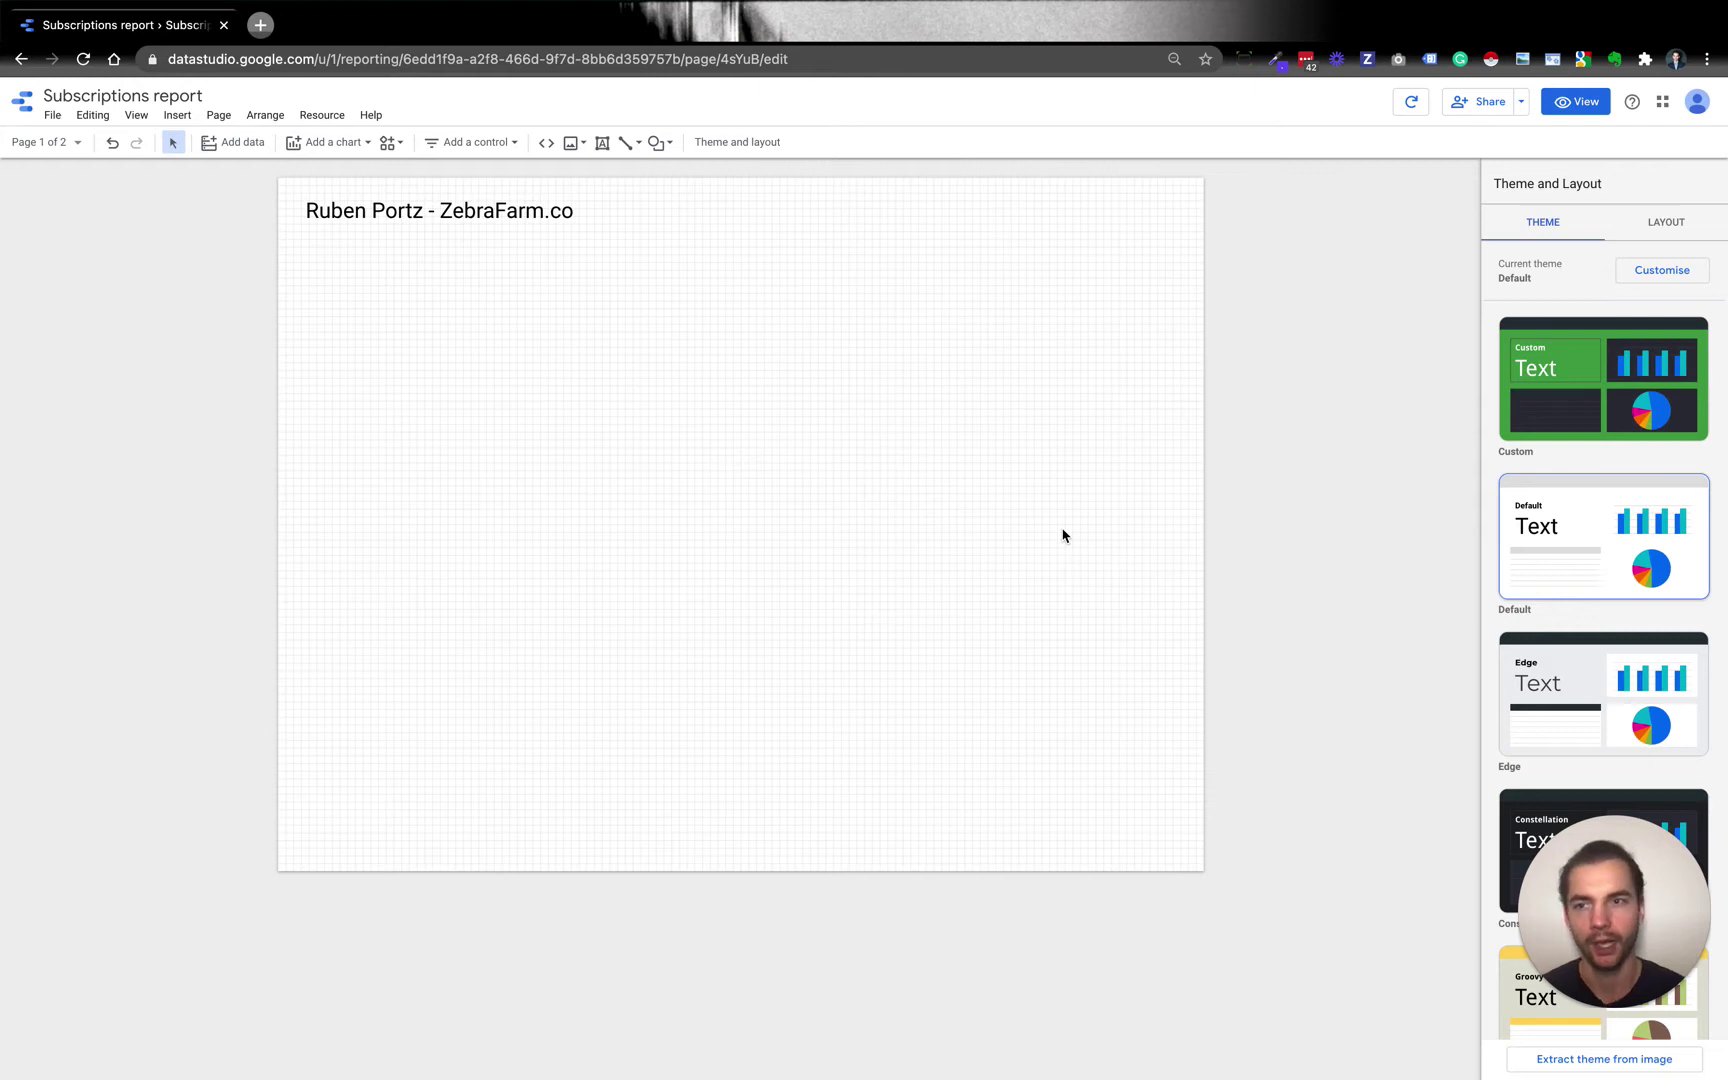
Step: Create a calculated field in the embedded ZebraFarm.co GSheet Formulas Practice Dataset source with the formula LTV*2
click(320, 115)
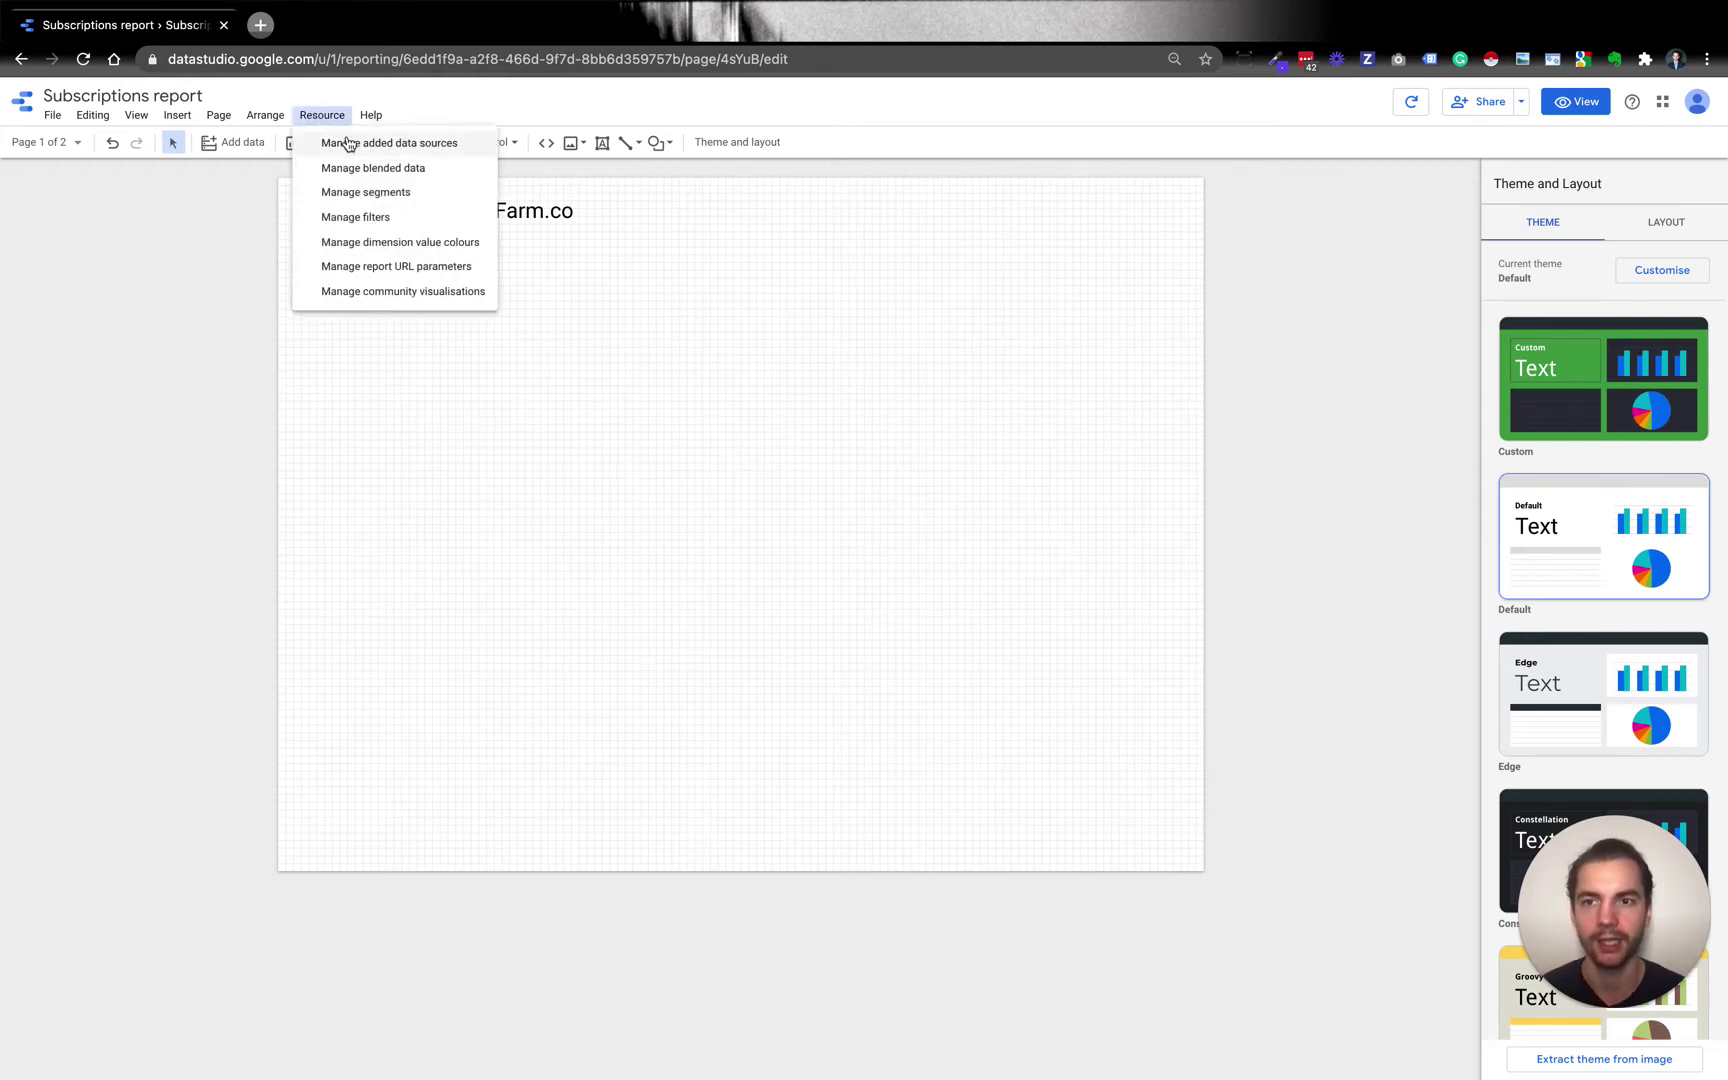
click(348, 144)
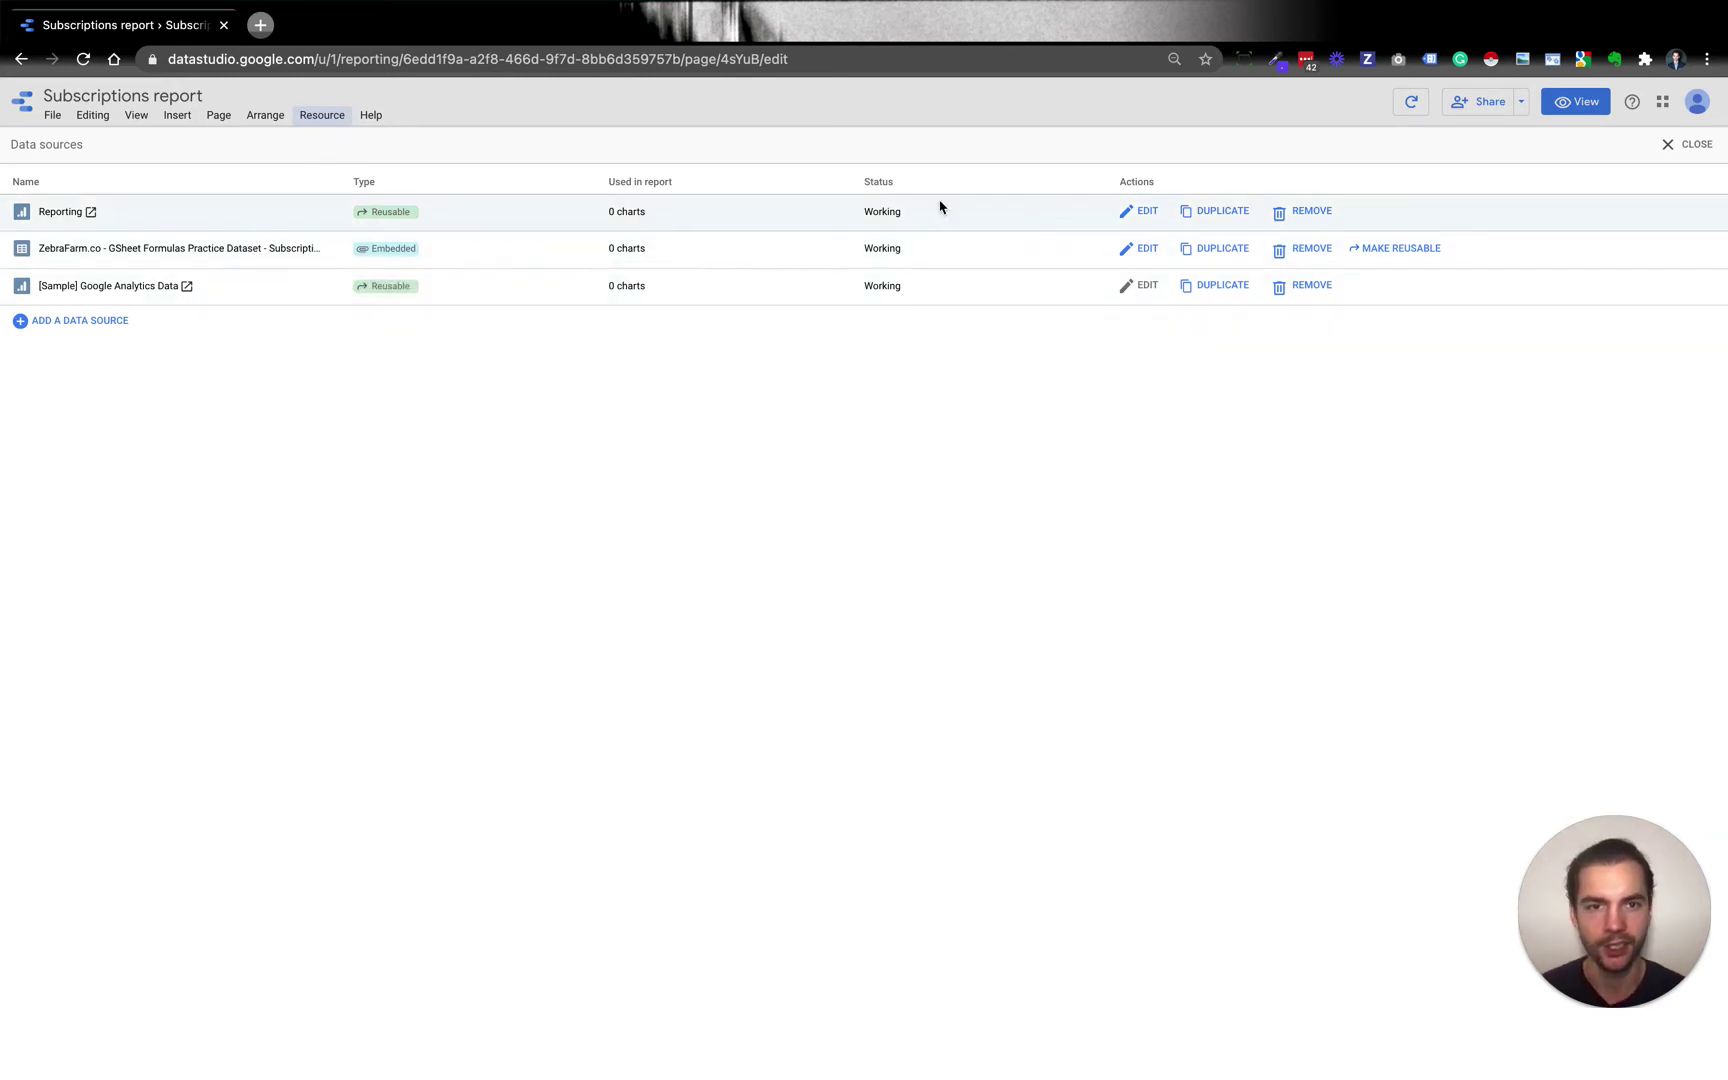
click(1139, 252)
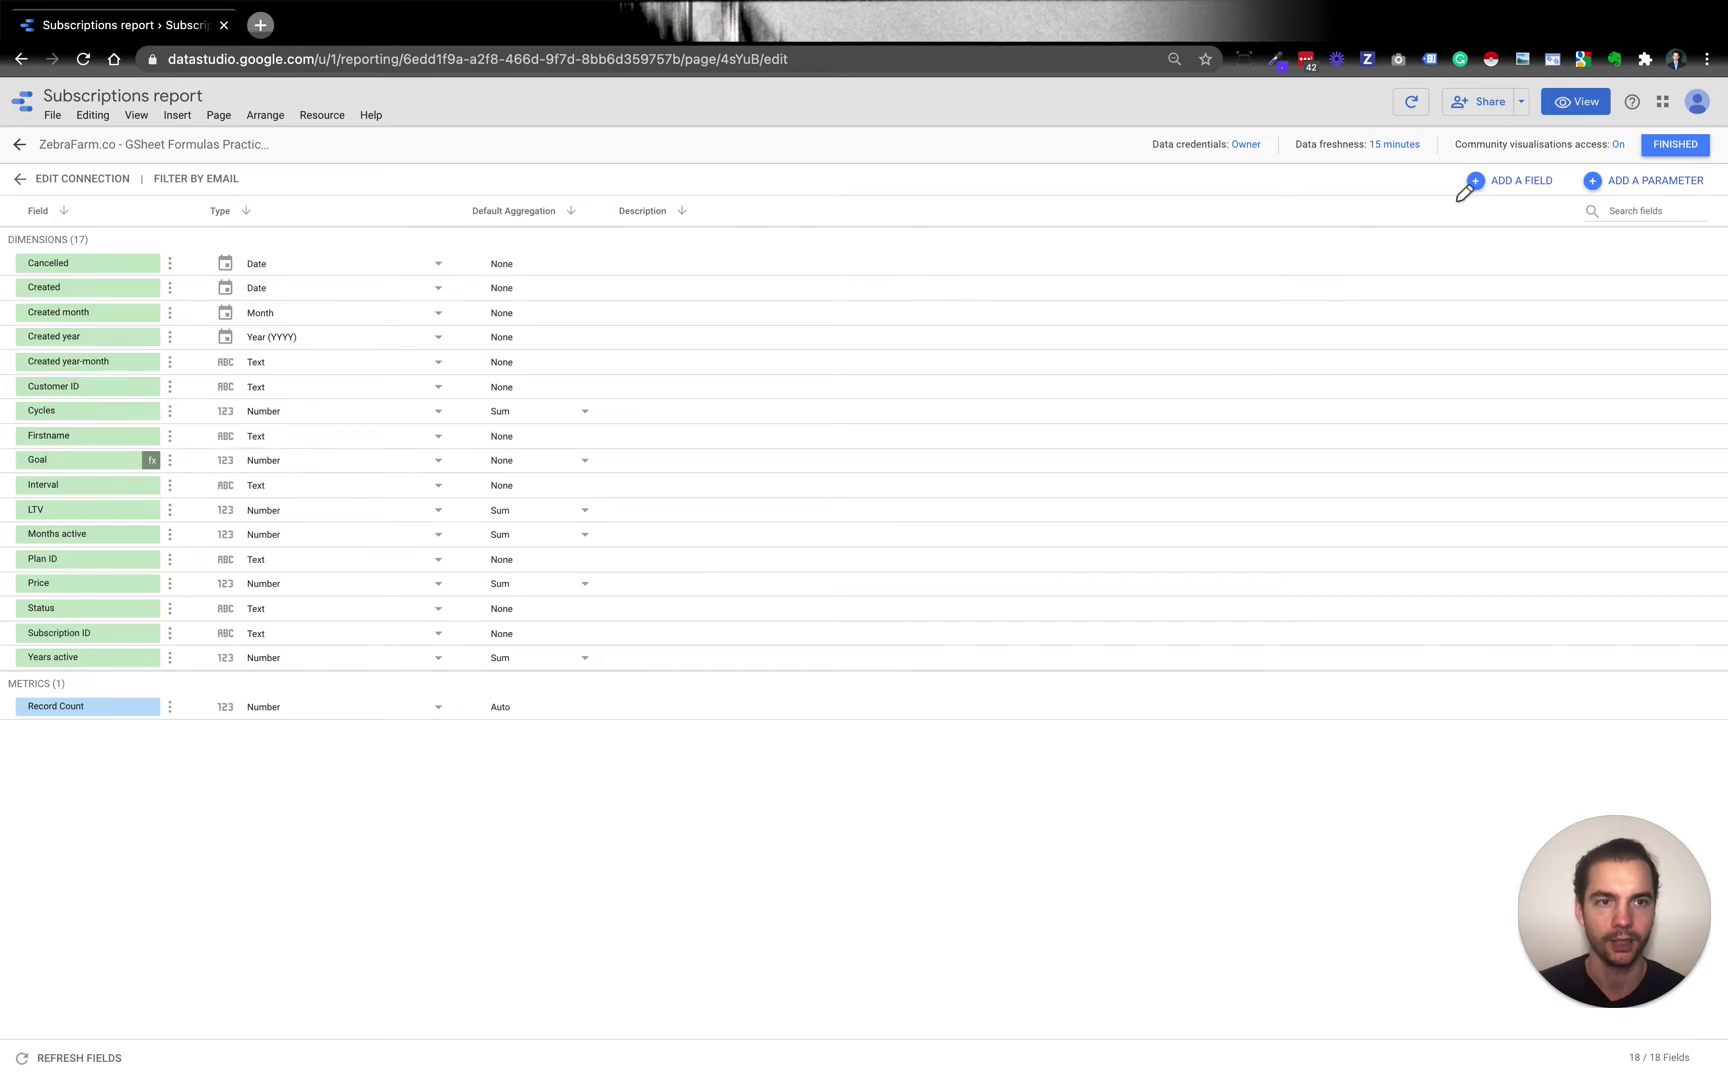
drag(1452, 203, 1574, 196)
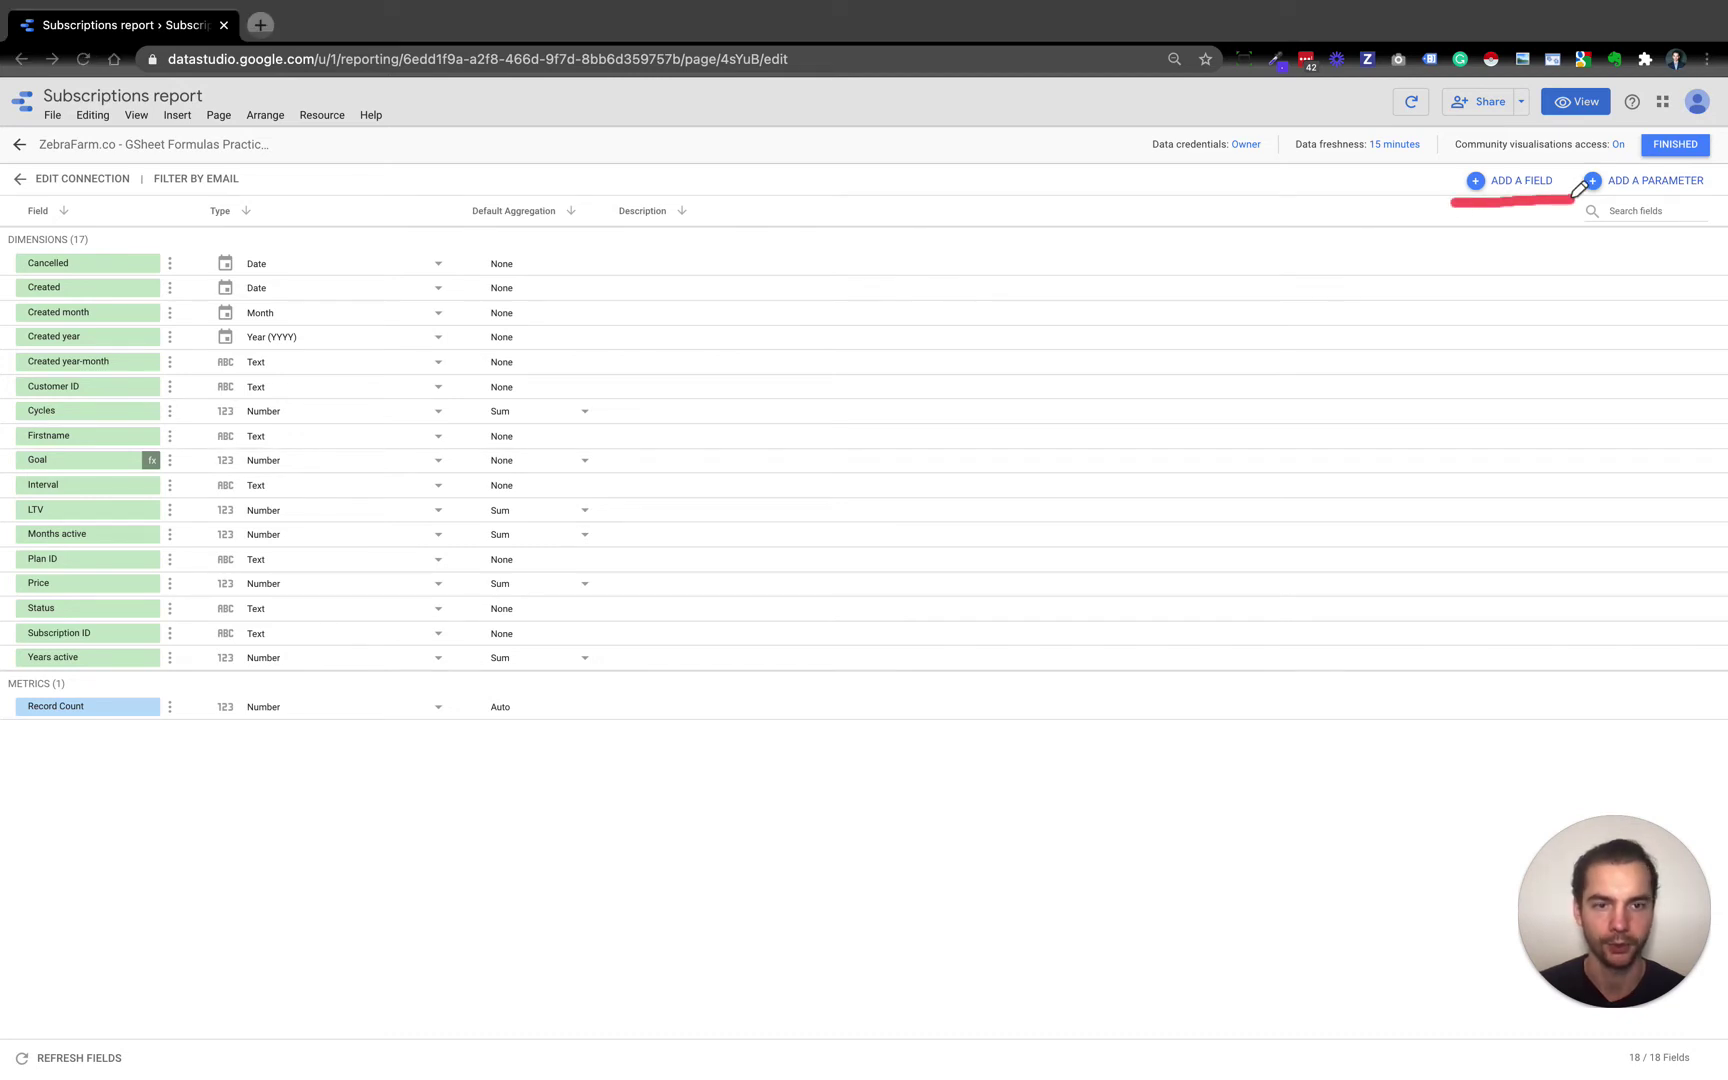
click(1493, 182)
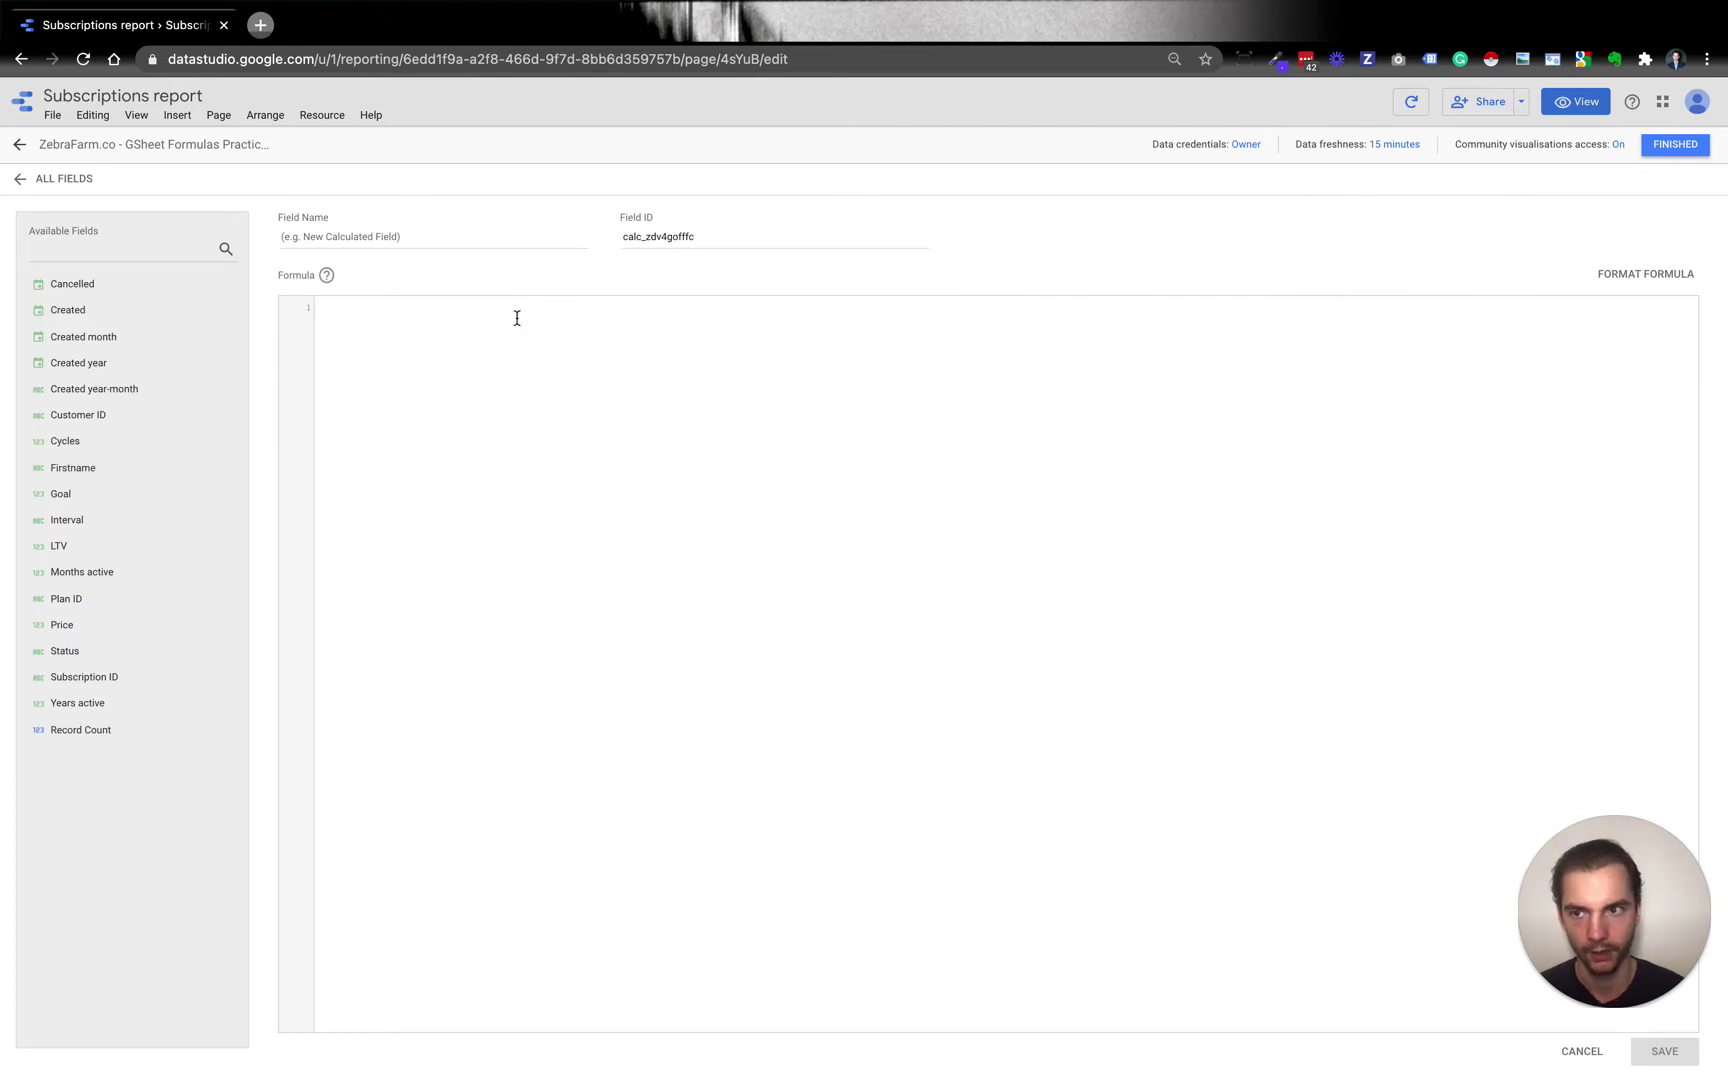
click(445, 319)
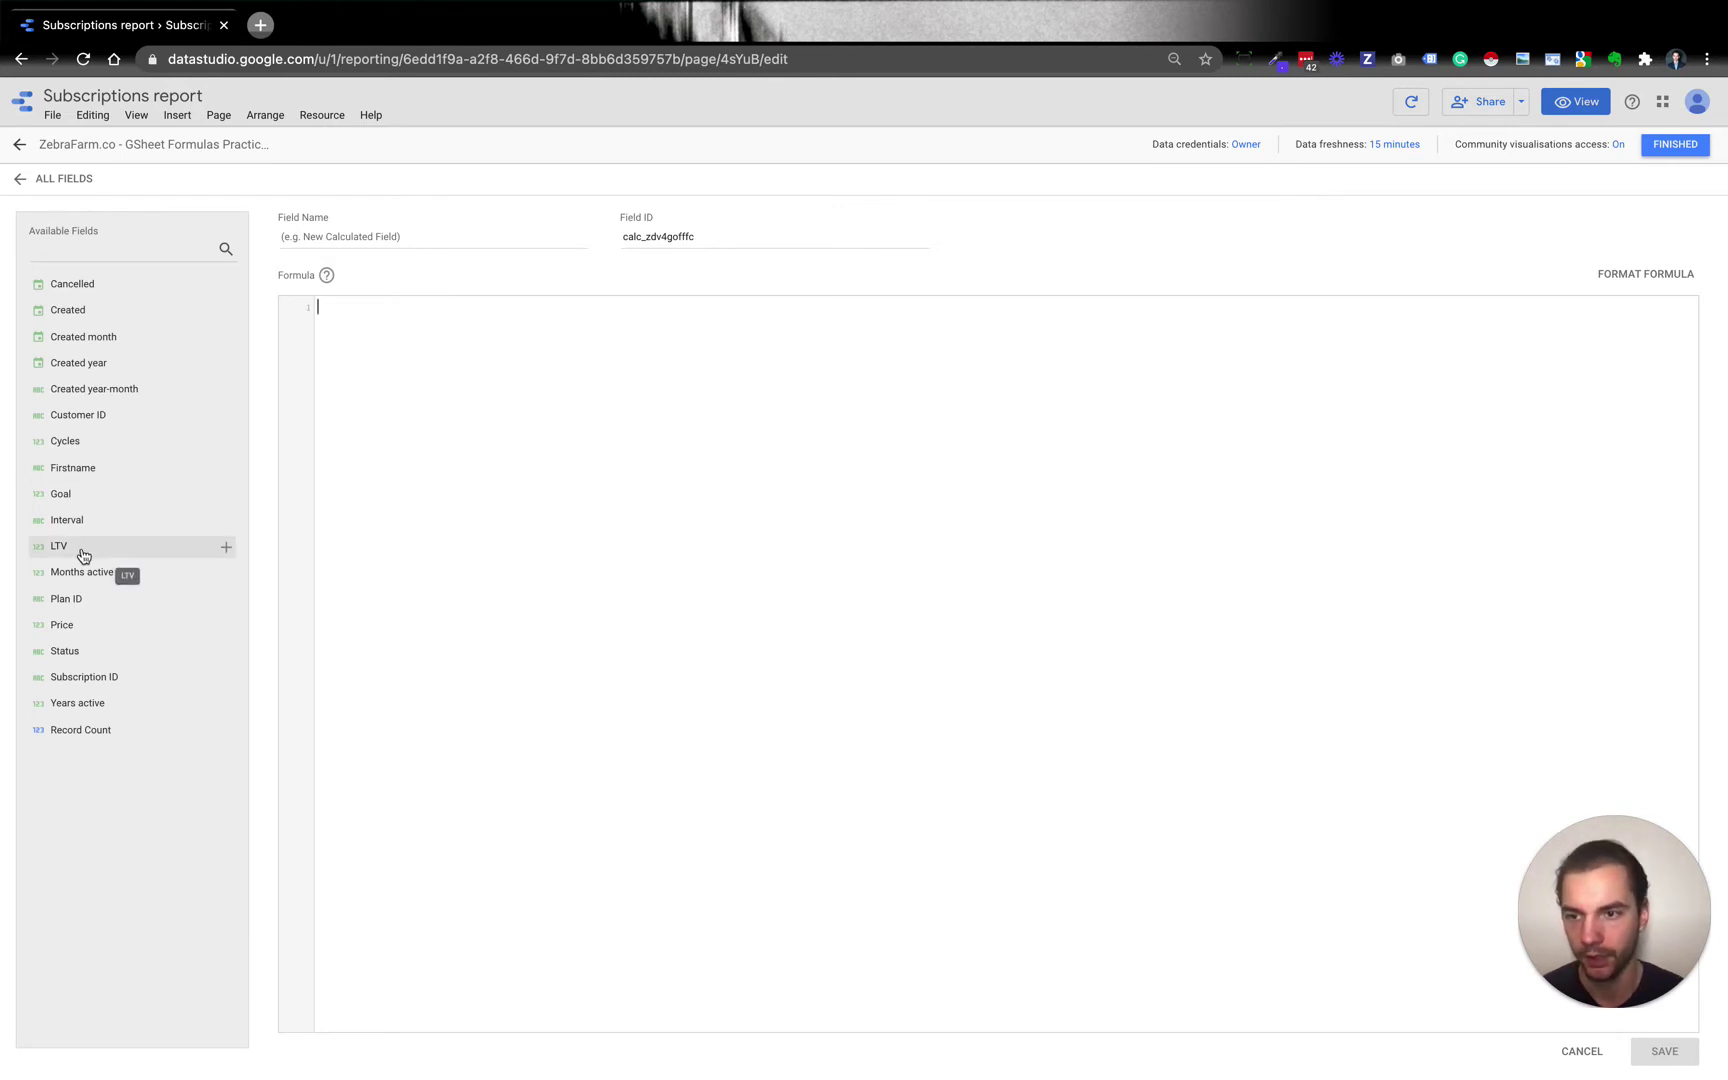
drag(80, 549, 384, 375)
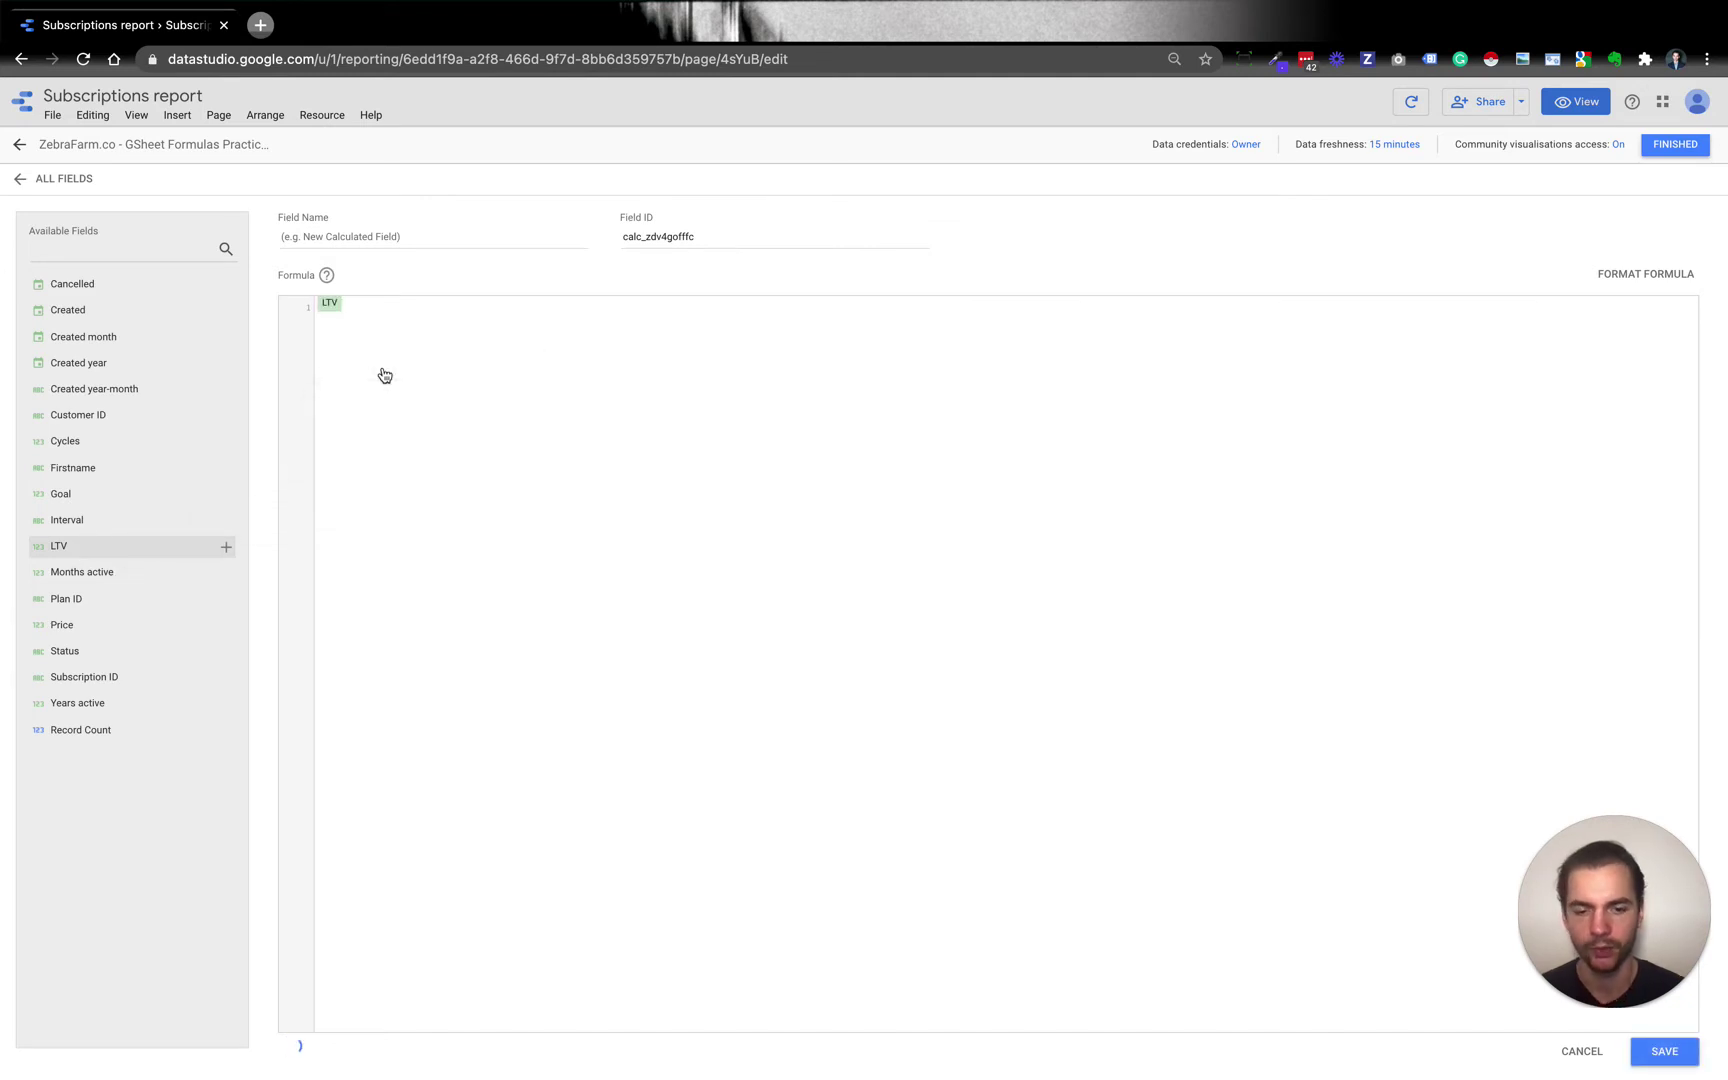
text(*)
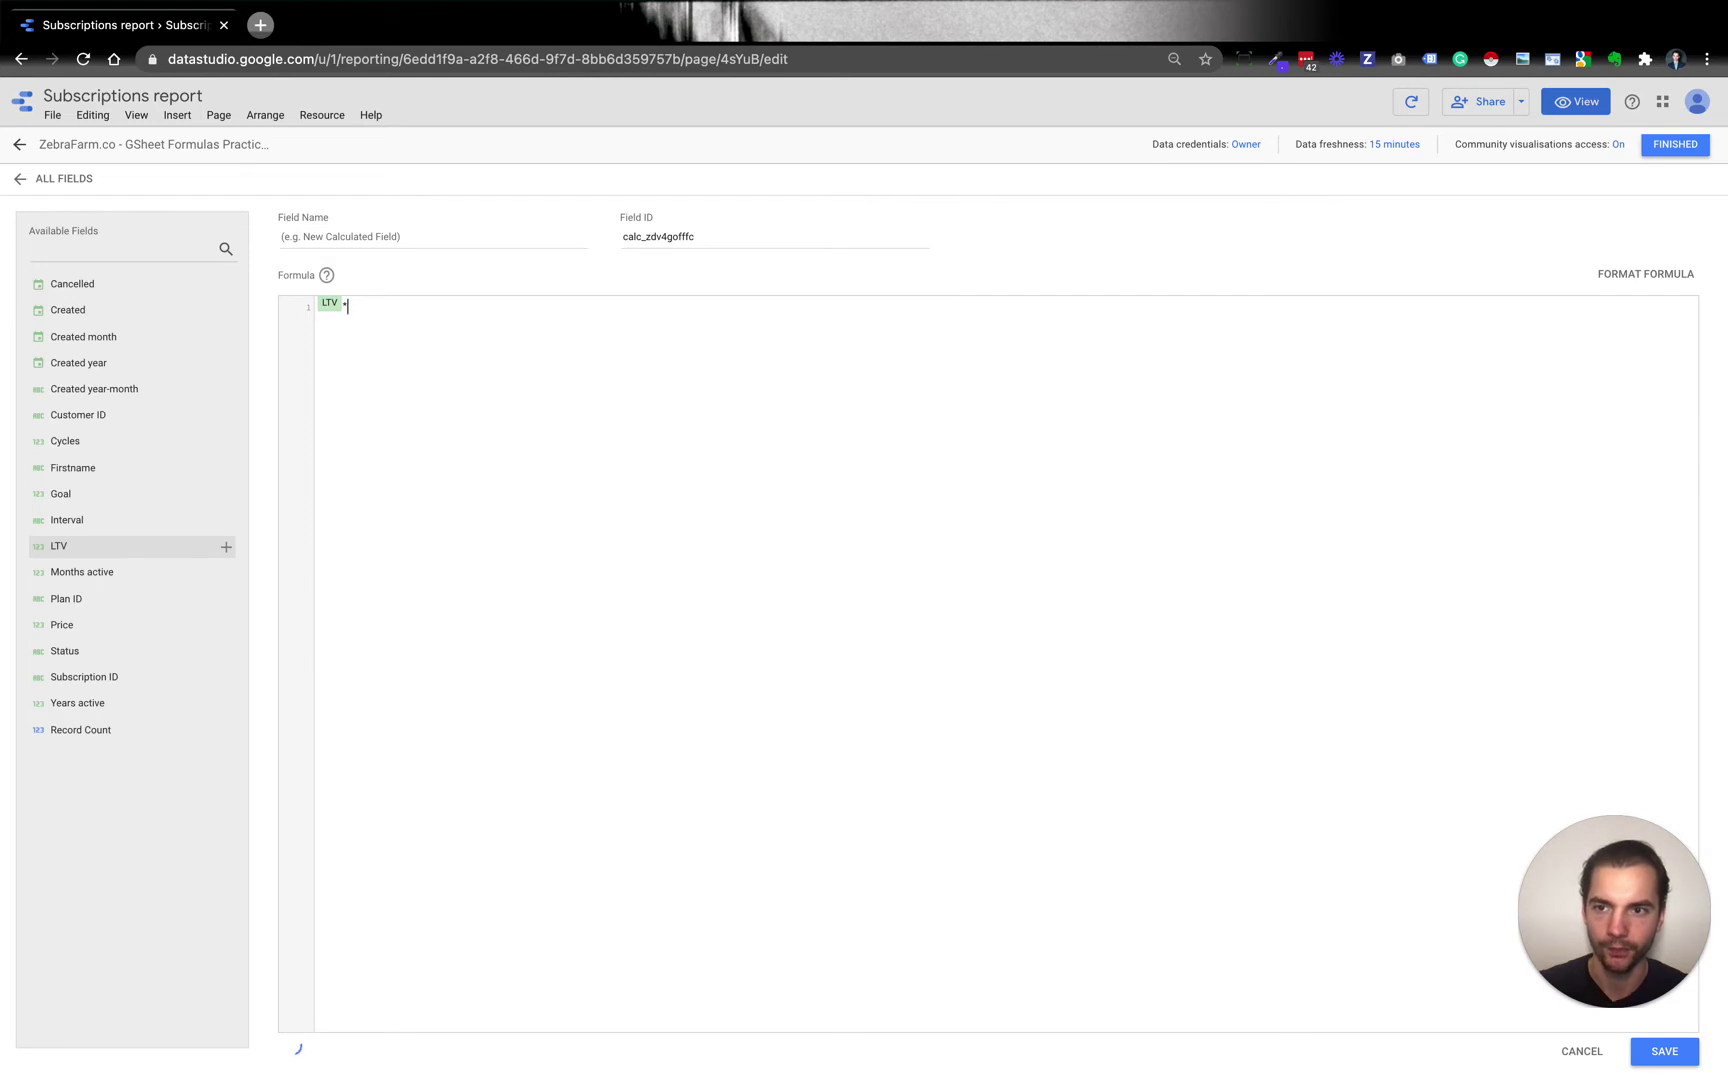
text(2)
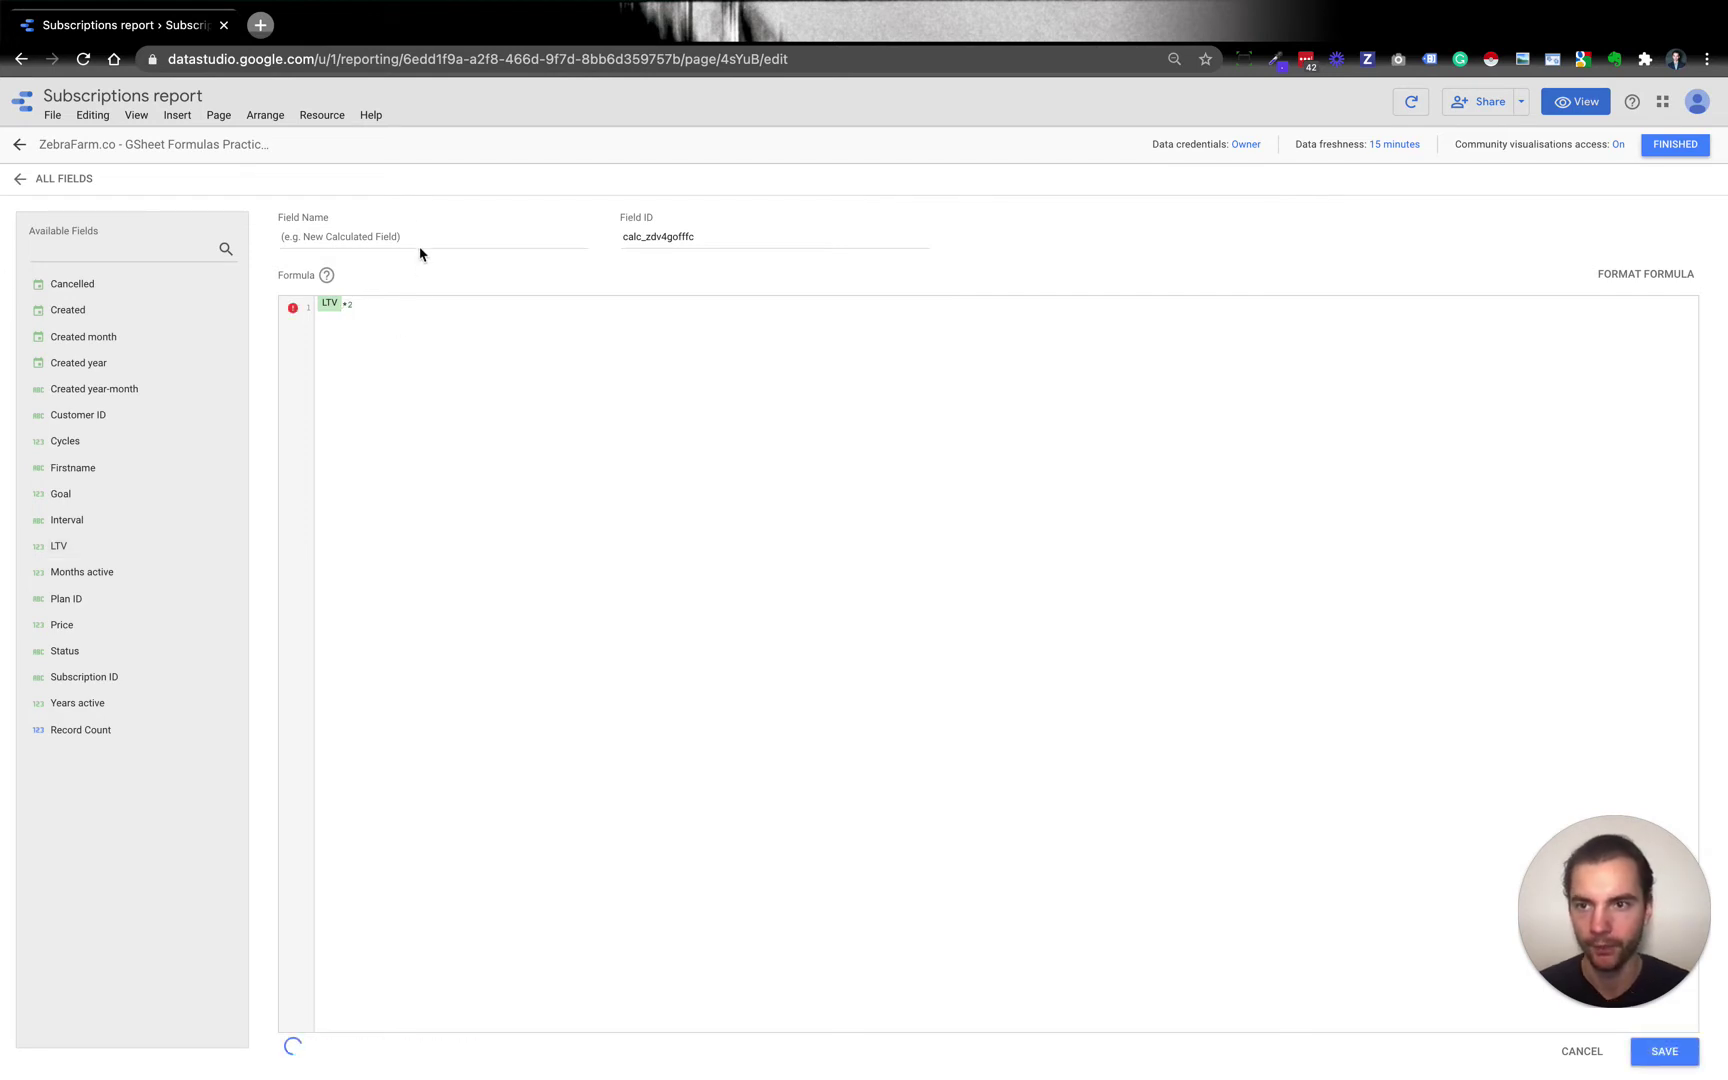
Step: Save the calculated field under the name LTV Doubling and return to the report page
click(422, 234)
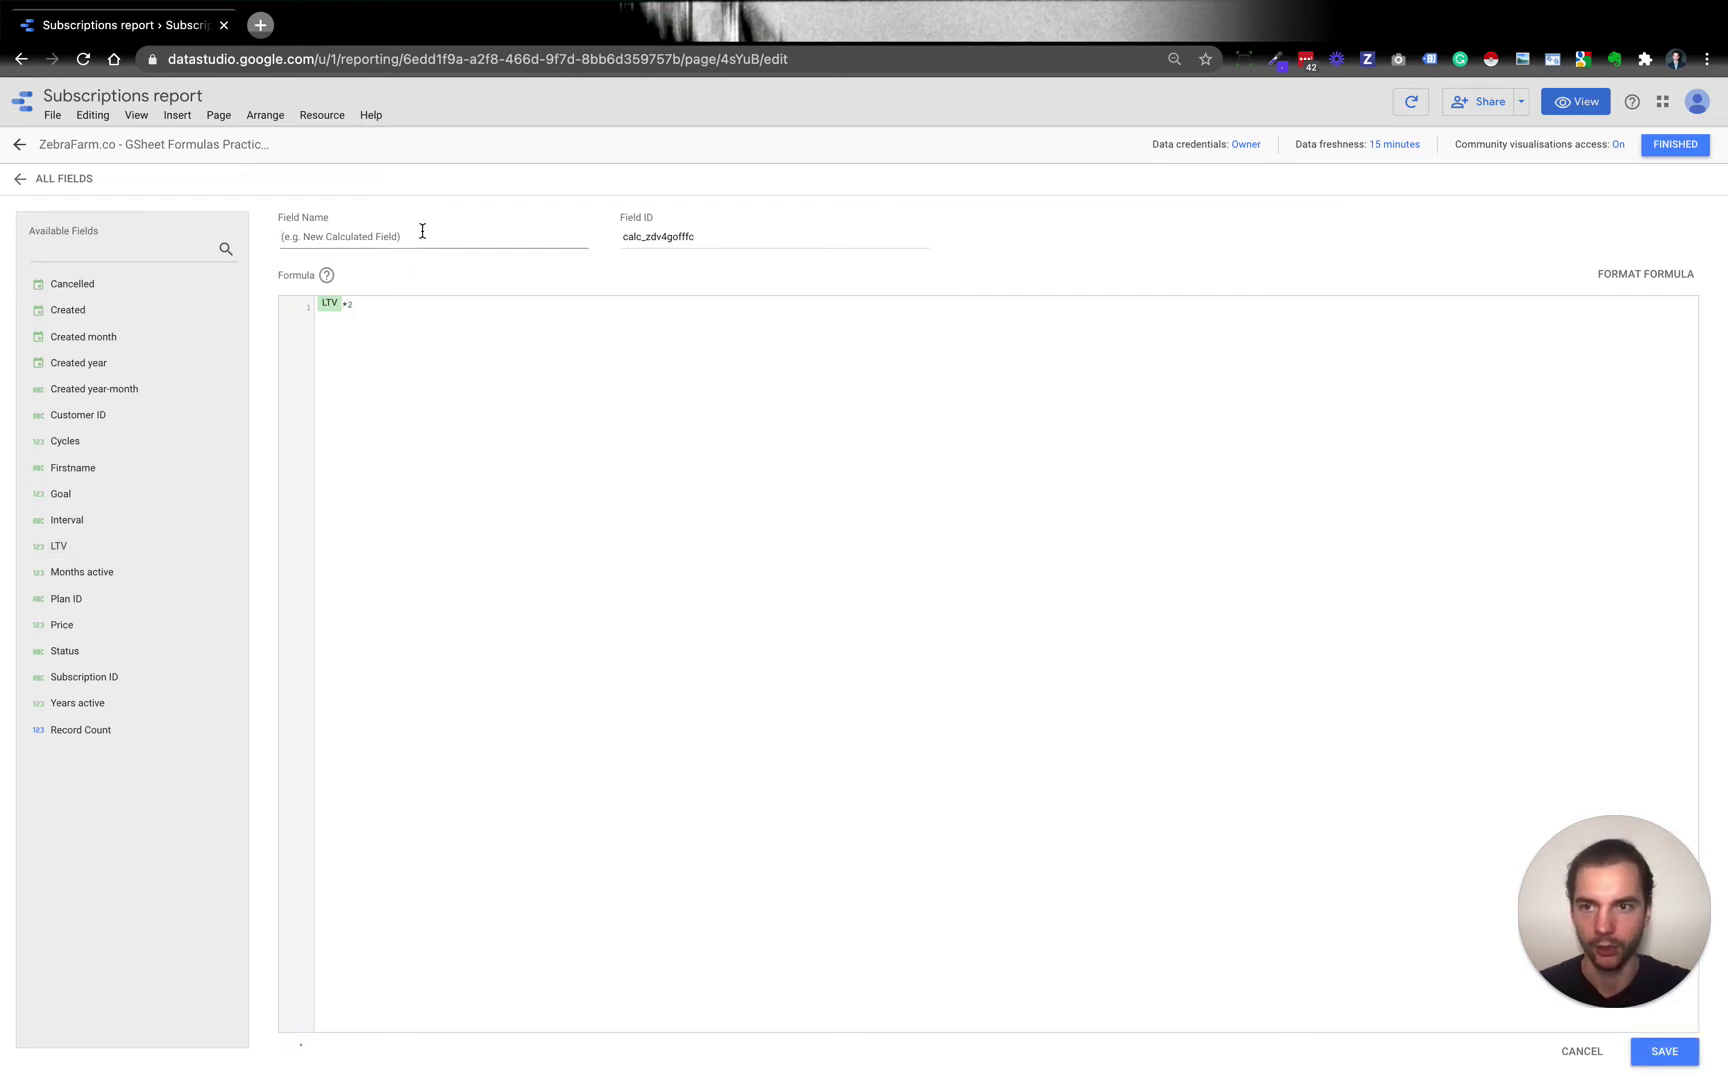
text(LTV Doubling)
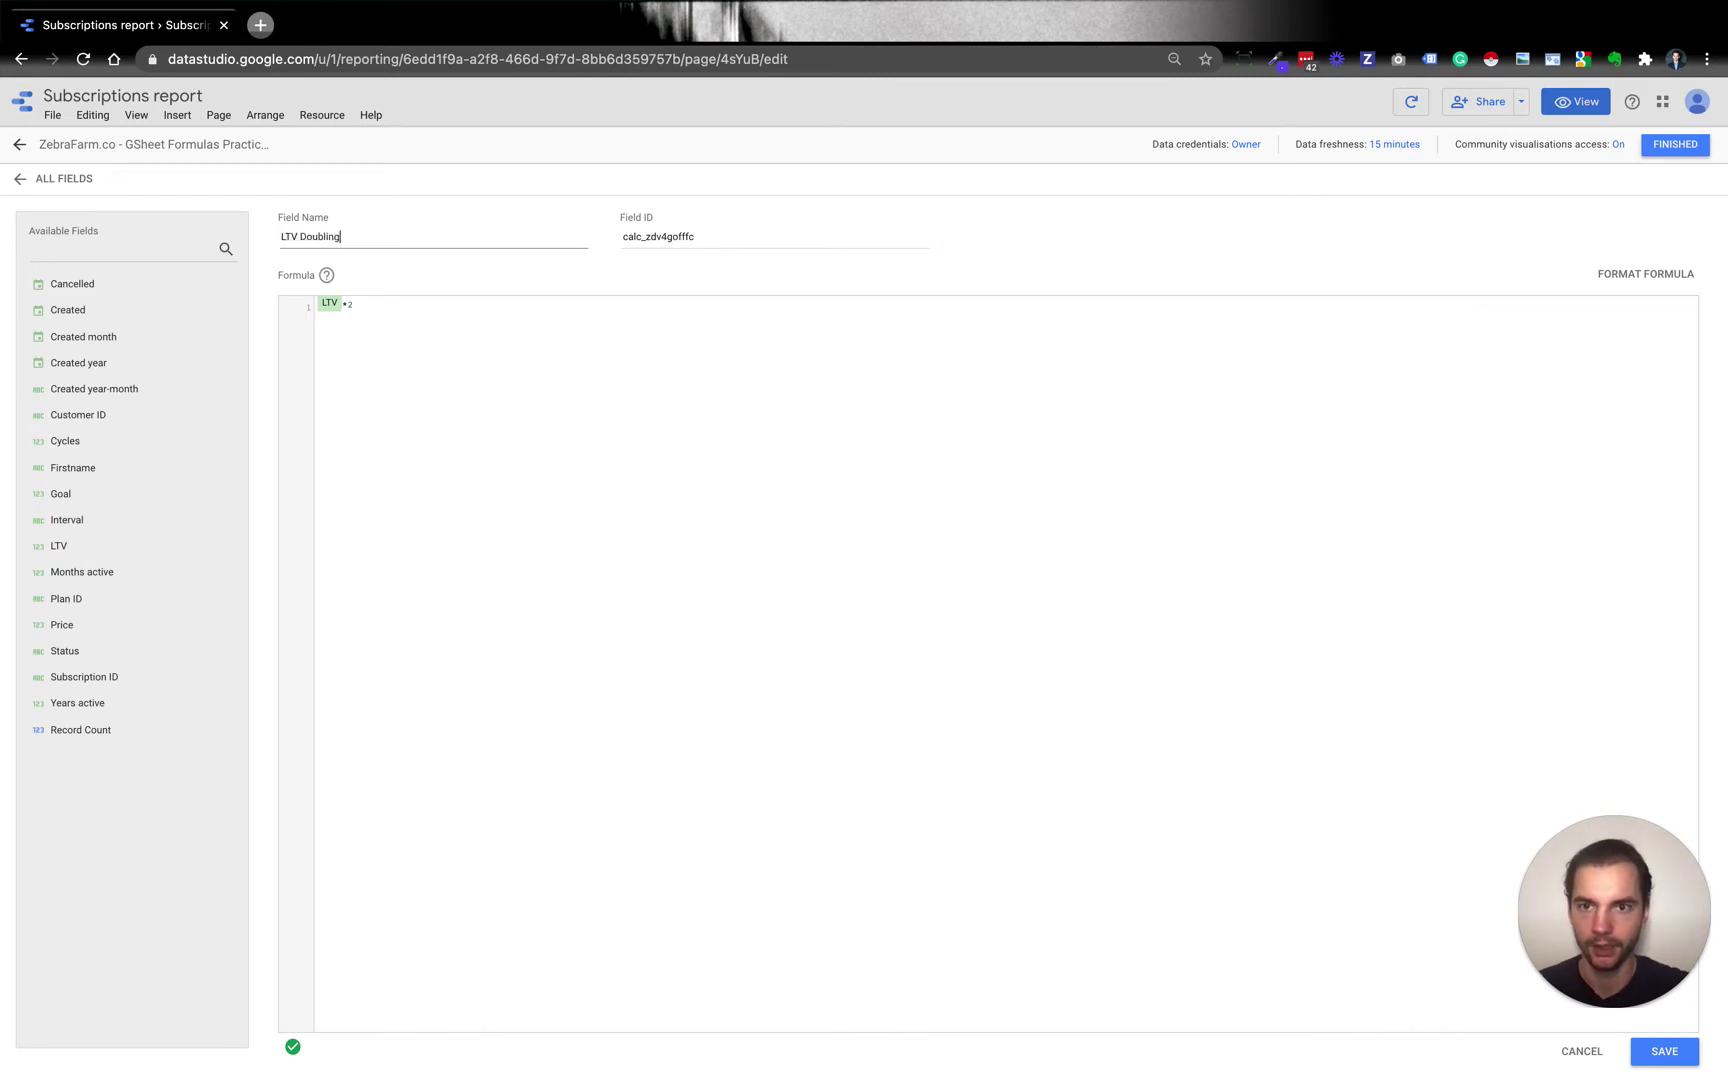
click(565, 369)
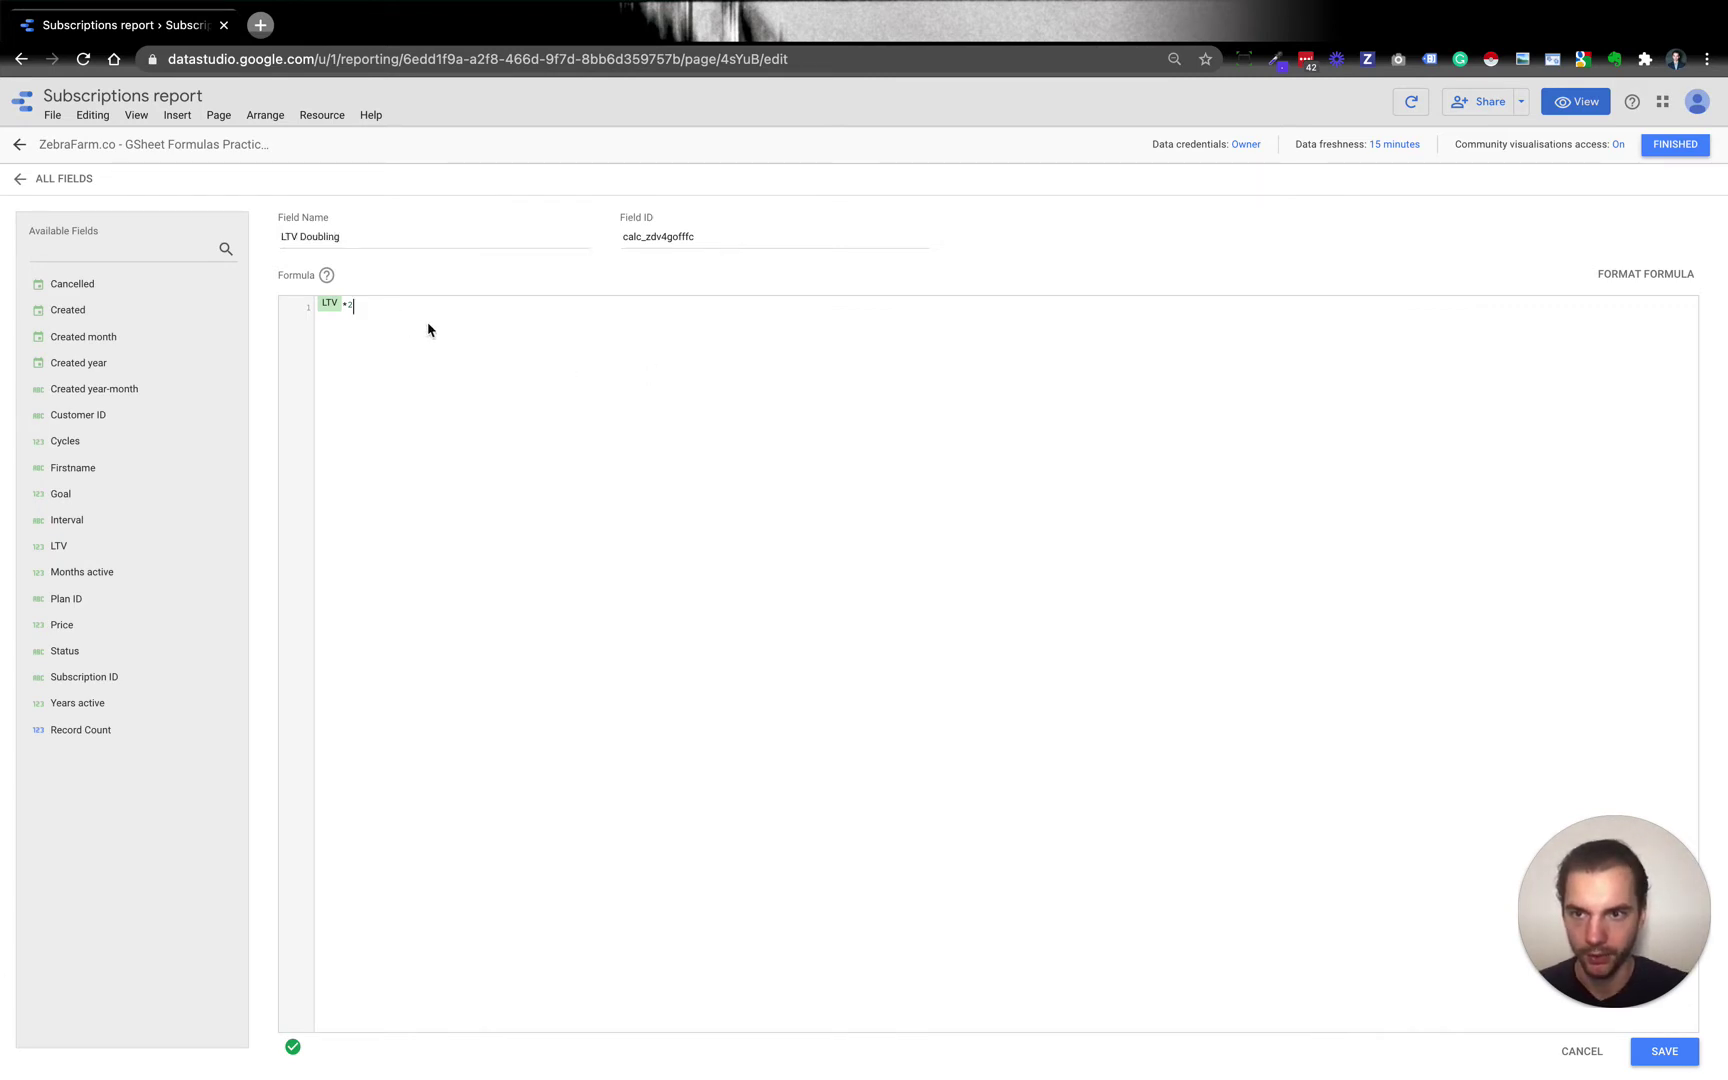
click(1684, 1063)
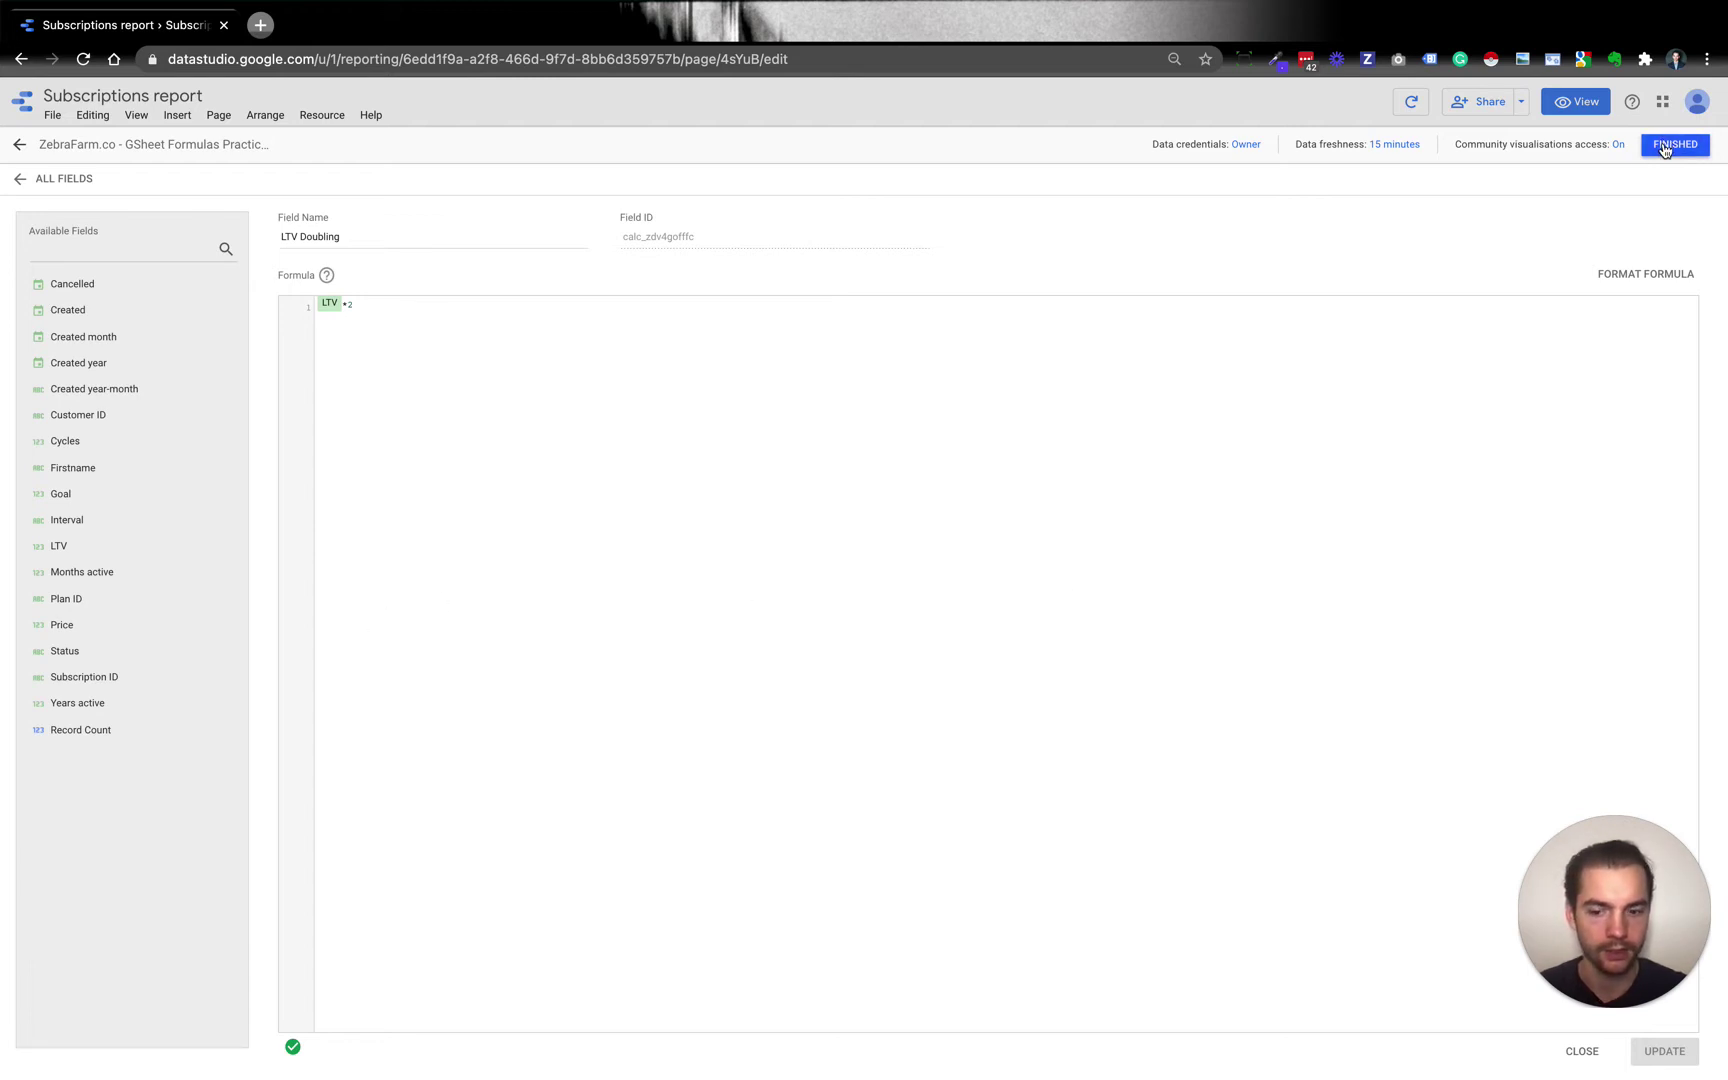
drag(1625, 169, 1727, 170)
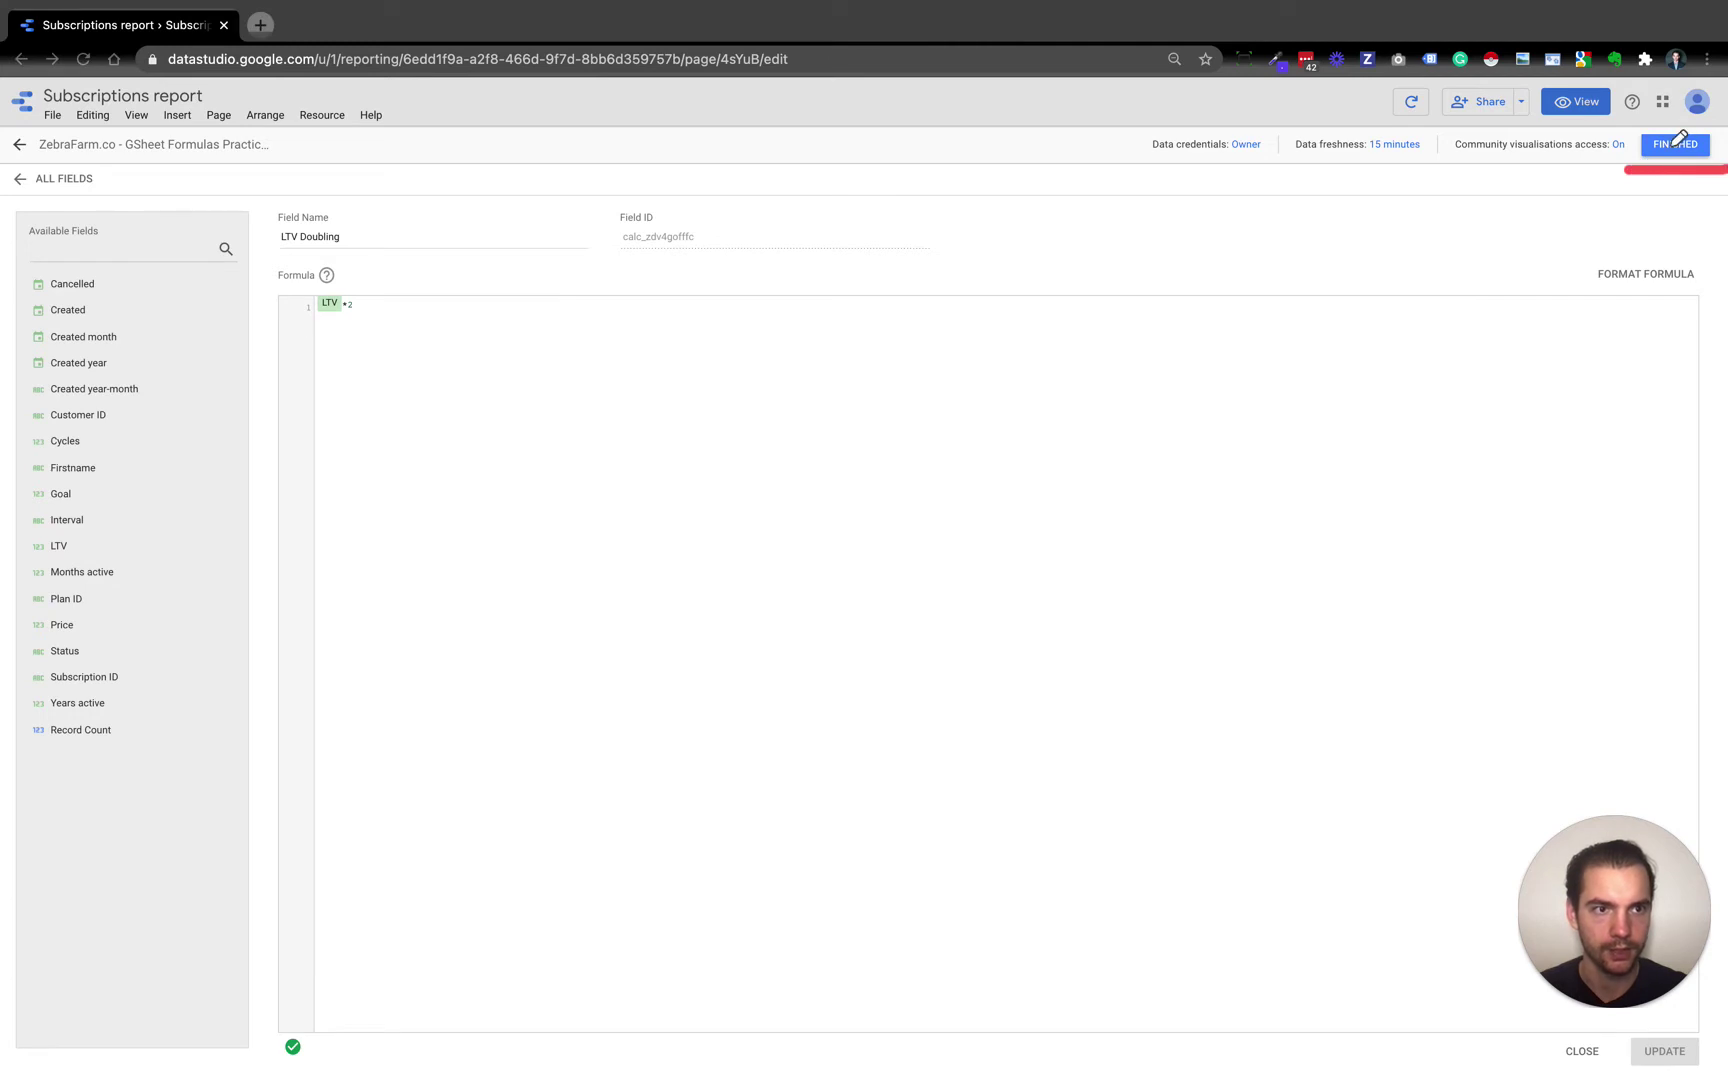
click(1680, 144)
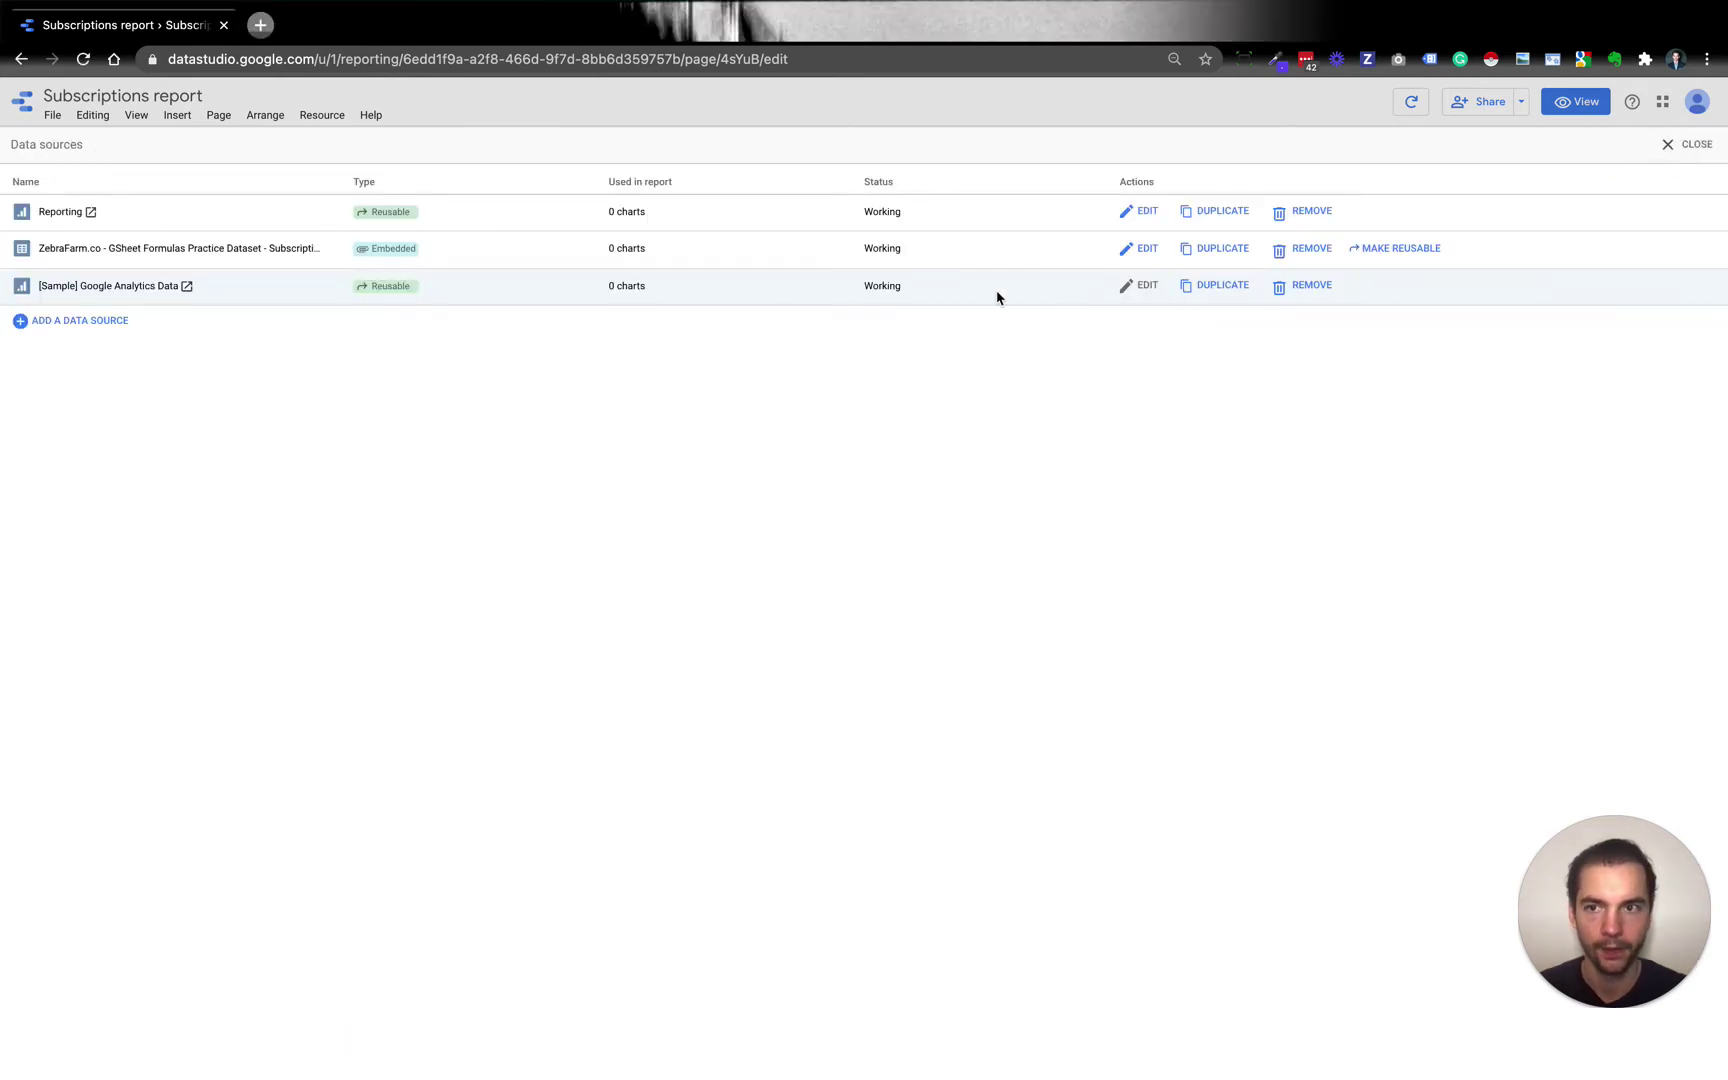
click(1666, 146)
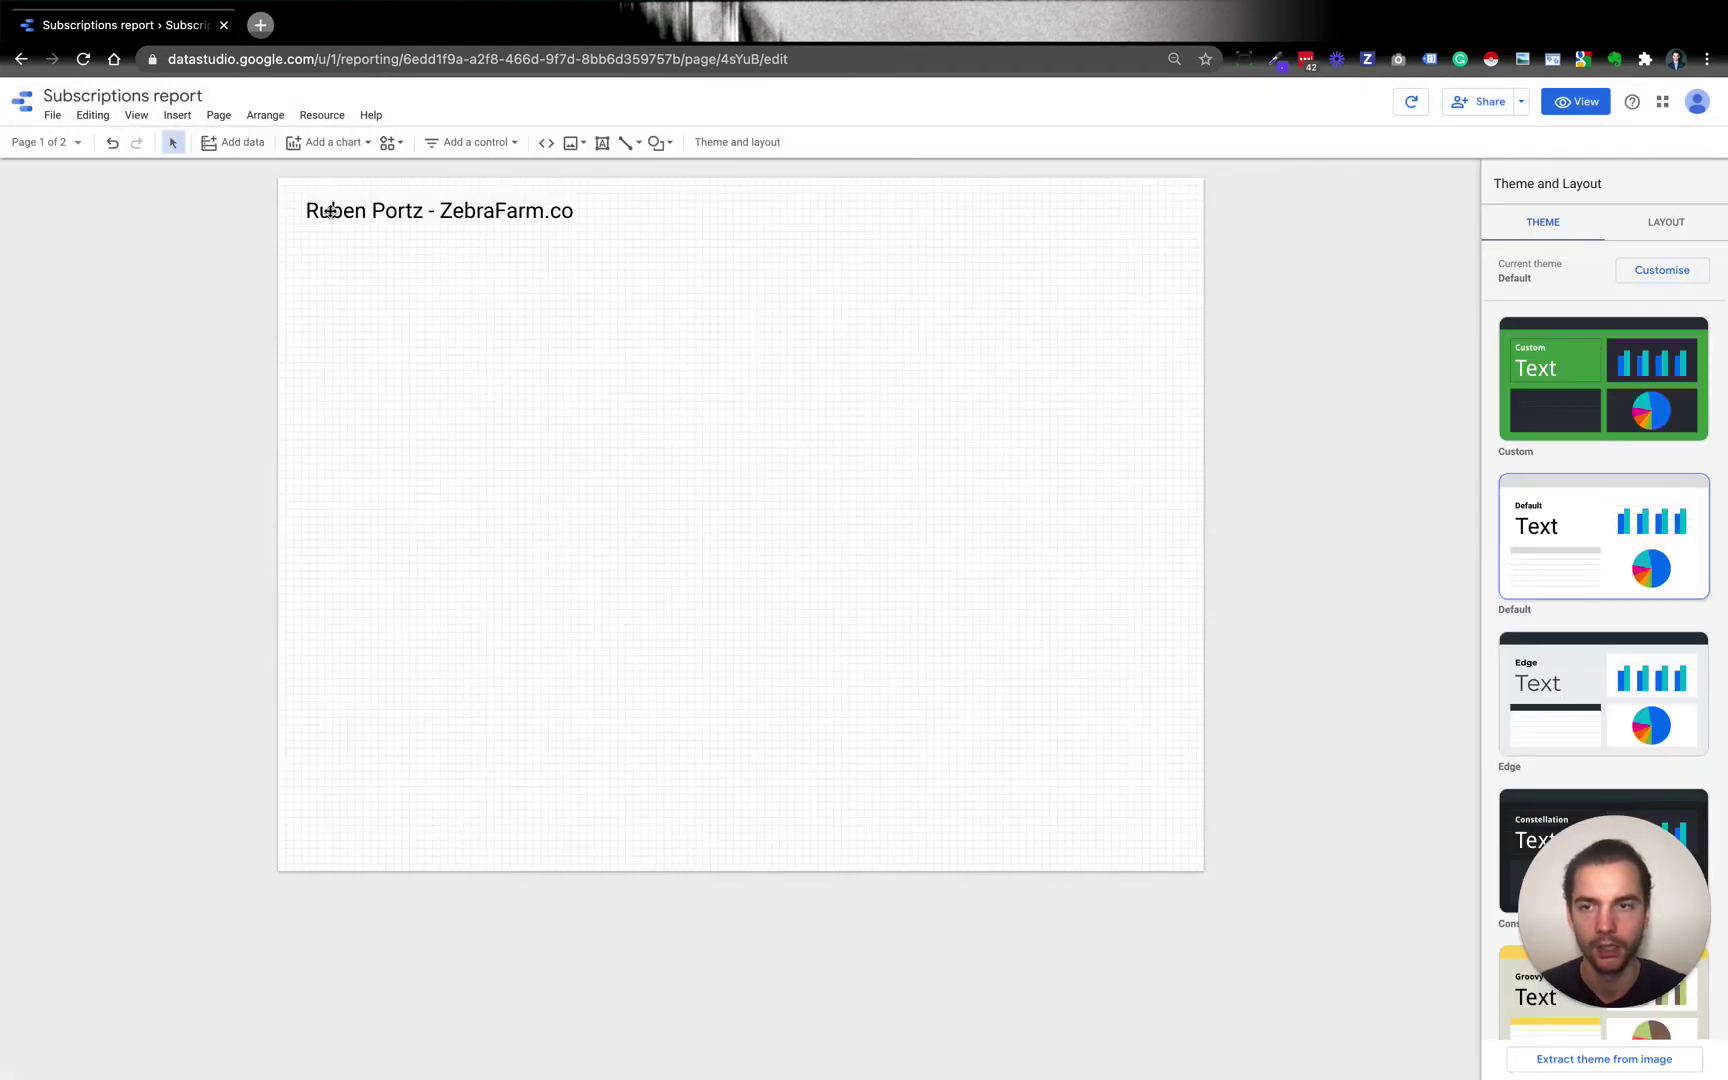
Step: Insert a time series chart below the page heading and enlarge it across most of the page width
click(344, 143)
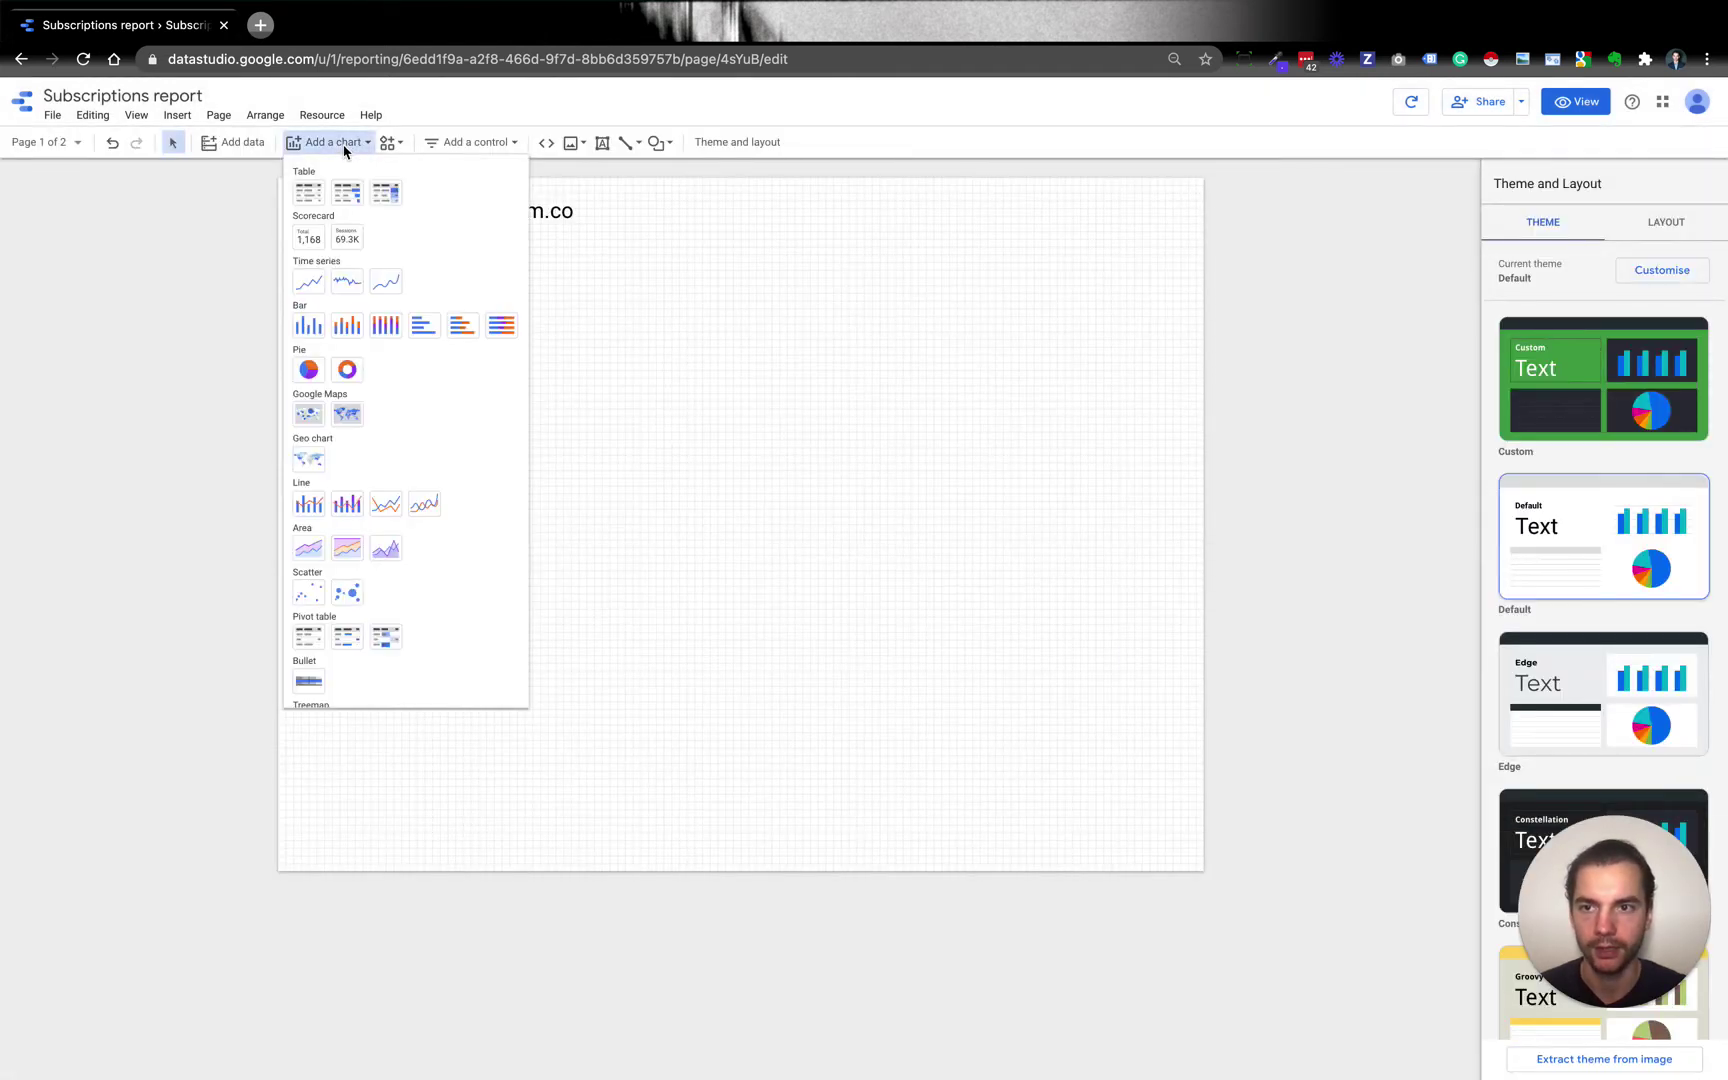
click(308, 280)
click(343, 290)
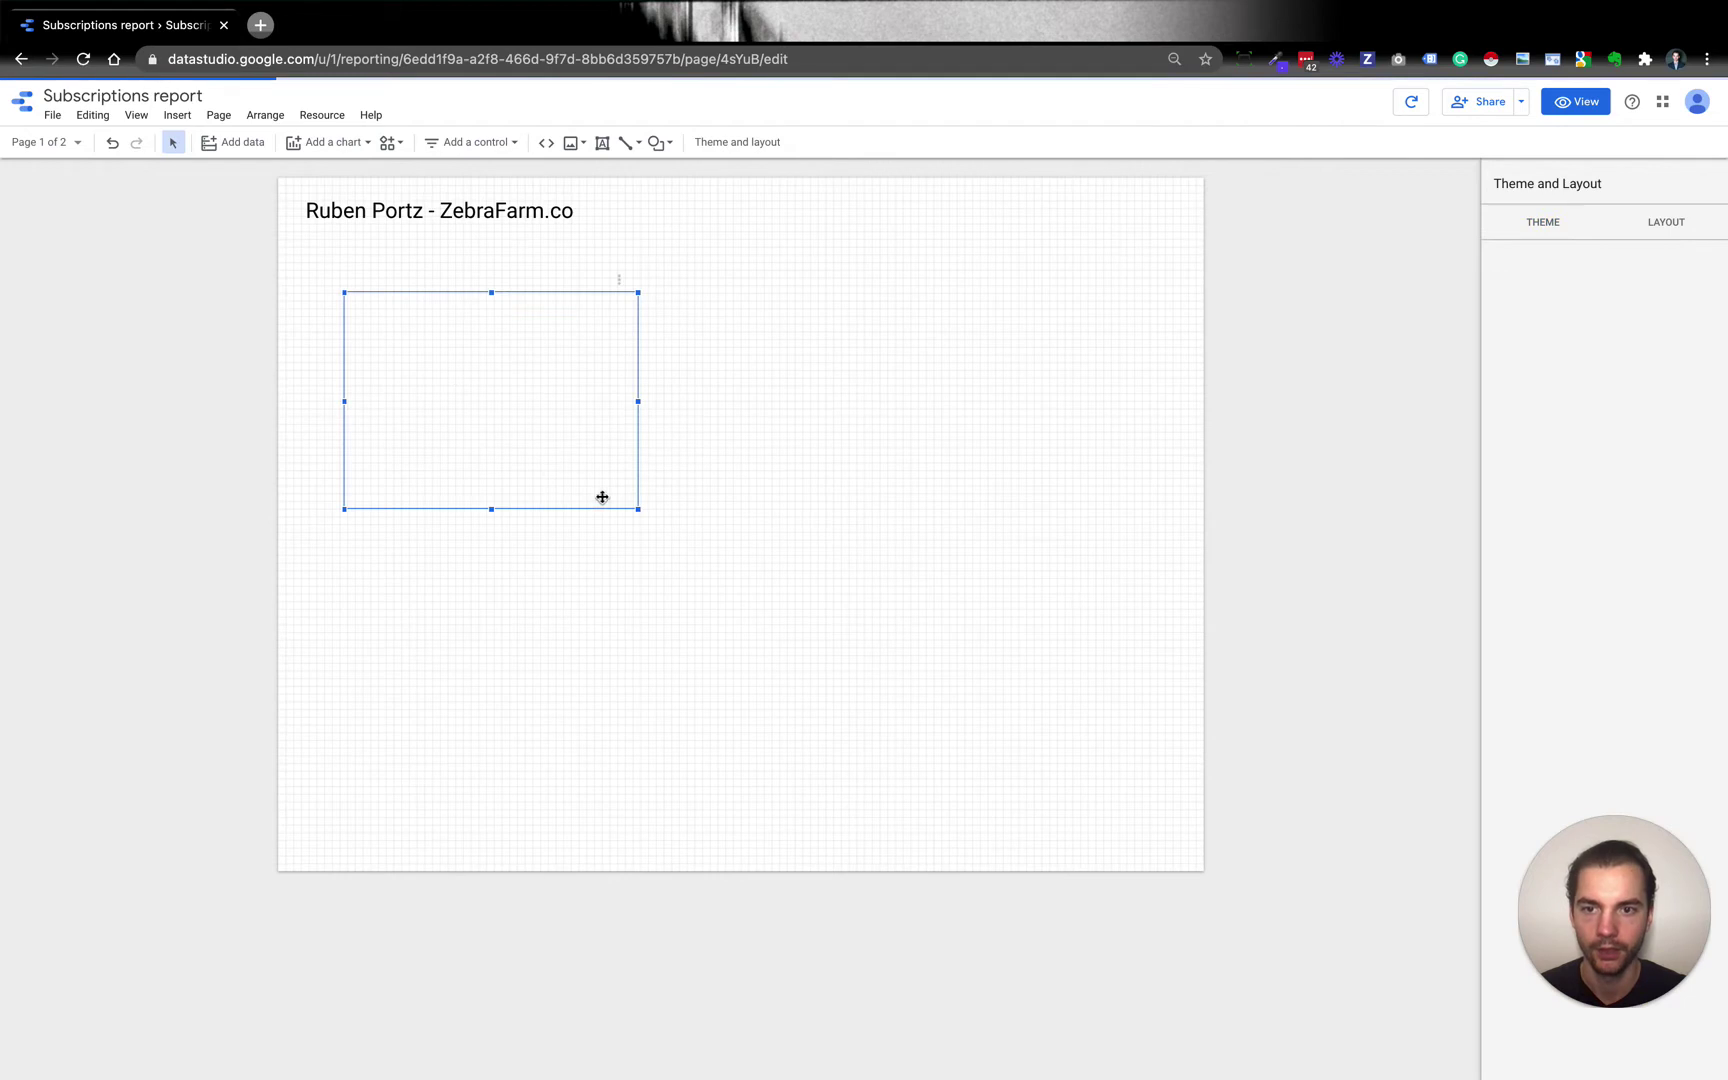
drag(638, 509, 1064, 576)
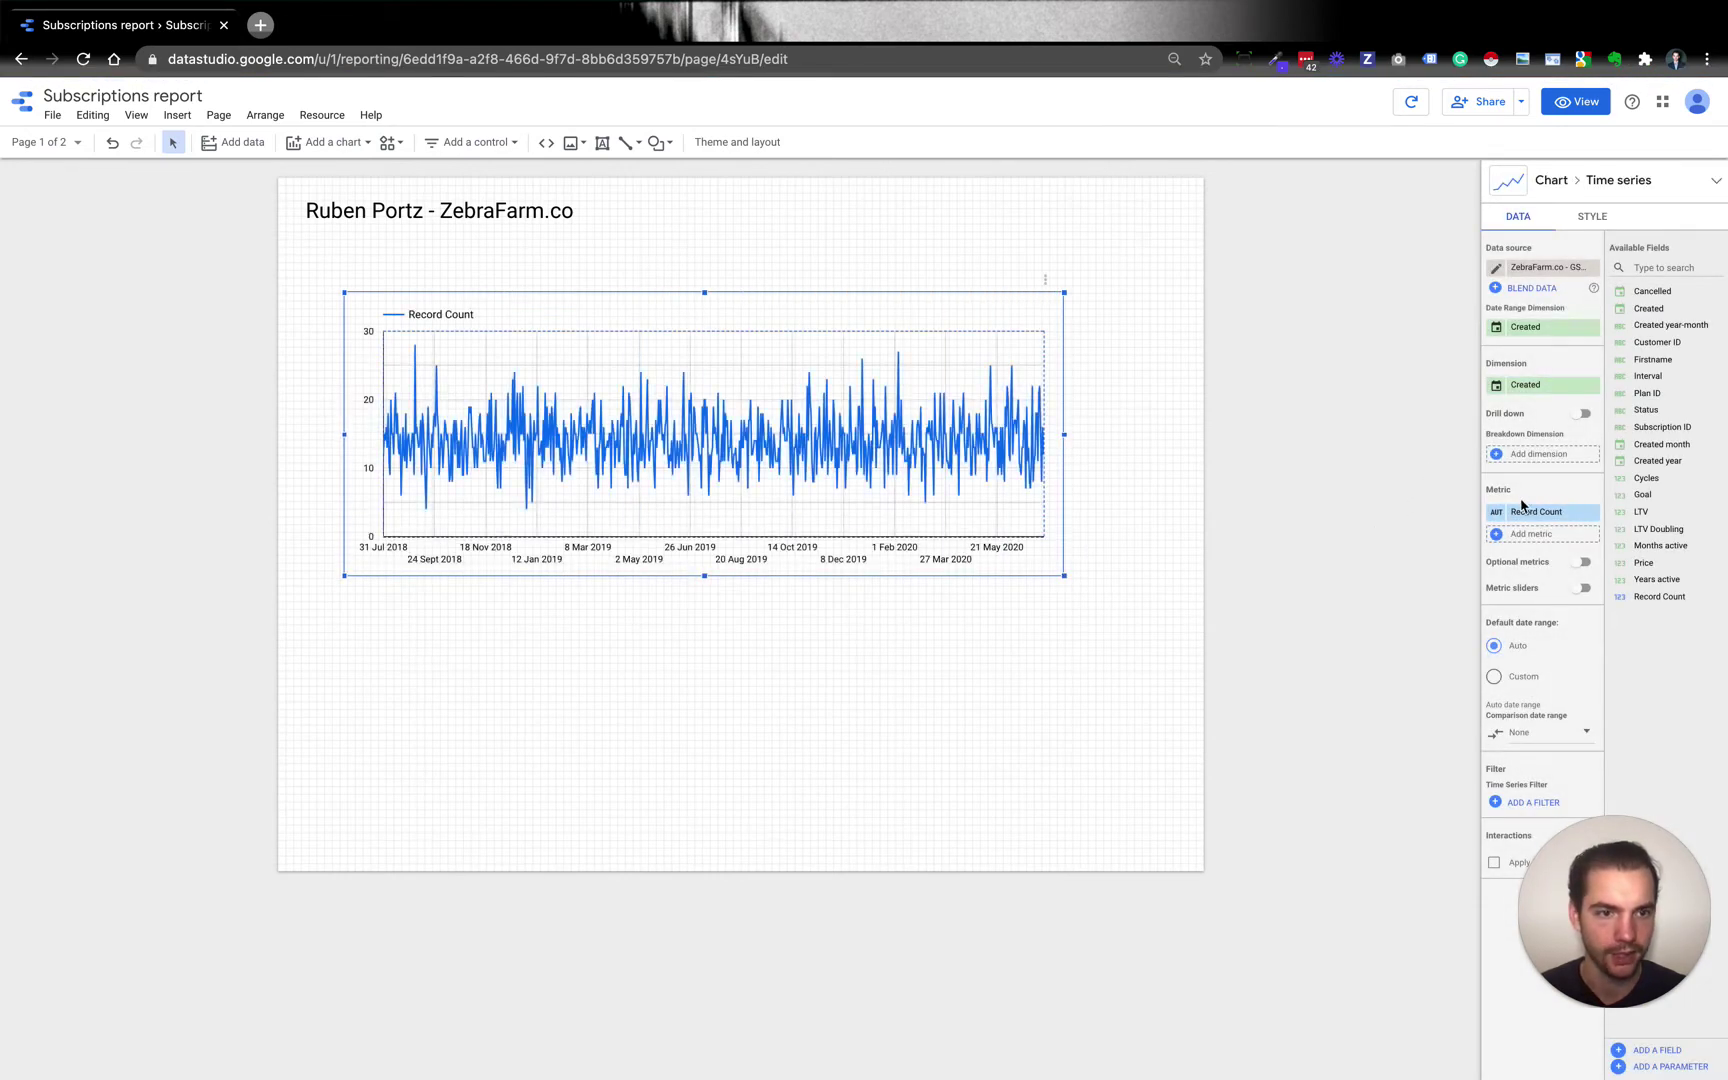
Step: Set the chart's metrics to LTV and LTV Doubling, and stretch the chart down towards the page's lower edge
drag(1641, 512, 1545, 513)
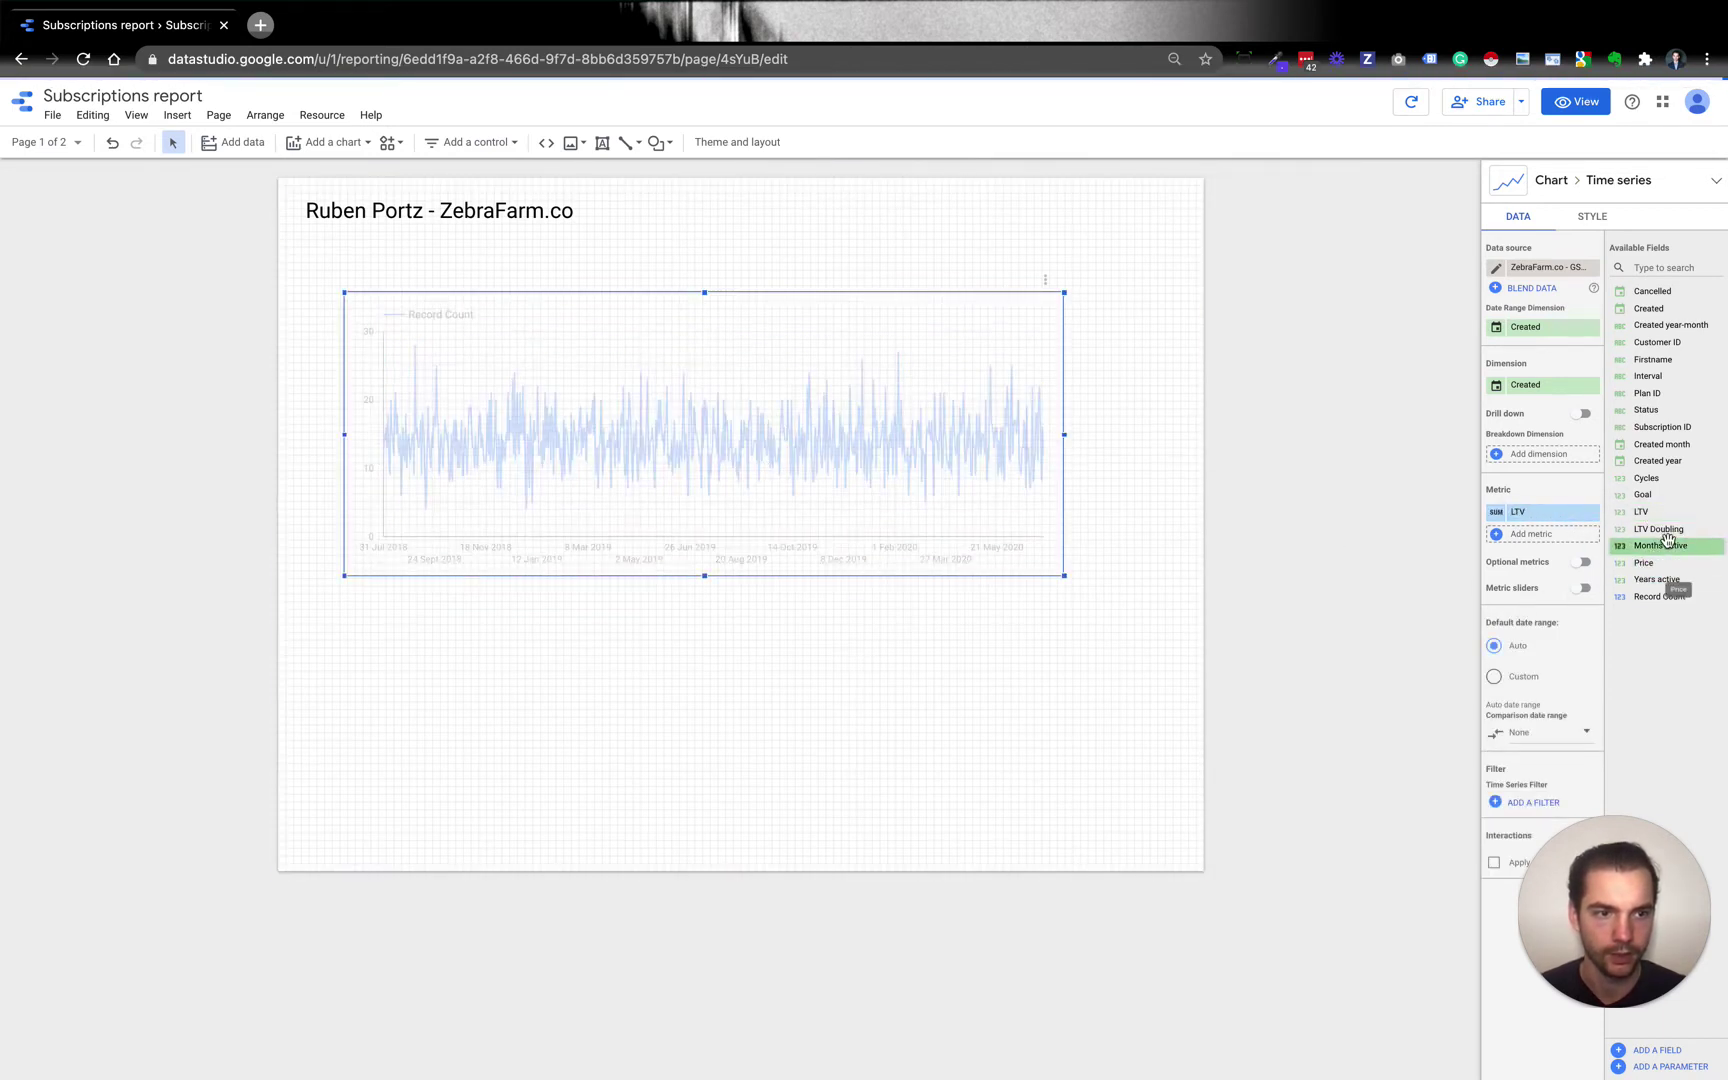
drag(1662, 530, 1565, 534)
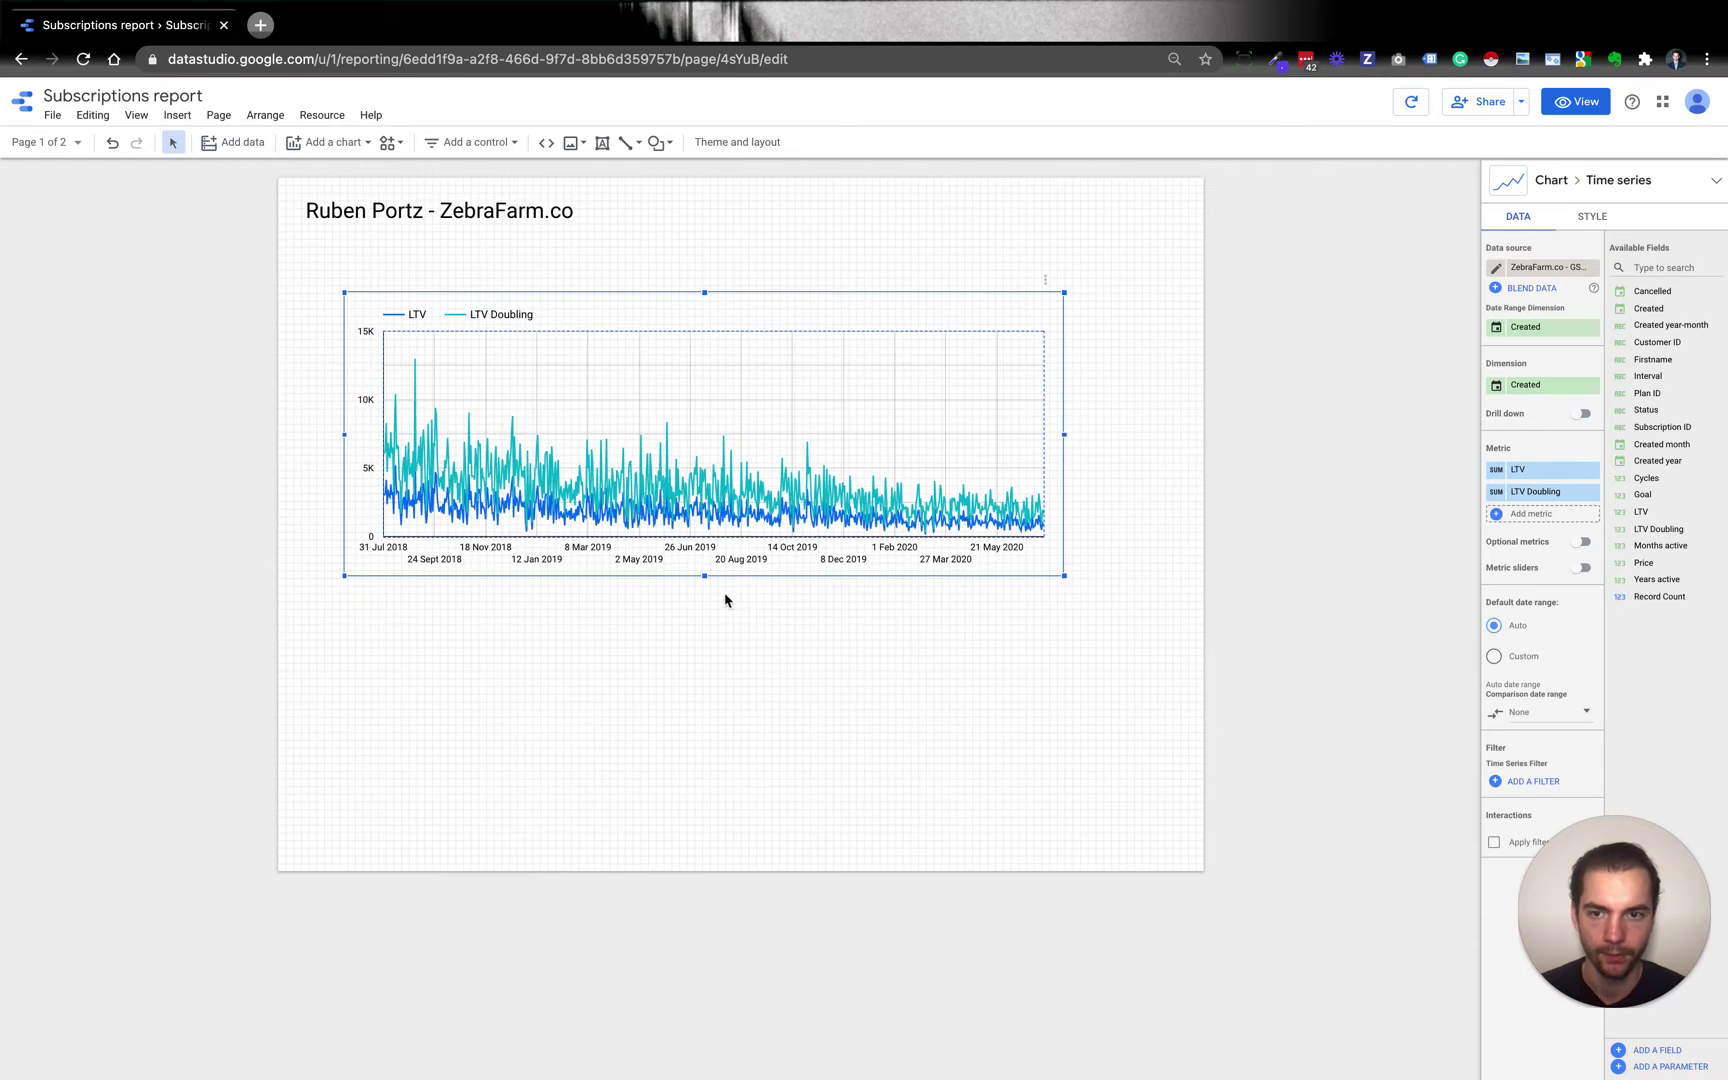
drag(703, 578, 704, 795)
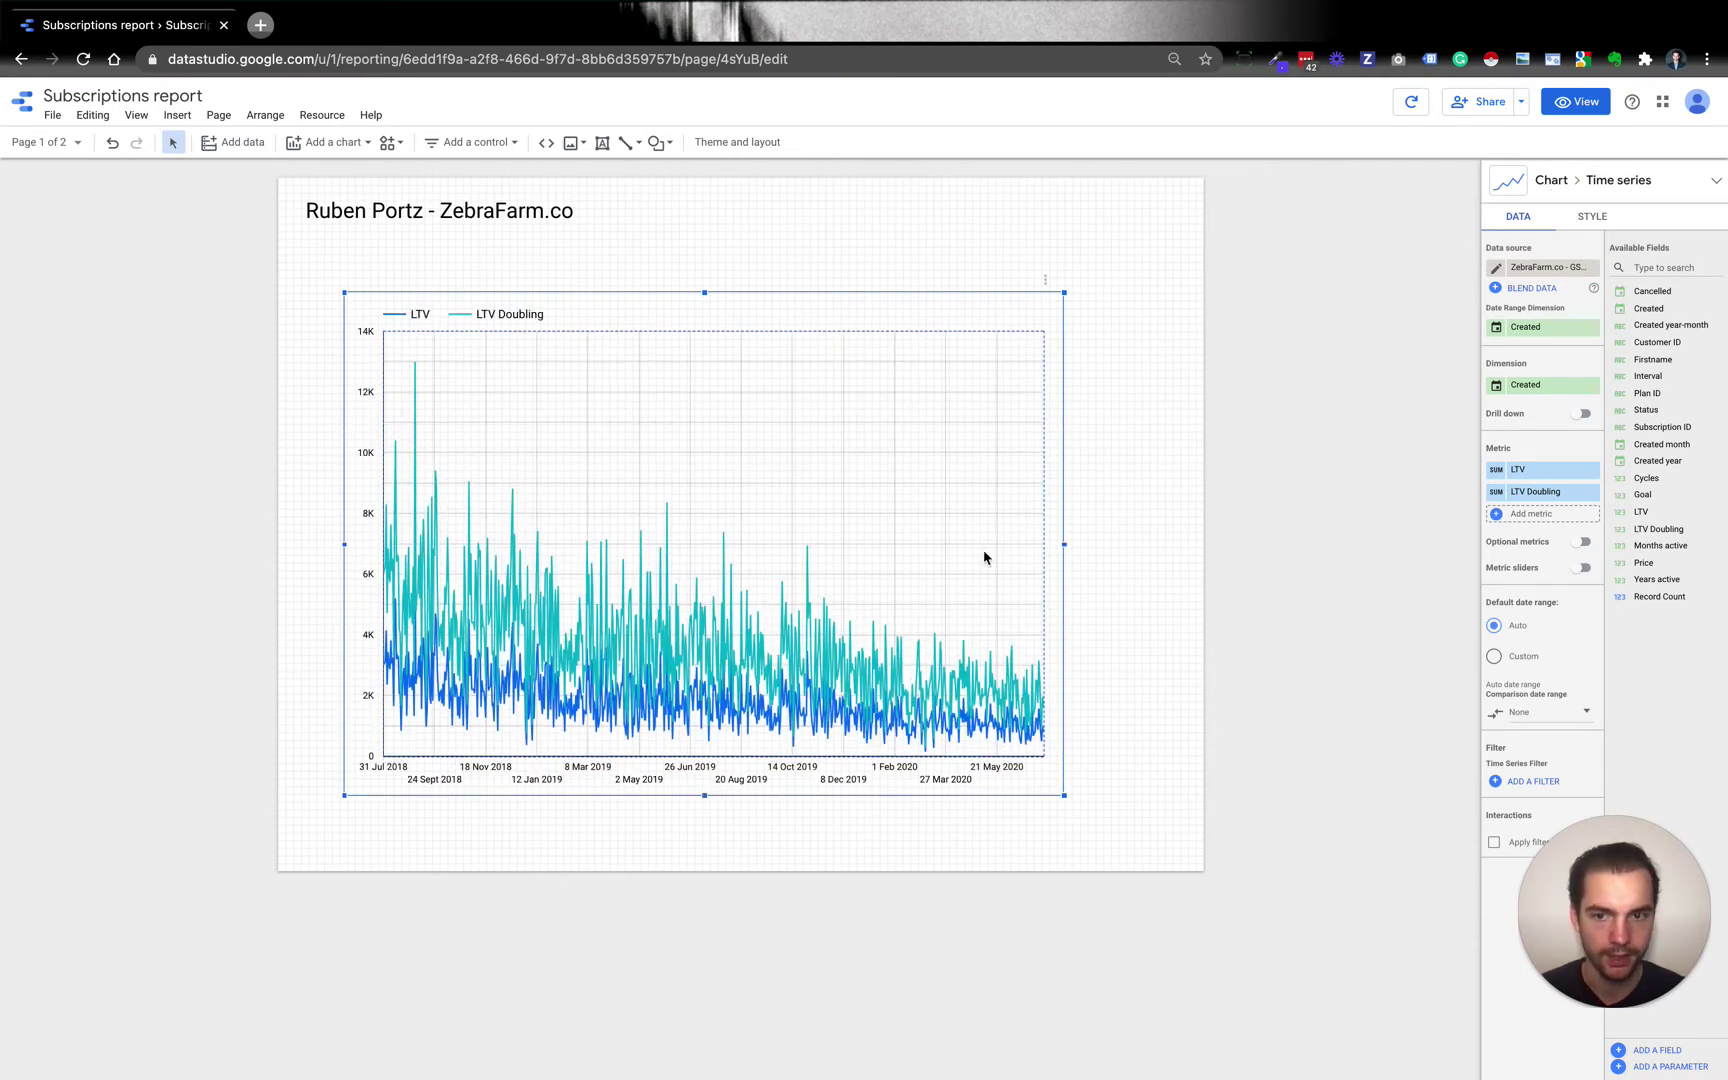
Step: Try the chart as a scatter plot and convert it to a vertical bar chart
click(1511, 182)
click(1585, 335)
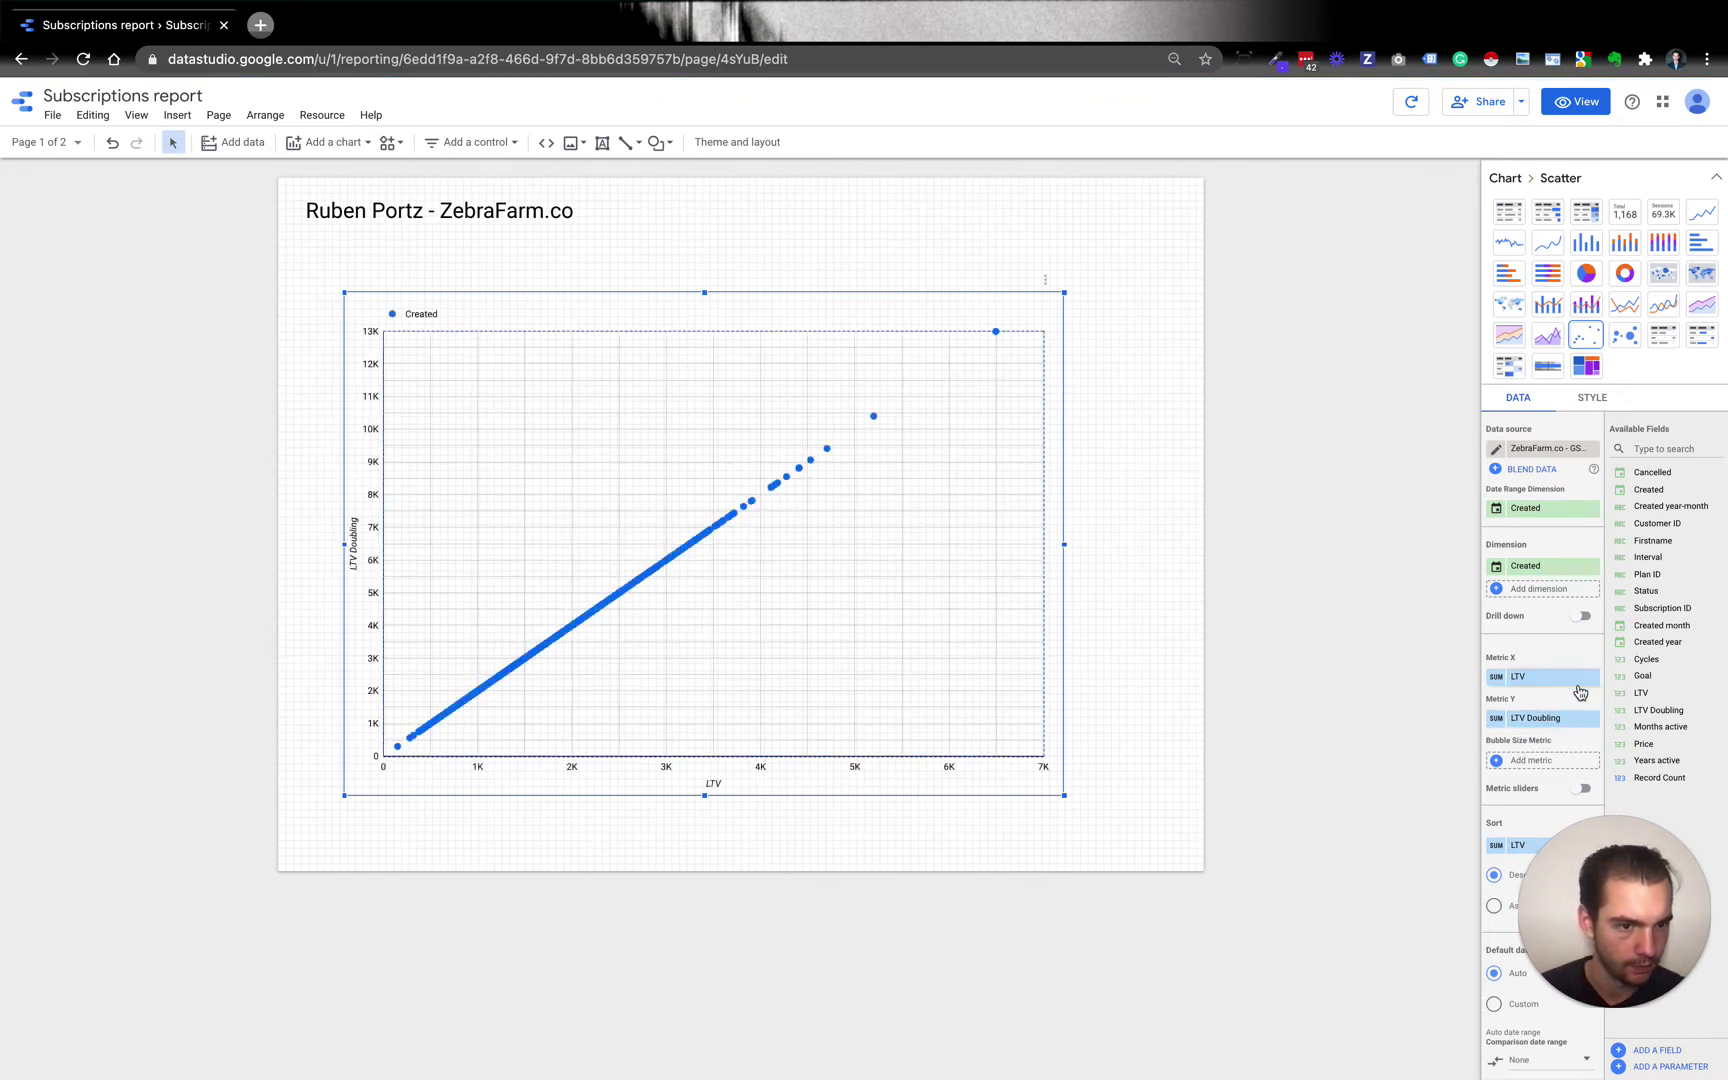
click(1601, 256)
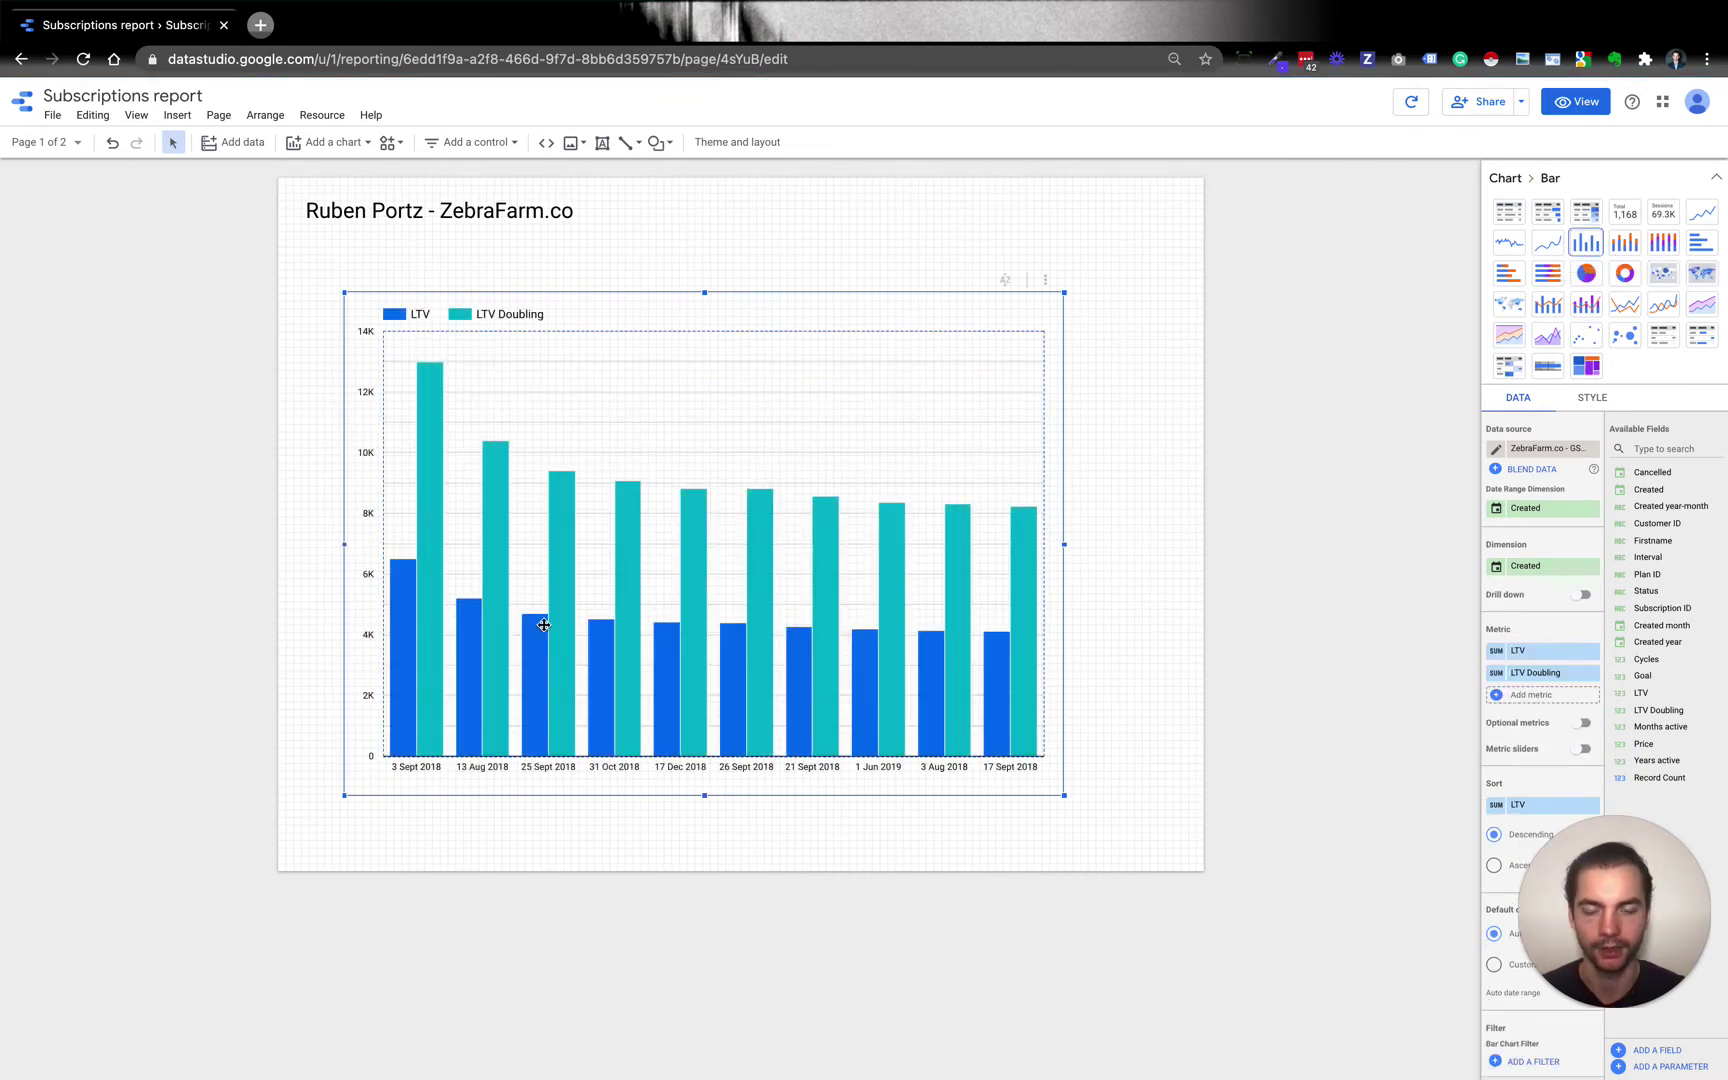
click(1123, 606)
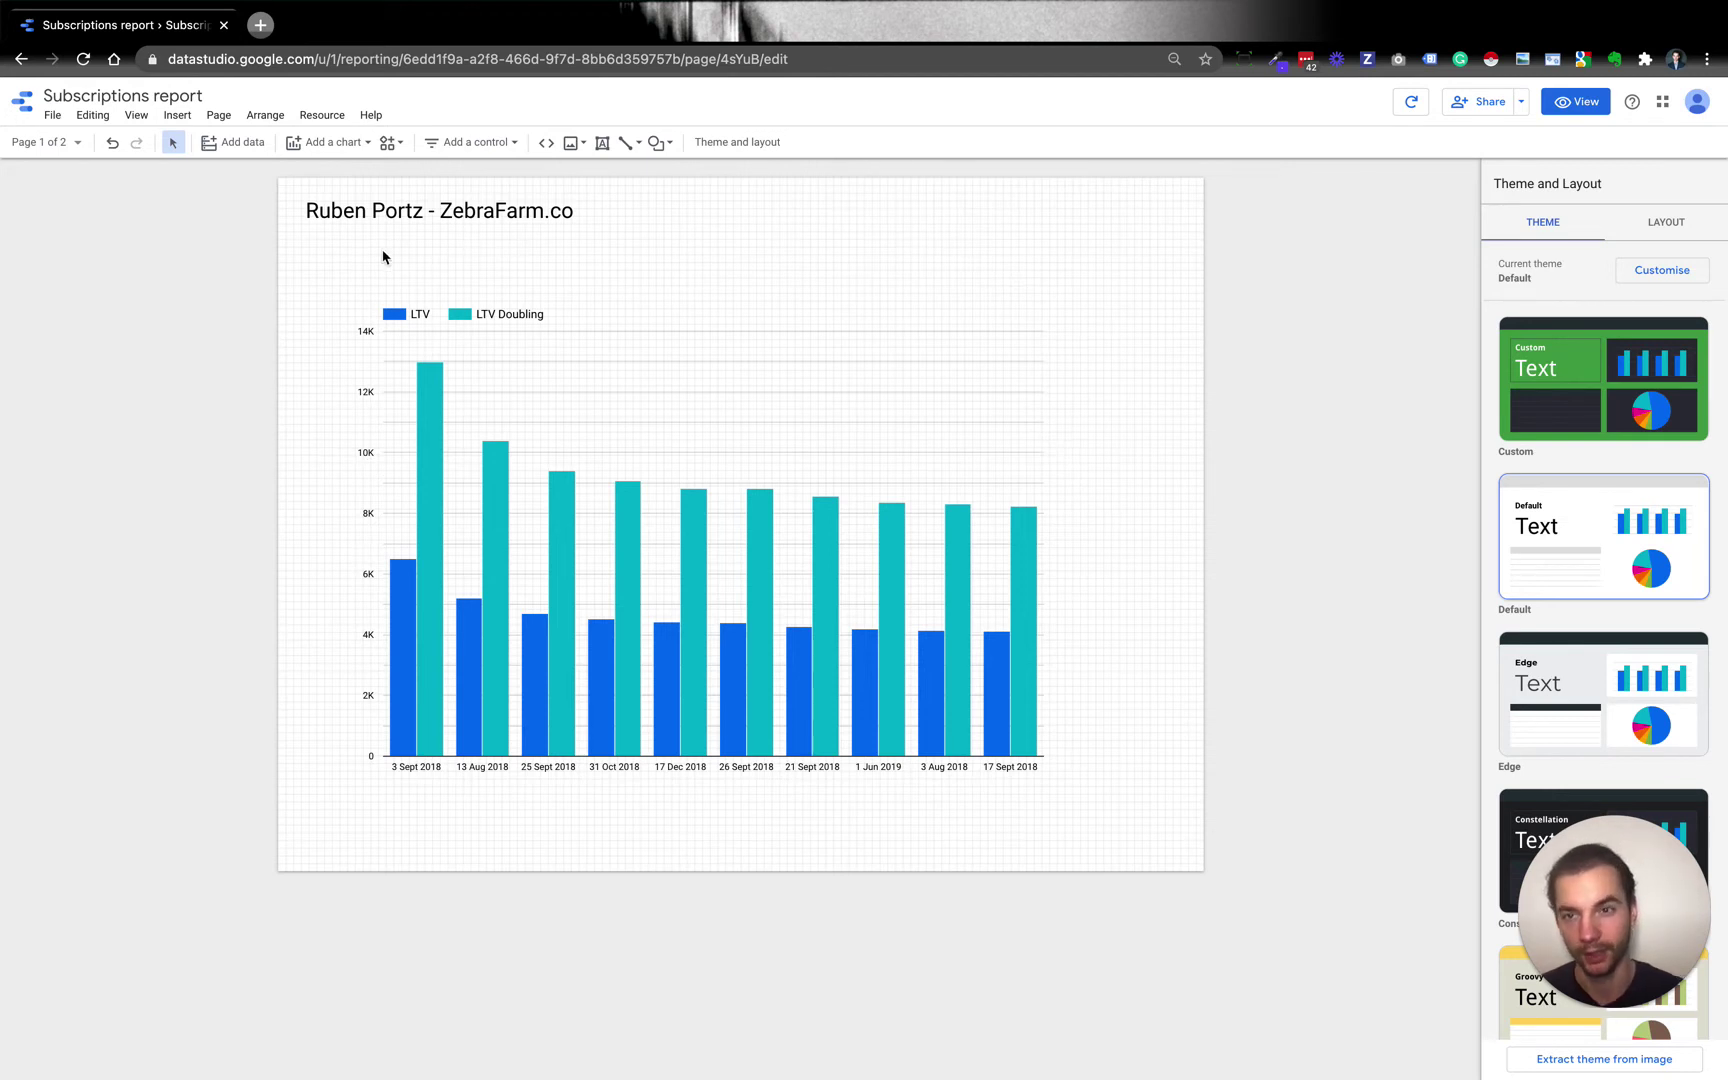
Step: Create another calculated field in the embedded ZebraFarm.co dataset source with the formula LTV/10000
click(324, 115)
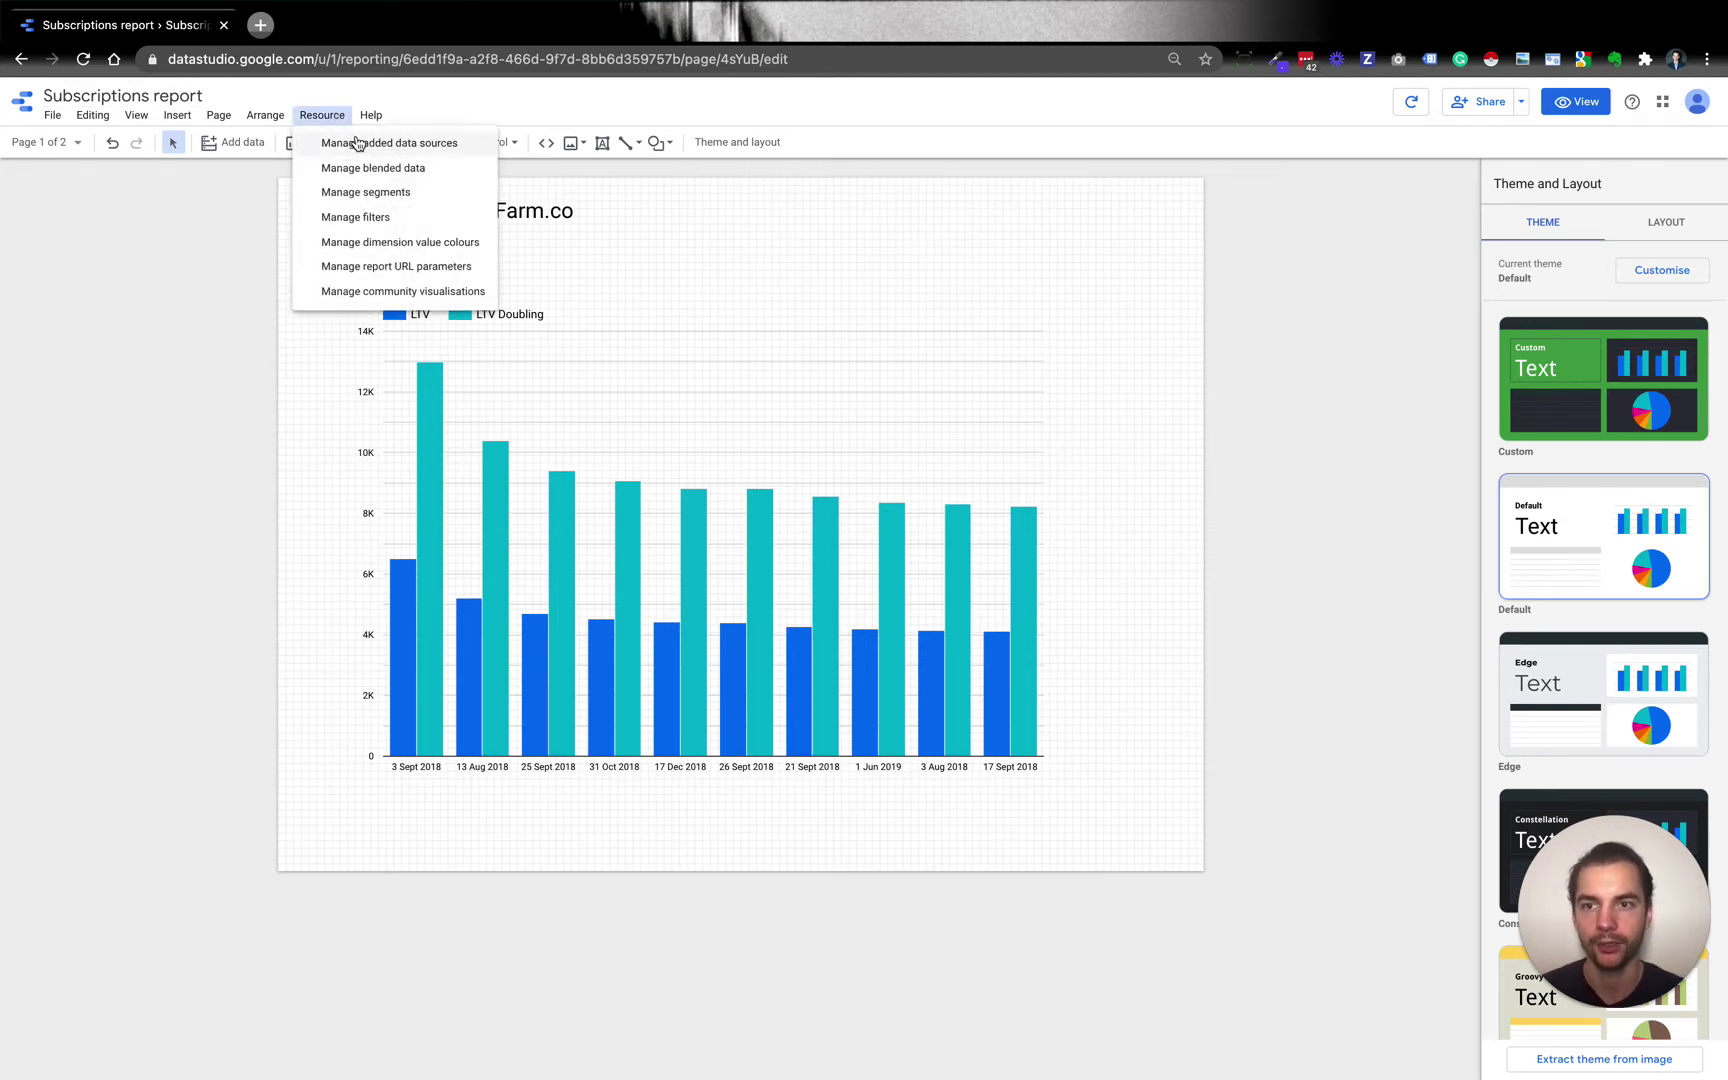
click(359, 146)
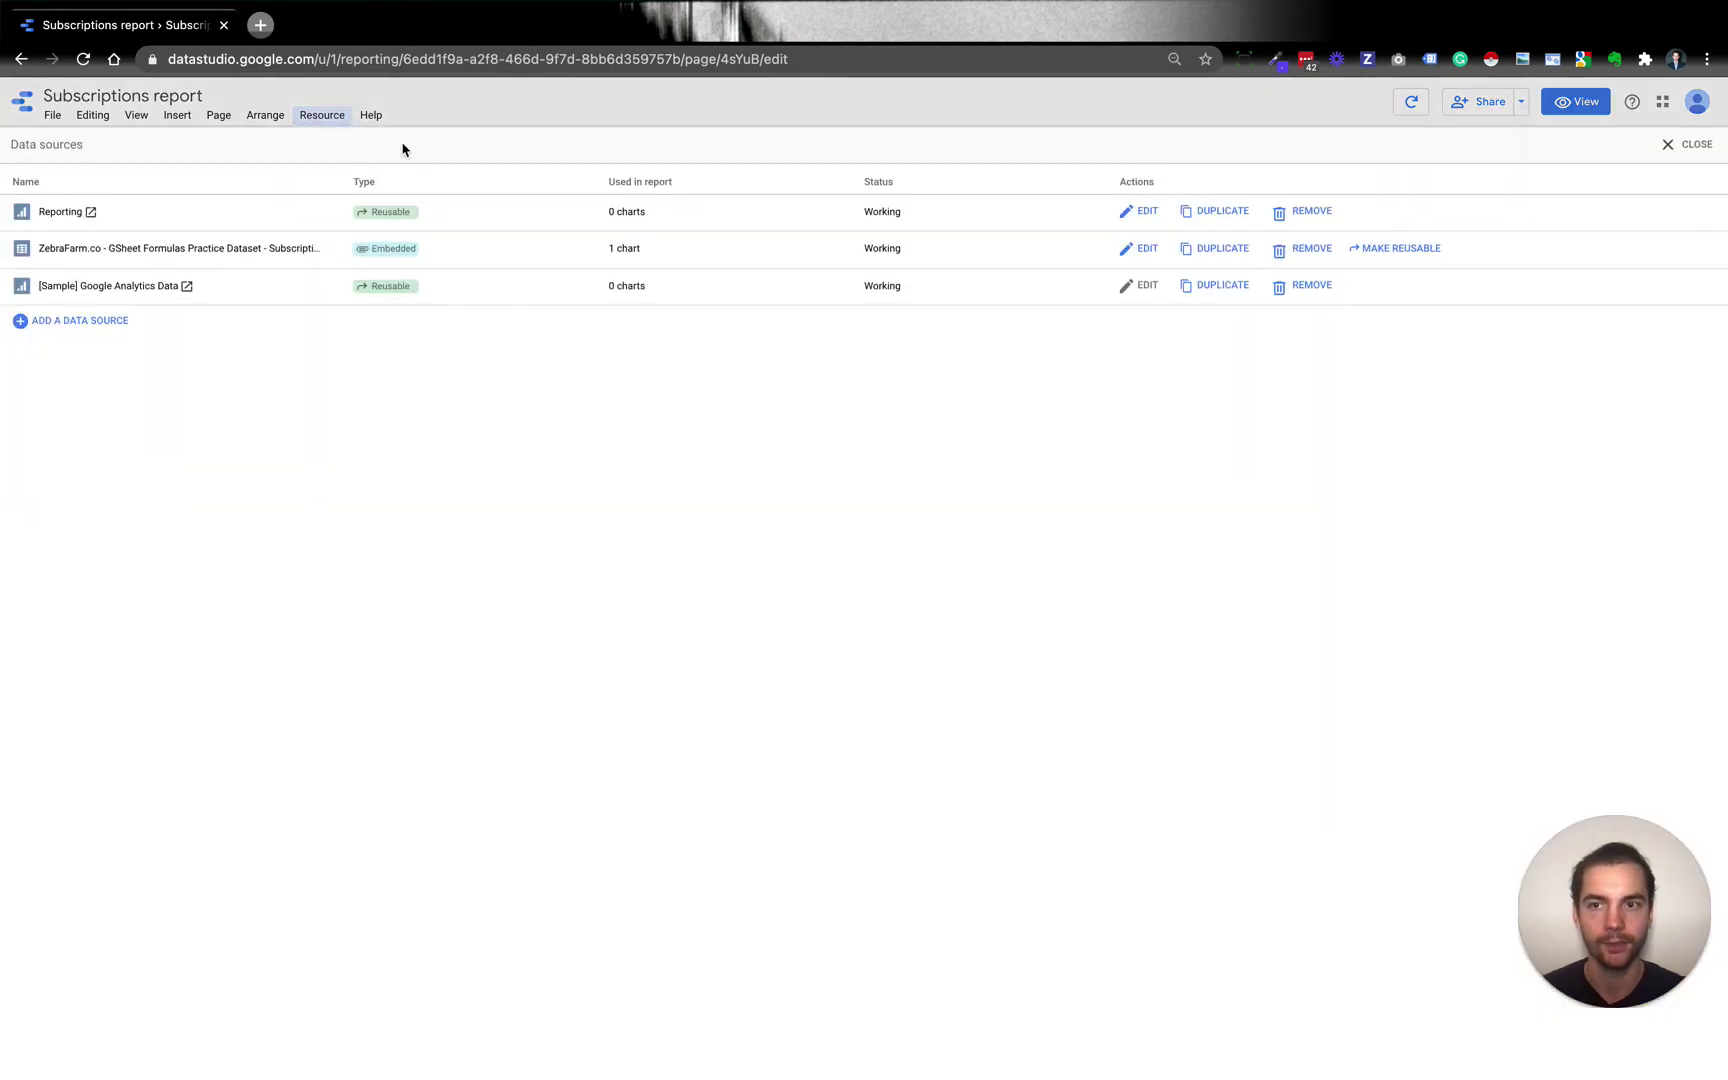
click(1140, 249)
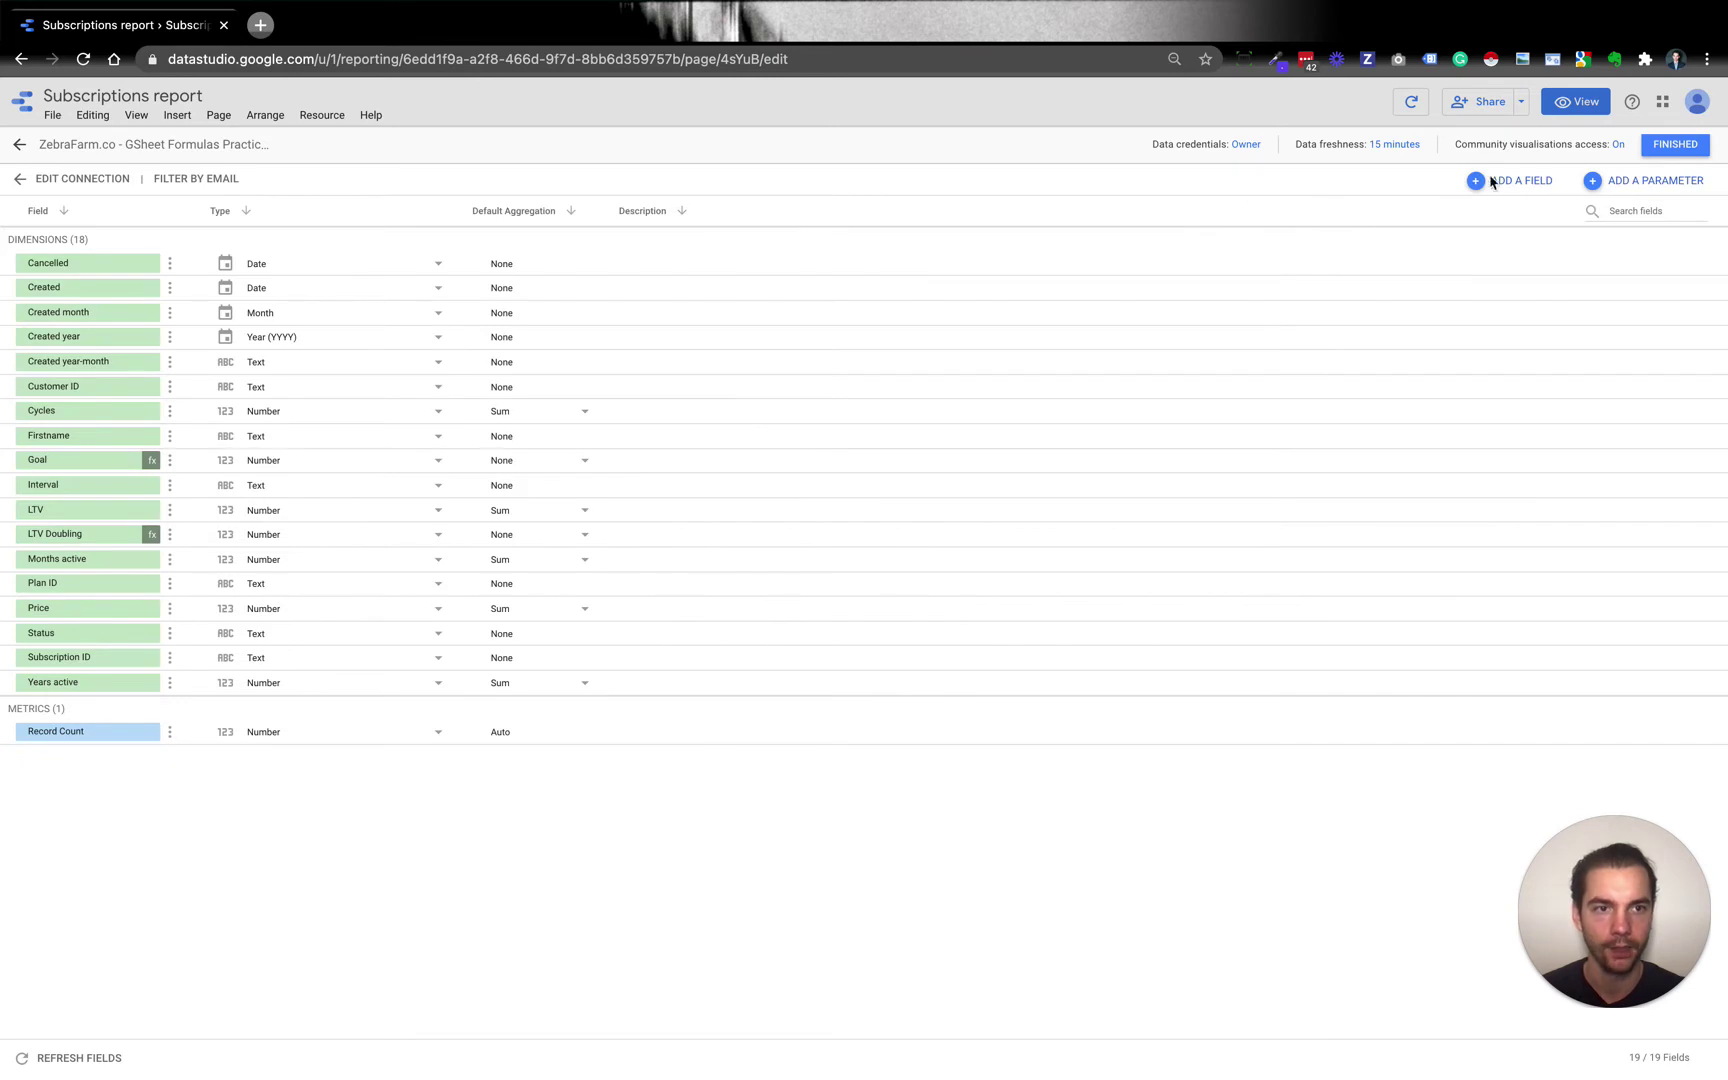
click(1496, 184)
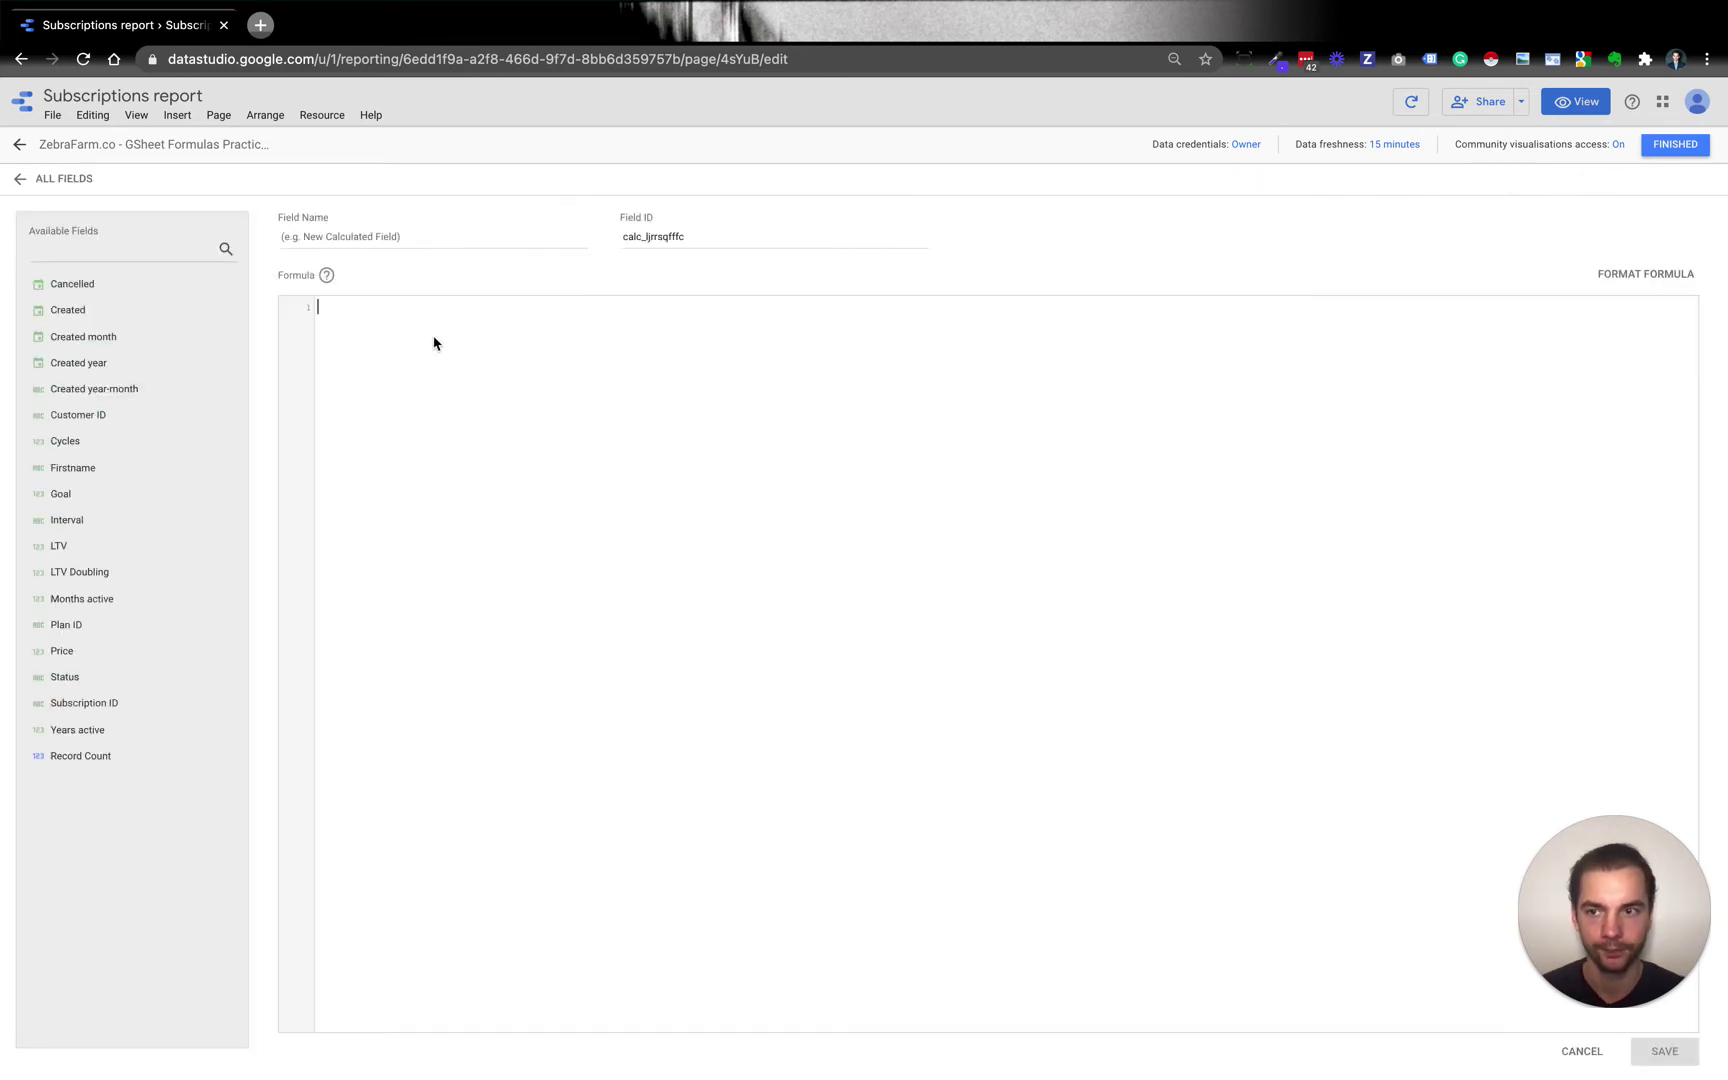
drag(104, 548, 486, 378)
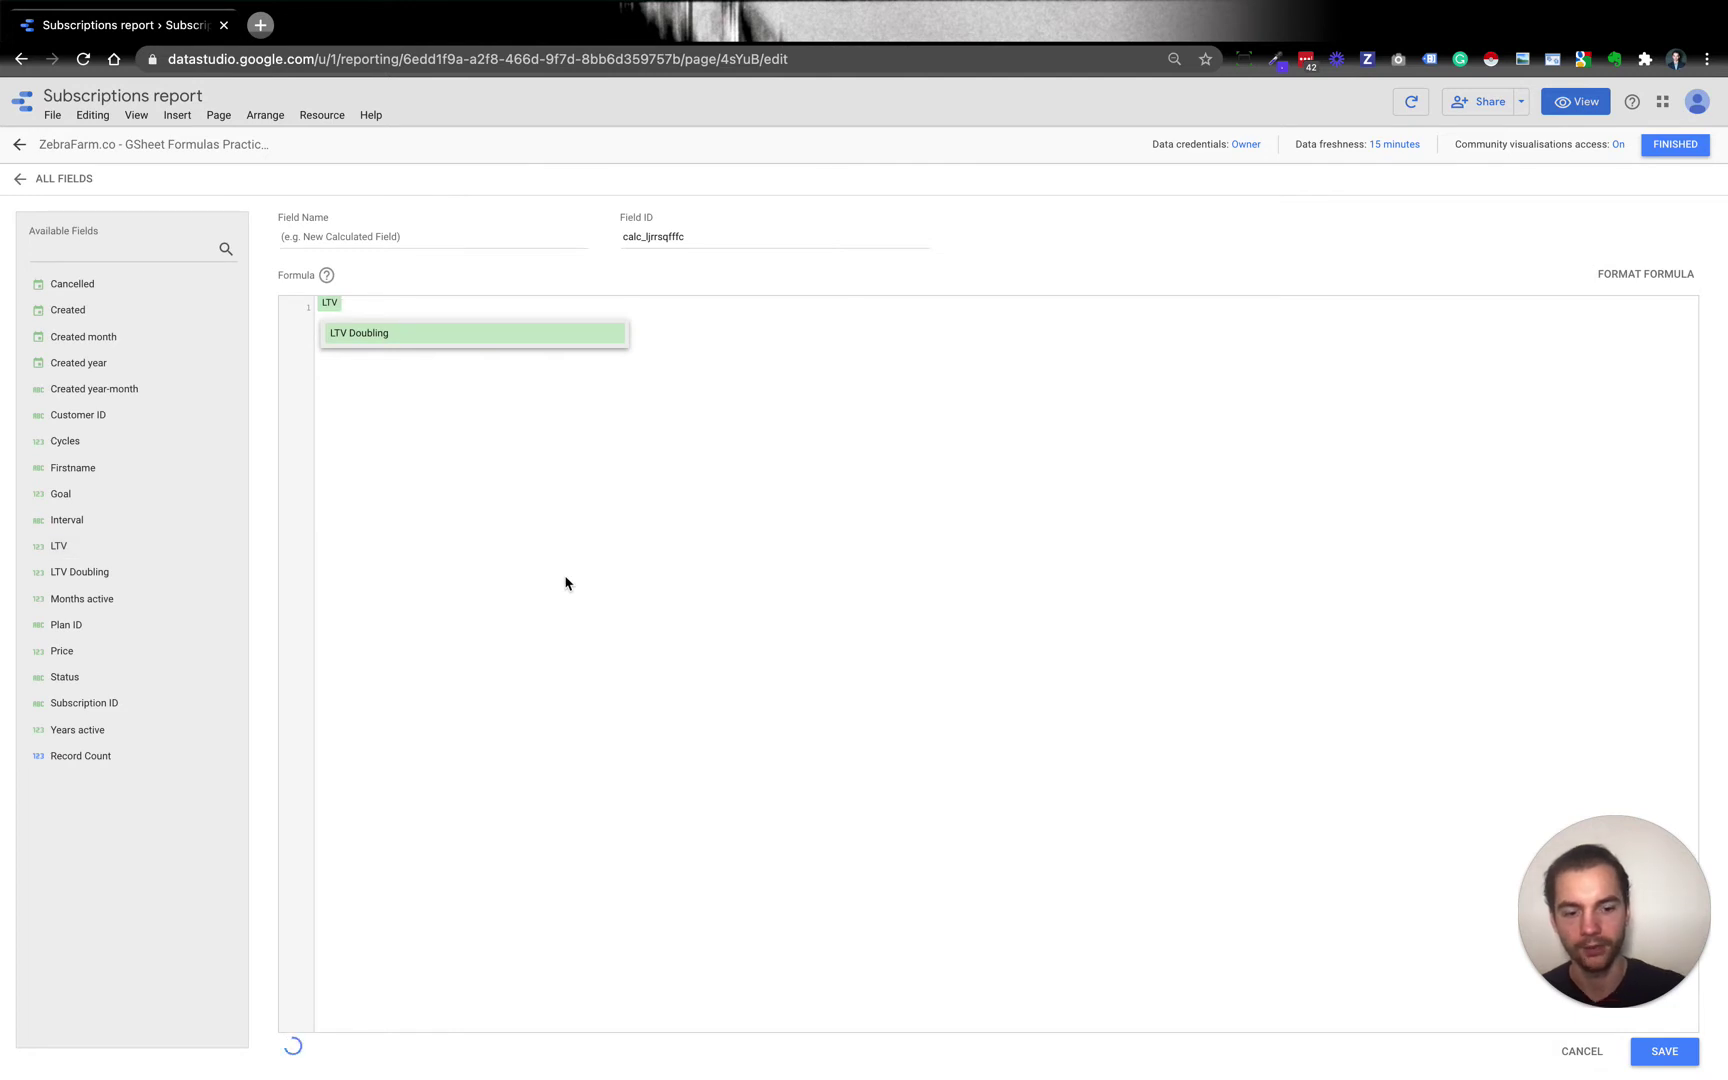
text(/10)
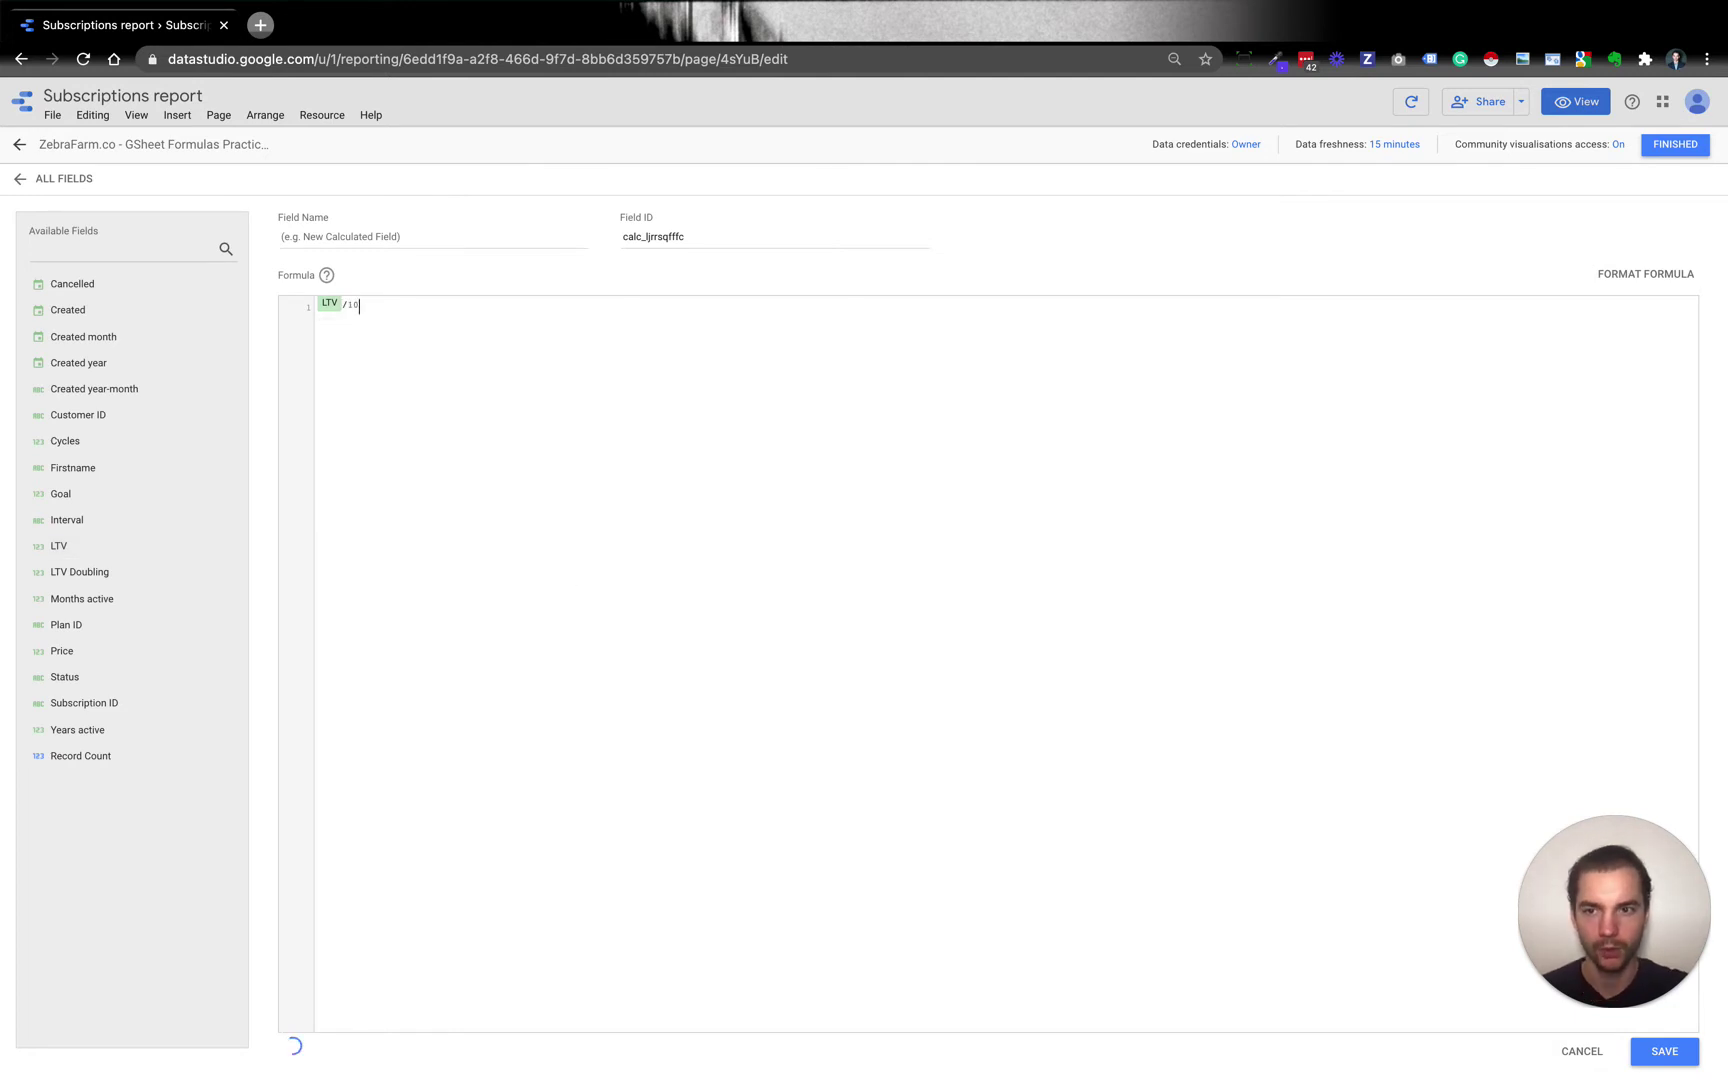
text(000)
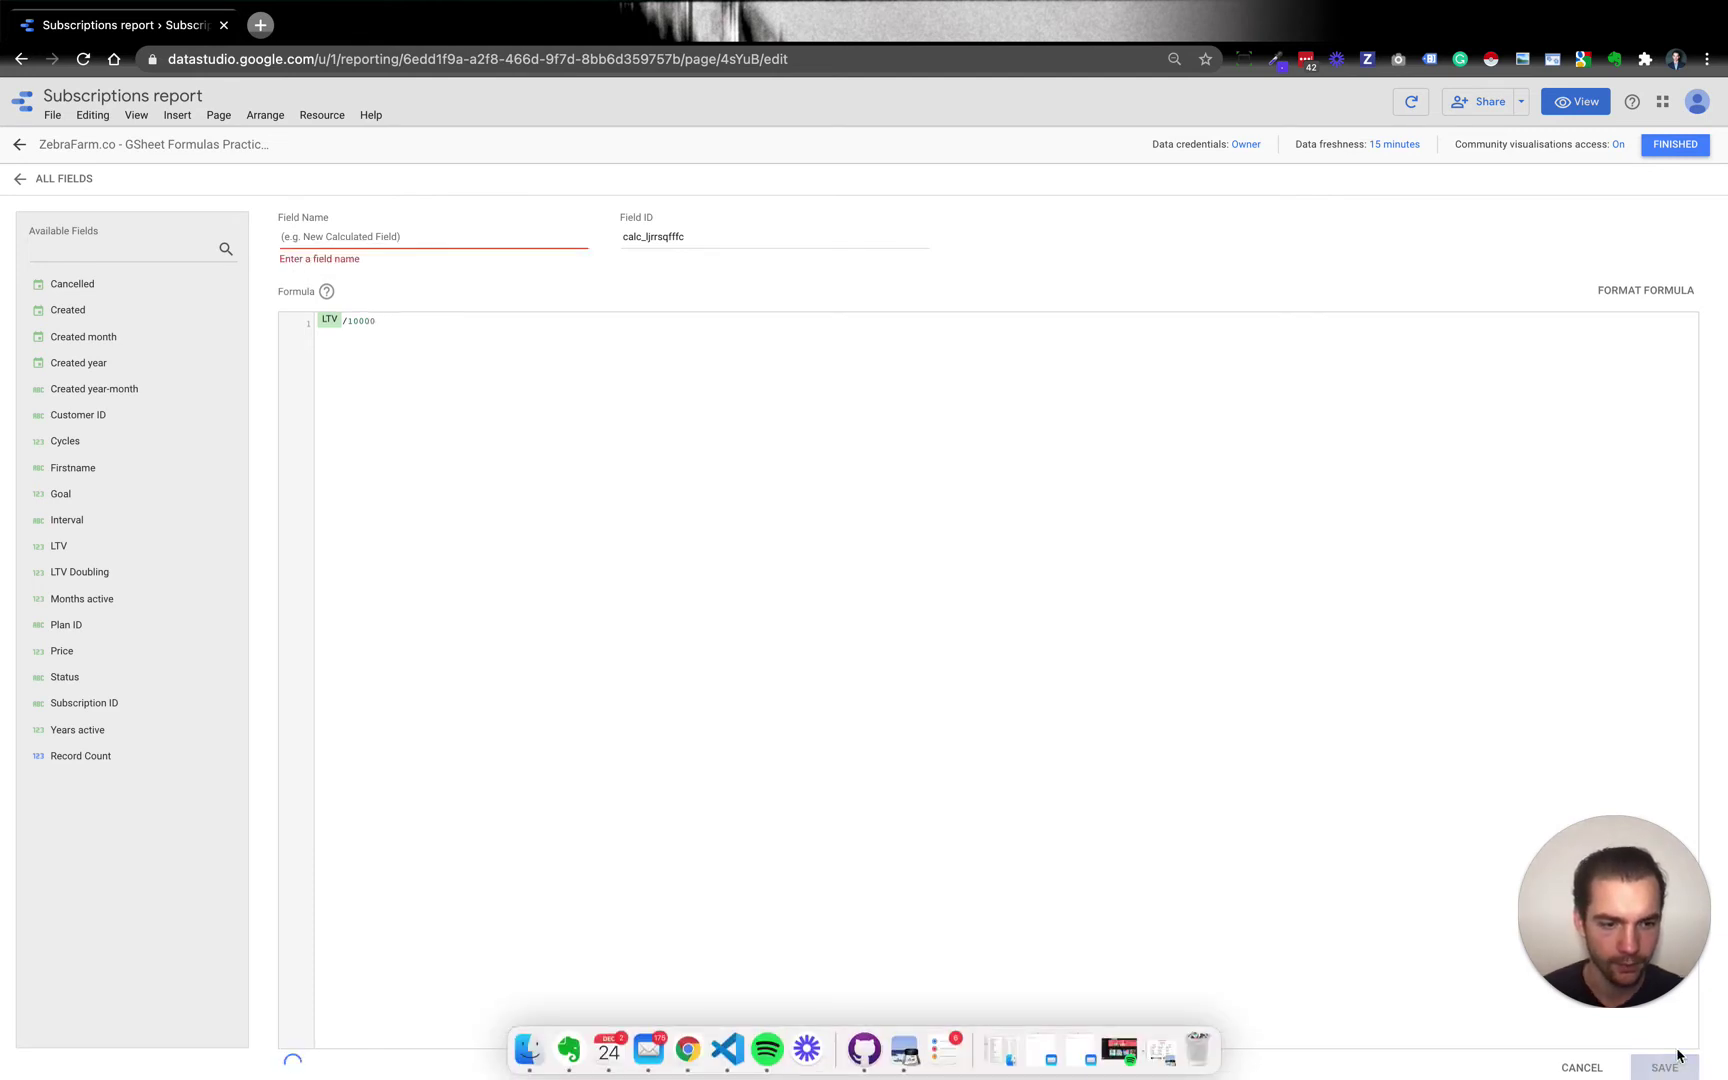
Step: Save the calculated field under the name LTV Goal (%) and finish editing the data source
click(334, 236)
text(LTV Goal (%)
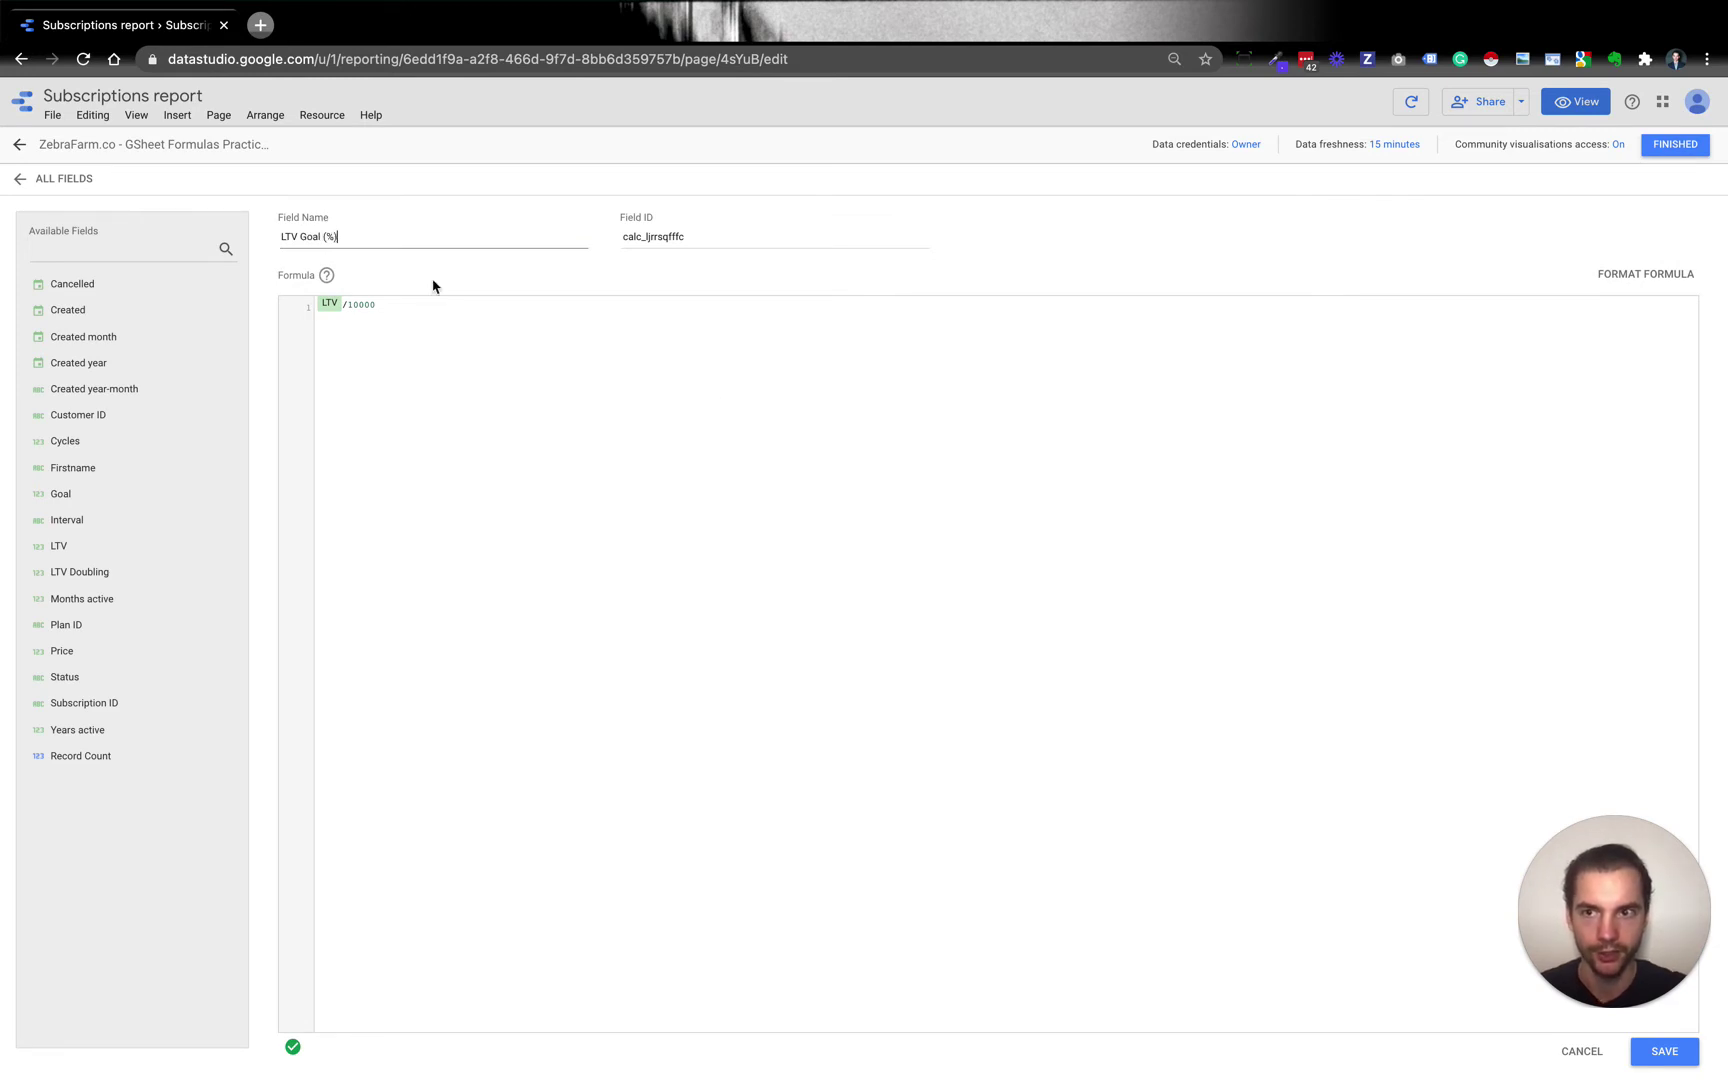
click(1664, 1051)
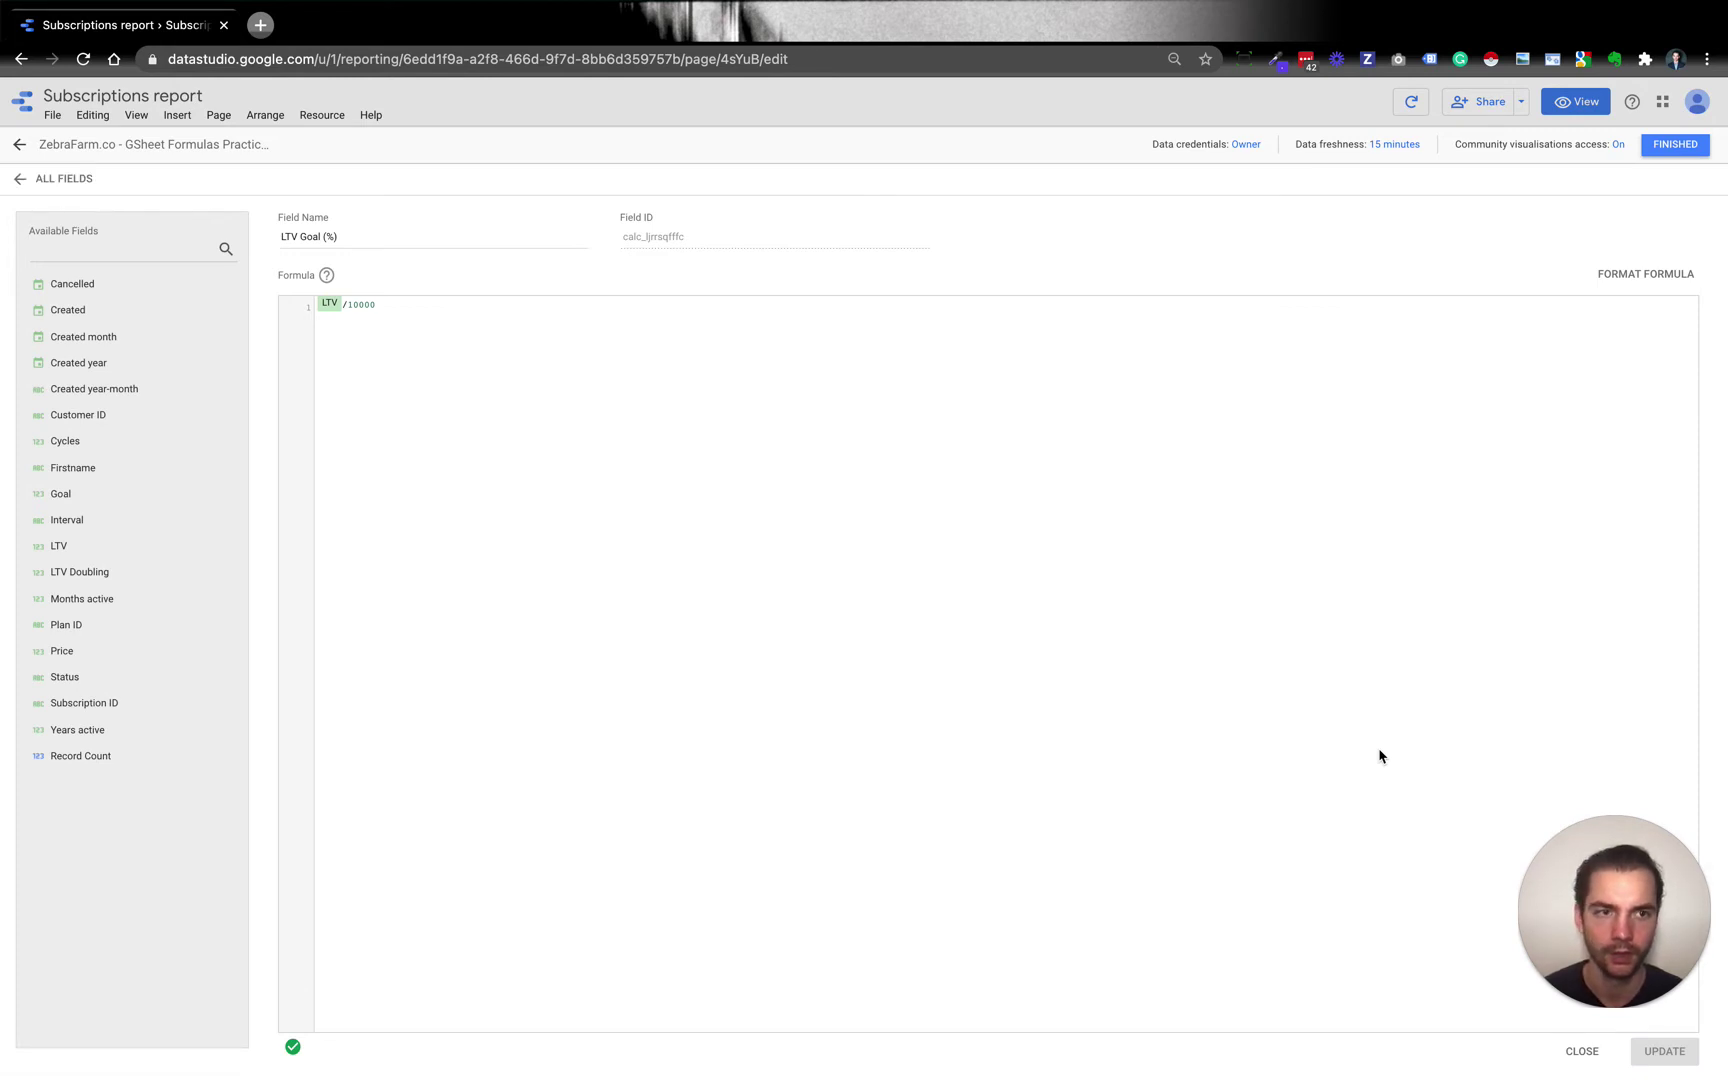
click(1678, 147)
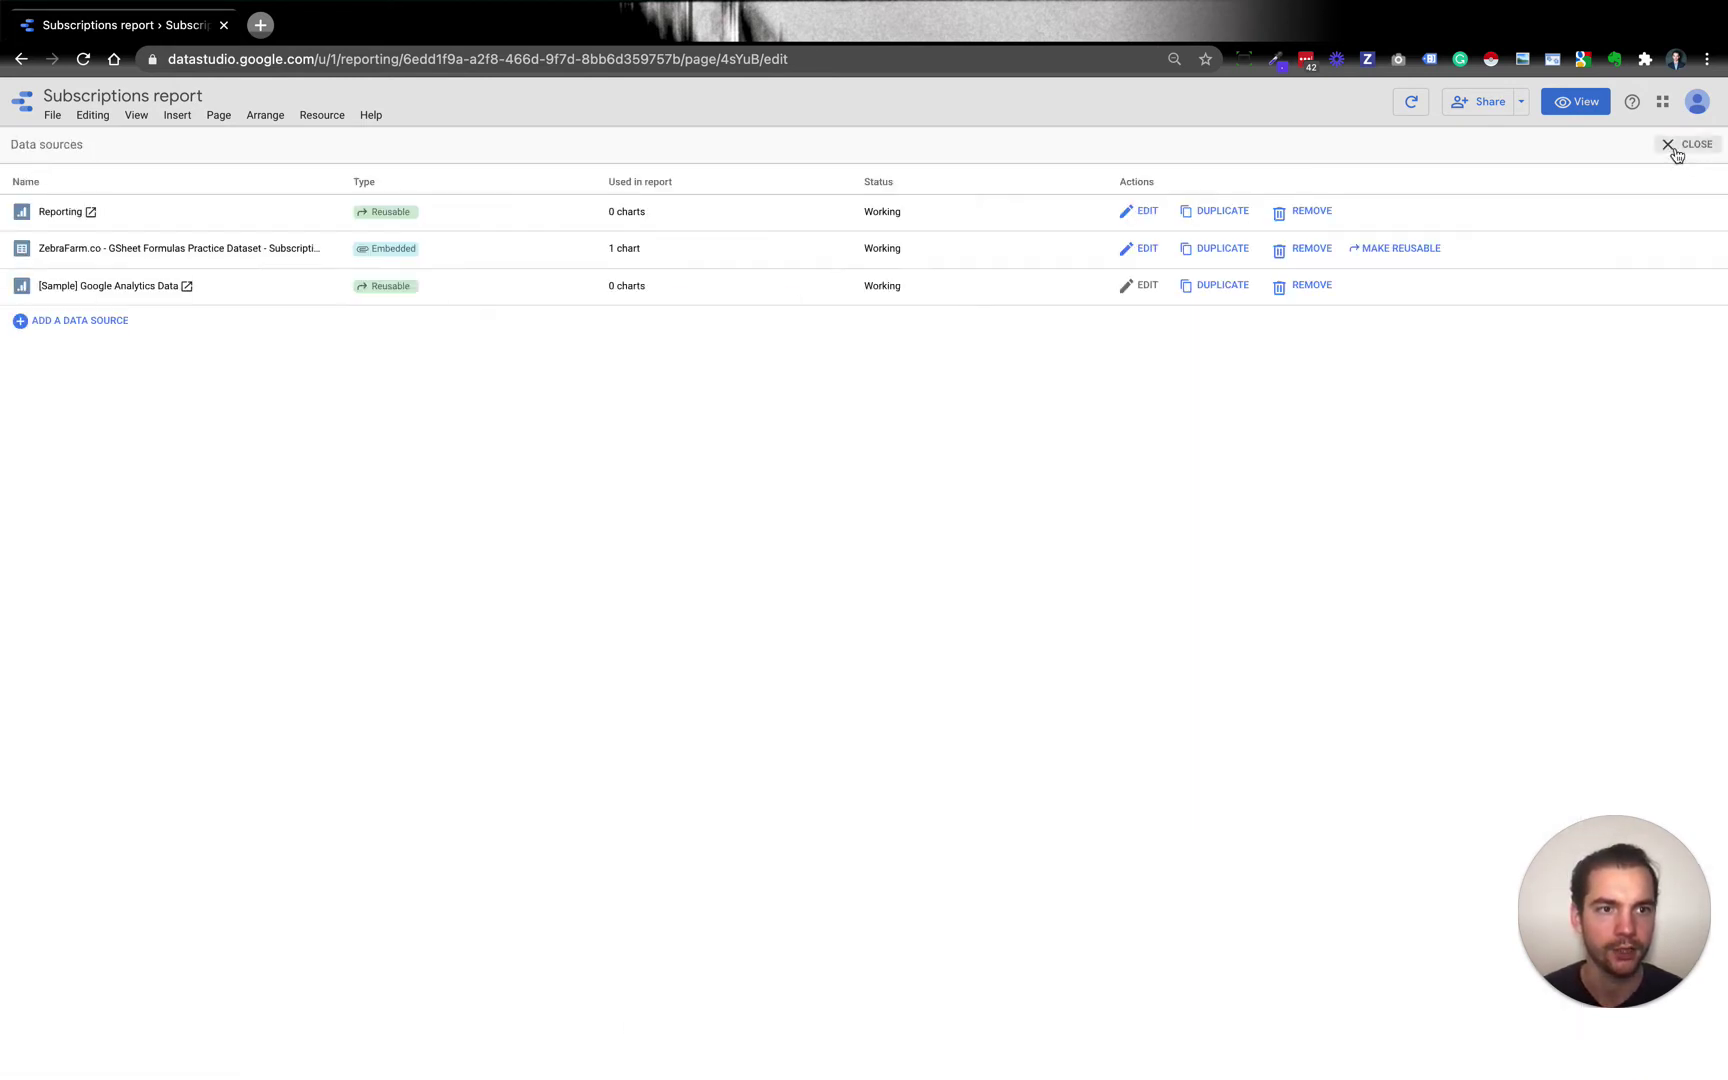
Step: Close the data sources list and delete the bar chart of LTV and LTV Doubling from the report page
click(1686, 147)
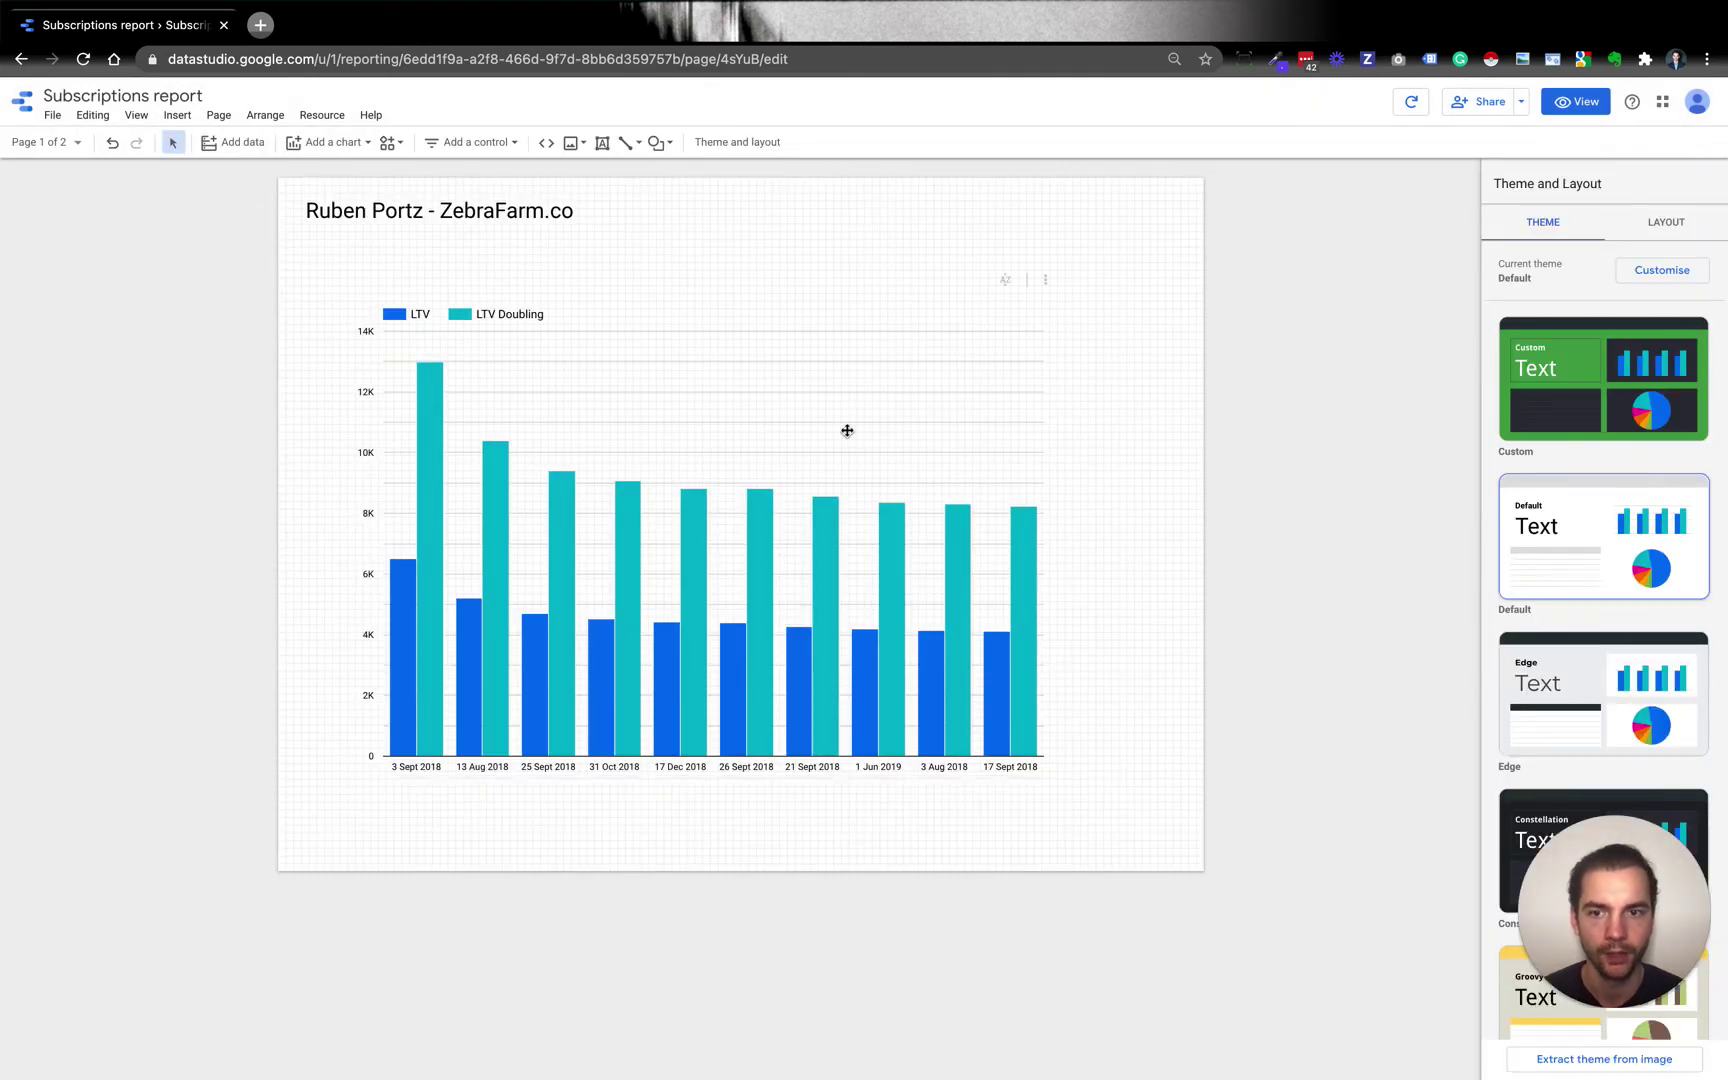
click(839, 435)
key(Delete)
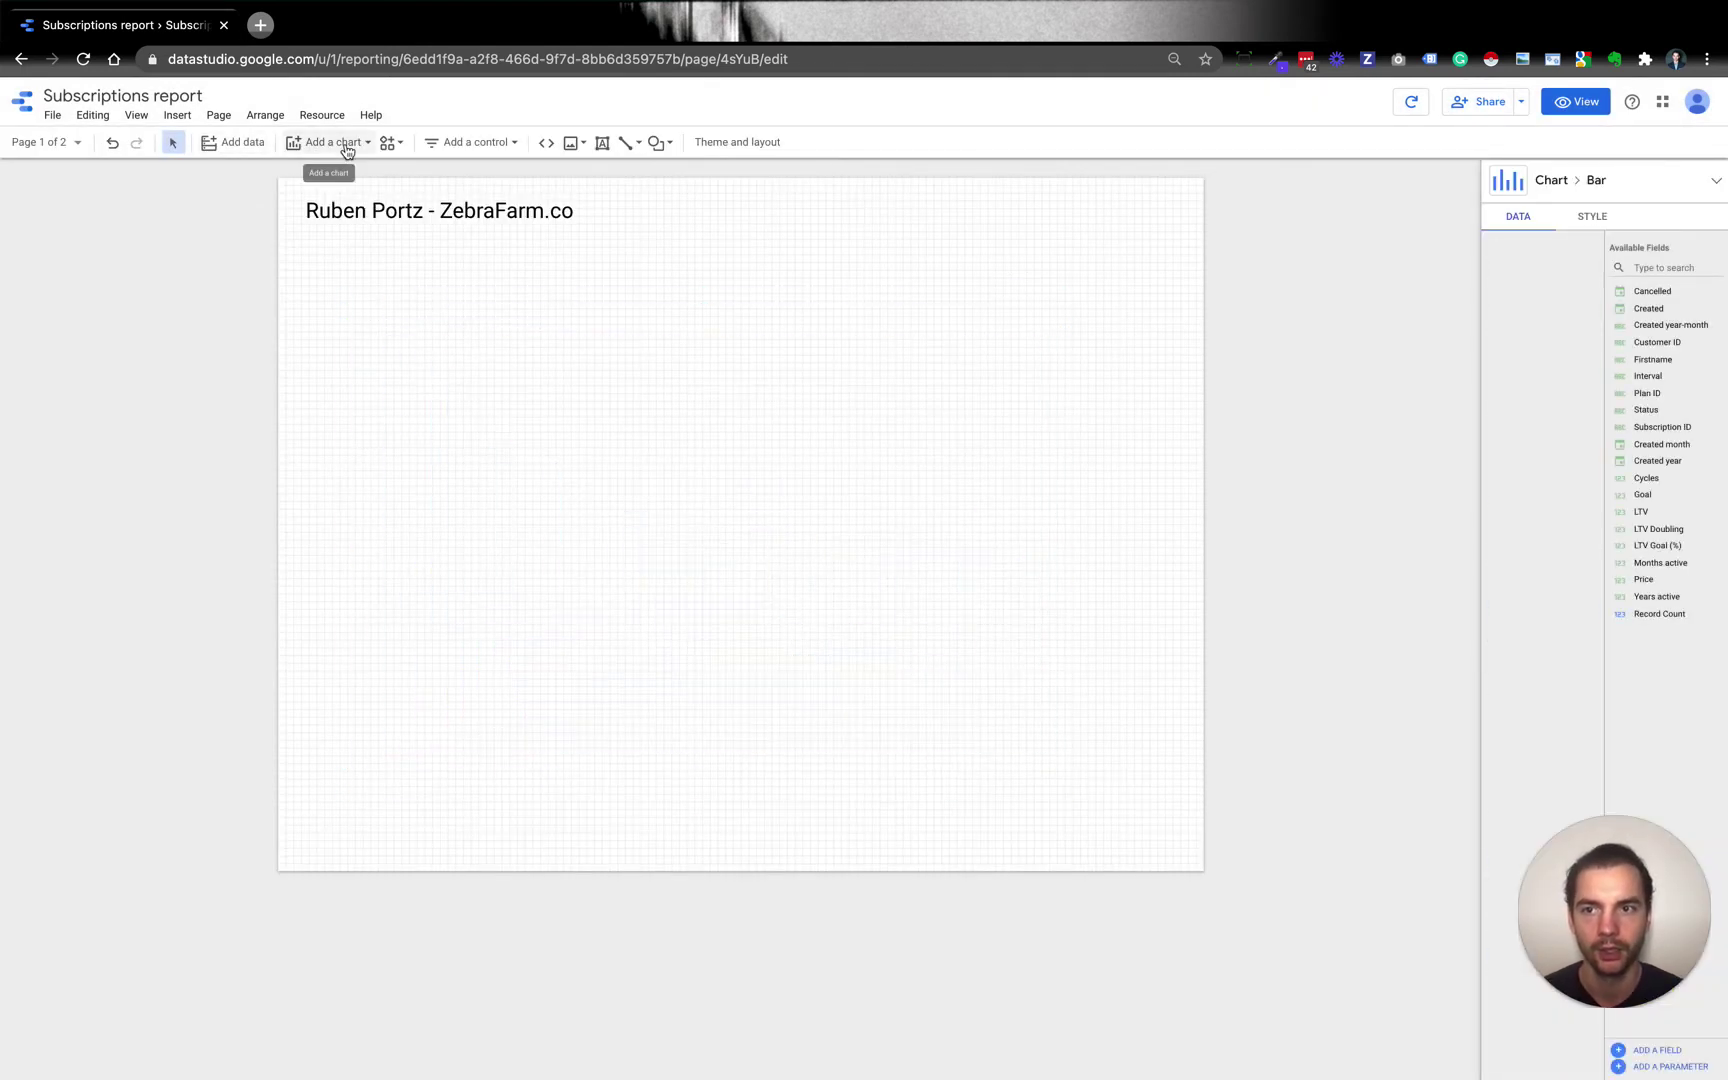
Step: Insert a time series chart below the page title, widen it and stretch it down to near the page's lower edge
click(340, 143)
click(310, 279)
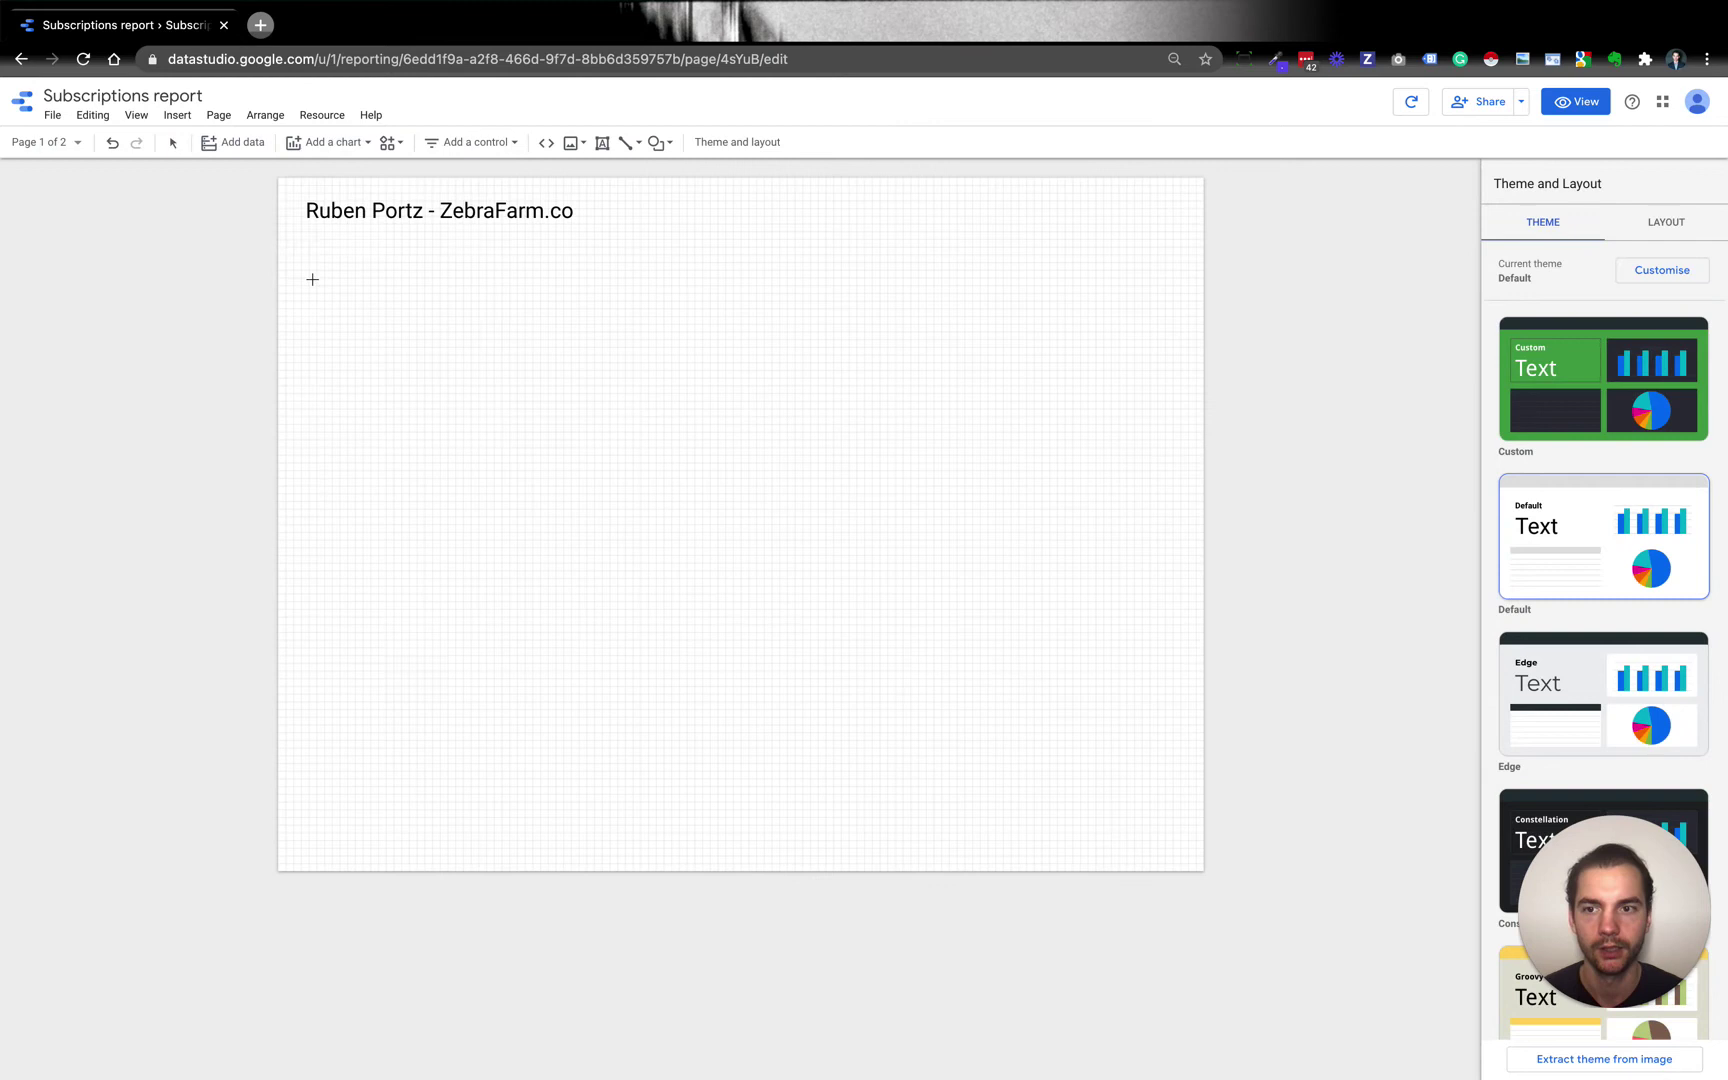
click(401, 361)
drag(697, 485, 1091, 478)
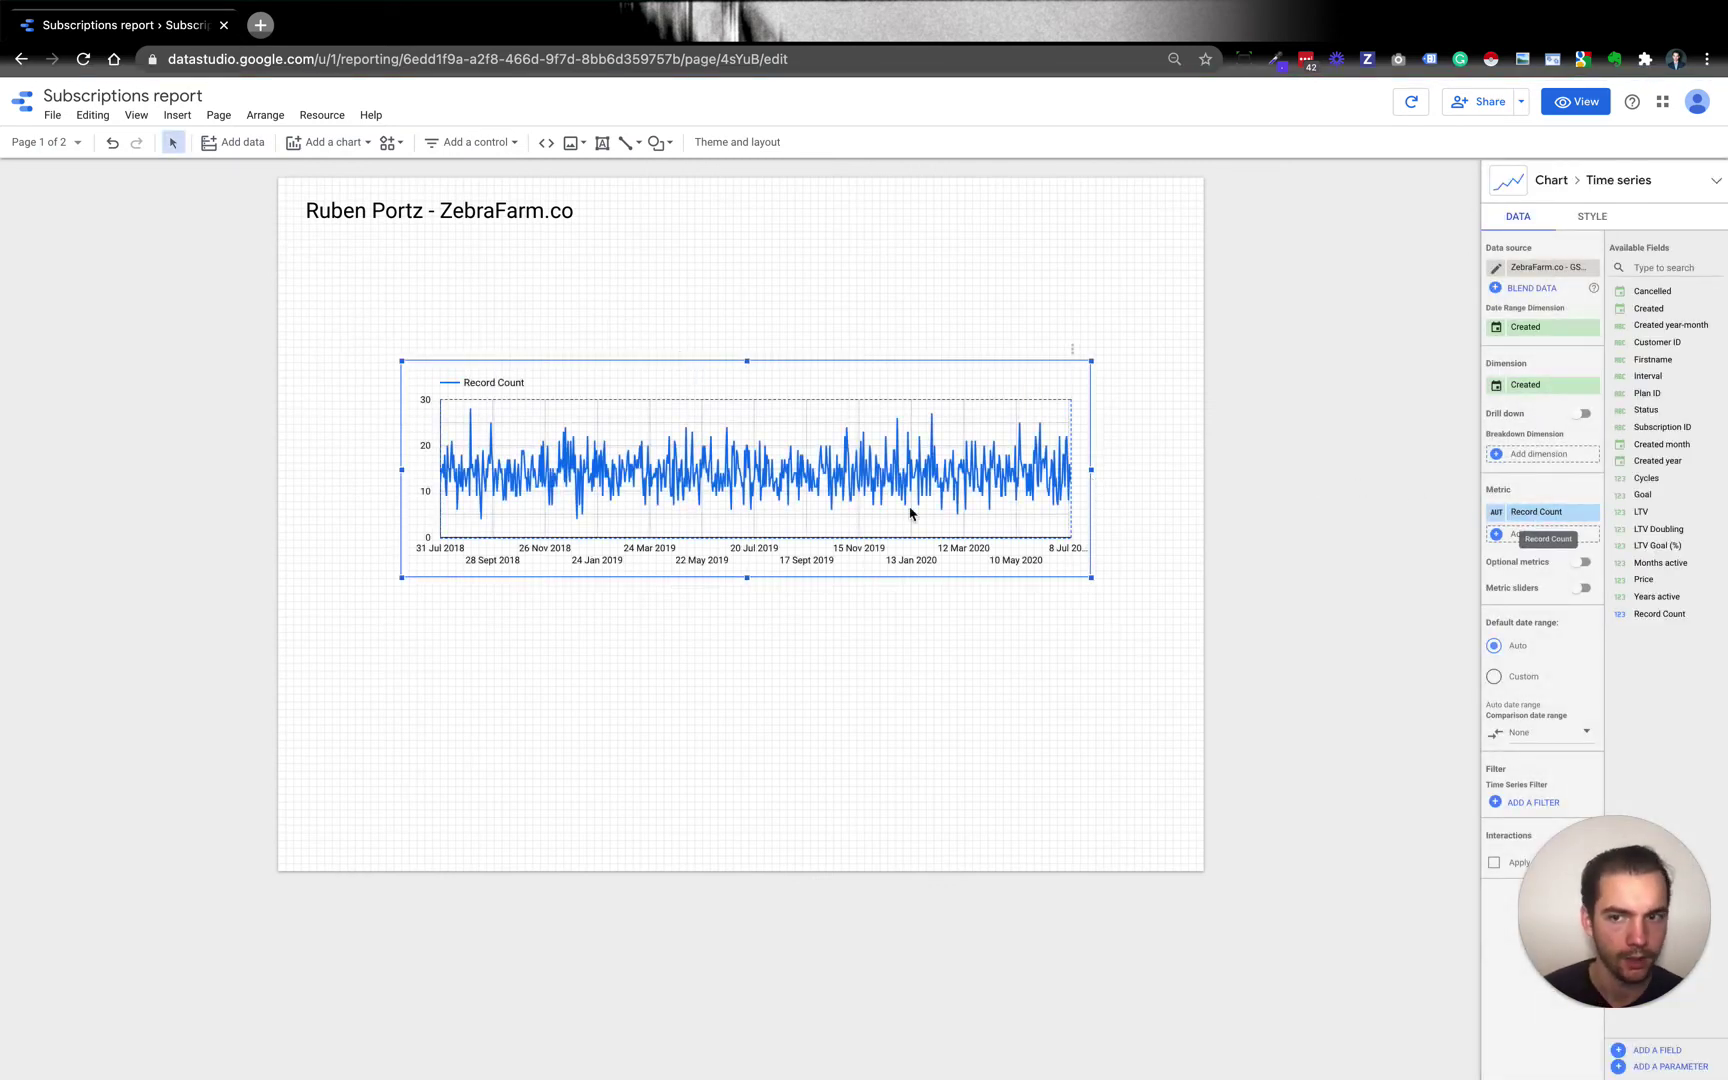
drag(747, 580, 748, 857)
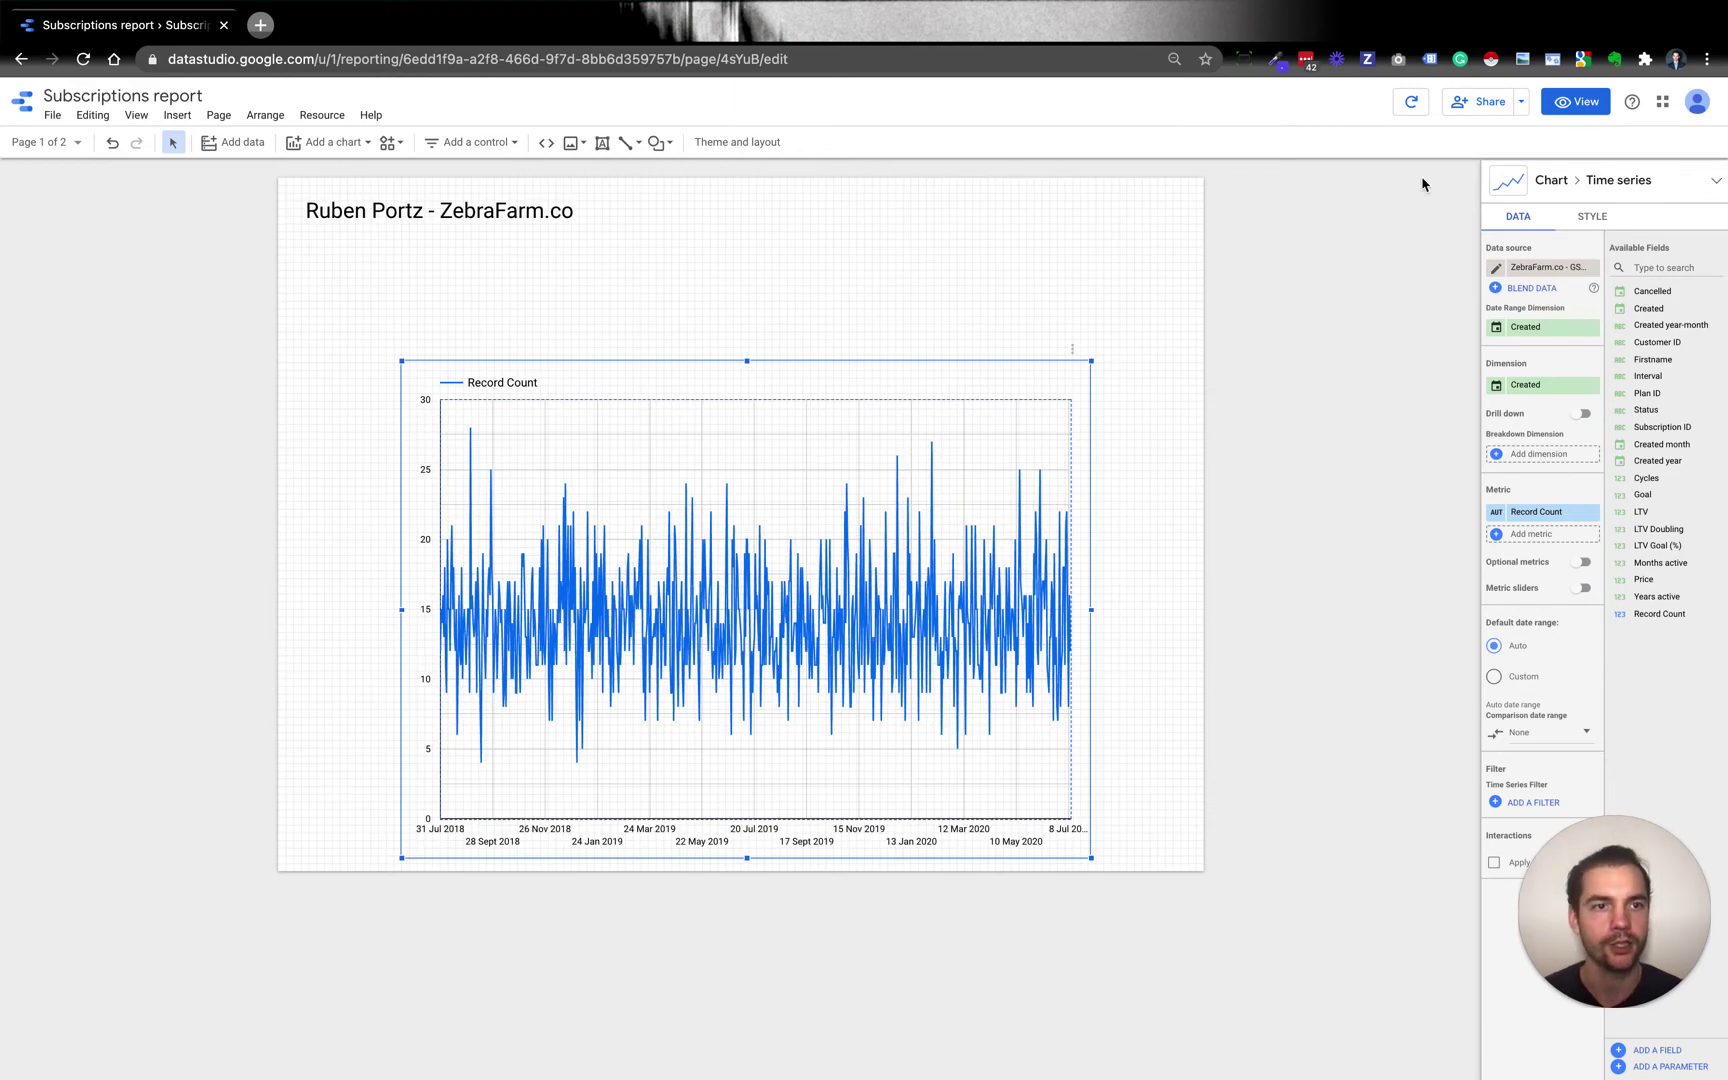
Step: Change the LTV Goal (%) formula in the embedded ZebraFarm.co data source to LTV/20000, save it and return to the report page
click(322, 115)
click(390, 144)
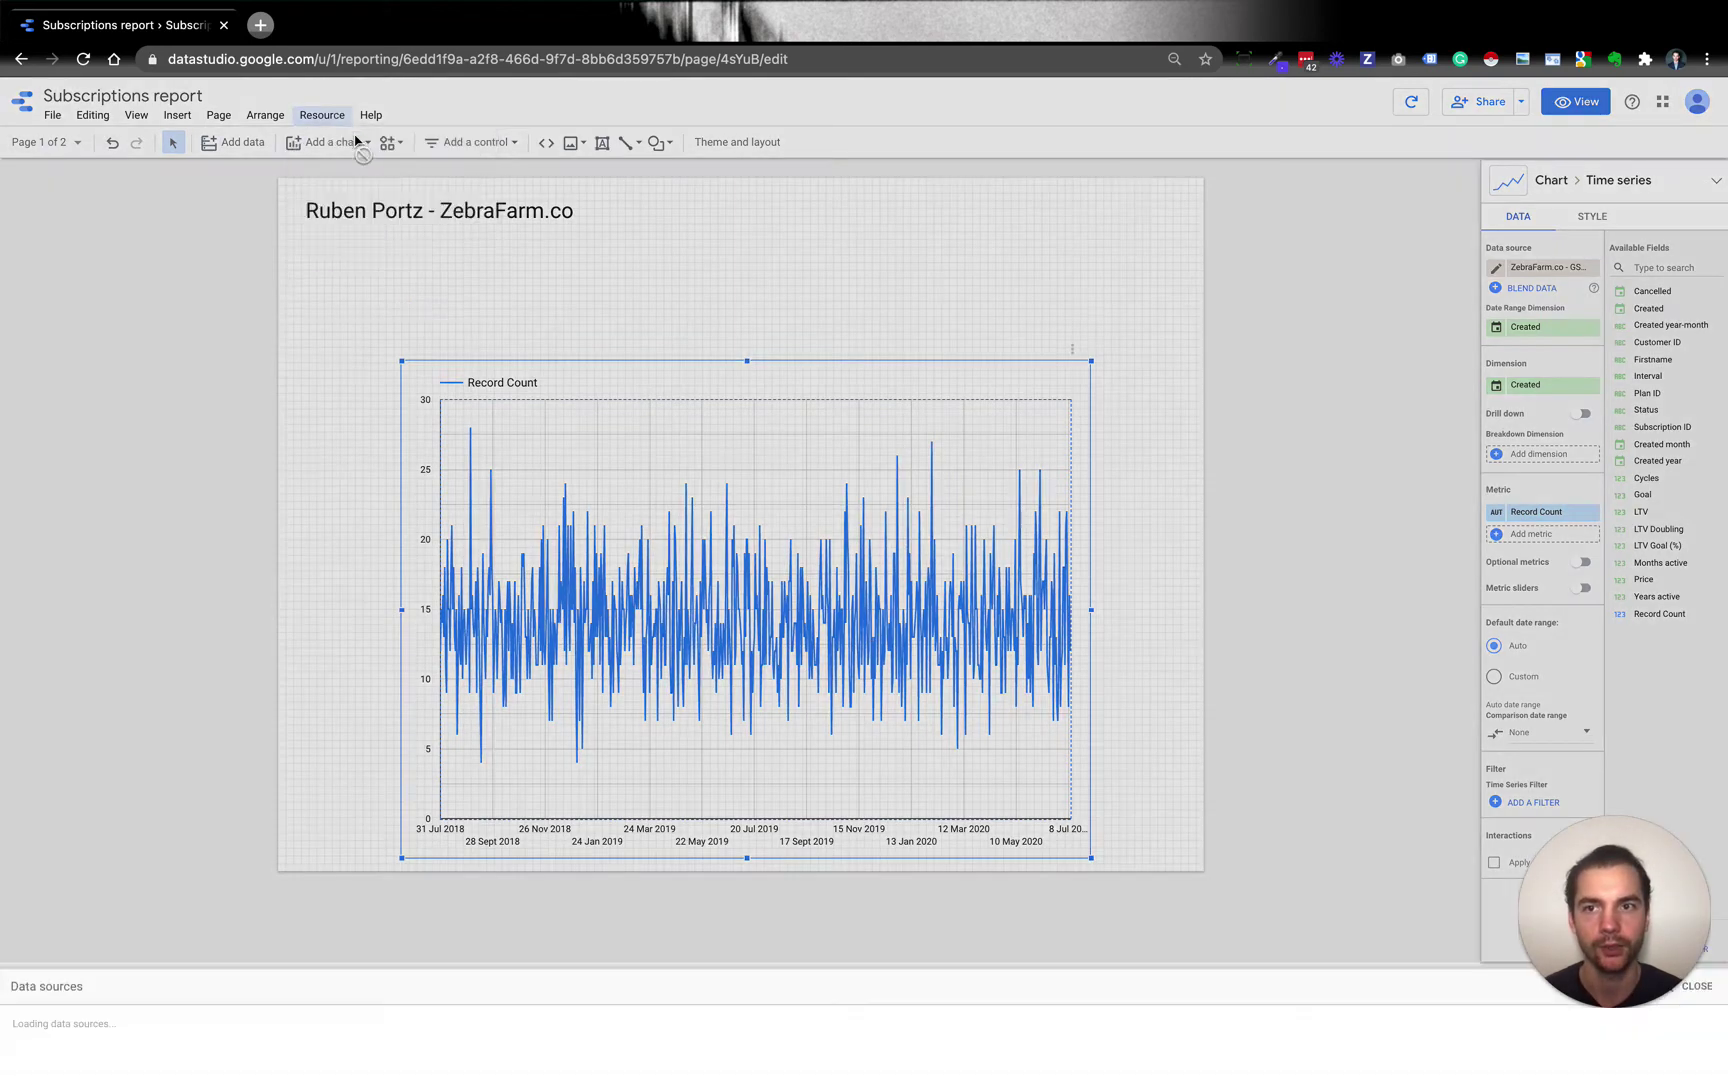
click(1142, 248)
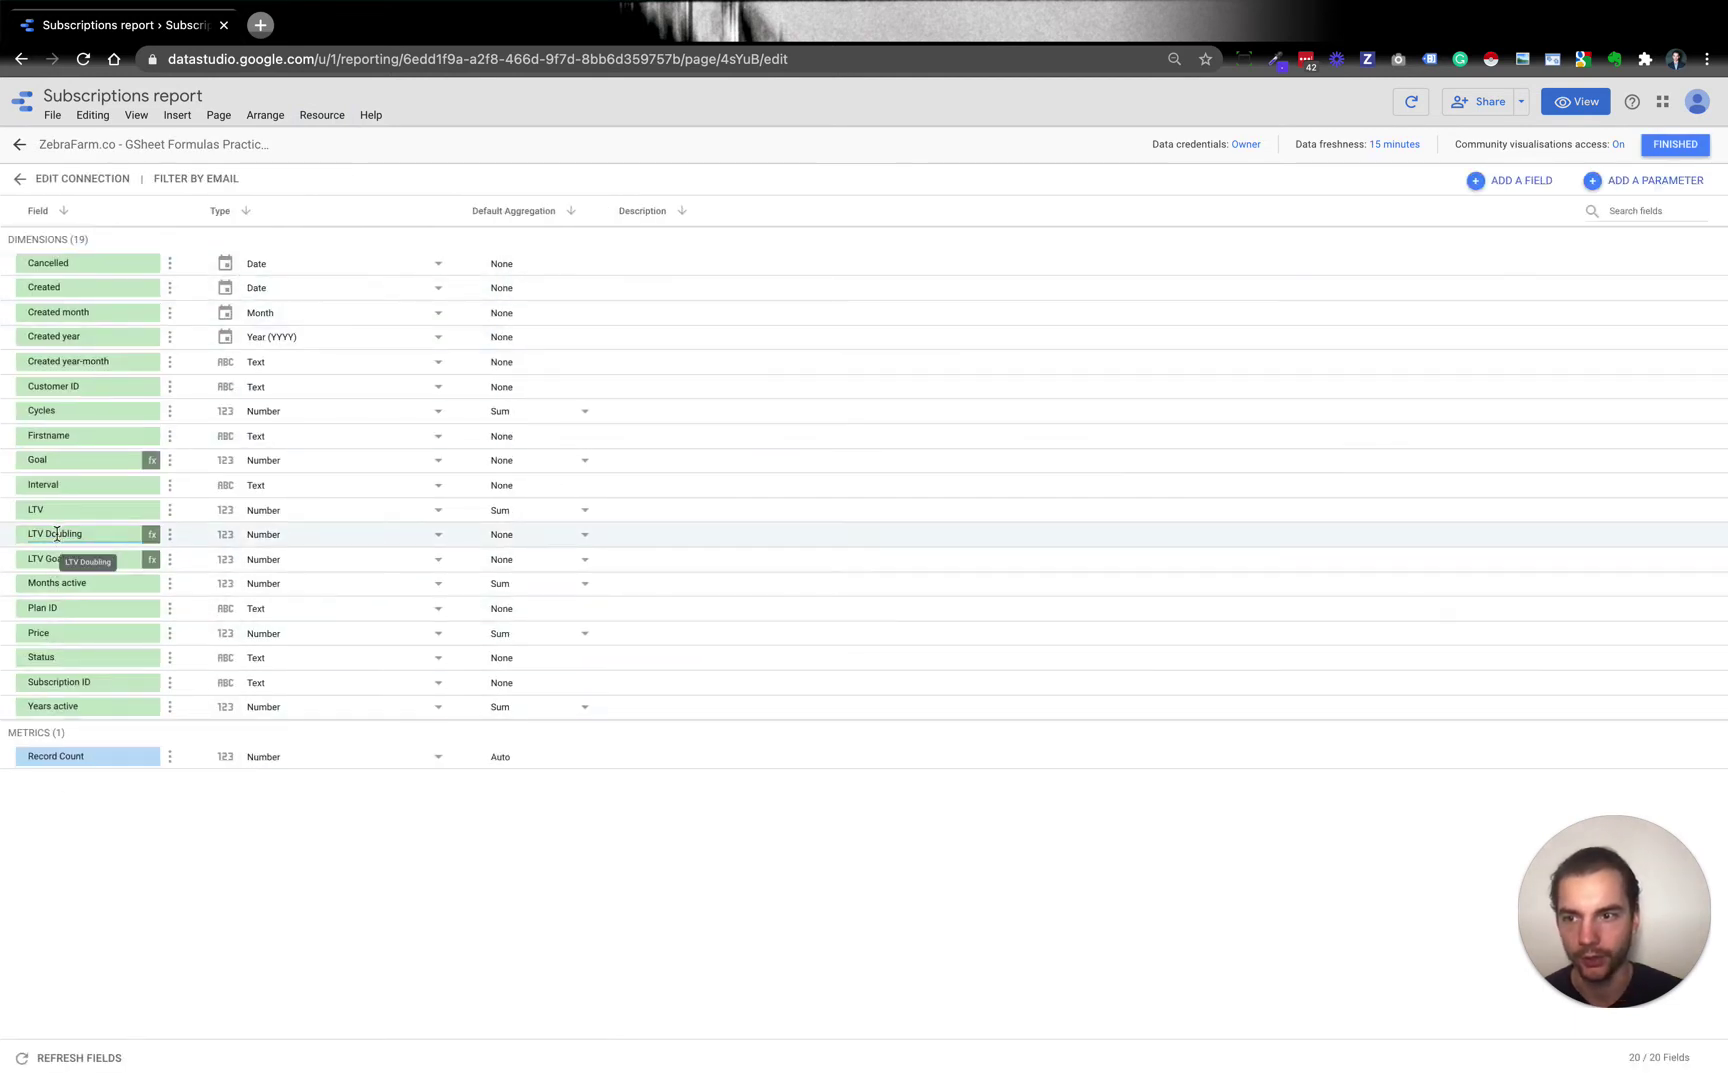
click(169, 560)
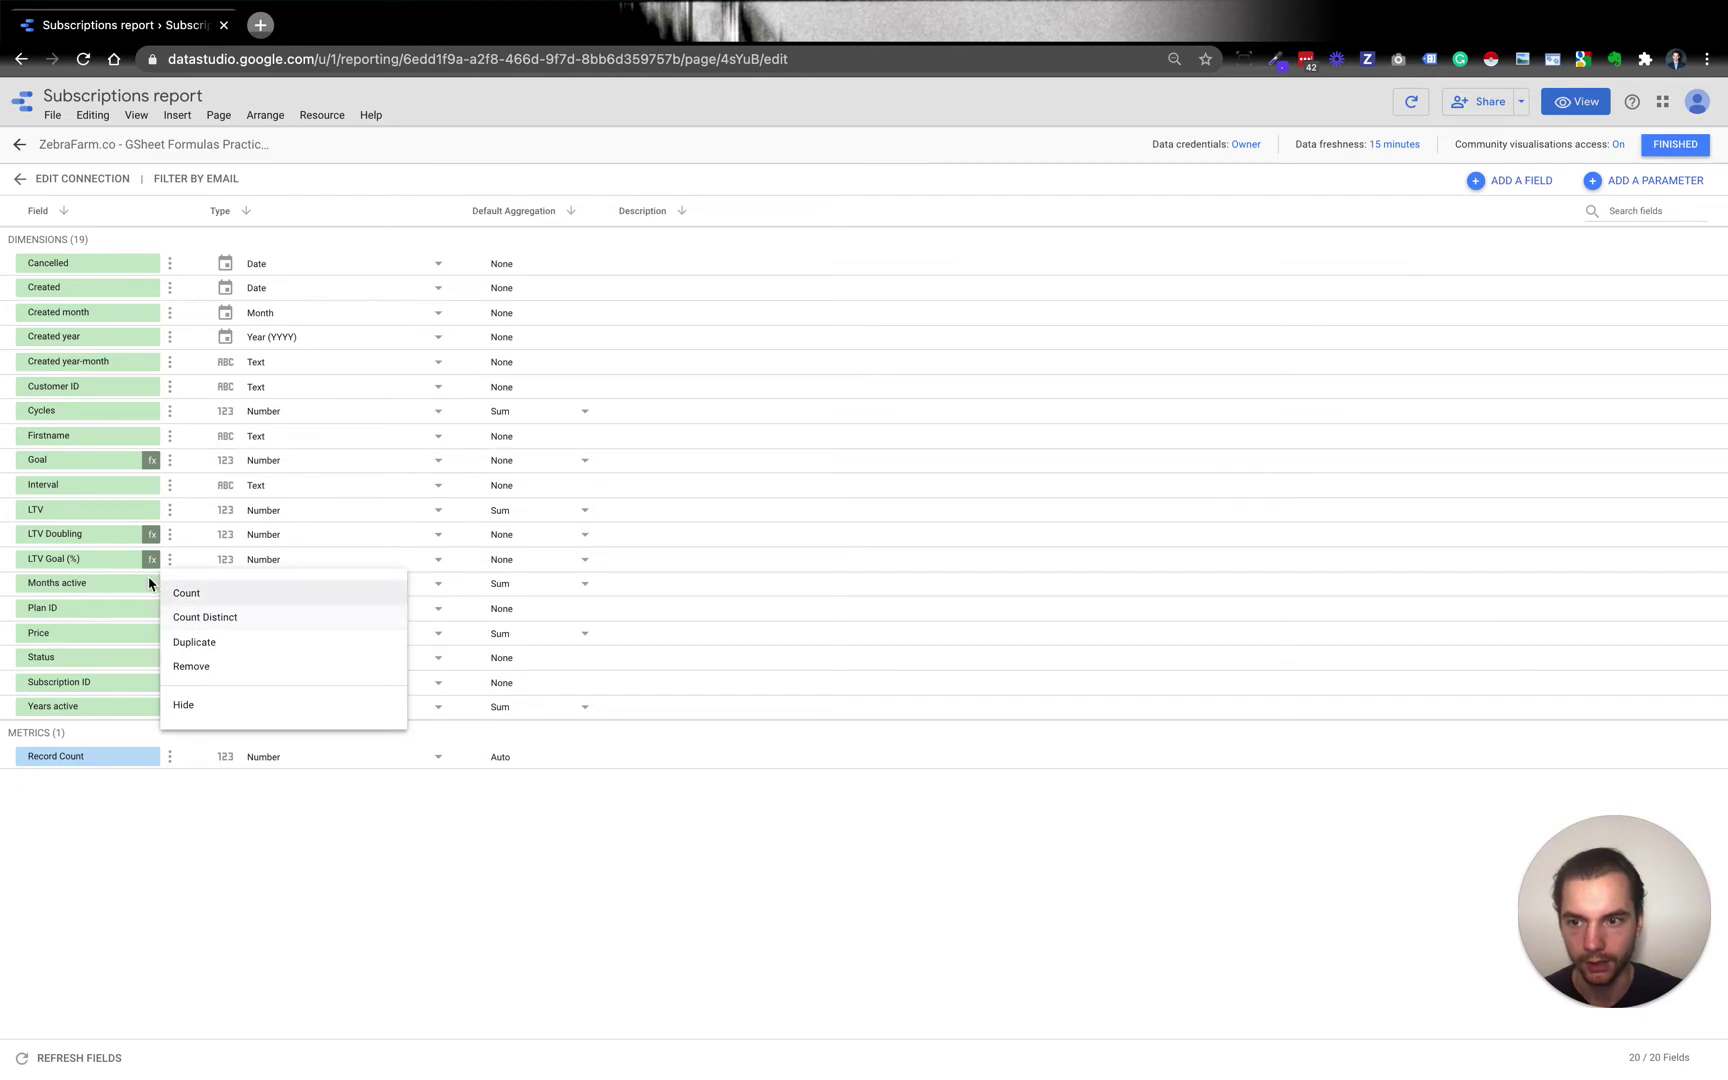
click(151, 560)
click(151, 559)
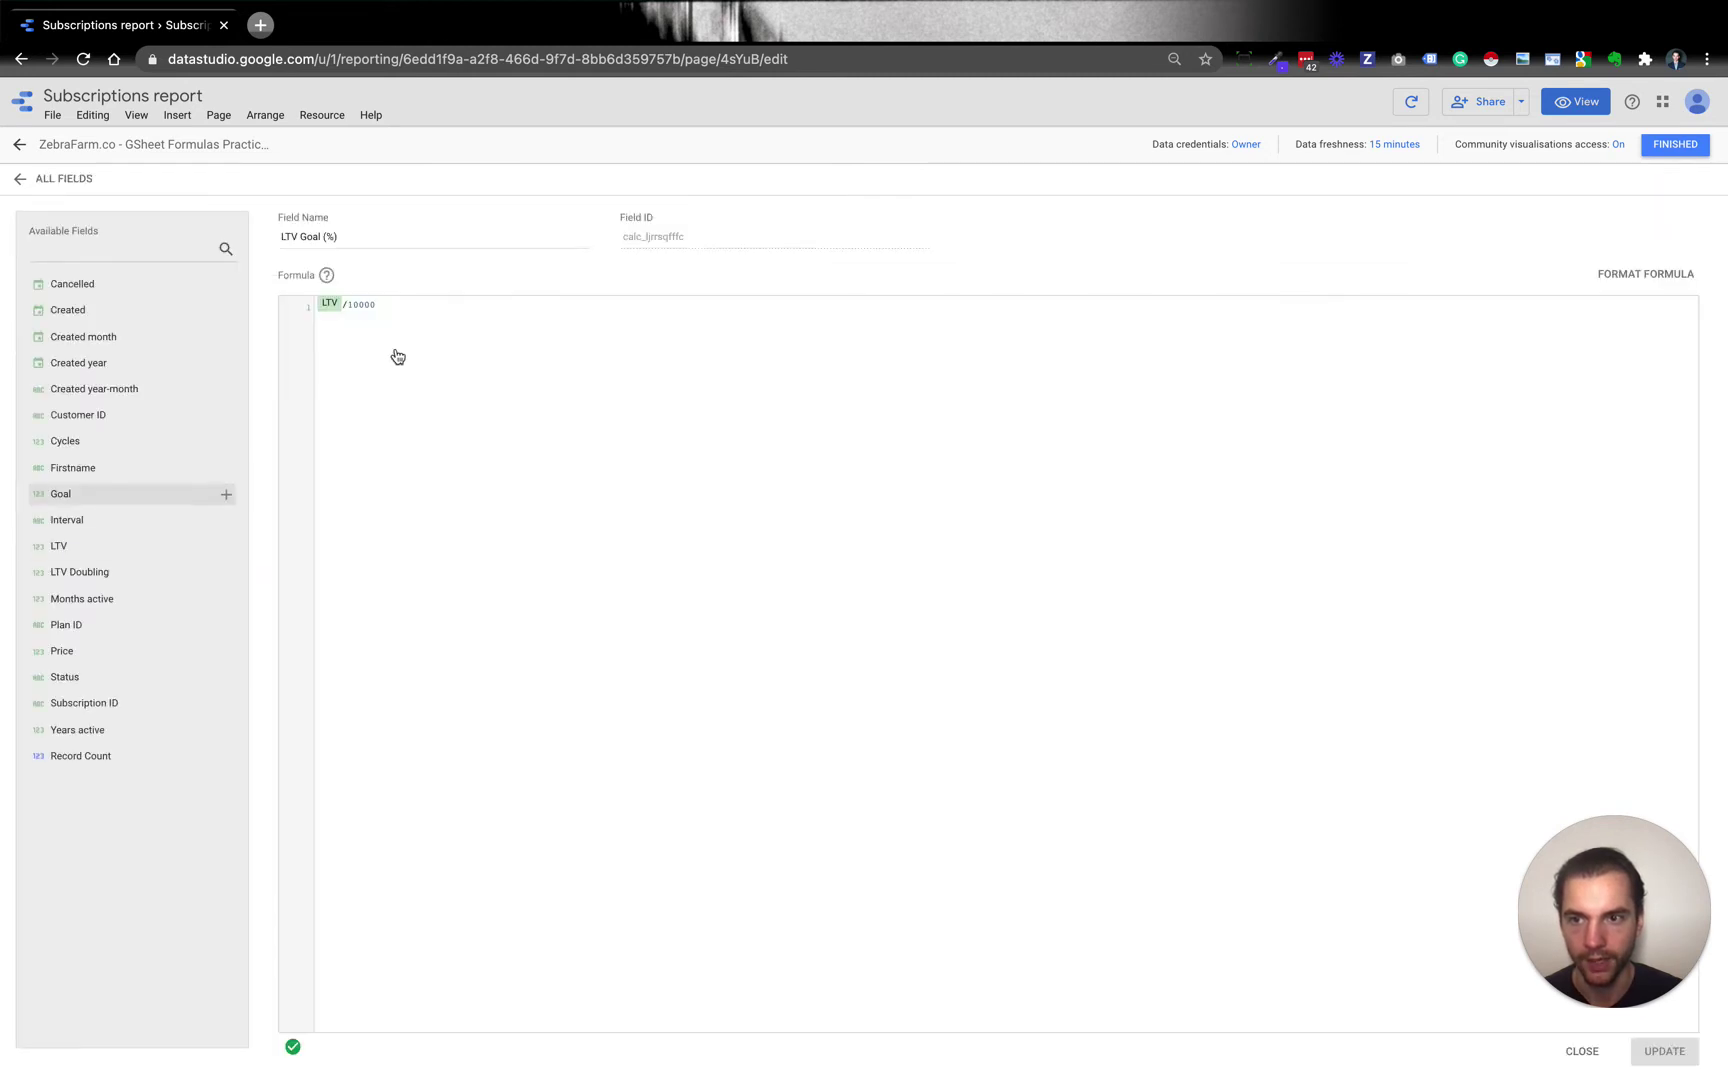
click(459, 318)
key(BackSpace)
text(2)
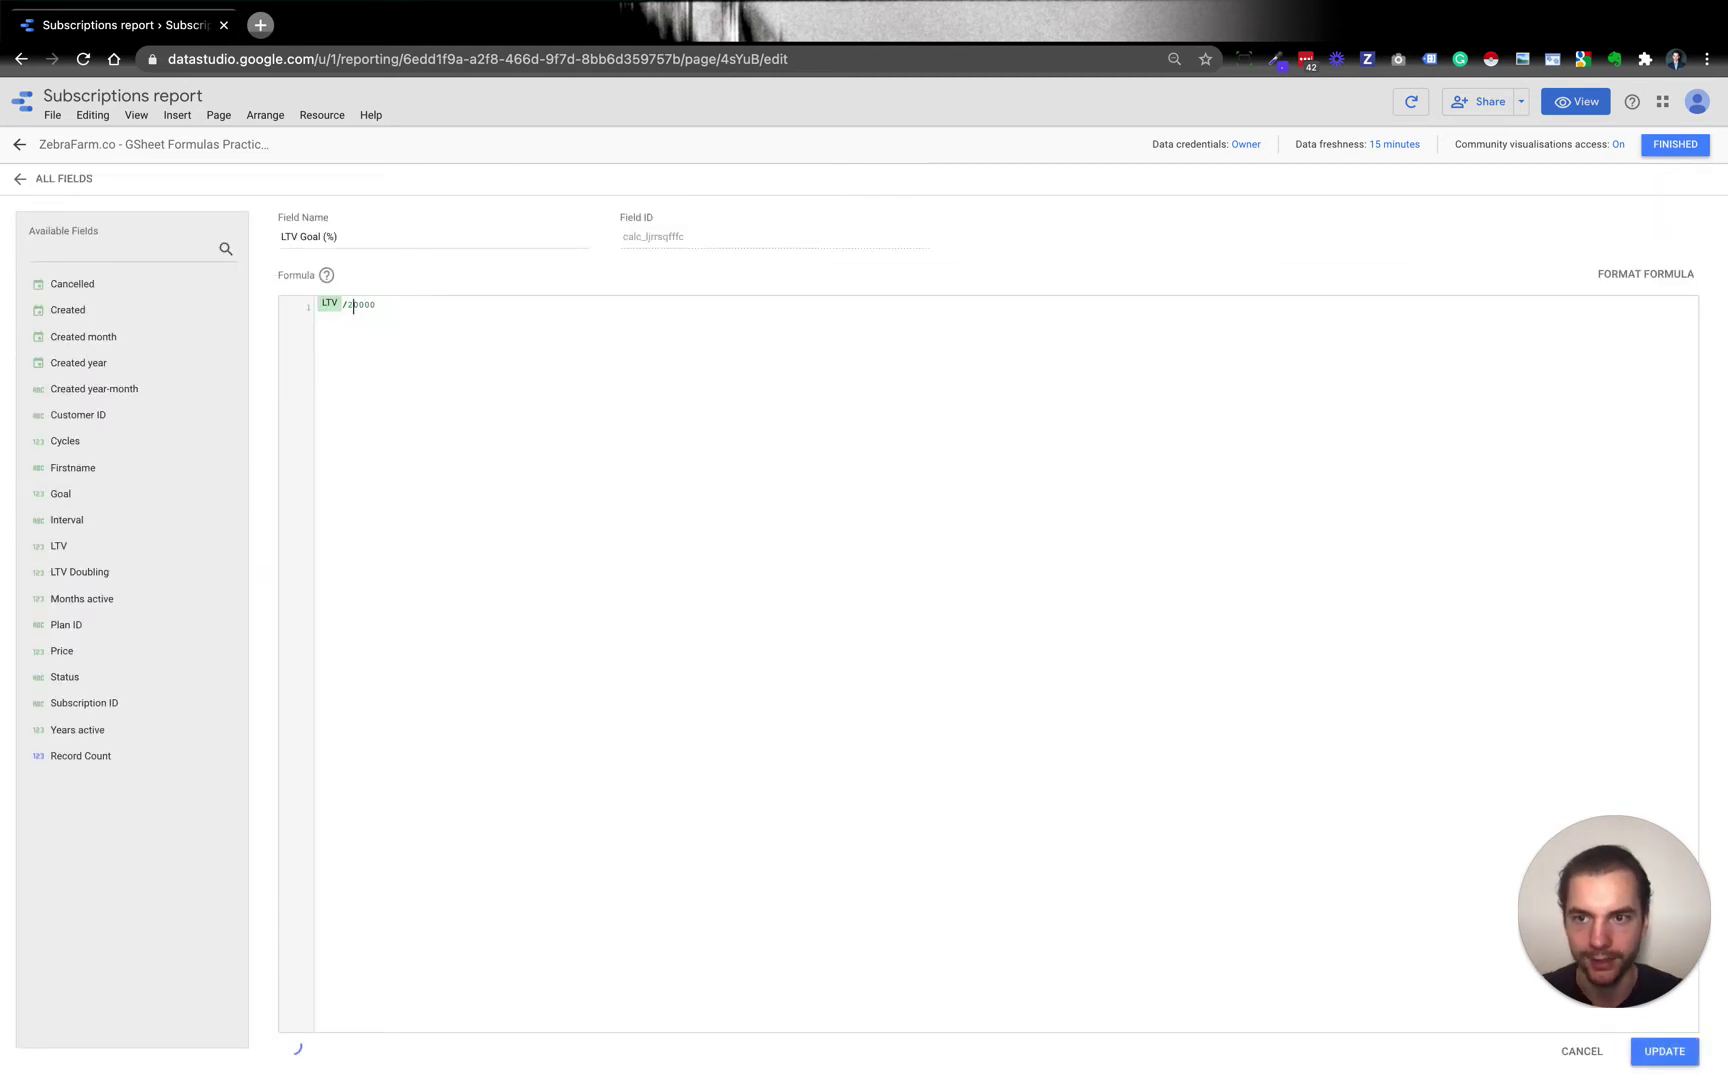
click(1661, 1055)
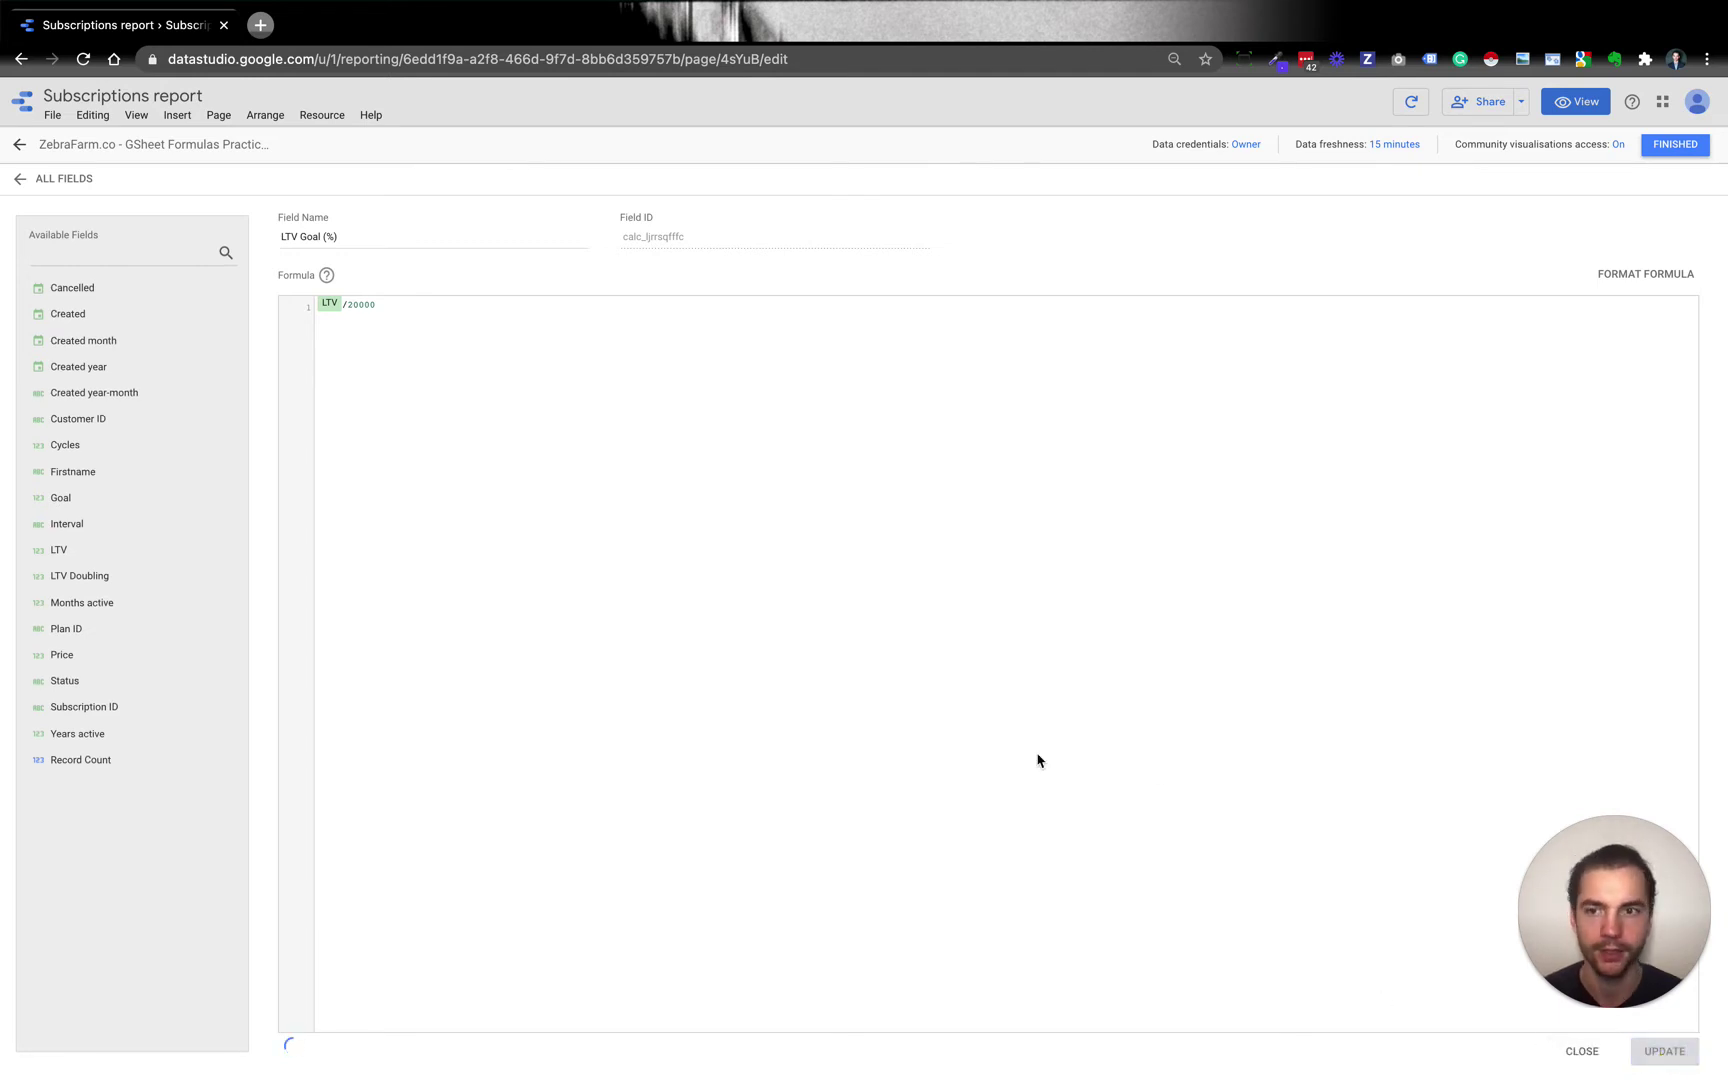
click(1665, 146)
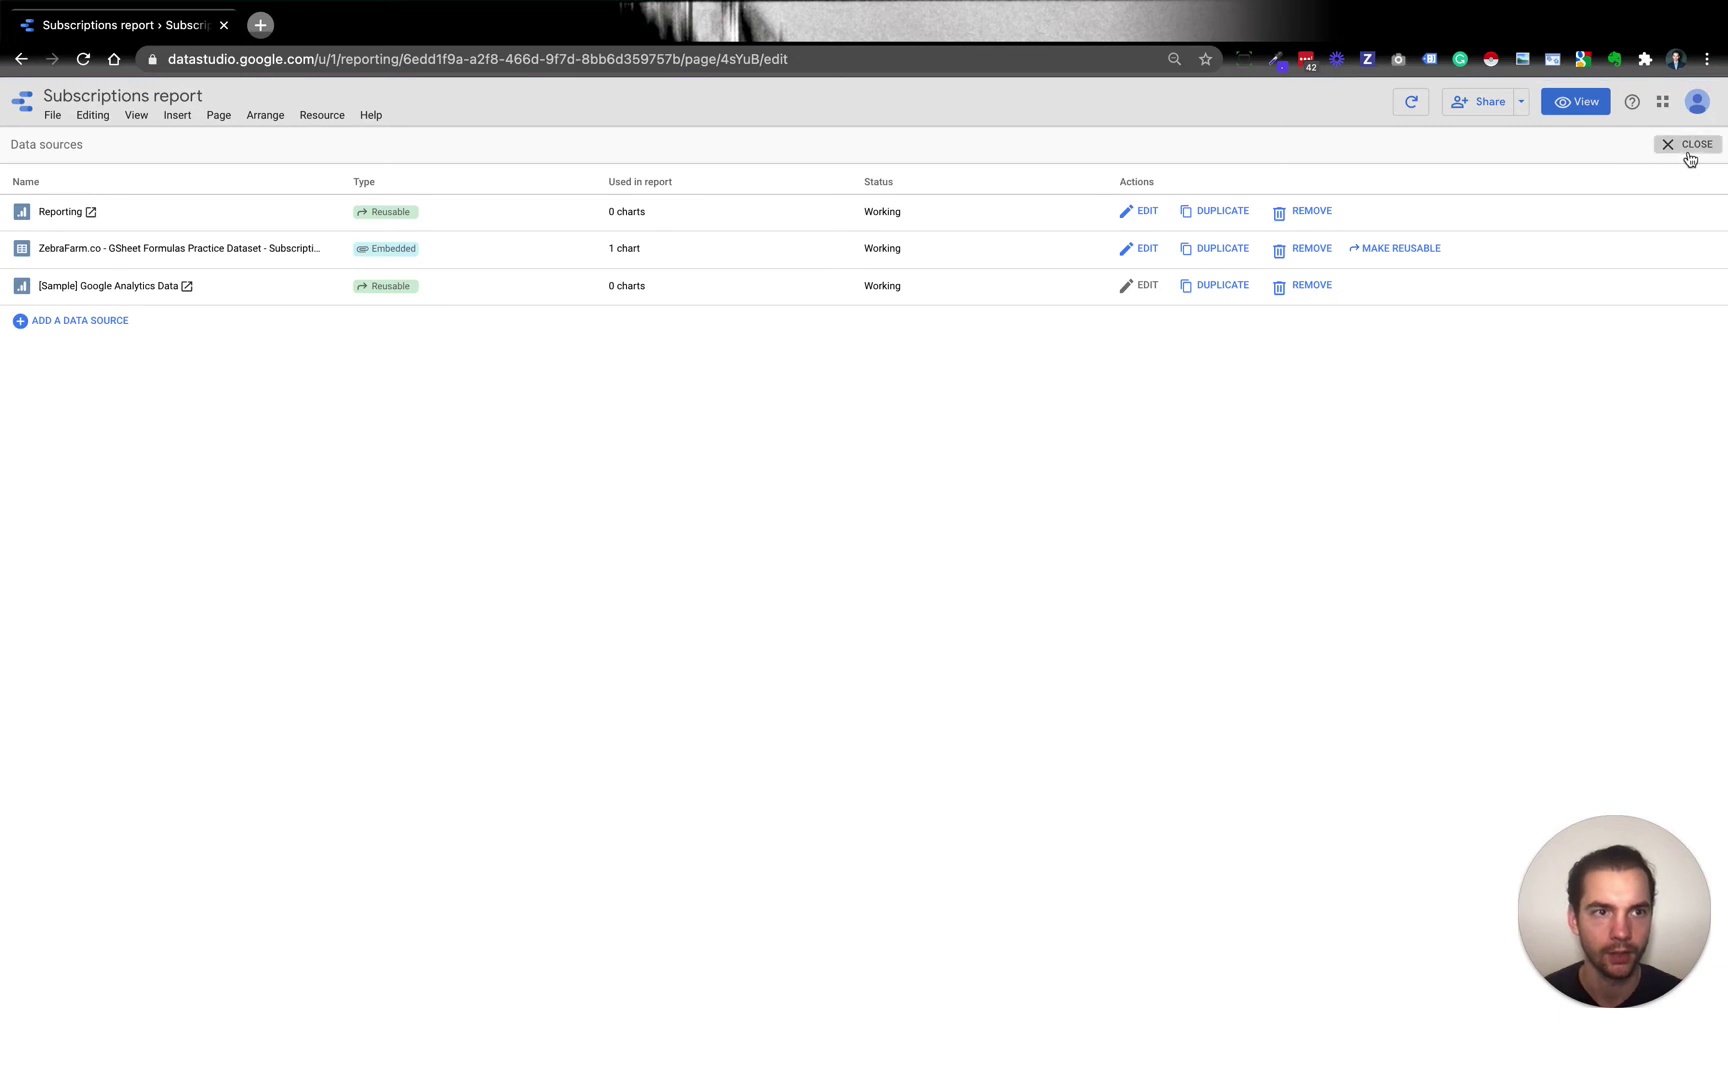
click(1688, 144)
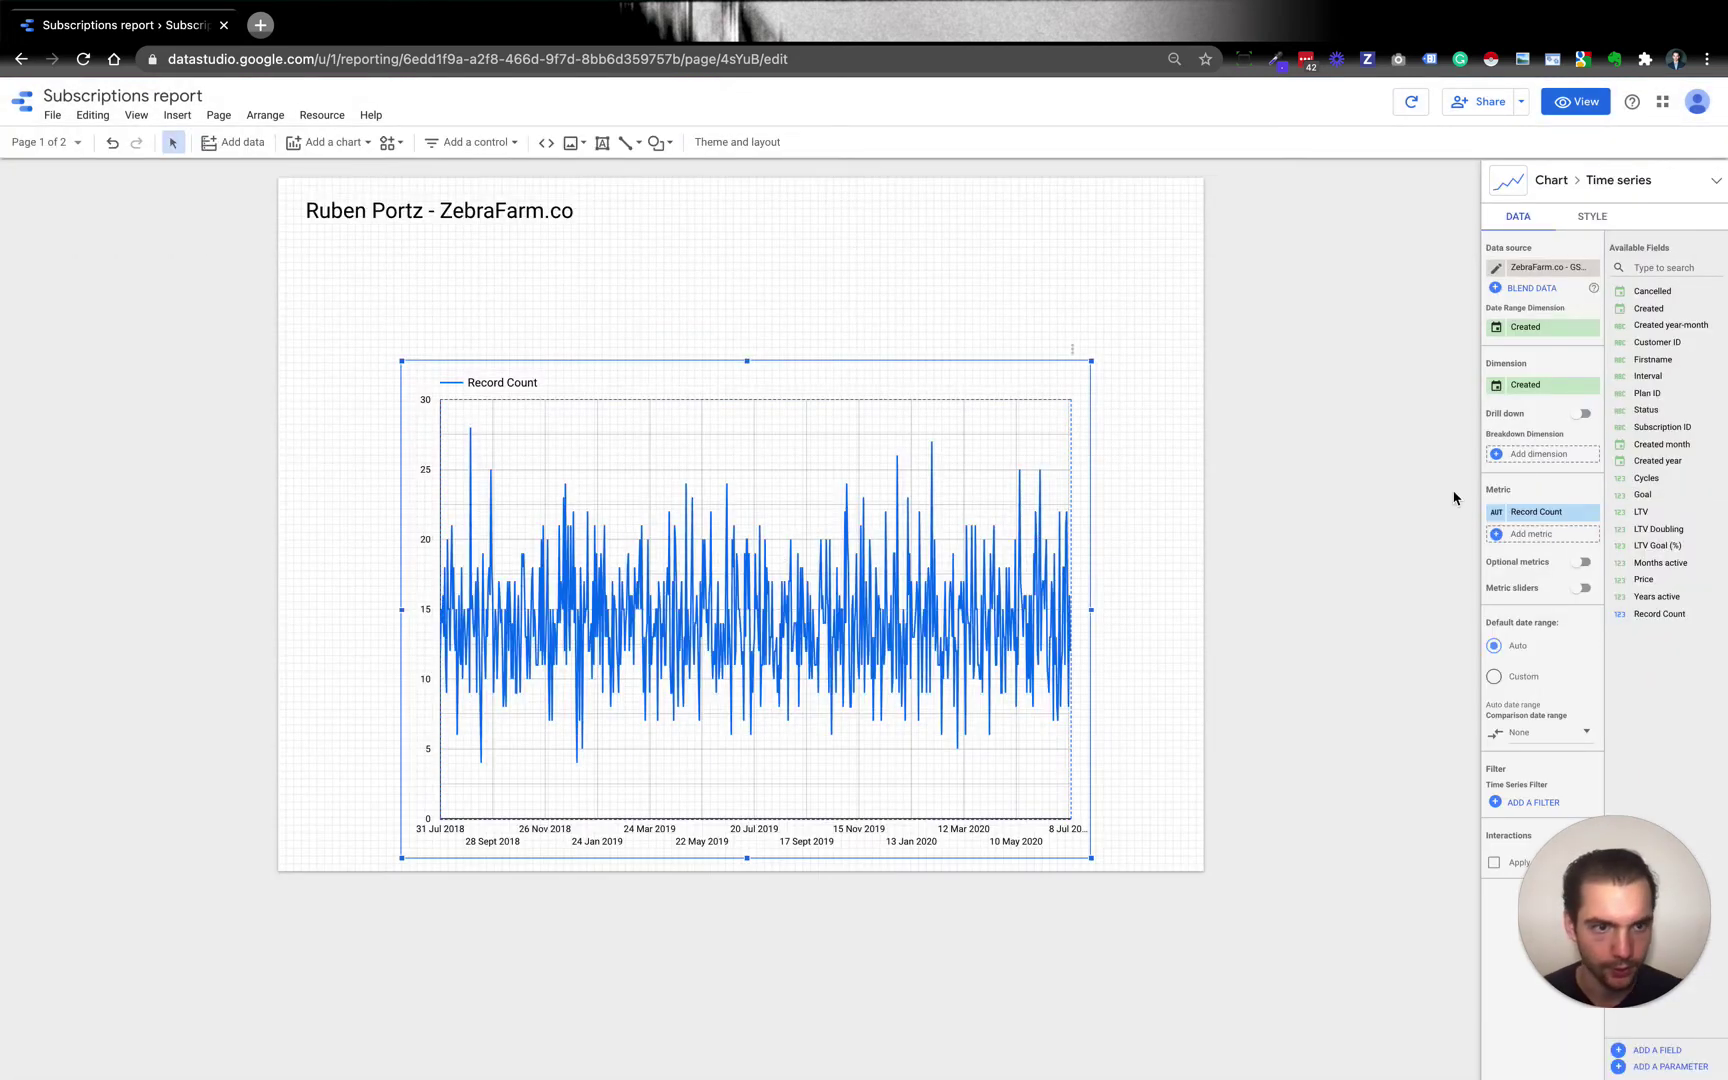
Step: Replace the time series chart's Record Count metric with LTV Goal (%) and widen the chart to almost the full page width
drag(1662, 546, 1570, 533)
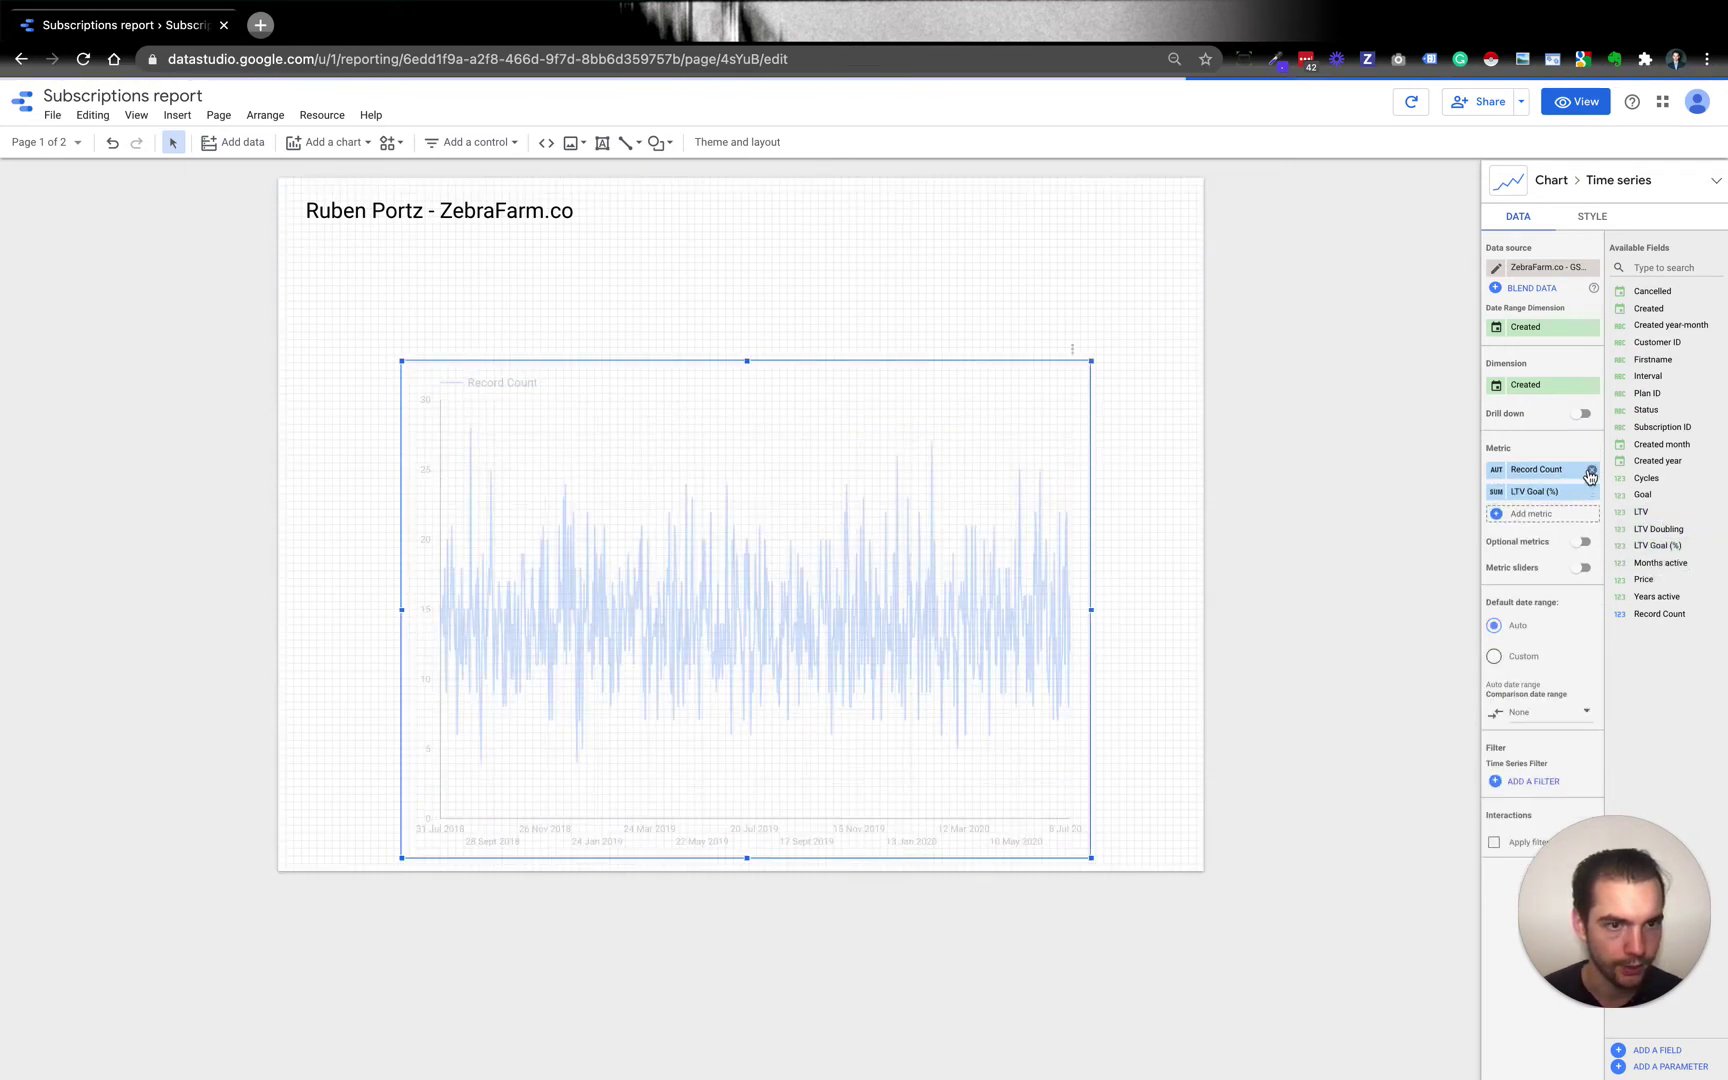
click(1591, 470)
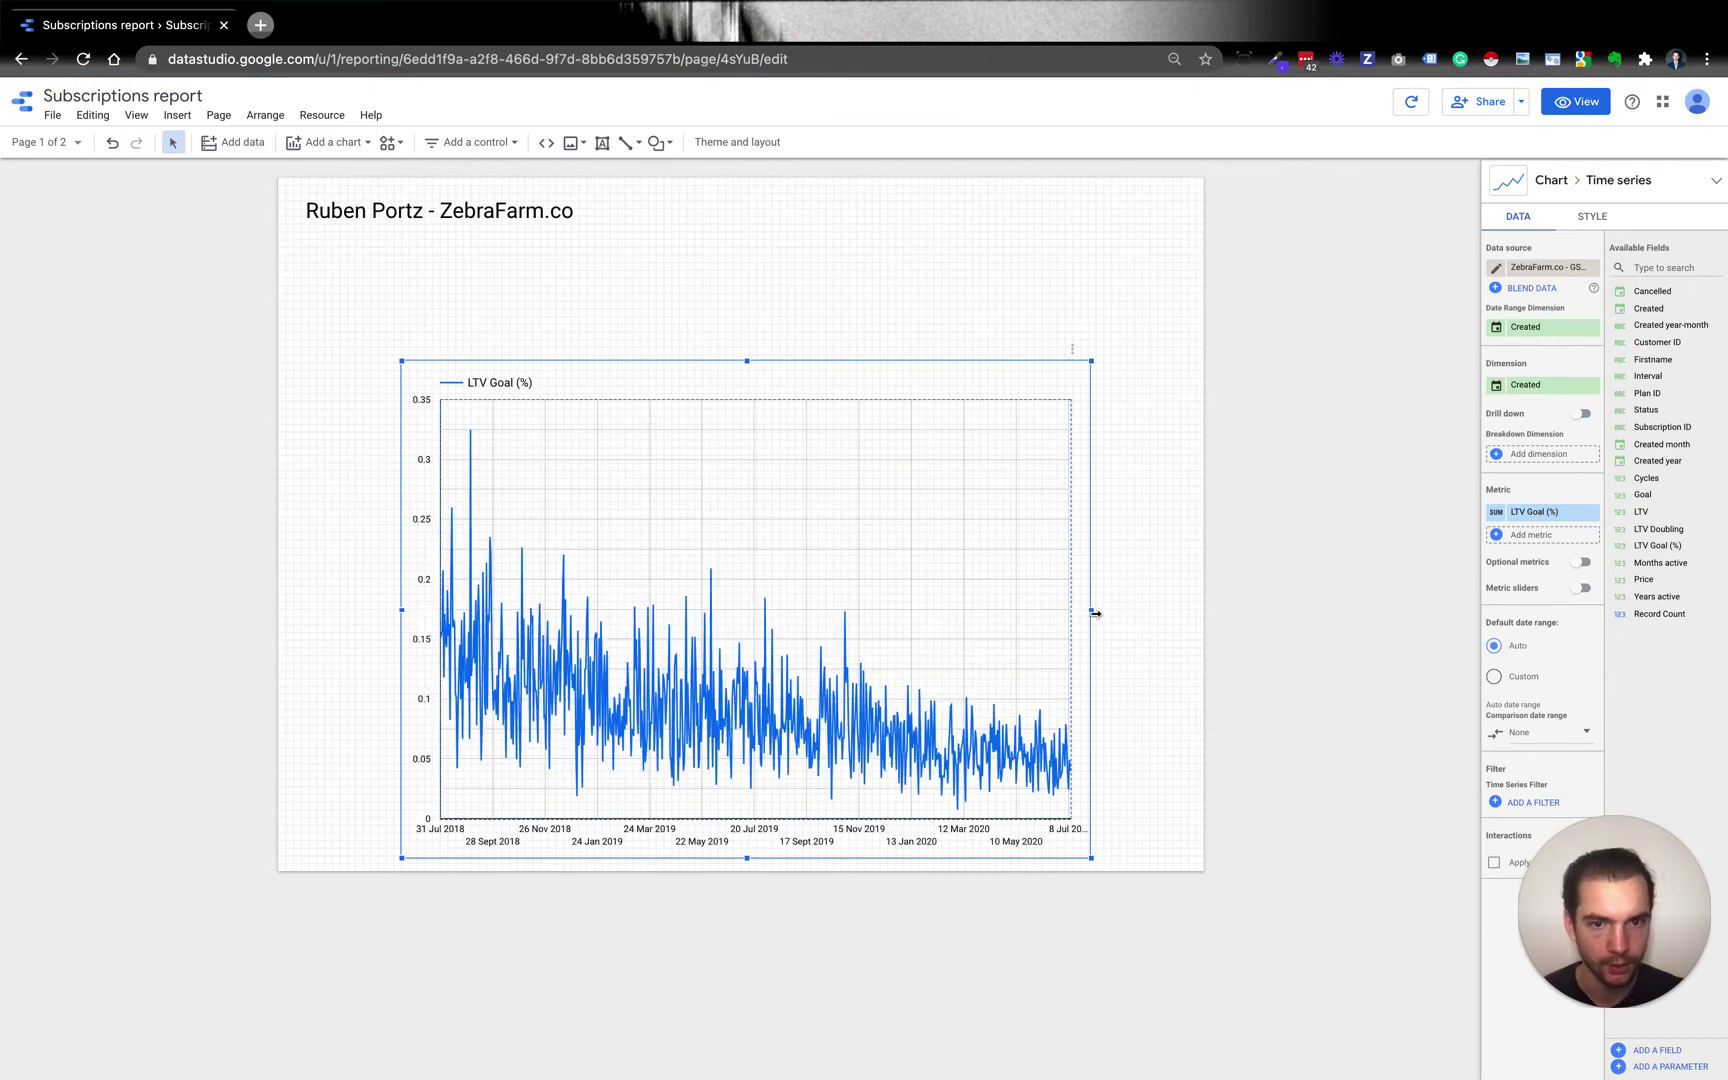
drag(1094, 612, 1196, 609)
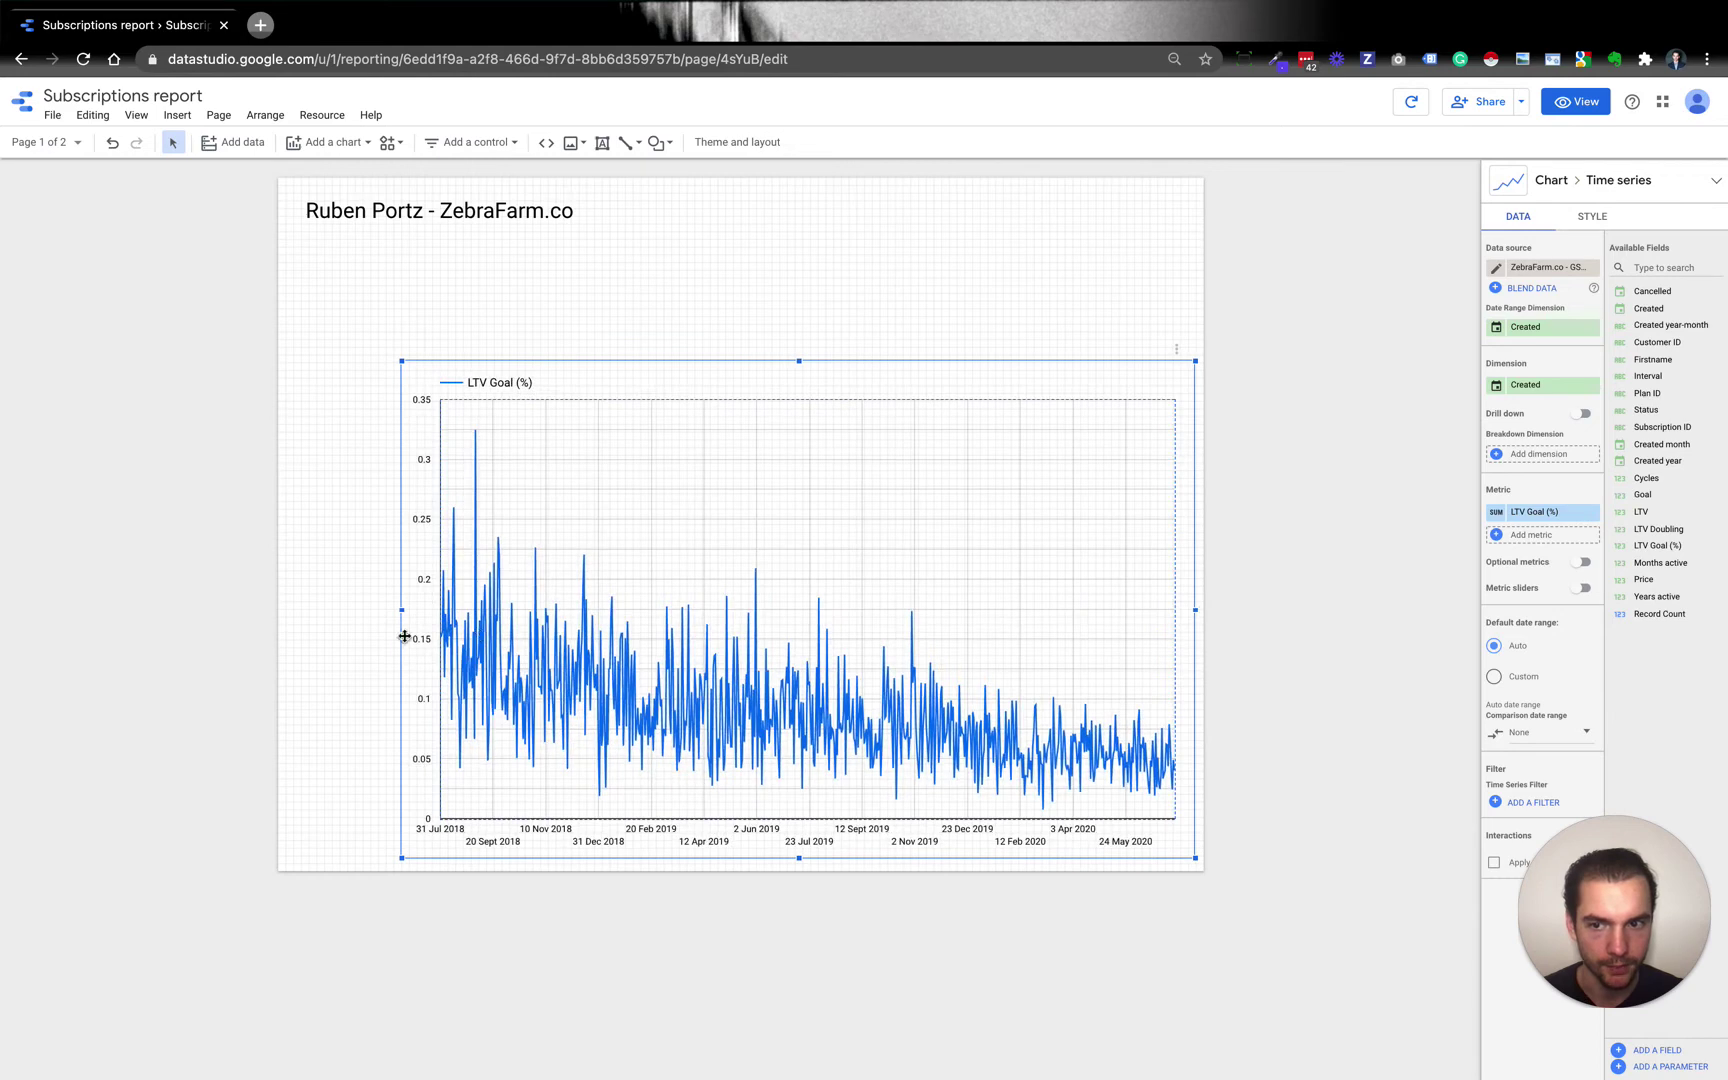
drag(402, 609, 299, 609)
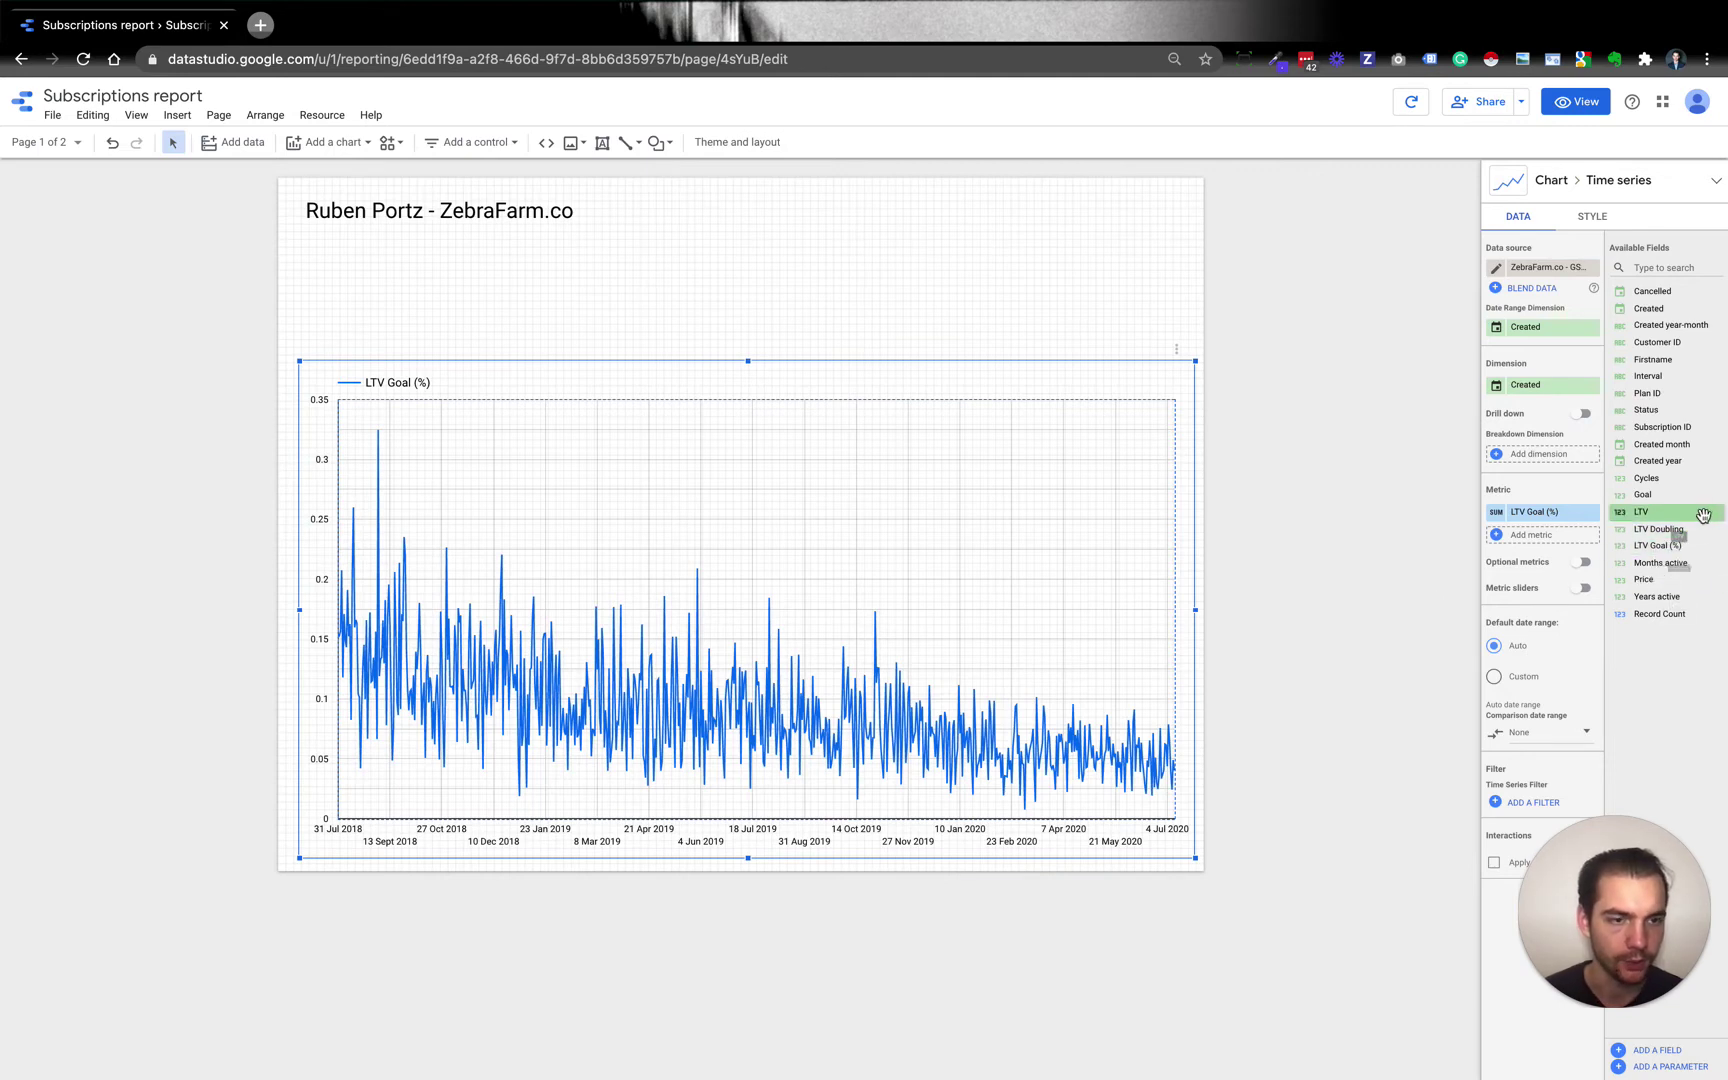
Step: Add LTV as a second metric to the time series chart and assign the LTV Goal (%) series to the right axis
drag(1703, 515, 1553, 530)
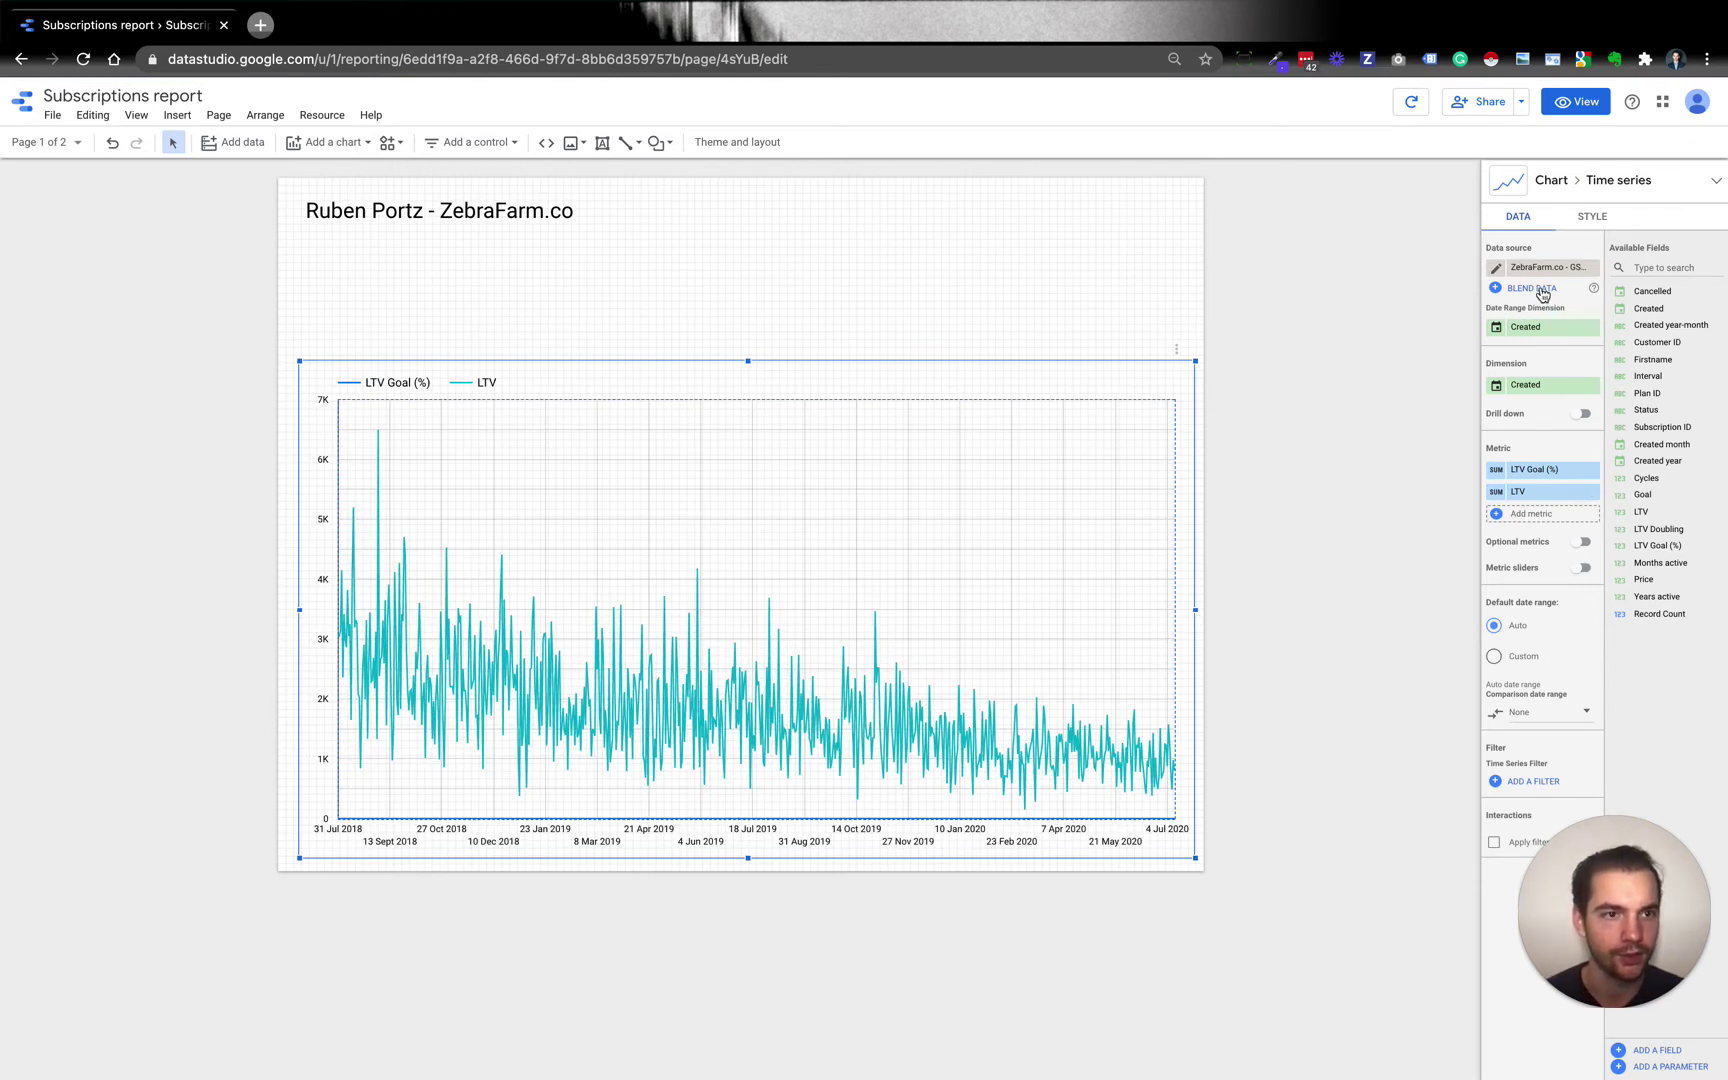
click(1601, 218)
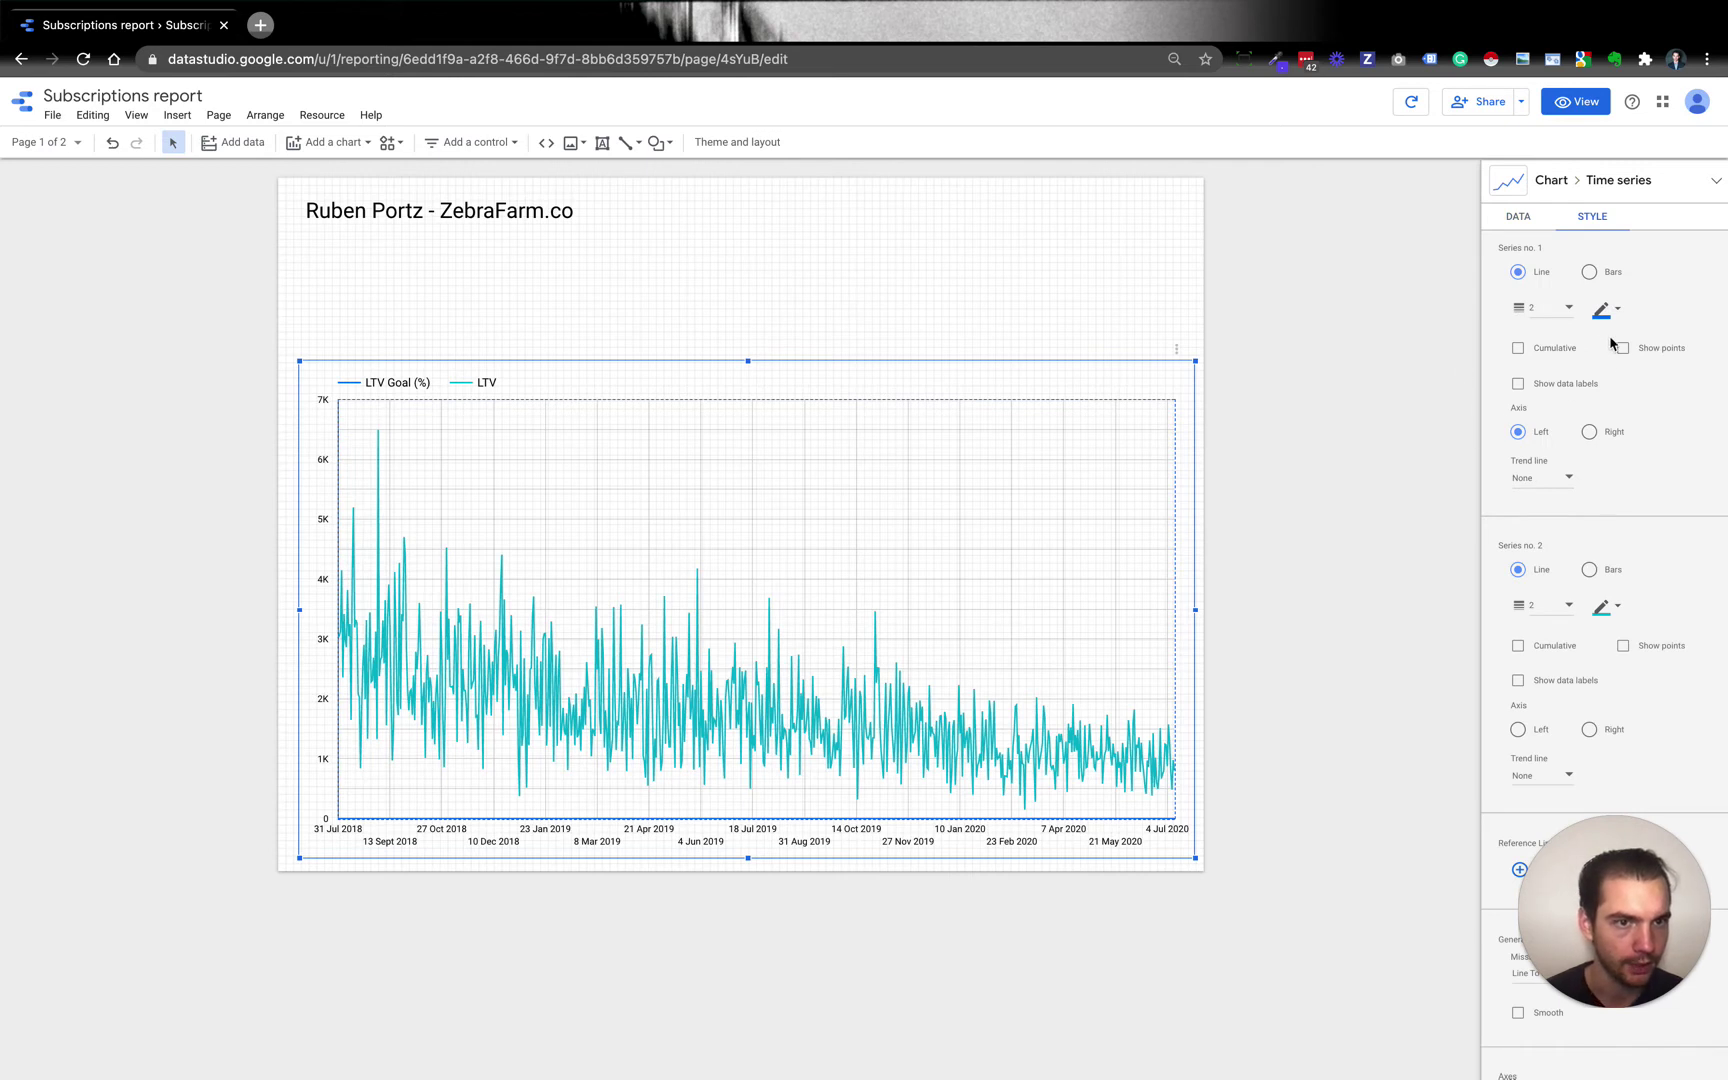
click(1589, 432)
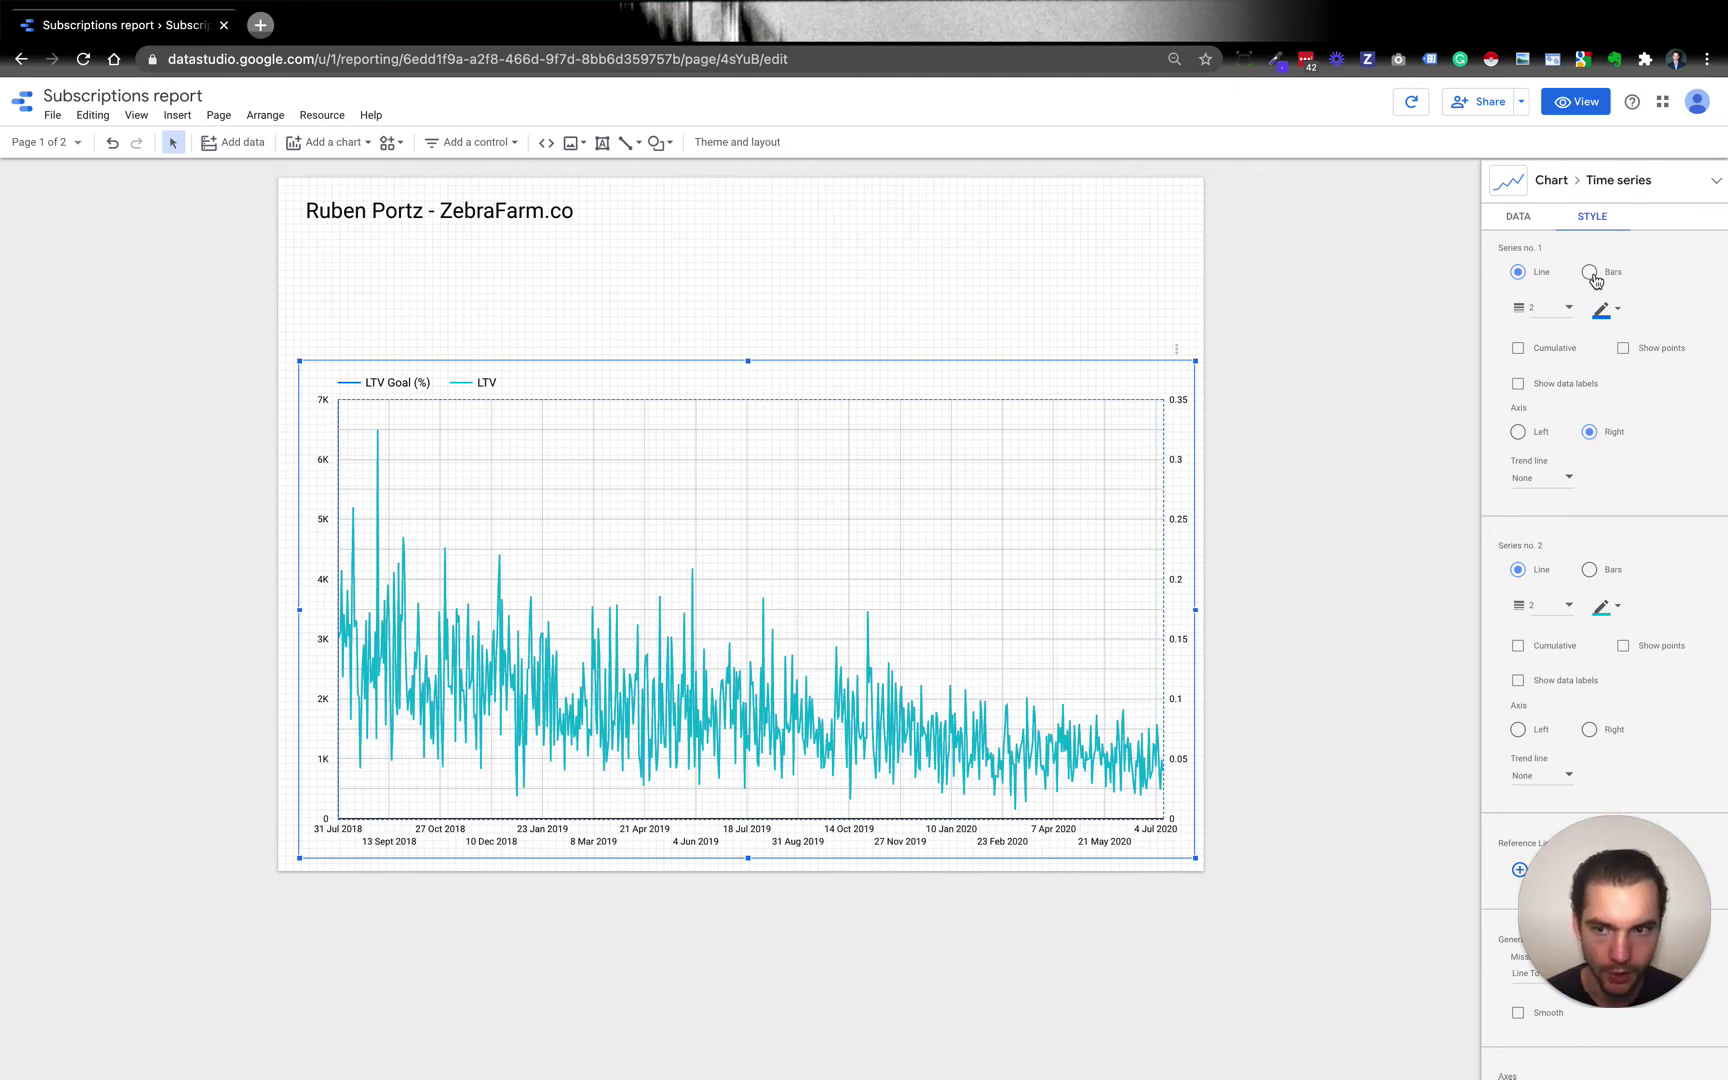
Step: Display the LTV Goal (%) series of the time series chart as bars
click(1510, 221)
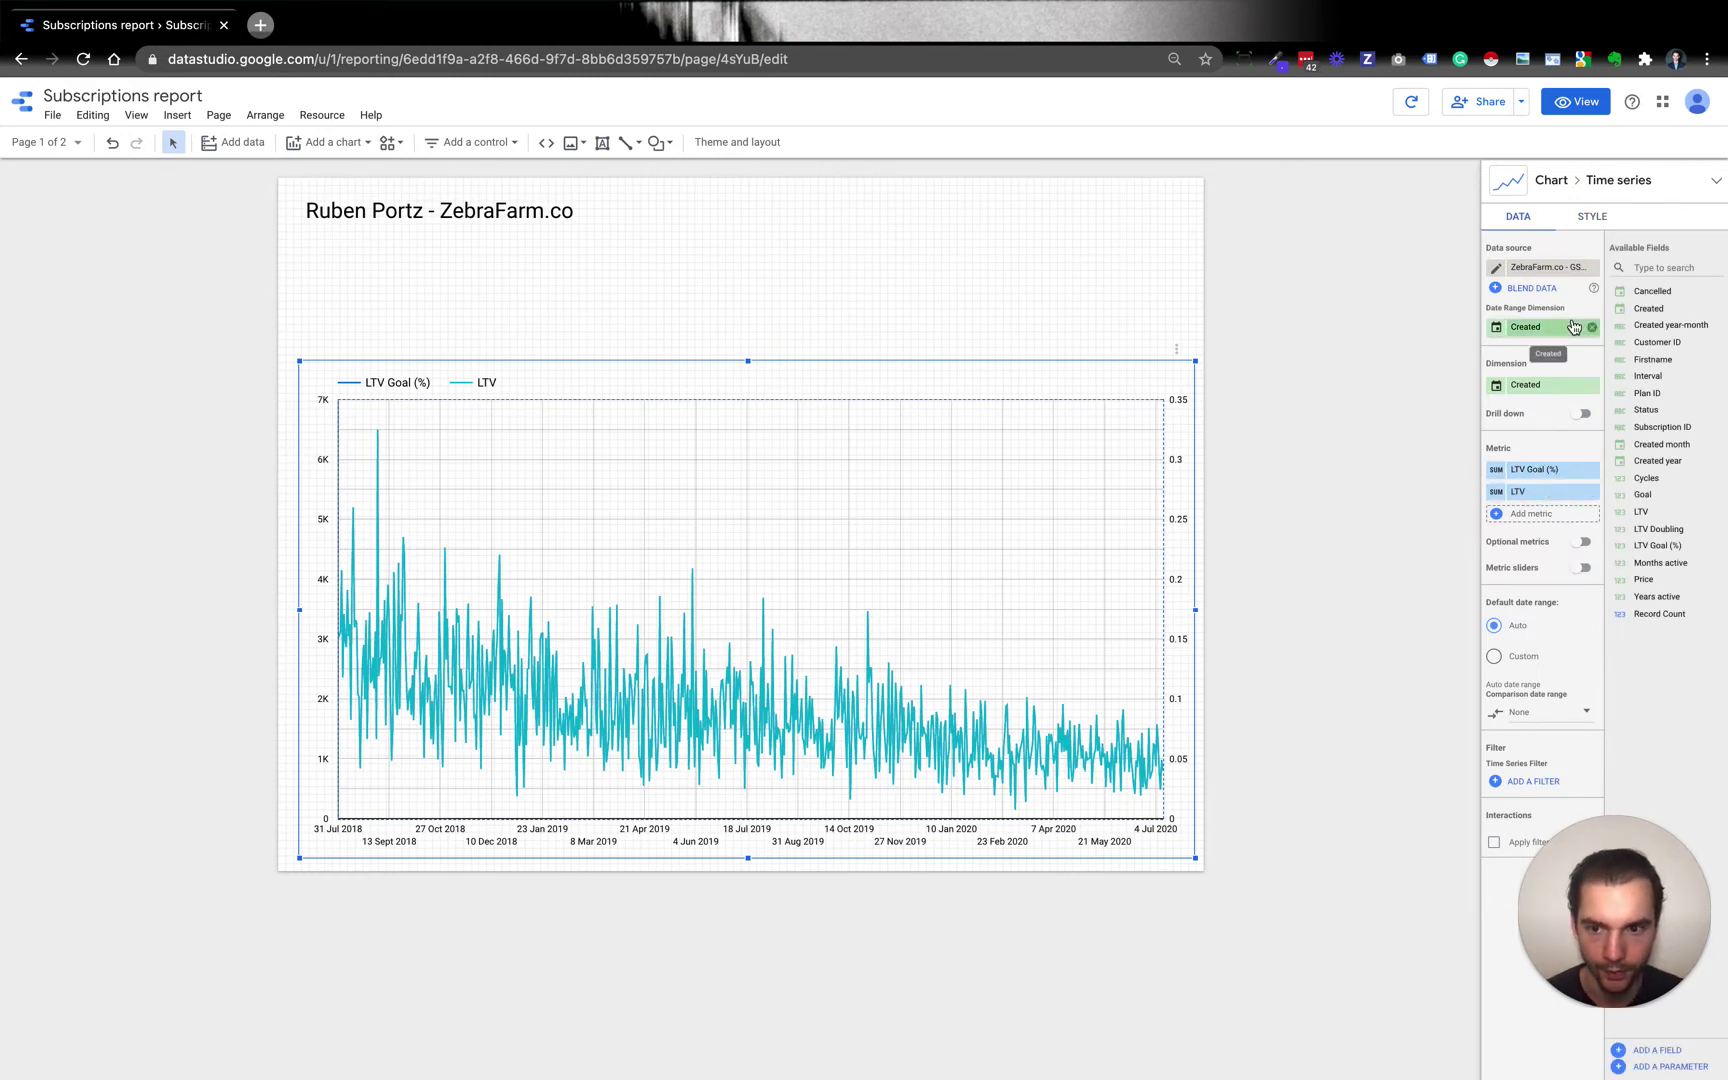
click(1592, 216)
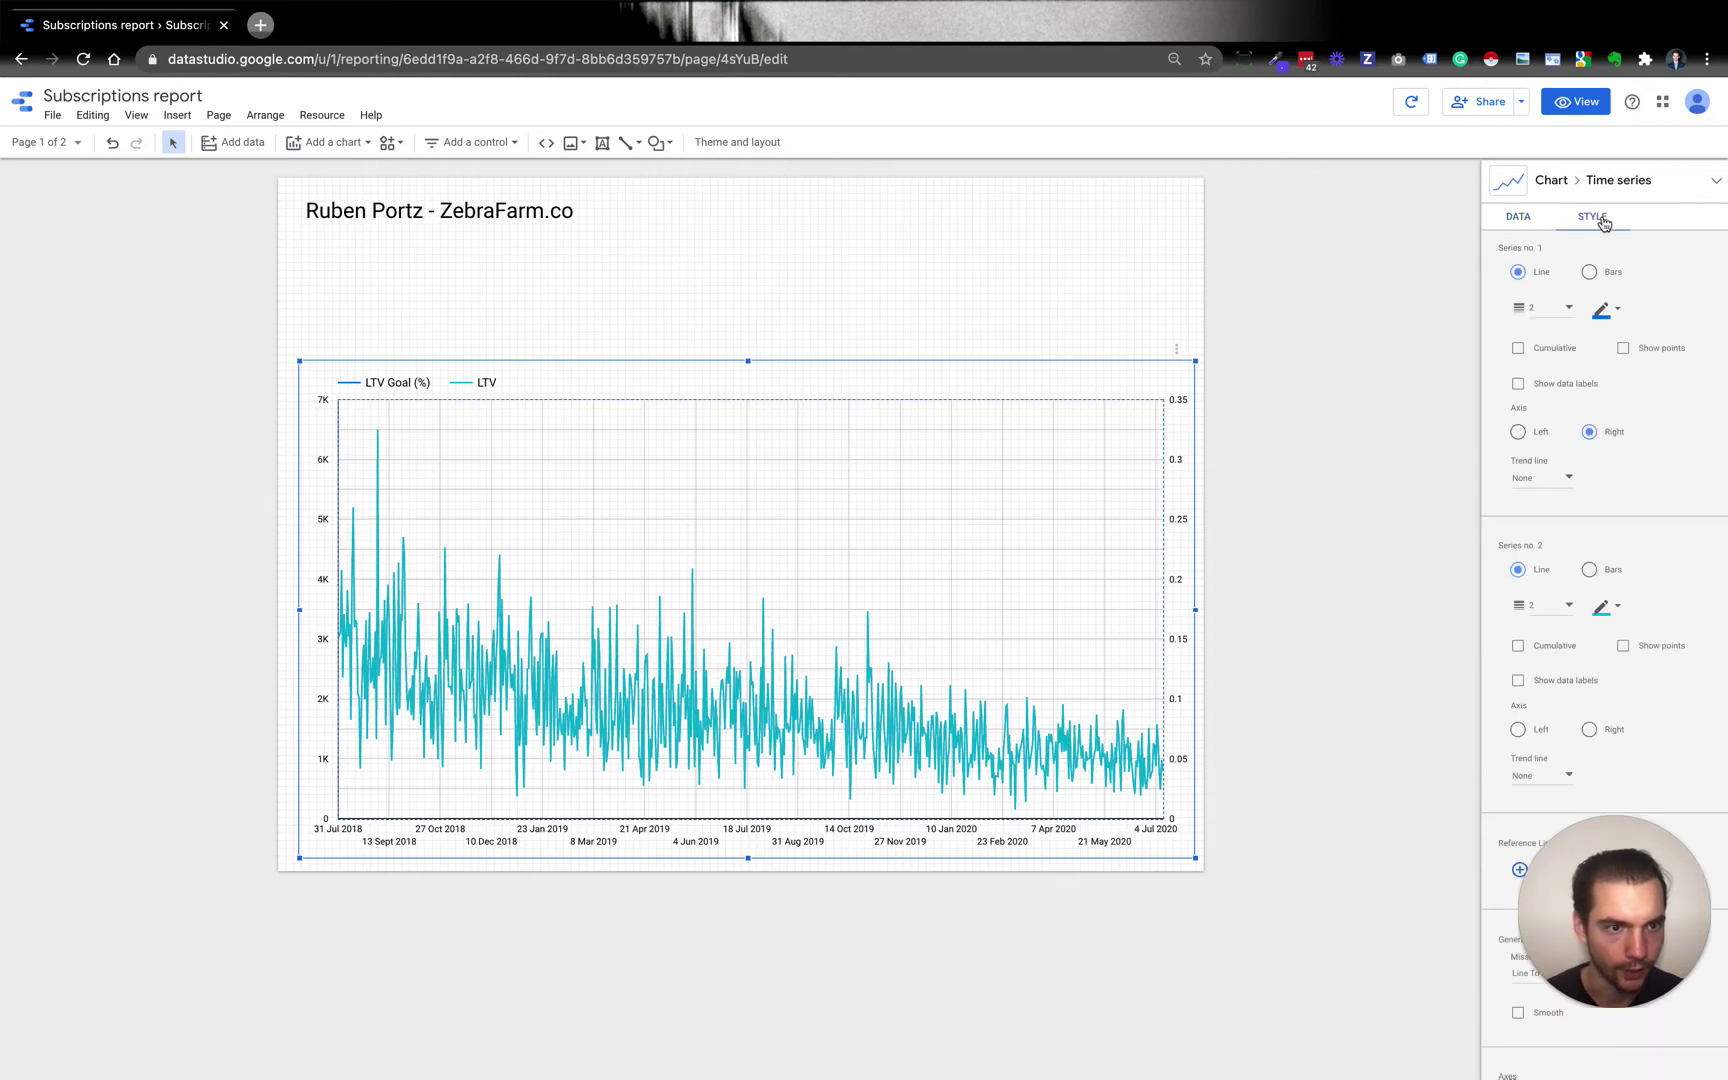
scroll(1656, 322, down, 1)
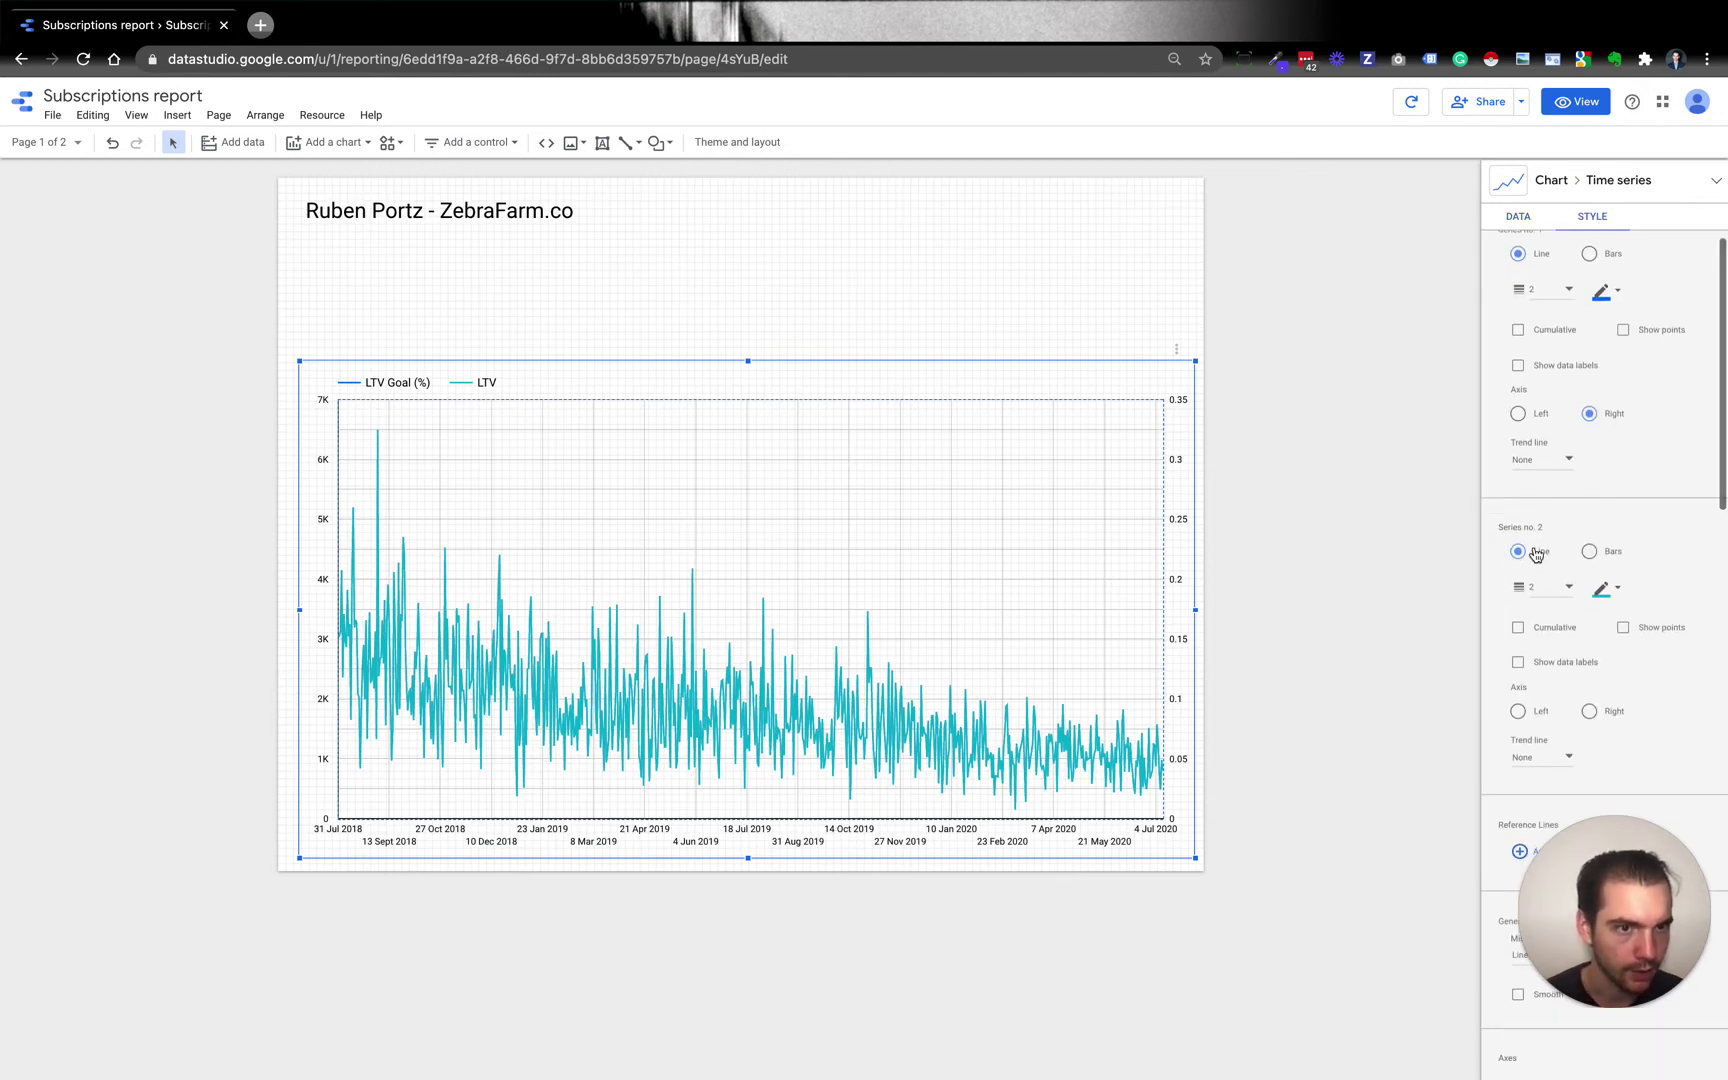
scroll(1533, 551, up, 1)
click(1589, 273)
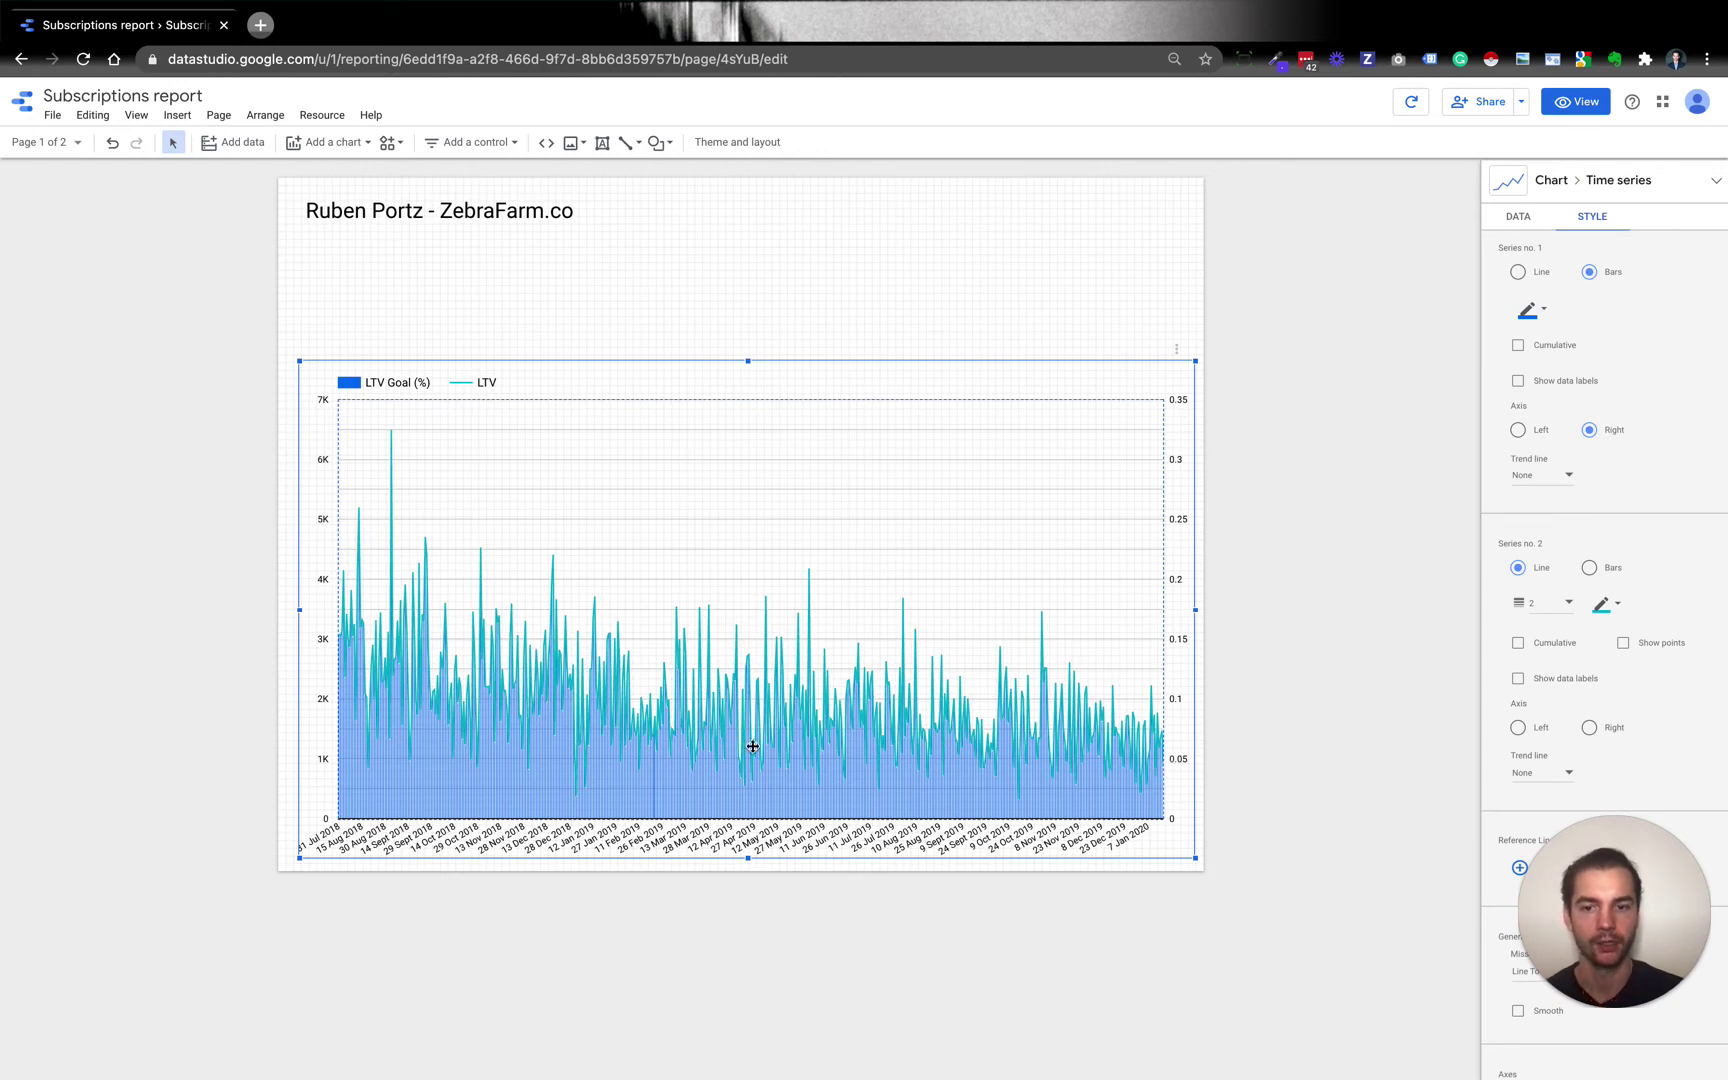
Step: Remove the LTV metric from the chart and set the LTV Goal (%) series back to a line
click(1518, 215)
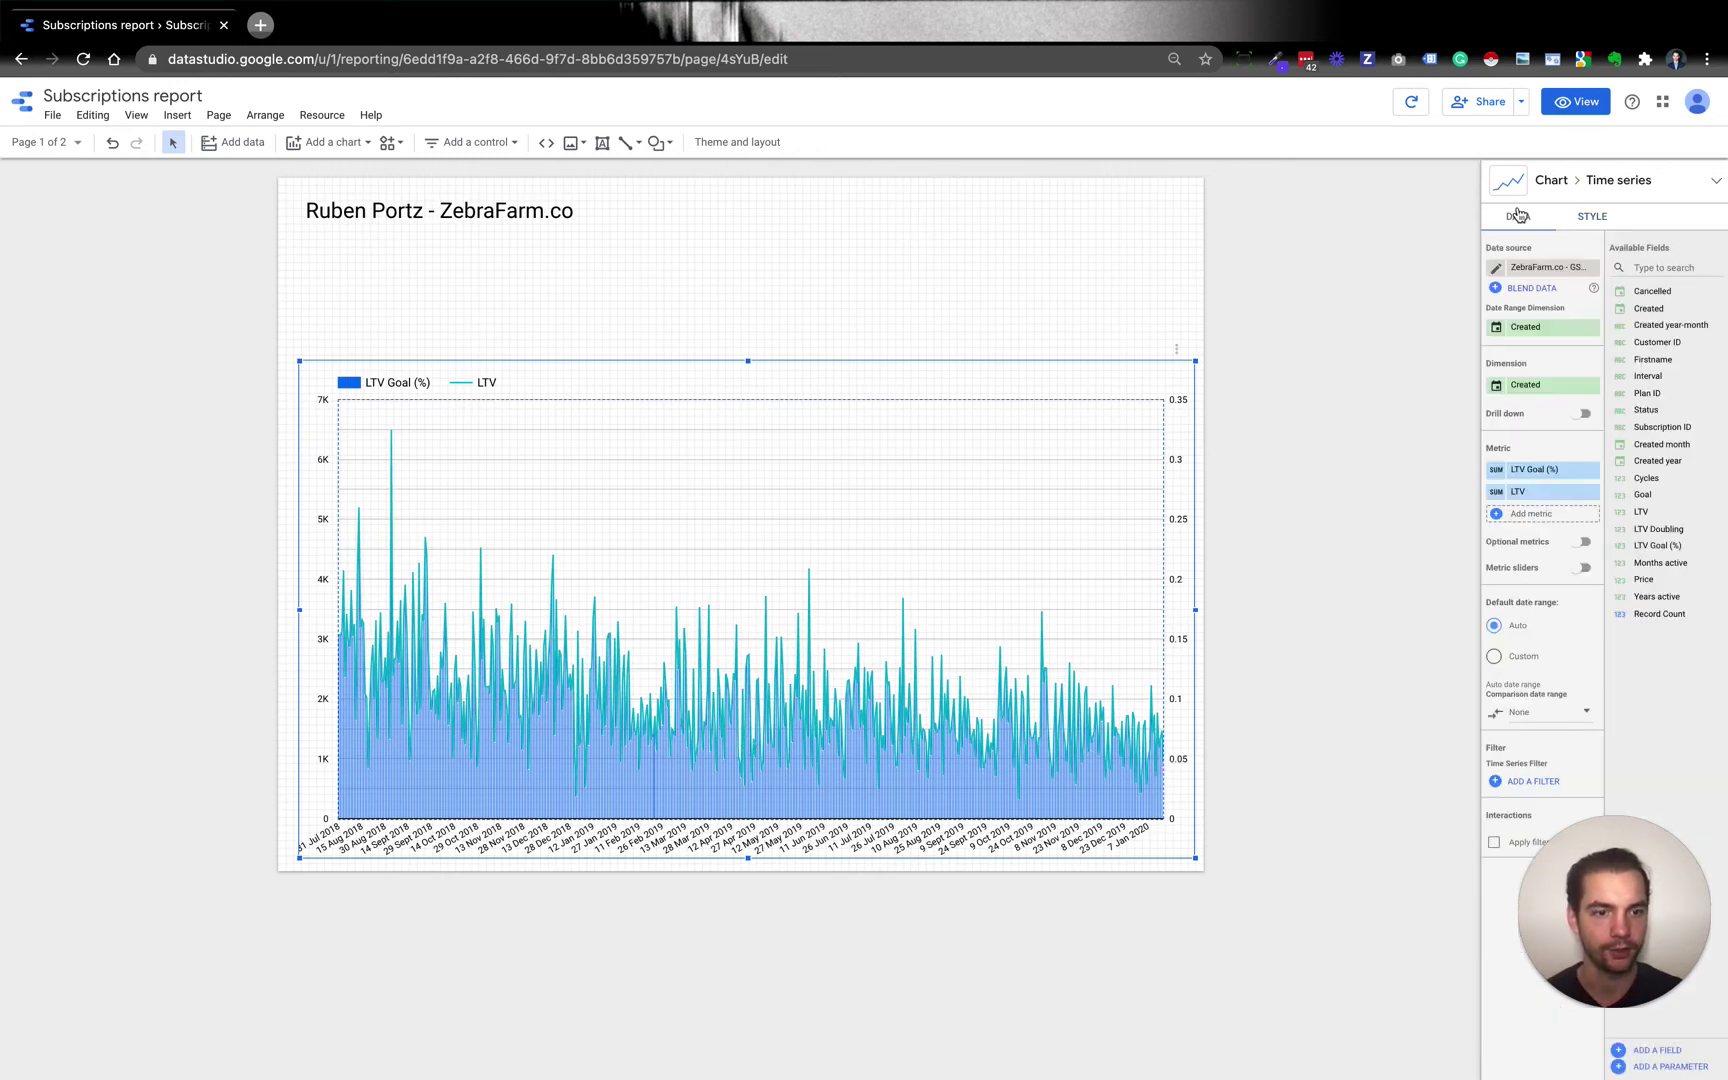
click(1591, 492)
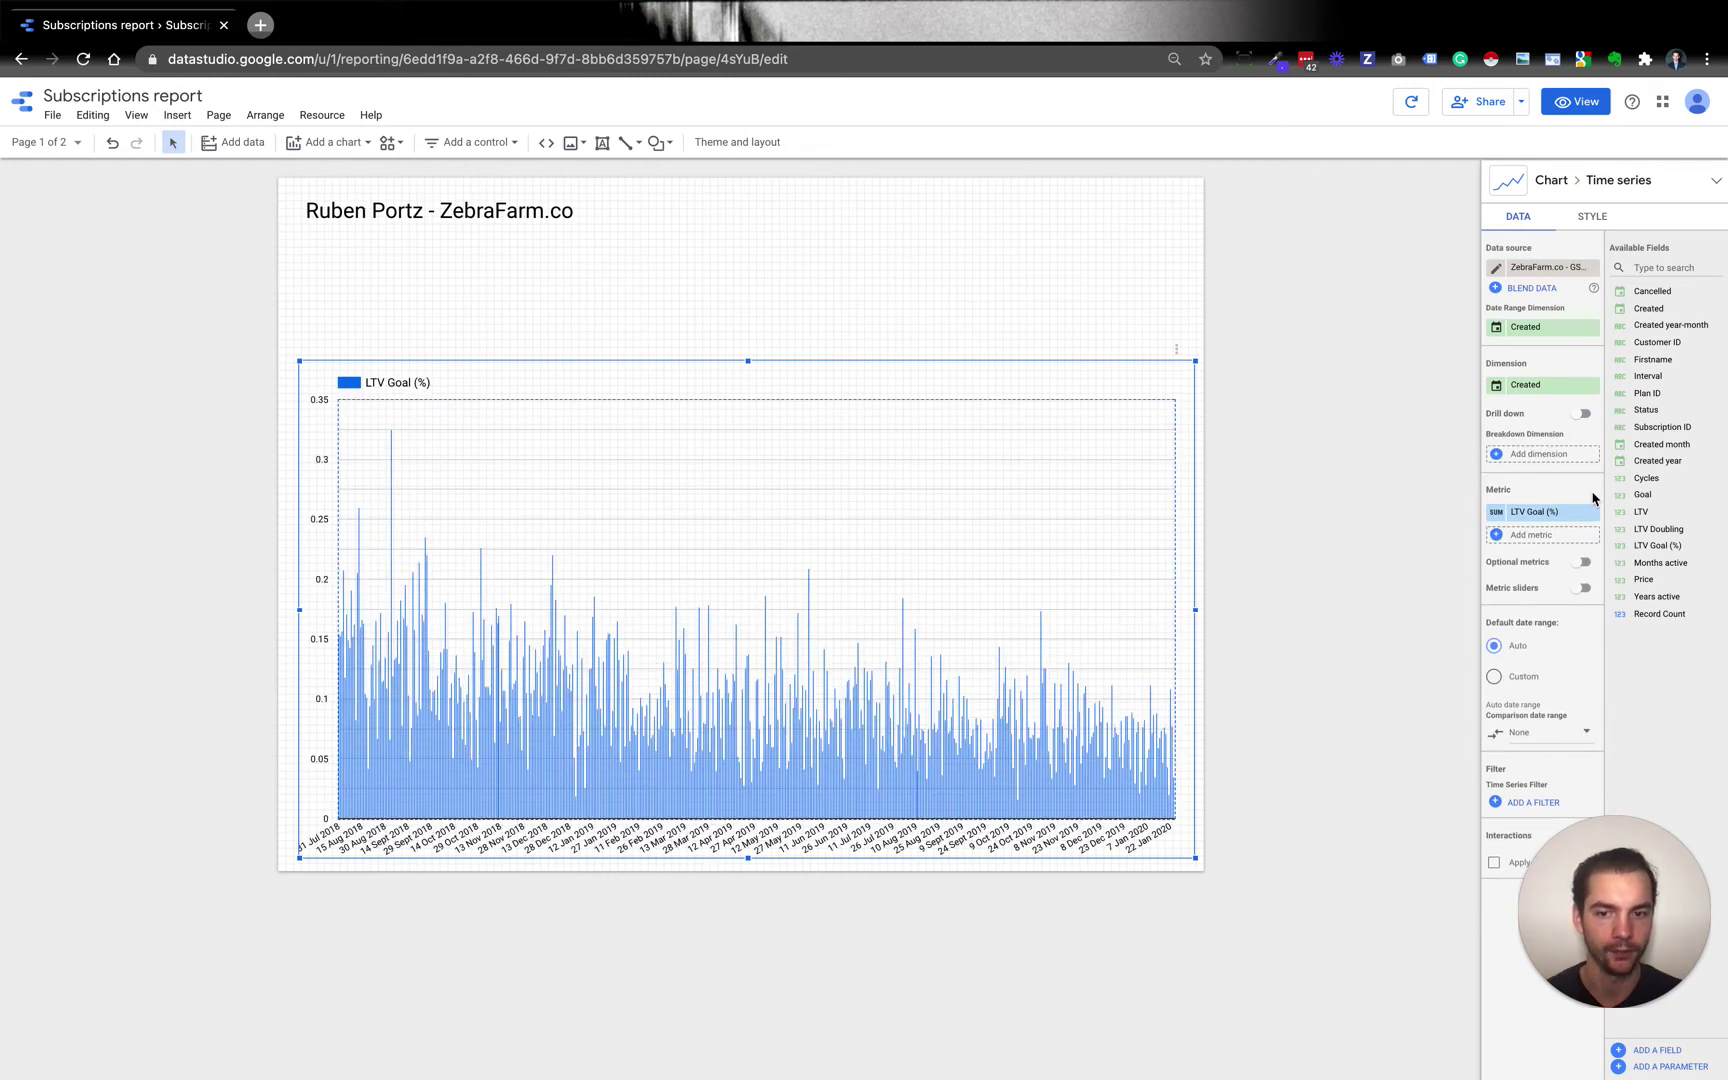
click(1592, 220)
click(1519, 272)
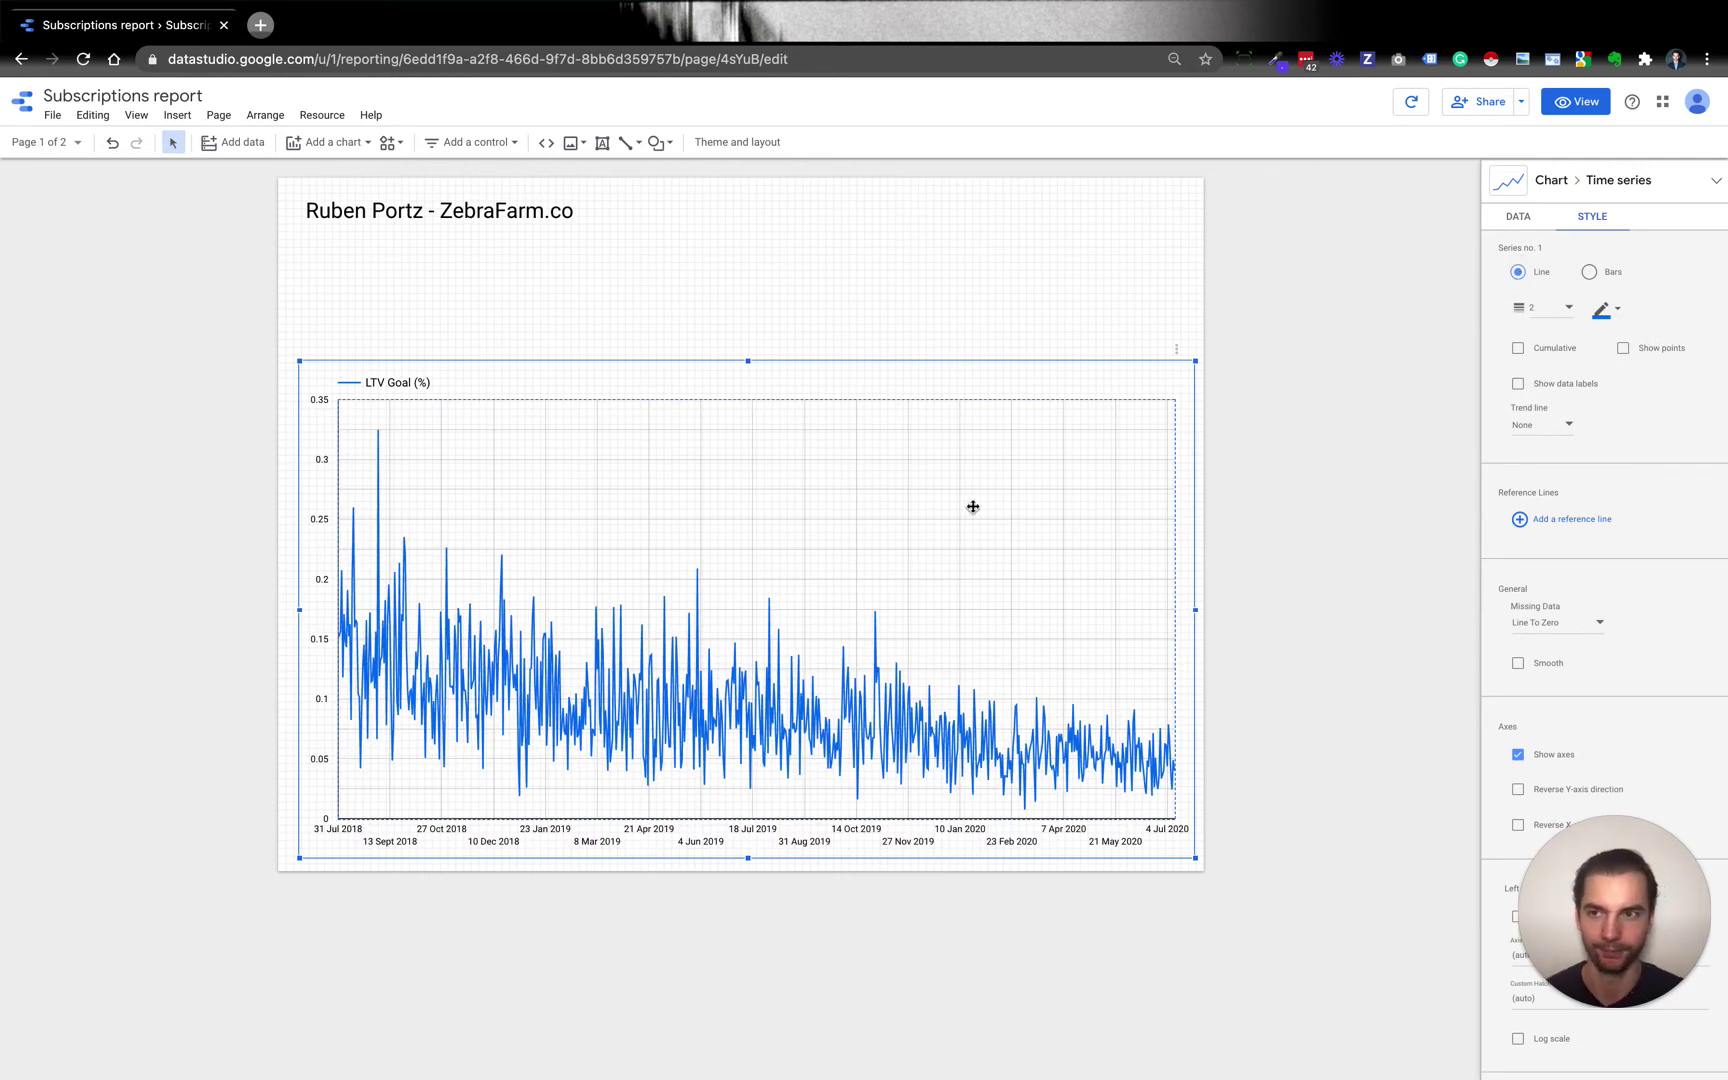
Step: Delete the LTV Goal (%) time series chart from the page
click(346, 311)
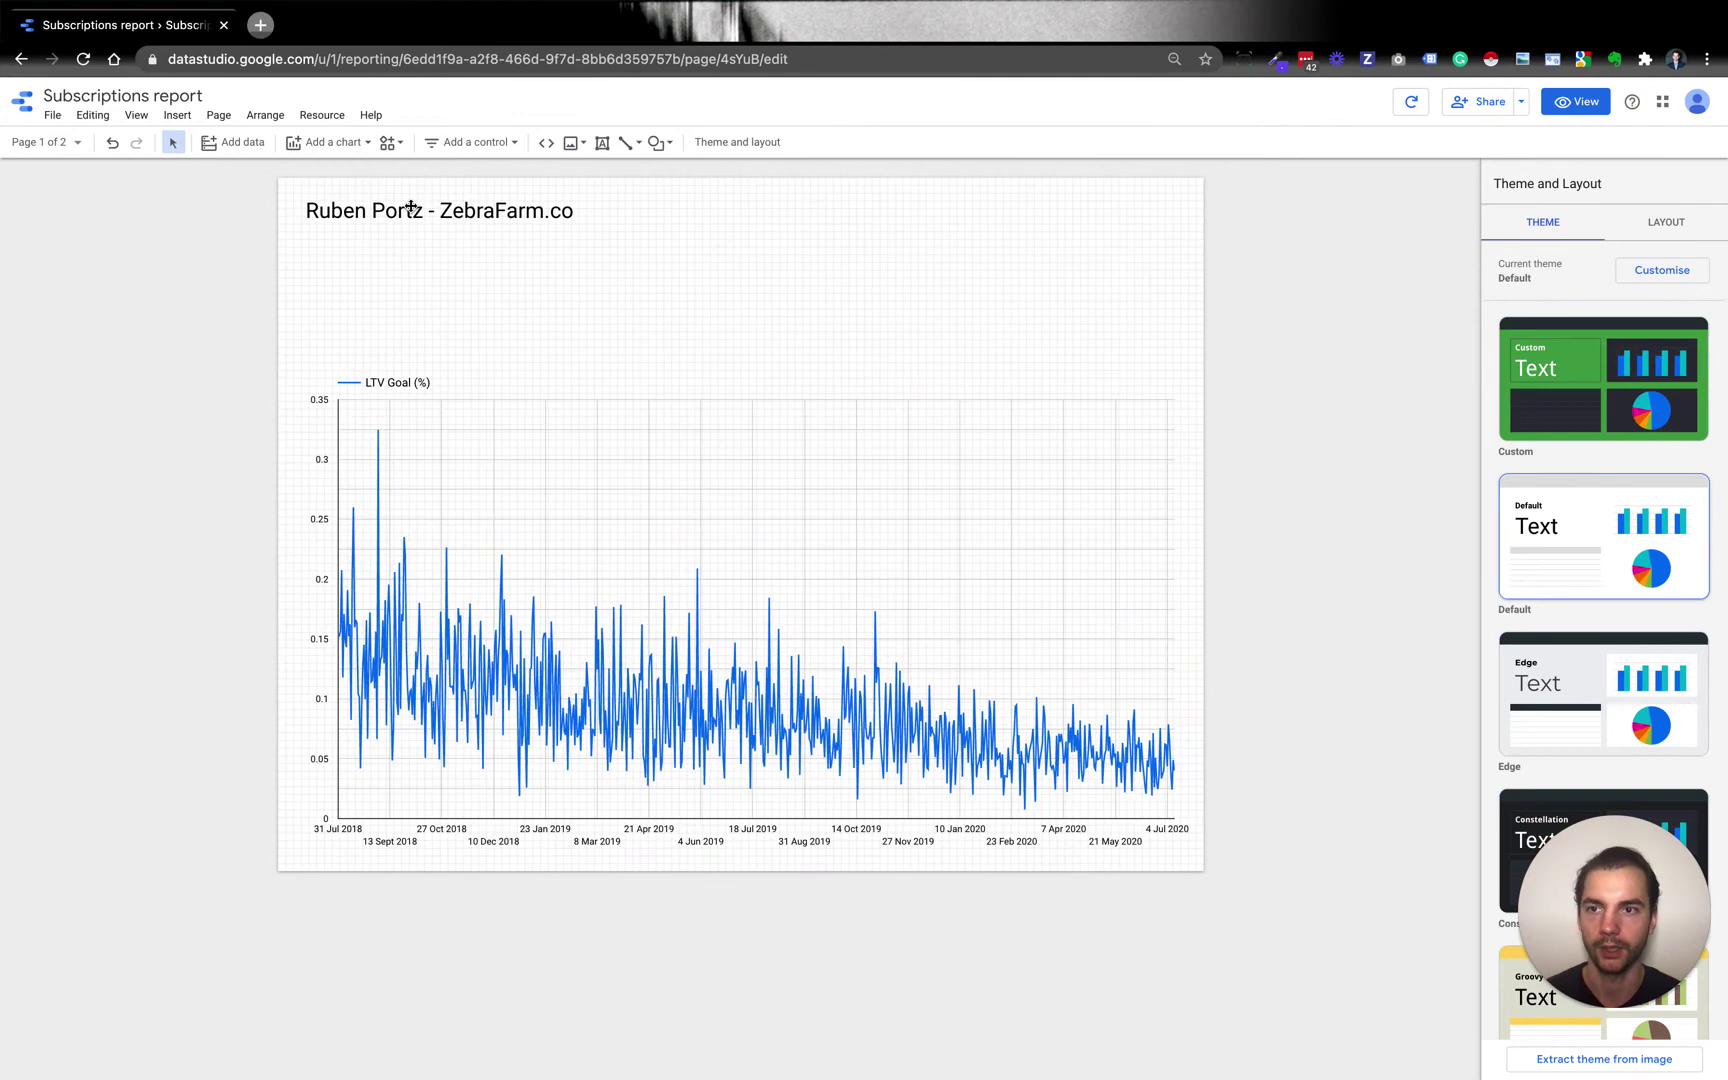
click(598, 519)
key(Delete)
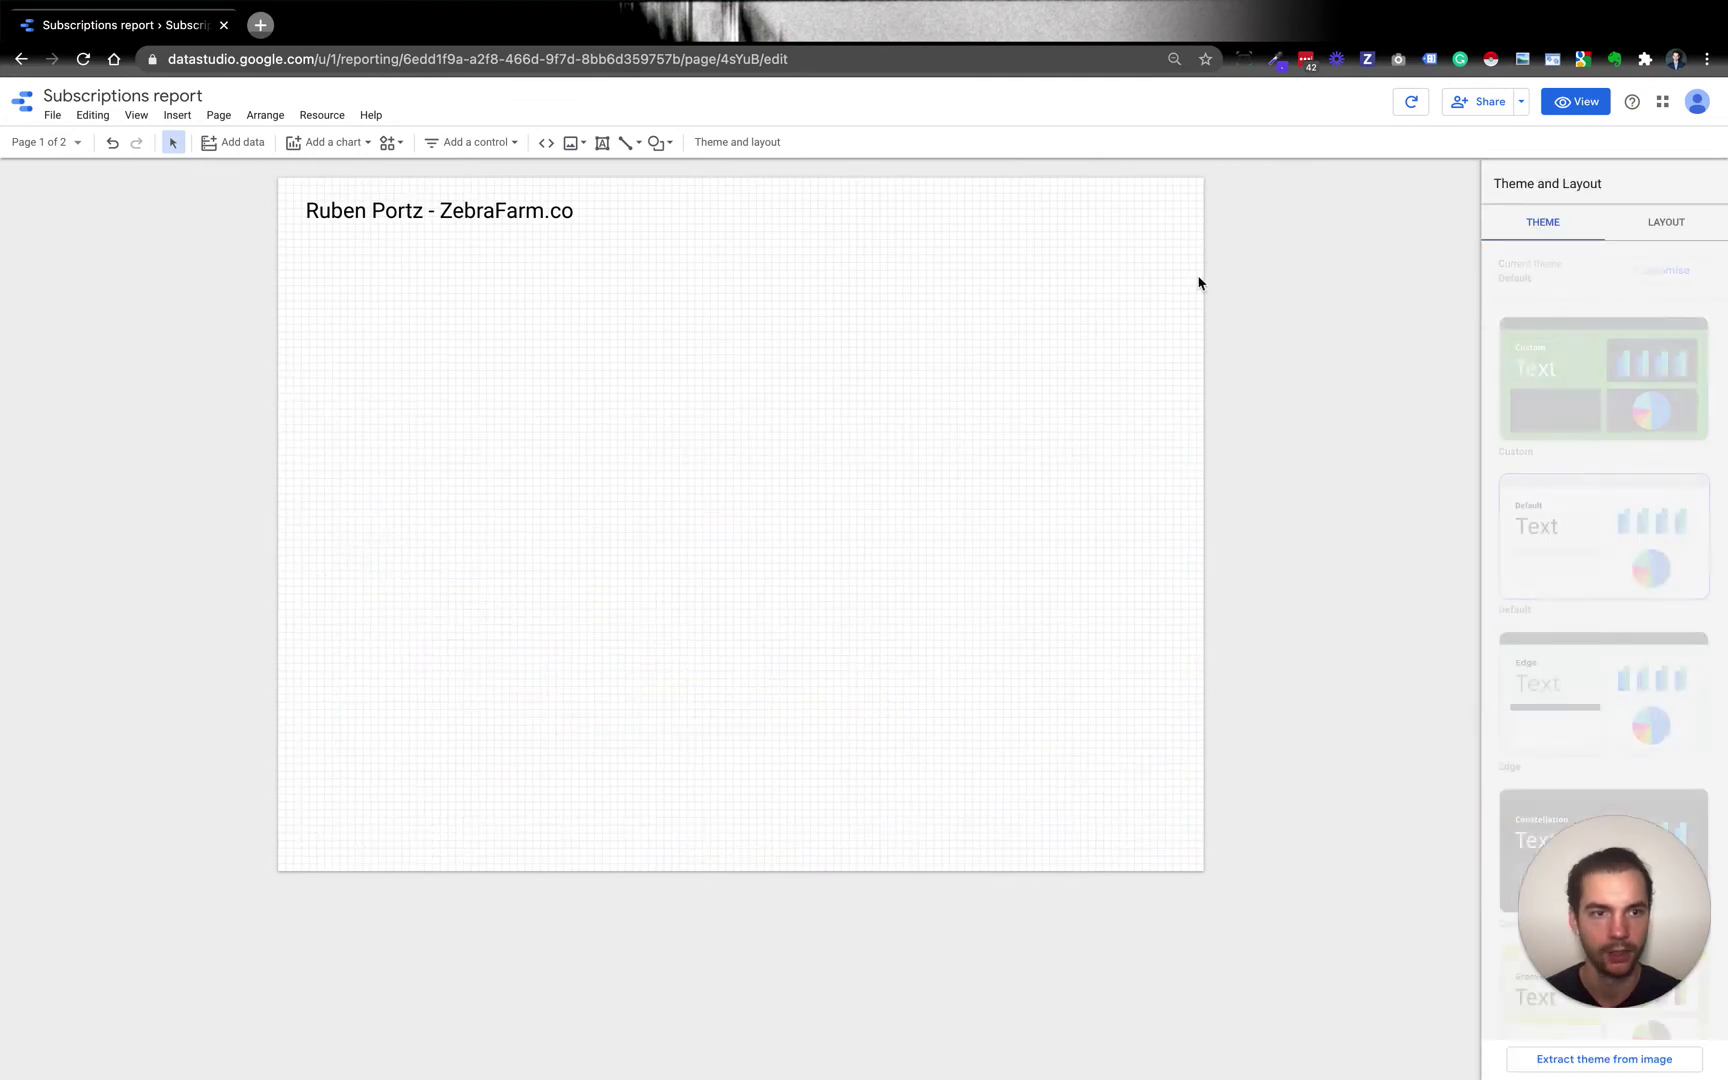
Step: Insert a table chart below the page title and widen it to near the page's right edge
click(258, 147)
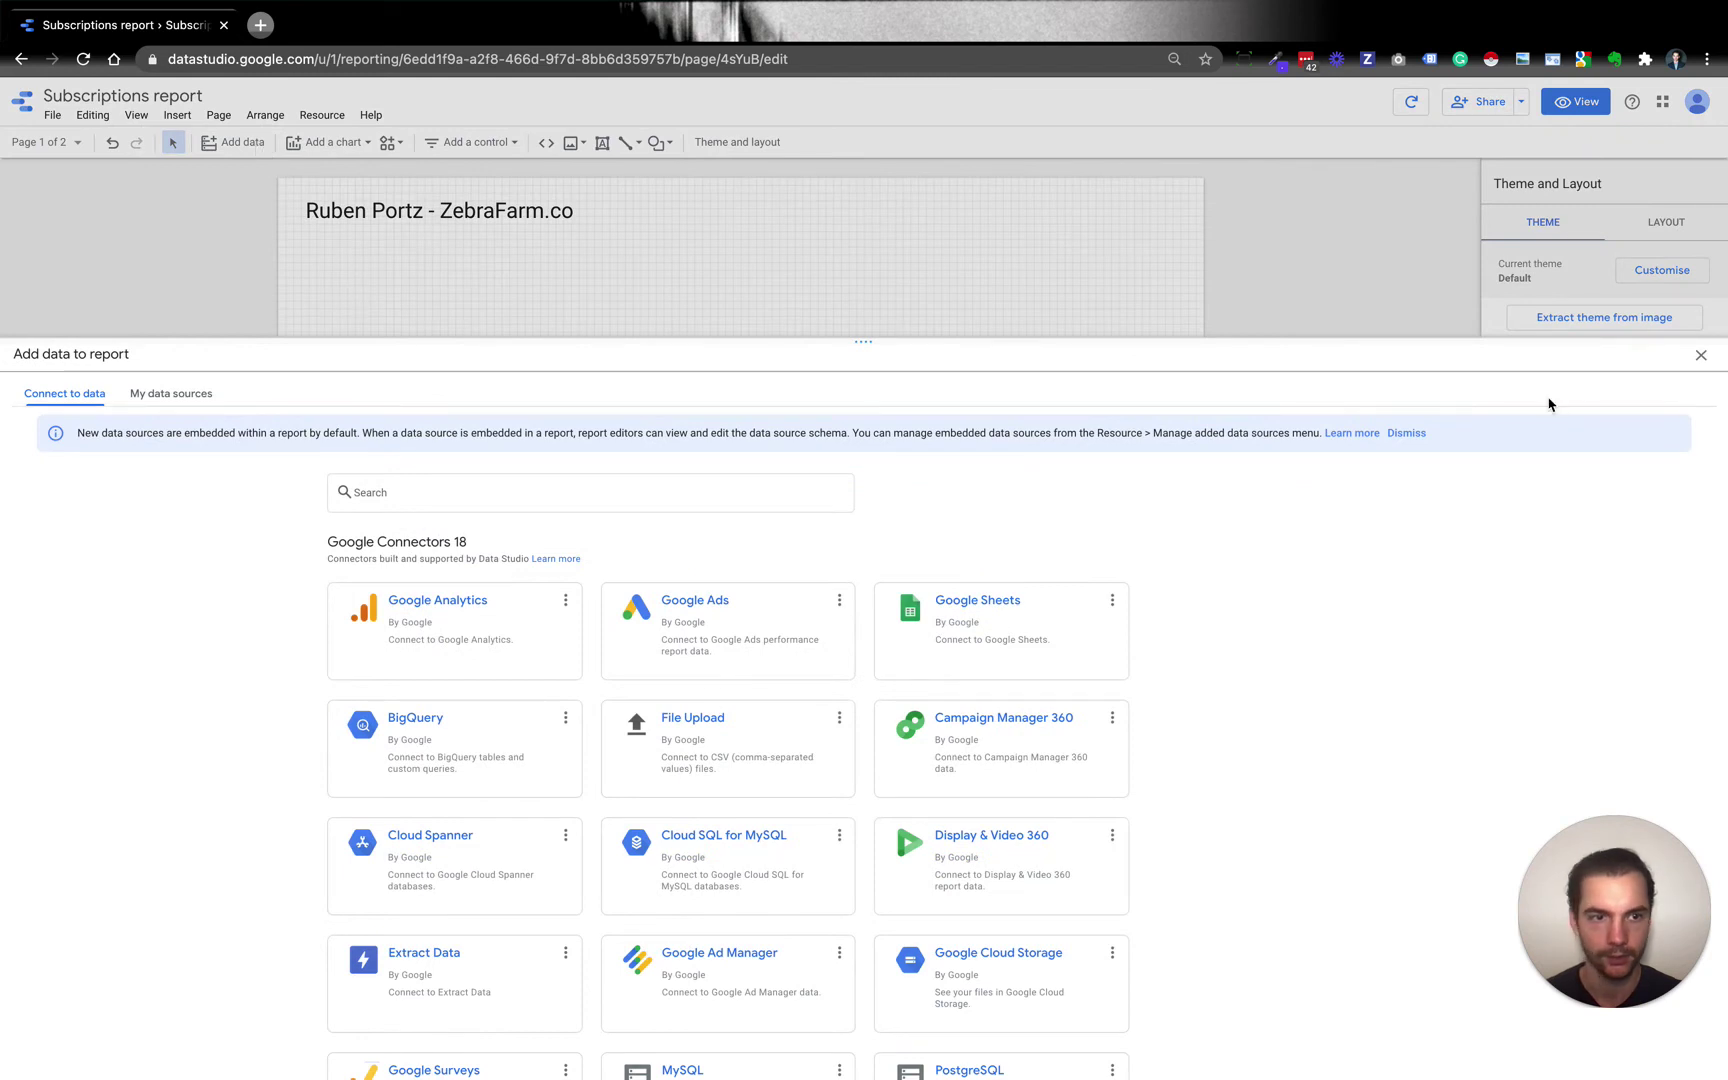
key(Escape)
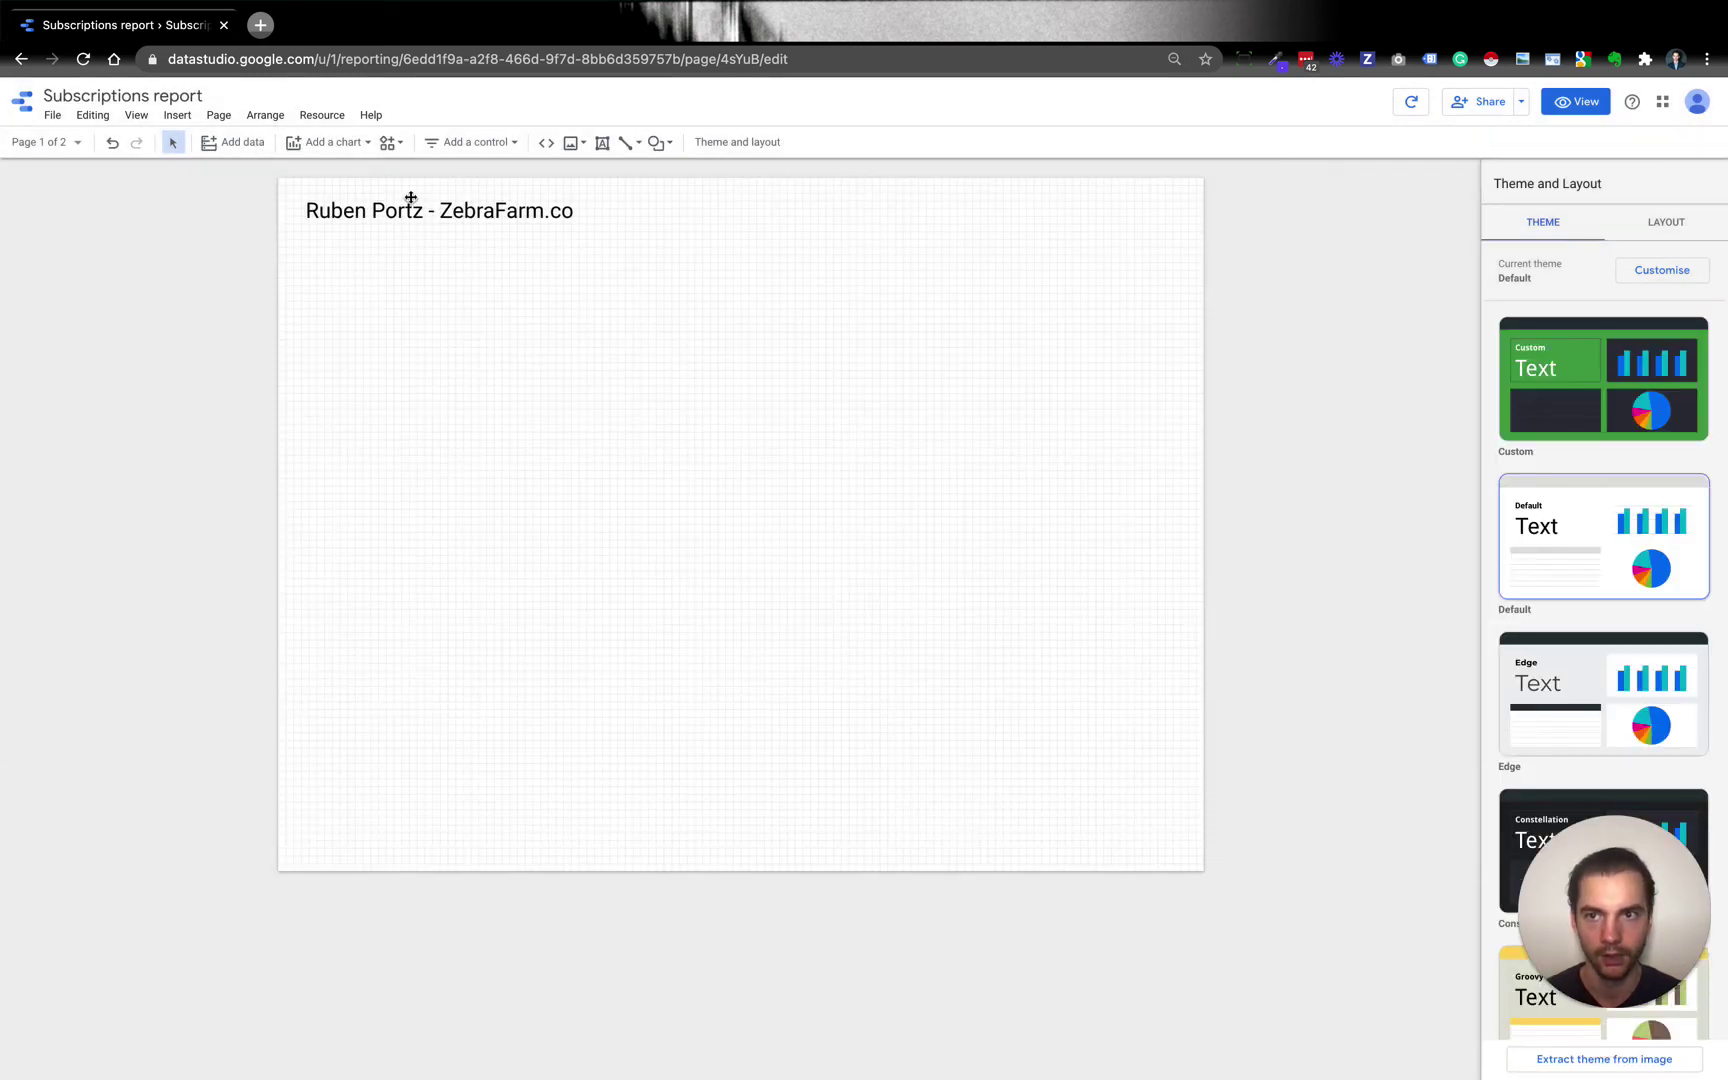
click(340, 143)
click(302, 202)
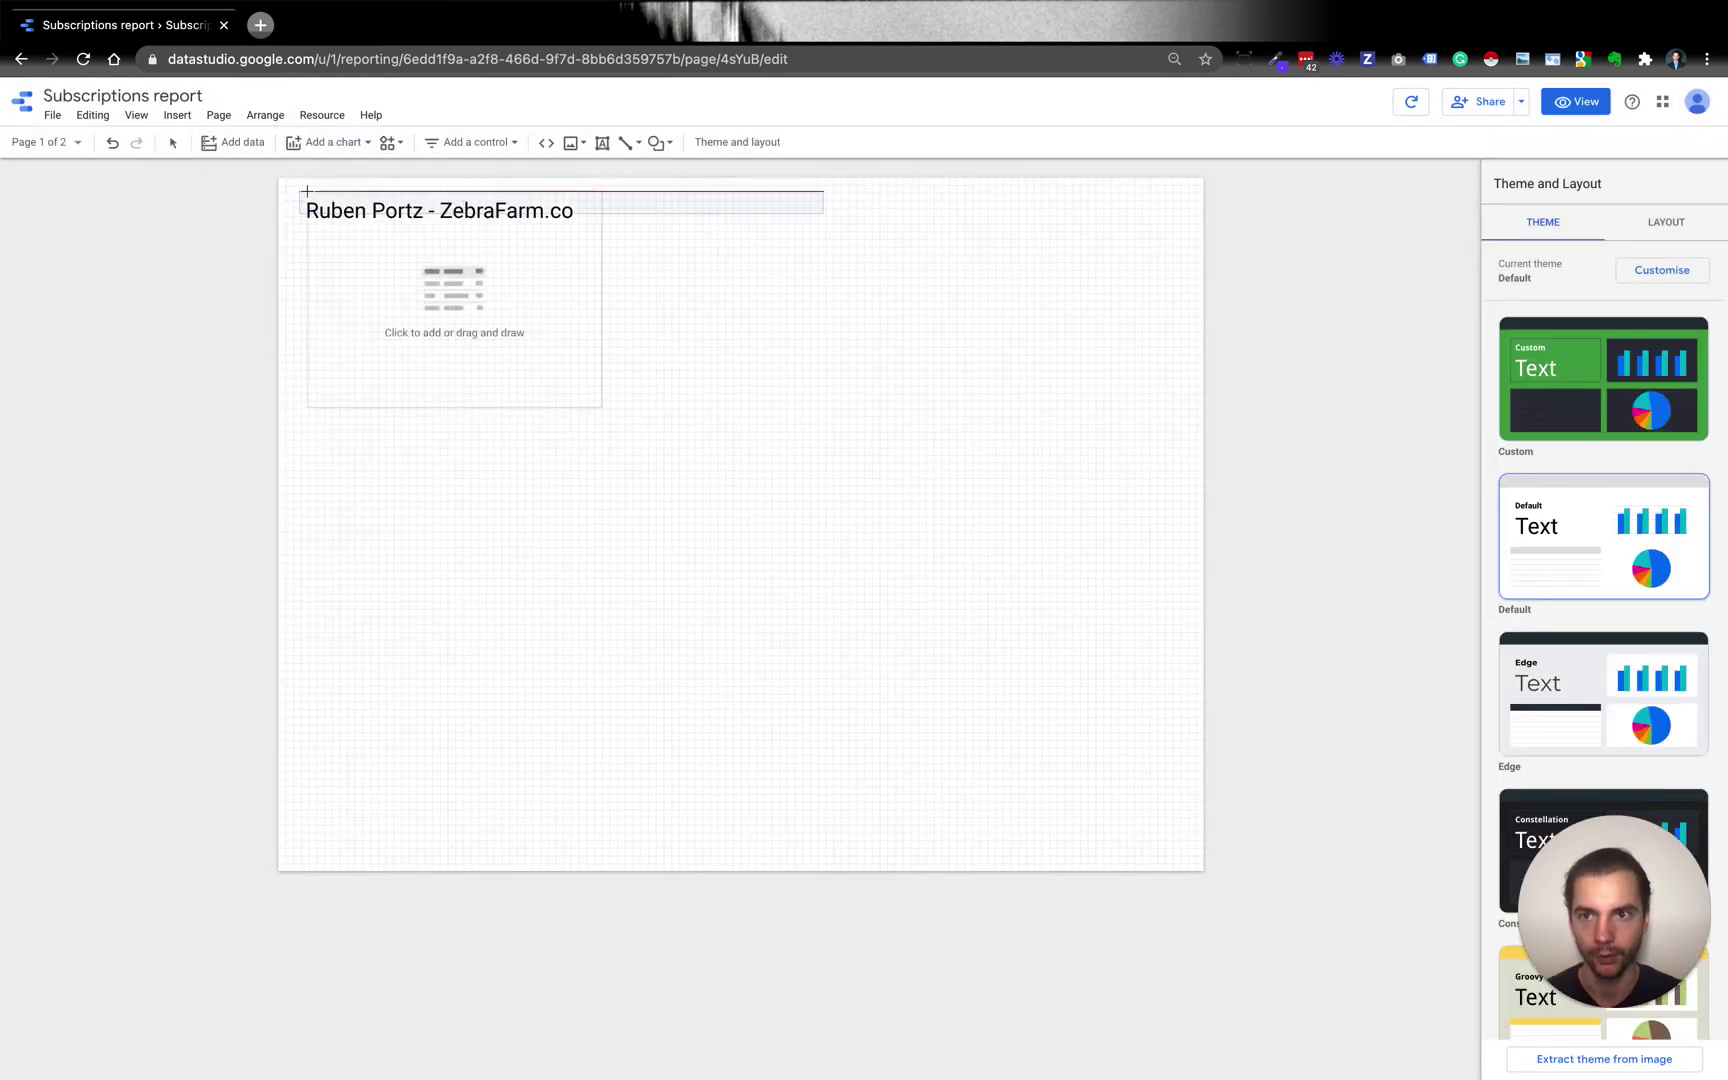
click(311, 258)
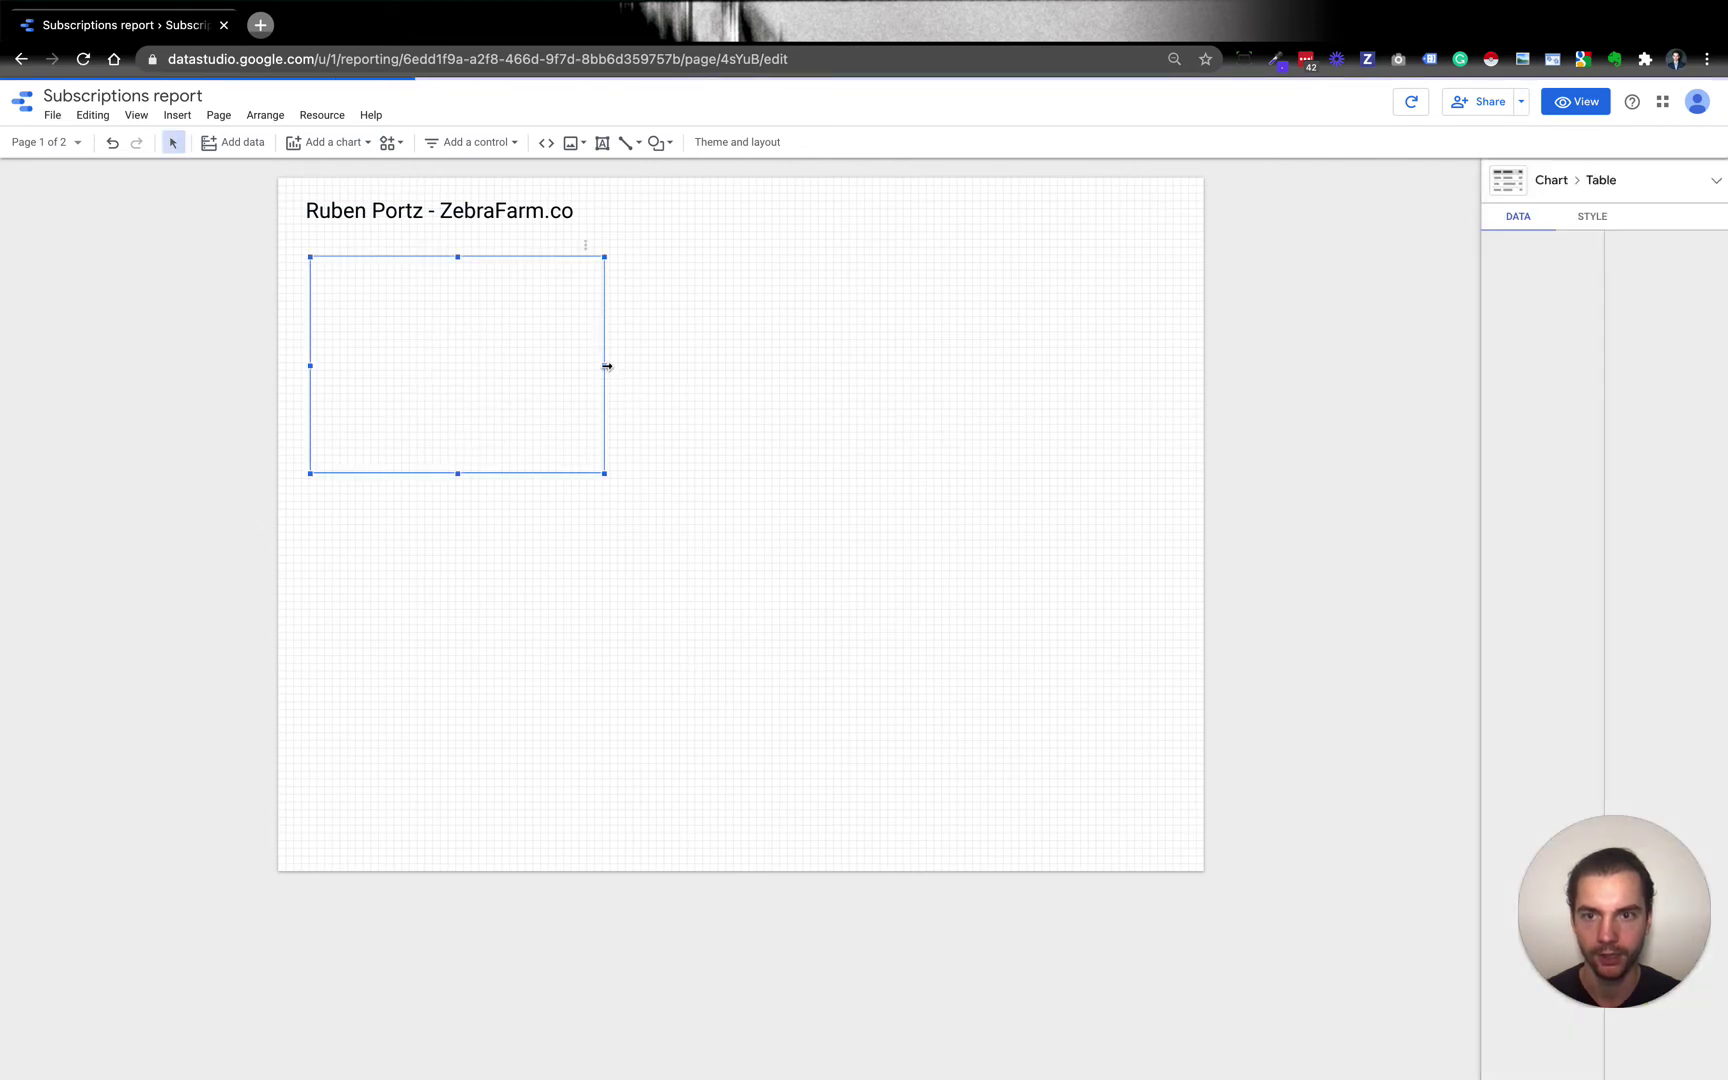
drag(605, 365, 1130, 372)
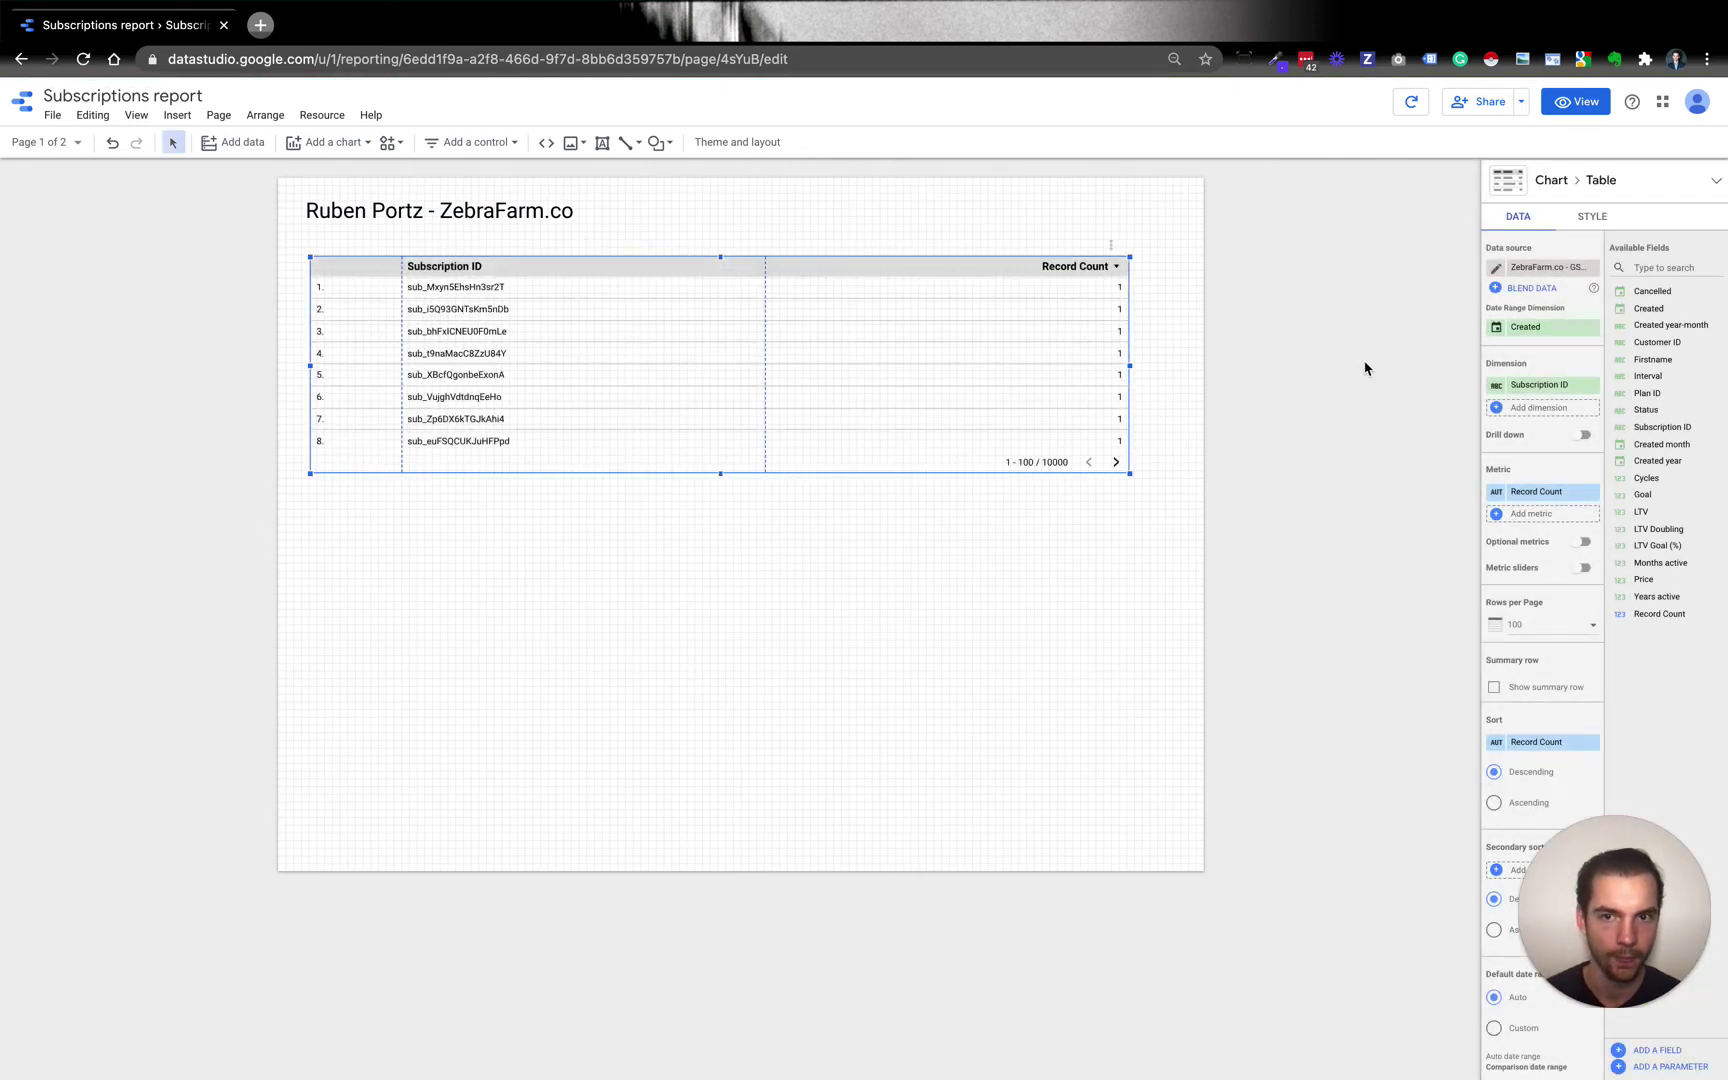
Step: Switch the table to the [Sample] Google Analytics Data source and add a second Page Title dimension
click(1538, 268)
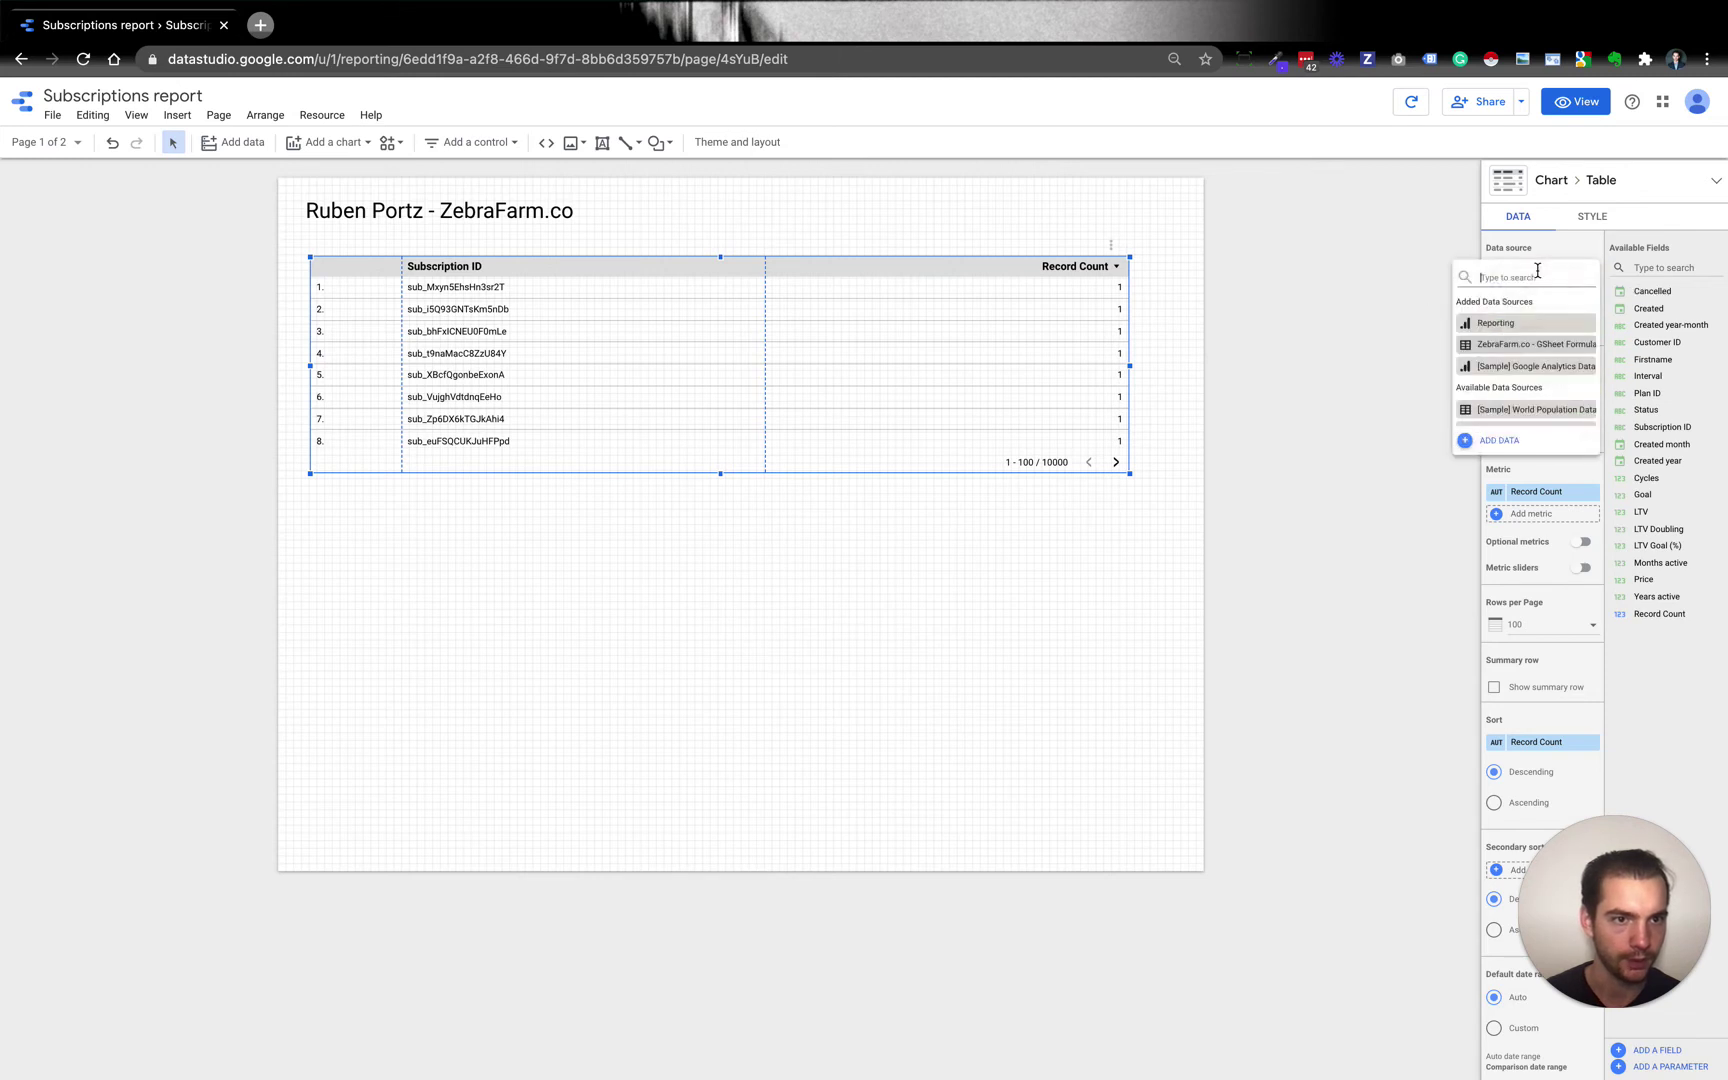
click(1530, 367)
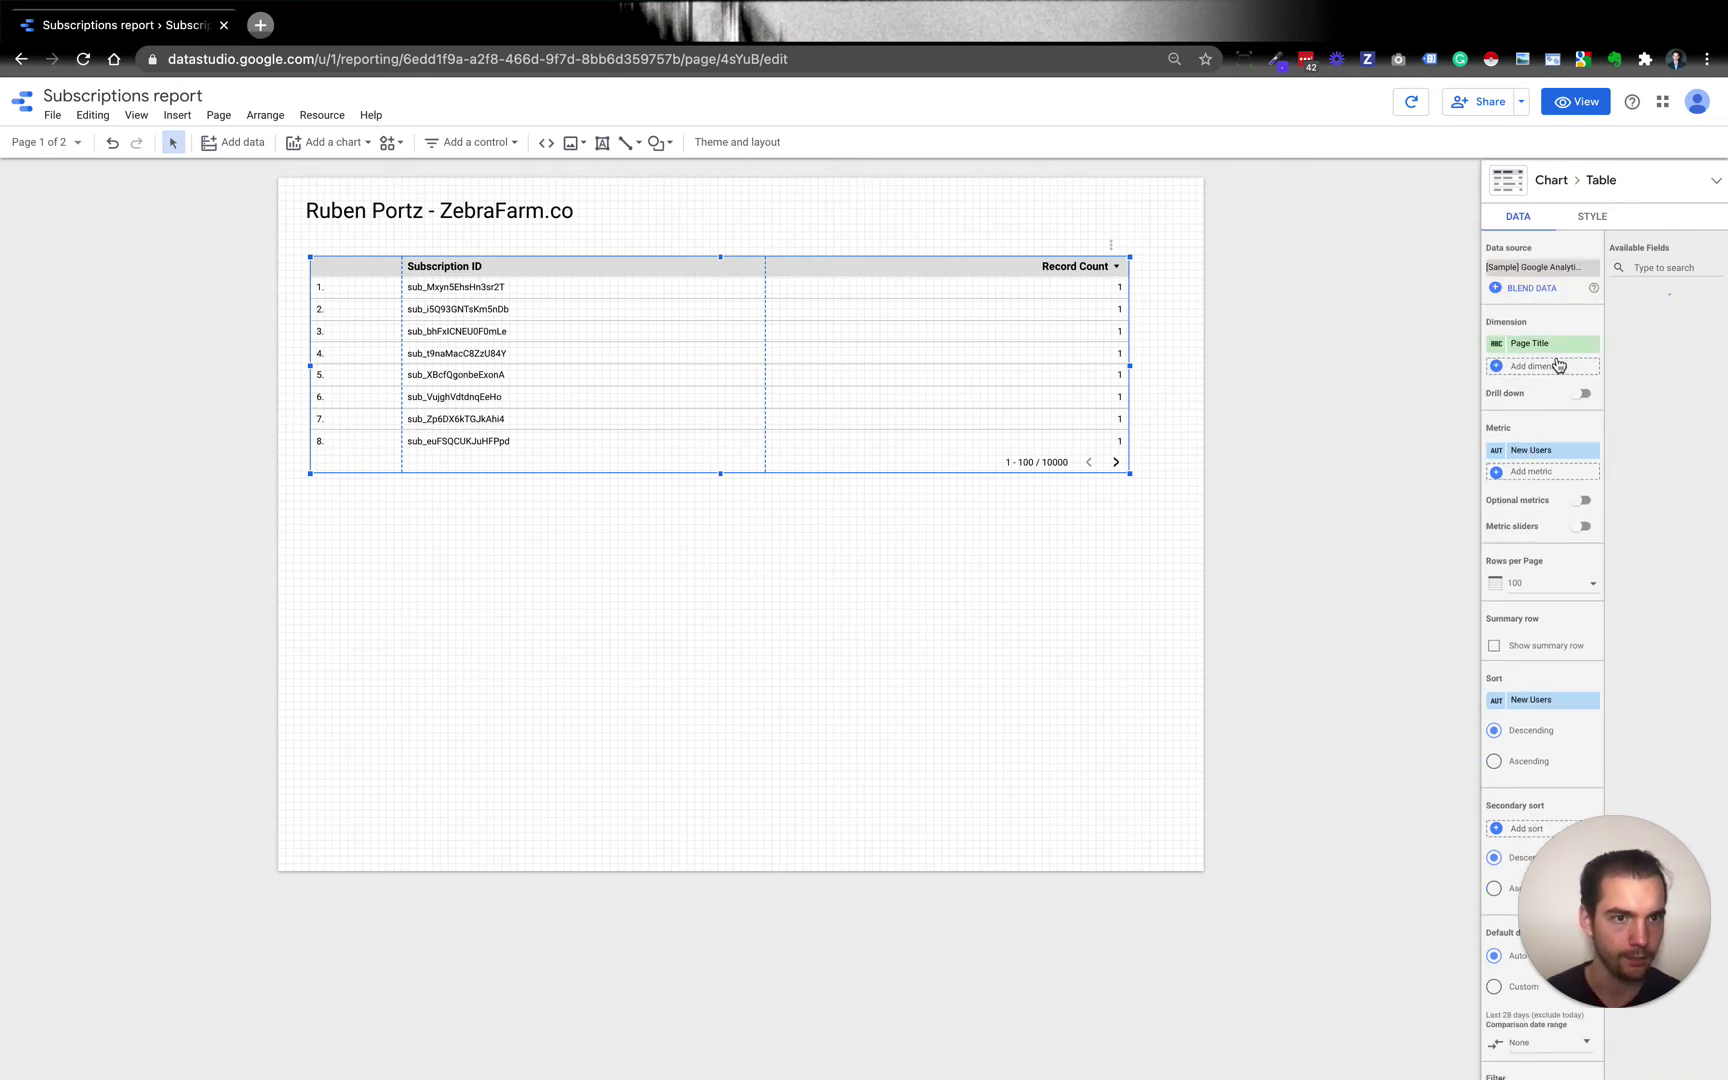
click(1536, 364)
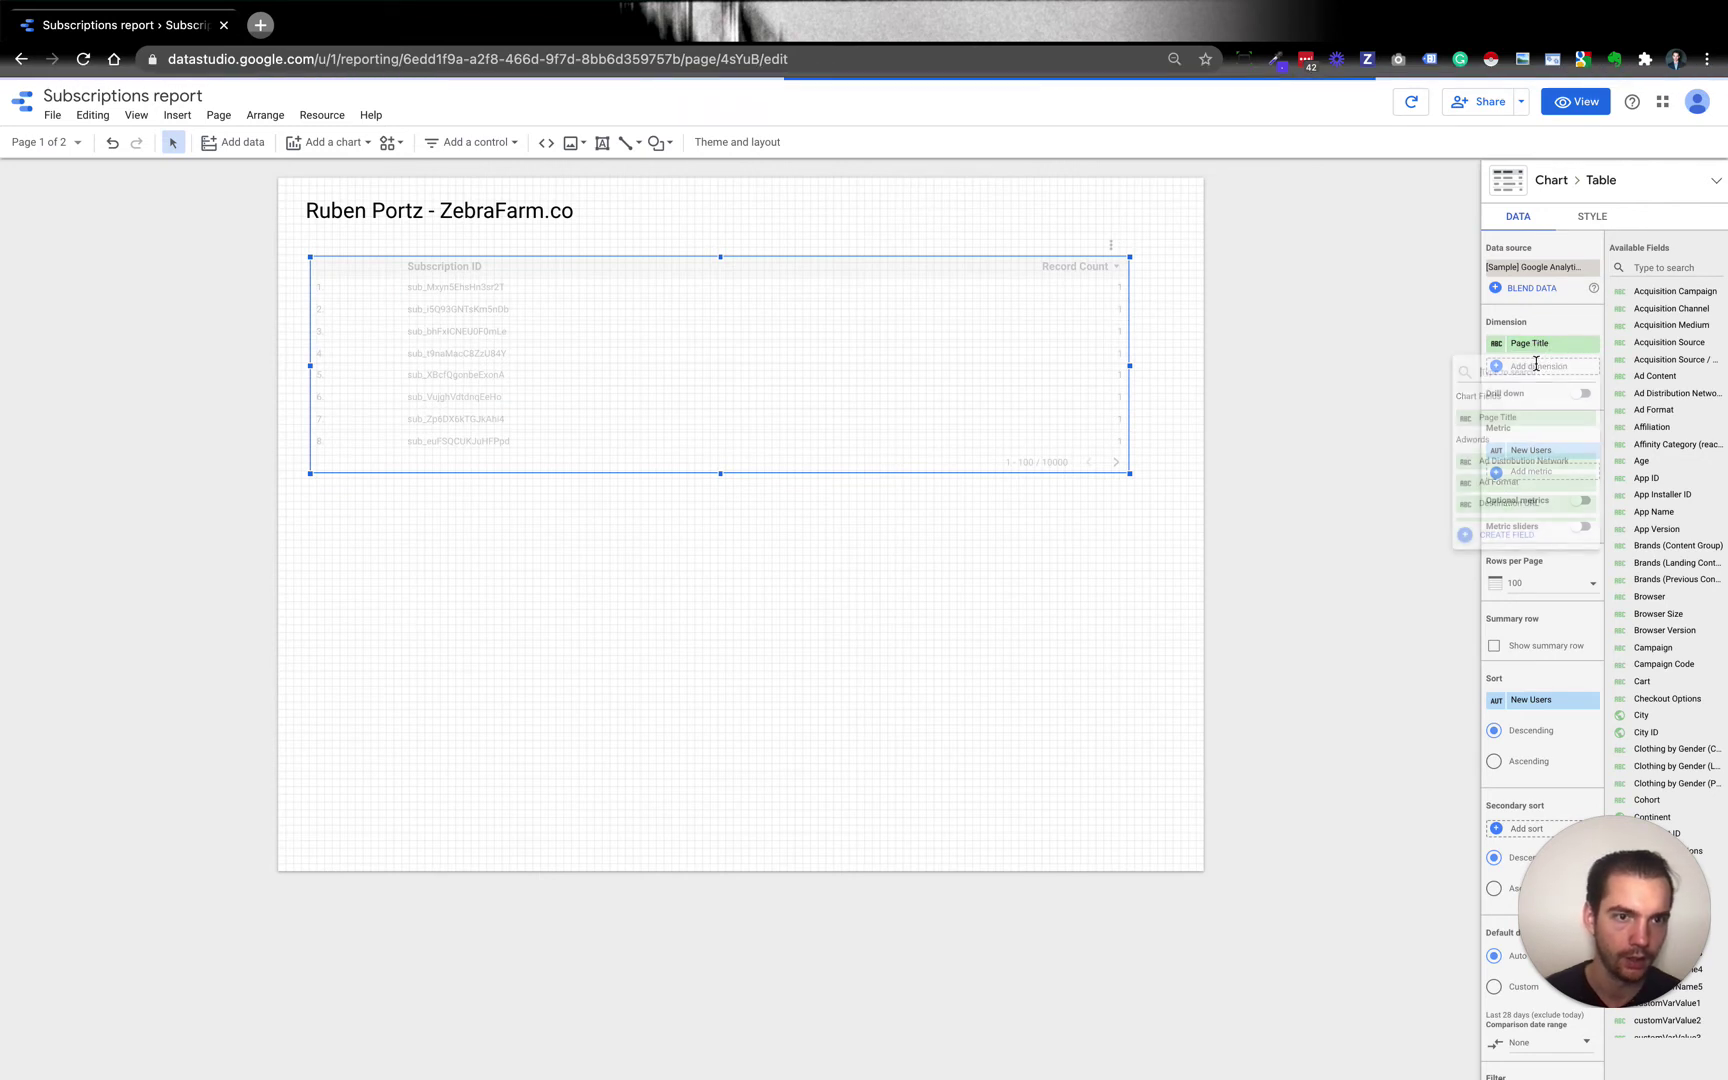
text(page)
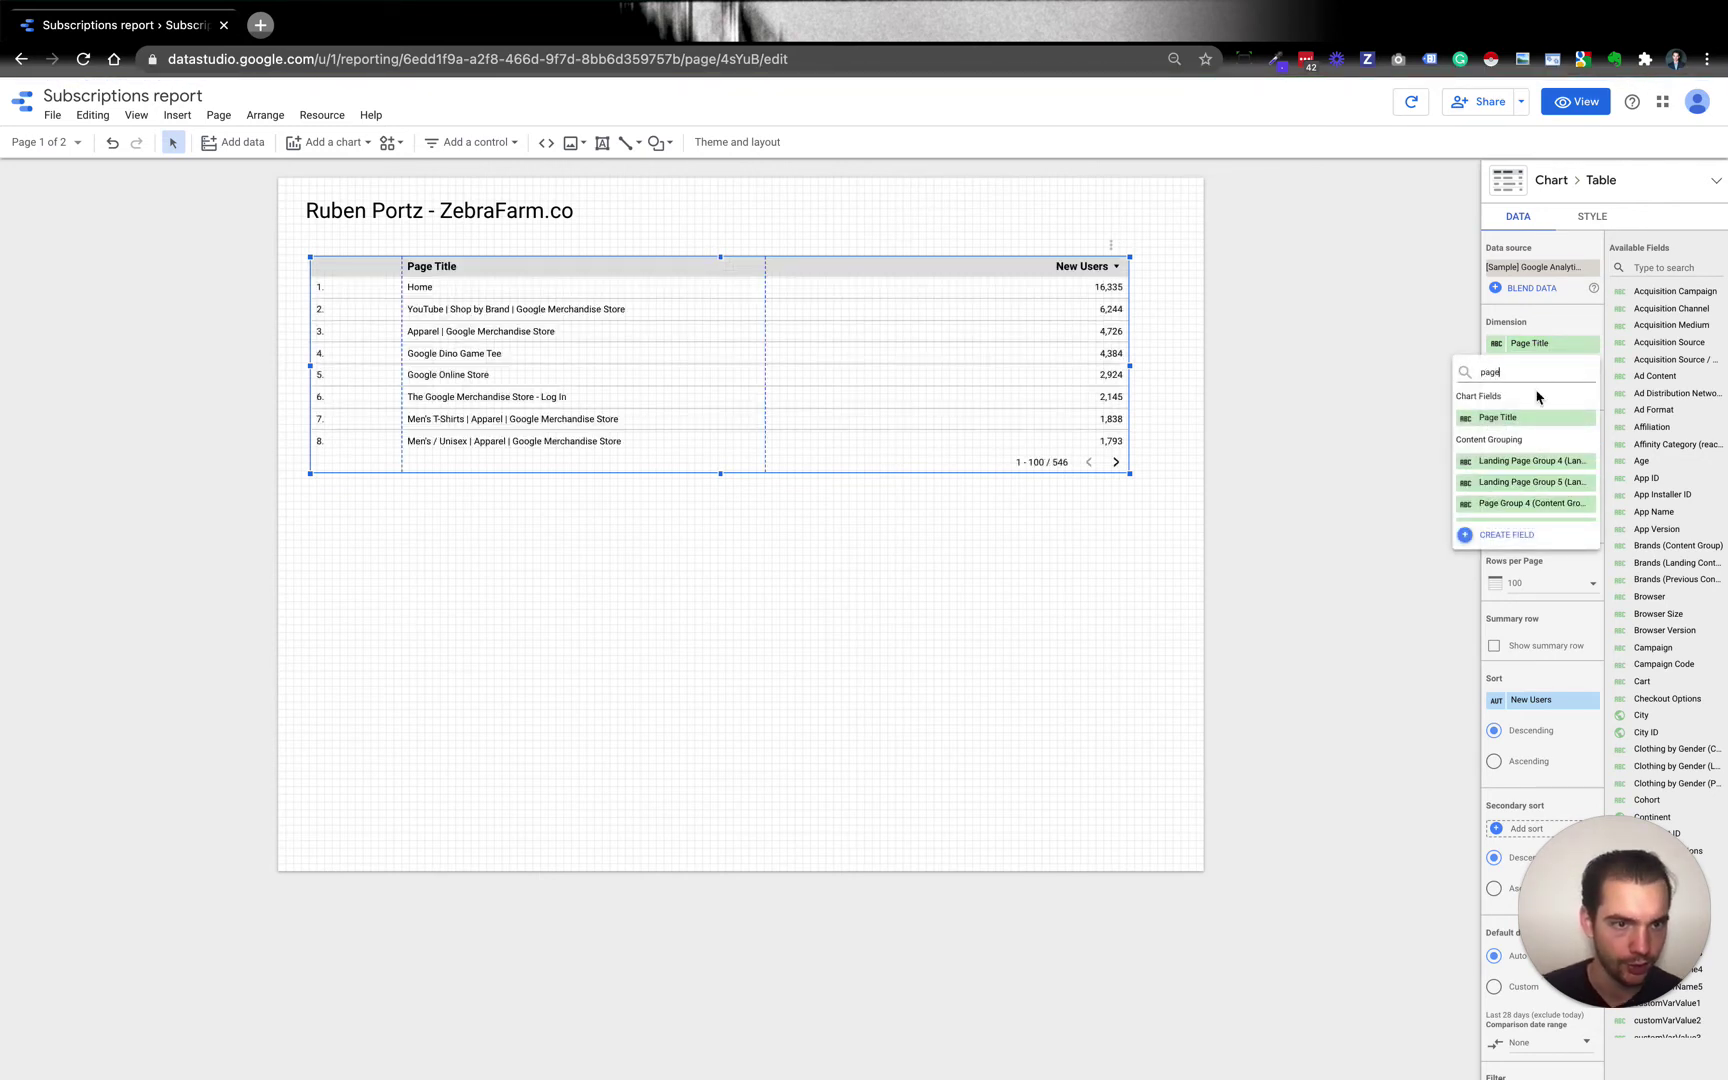
click(1537, 419)
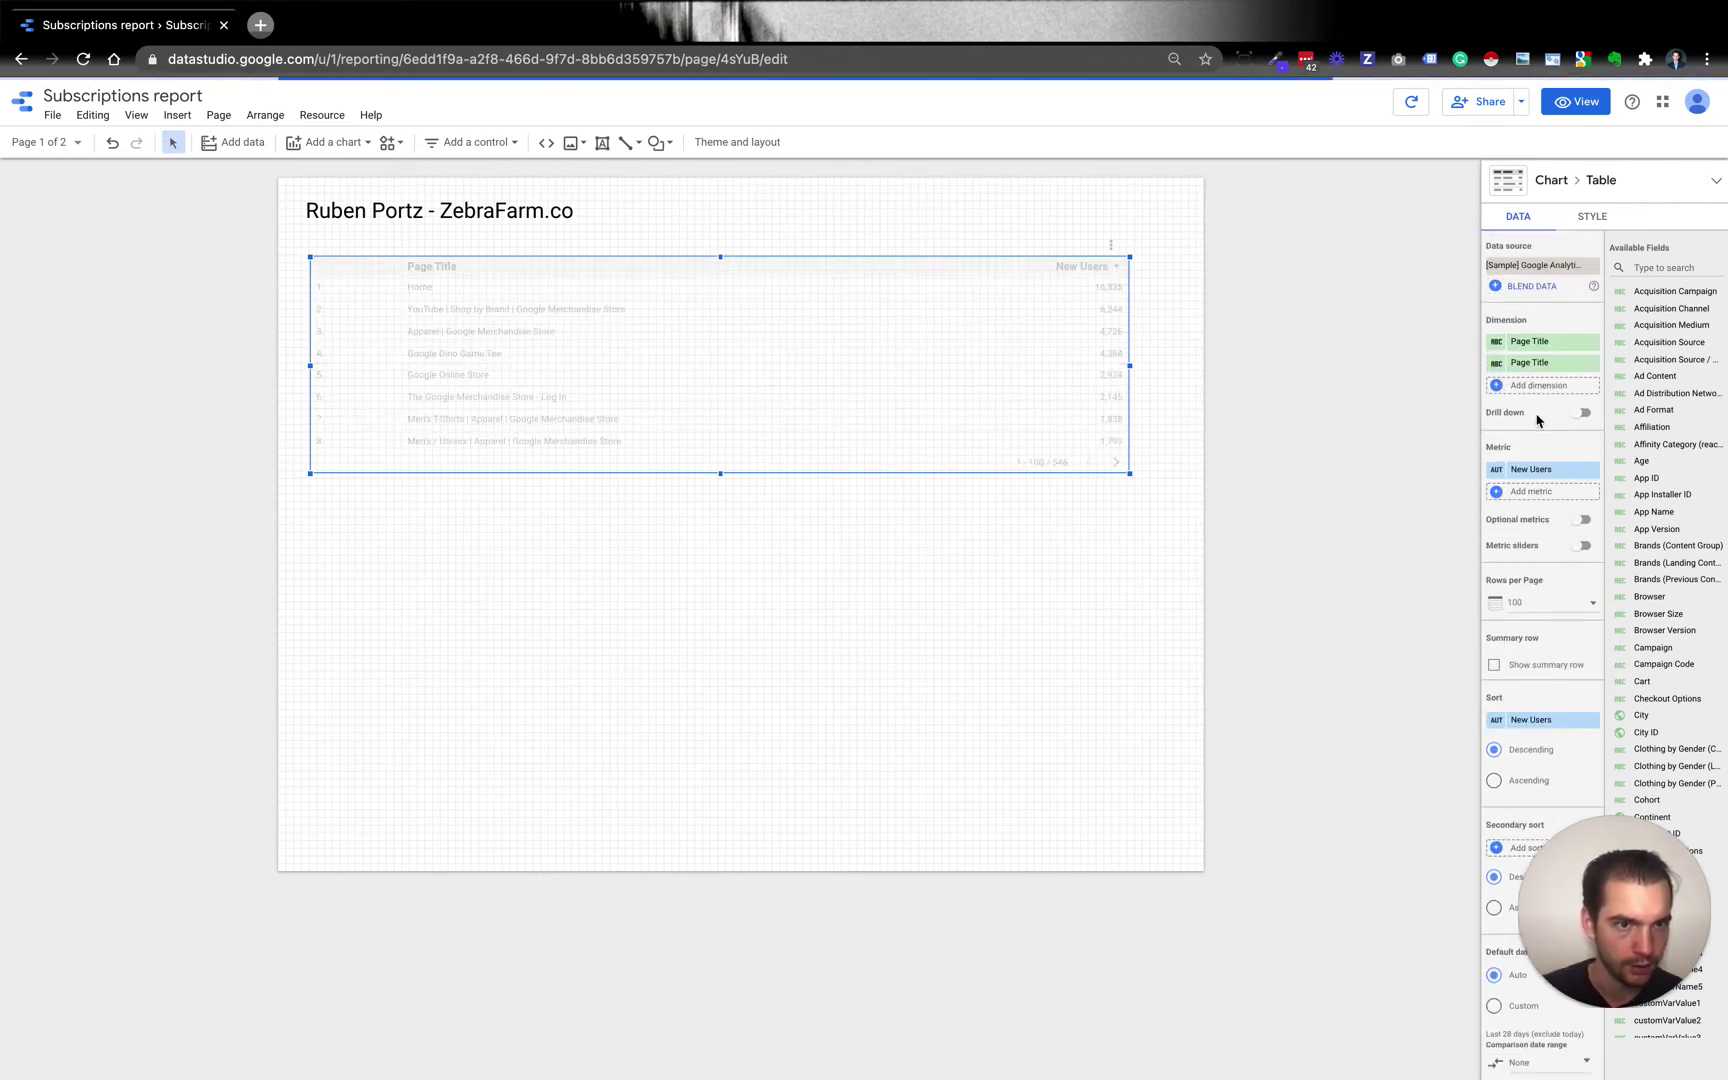
Step: Replace the second Page Title dimension with Landing Page and extend the table downward to about 12 visible rows
click(1553, 380)
text(landin)
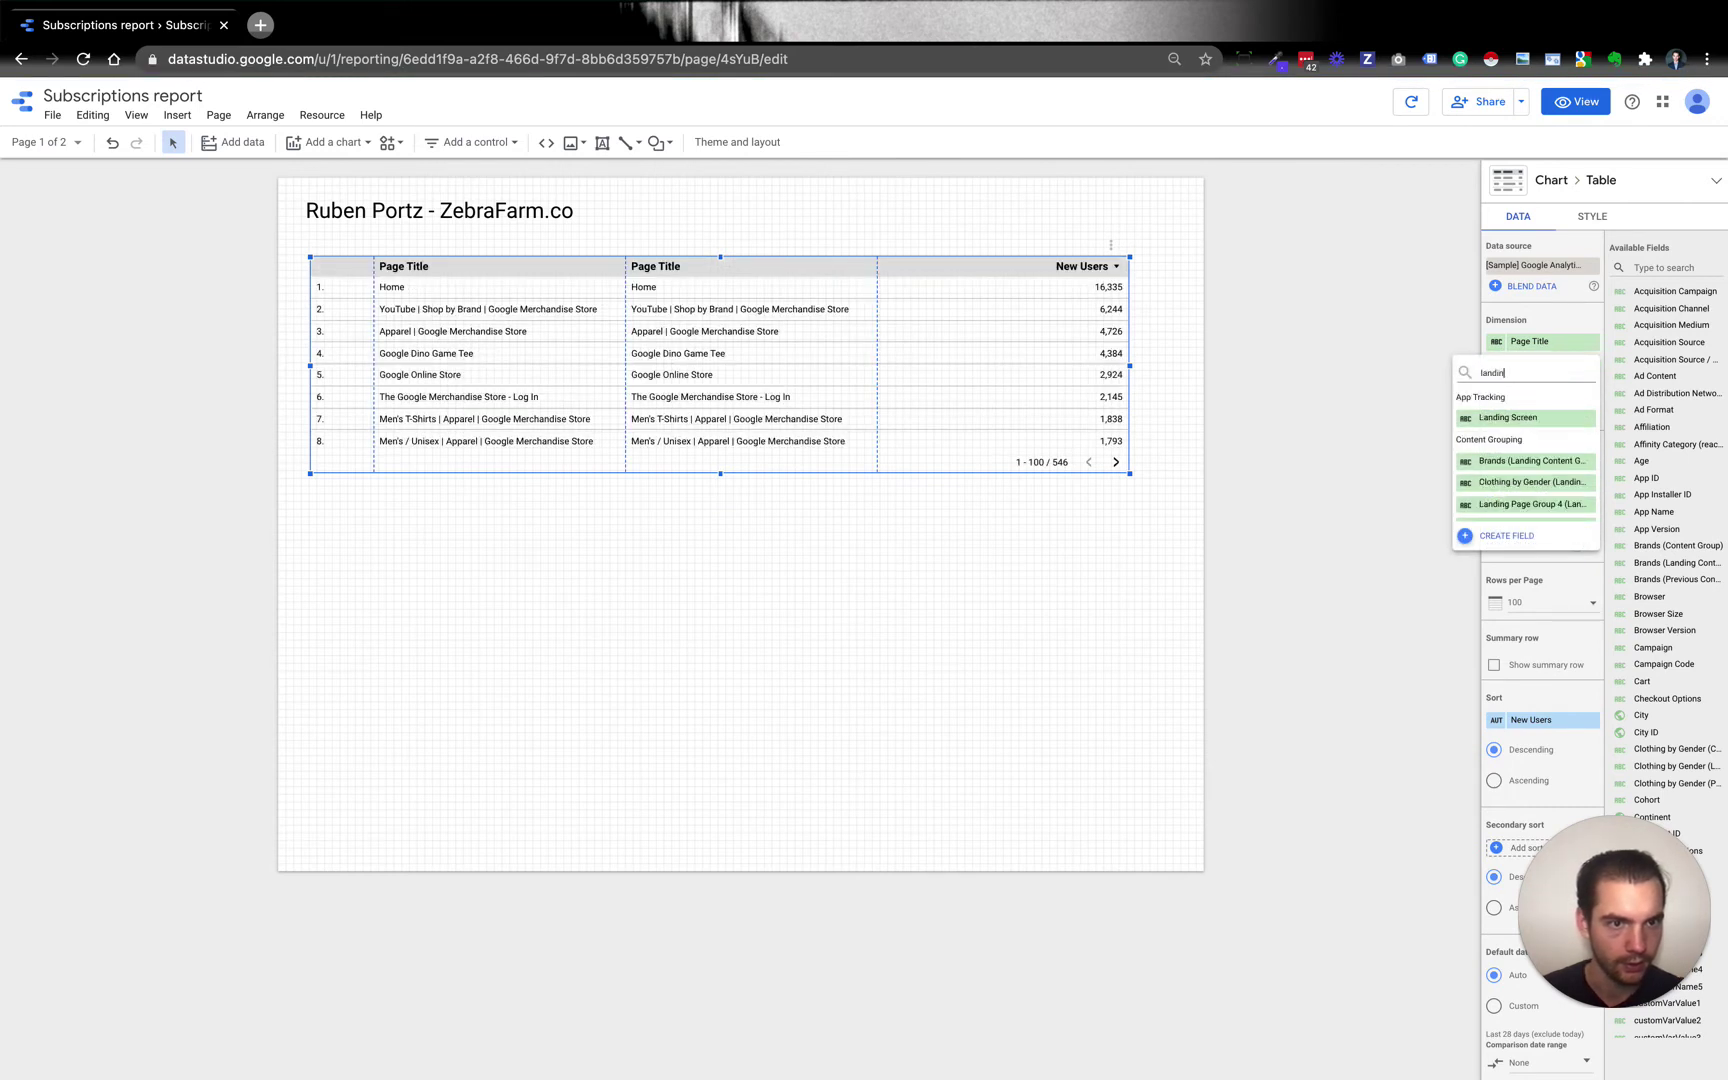
text(g pa)
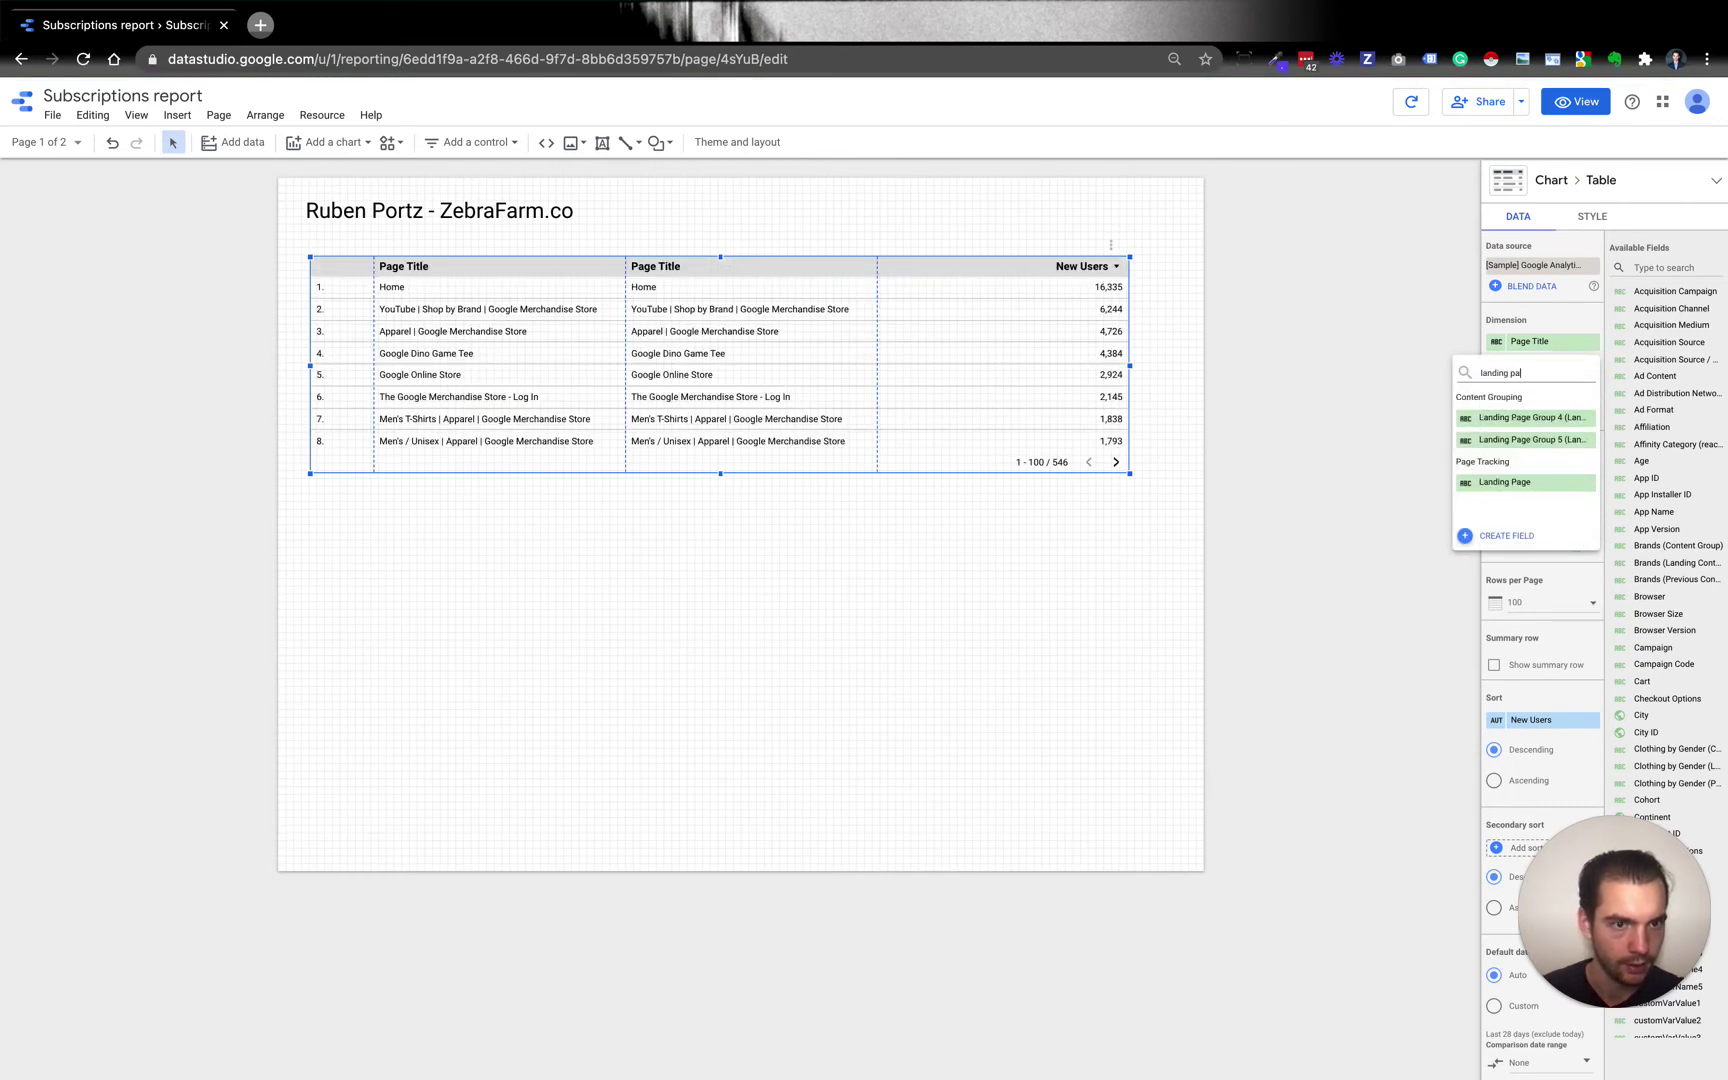
click(1547, 483)
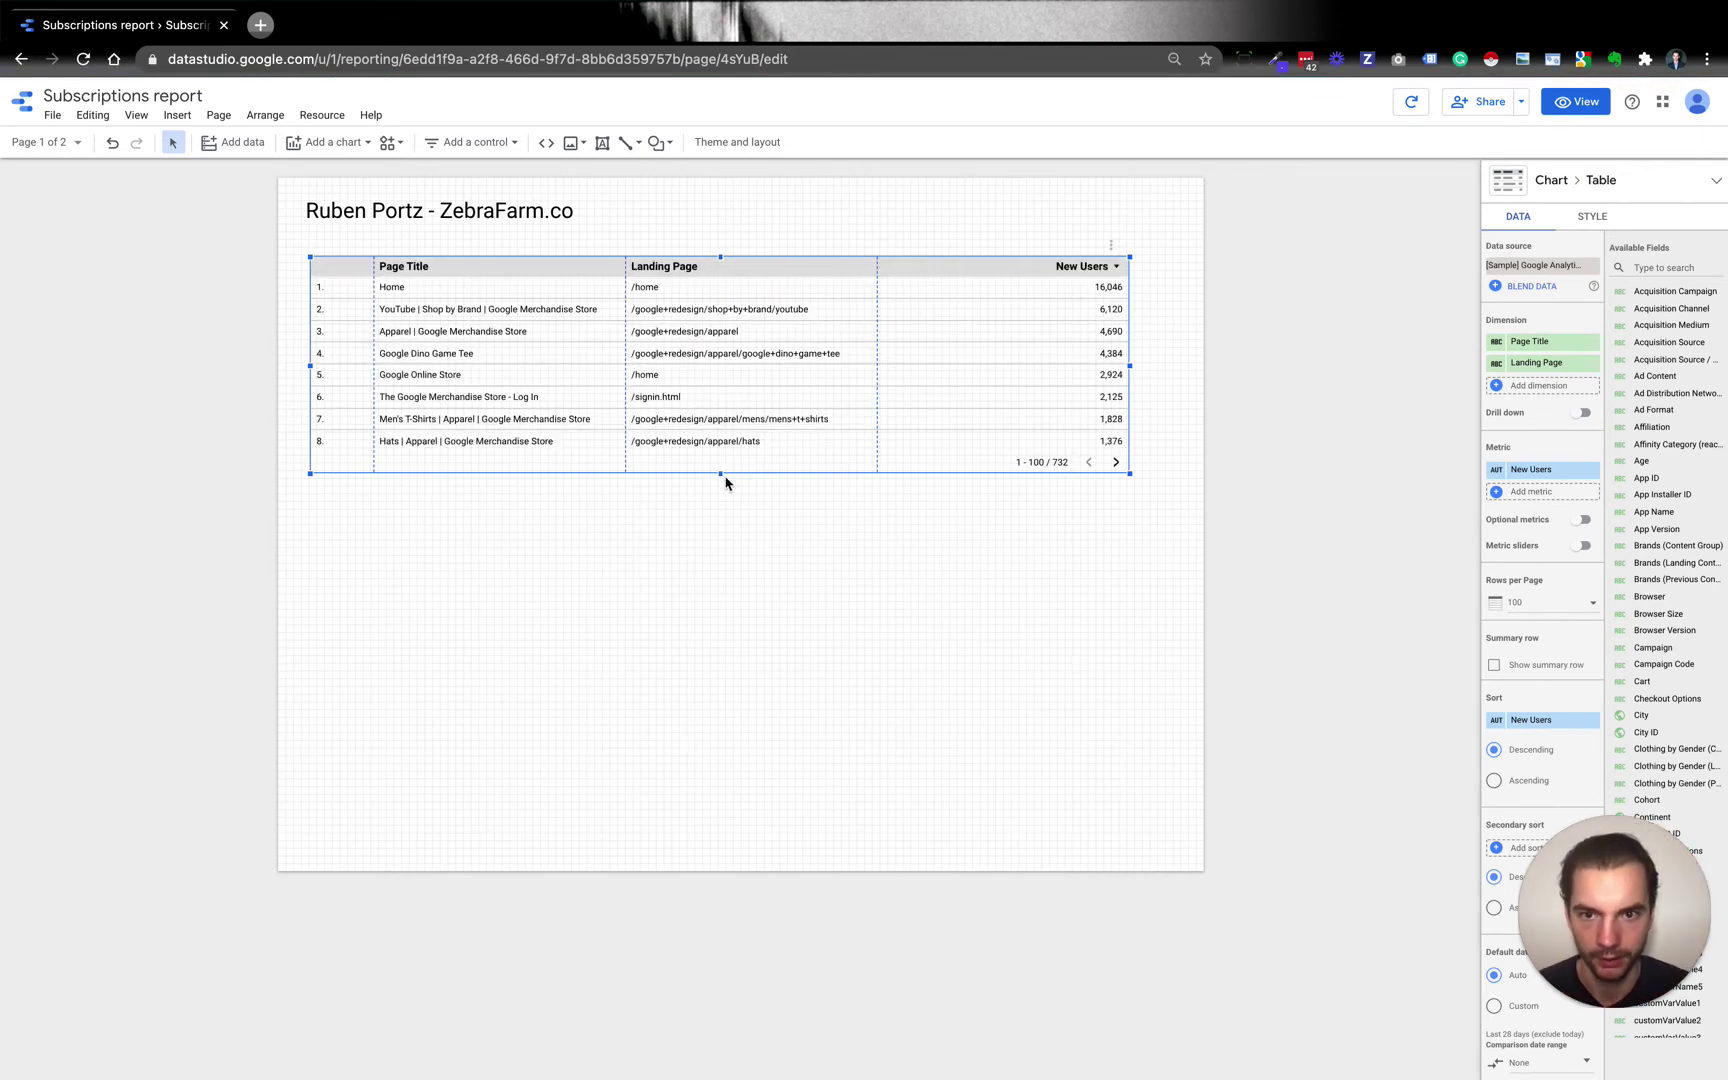
drag(721, 477, 721, 573)
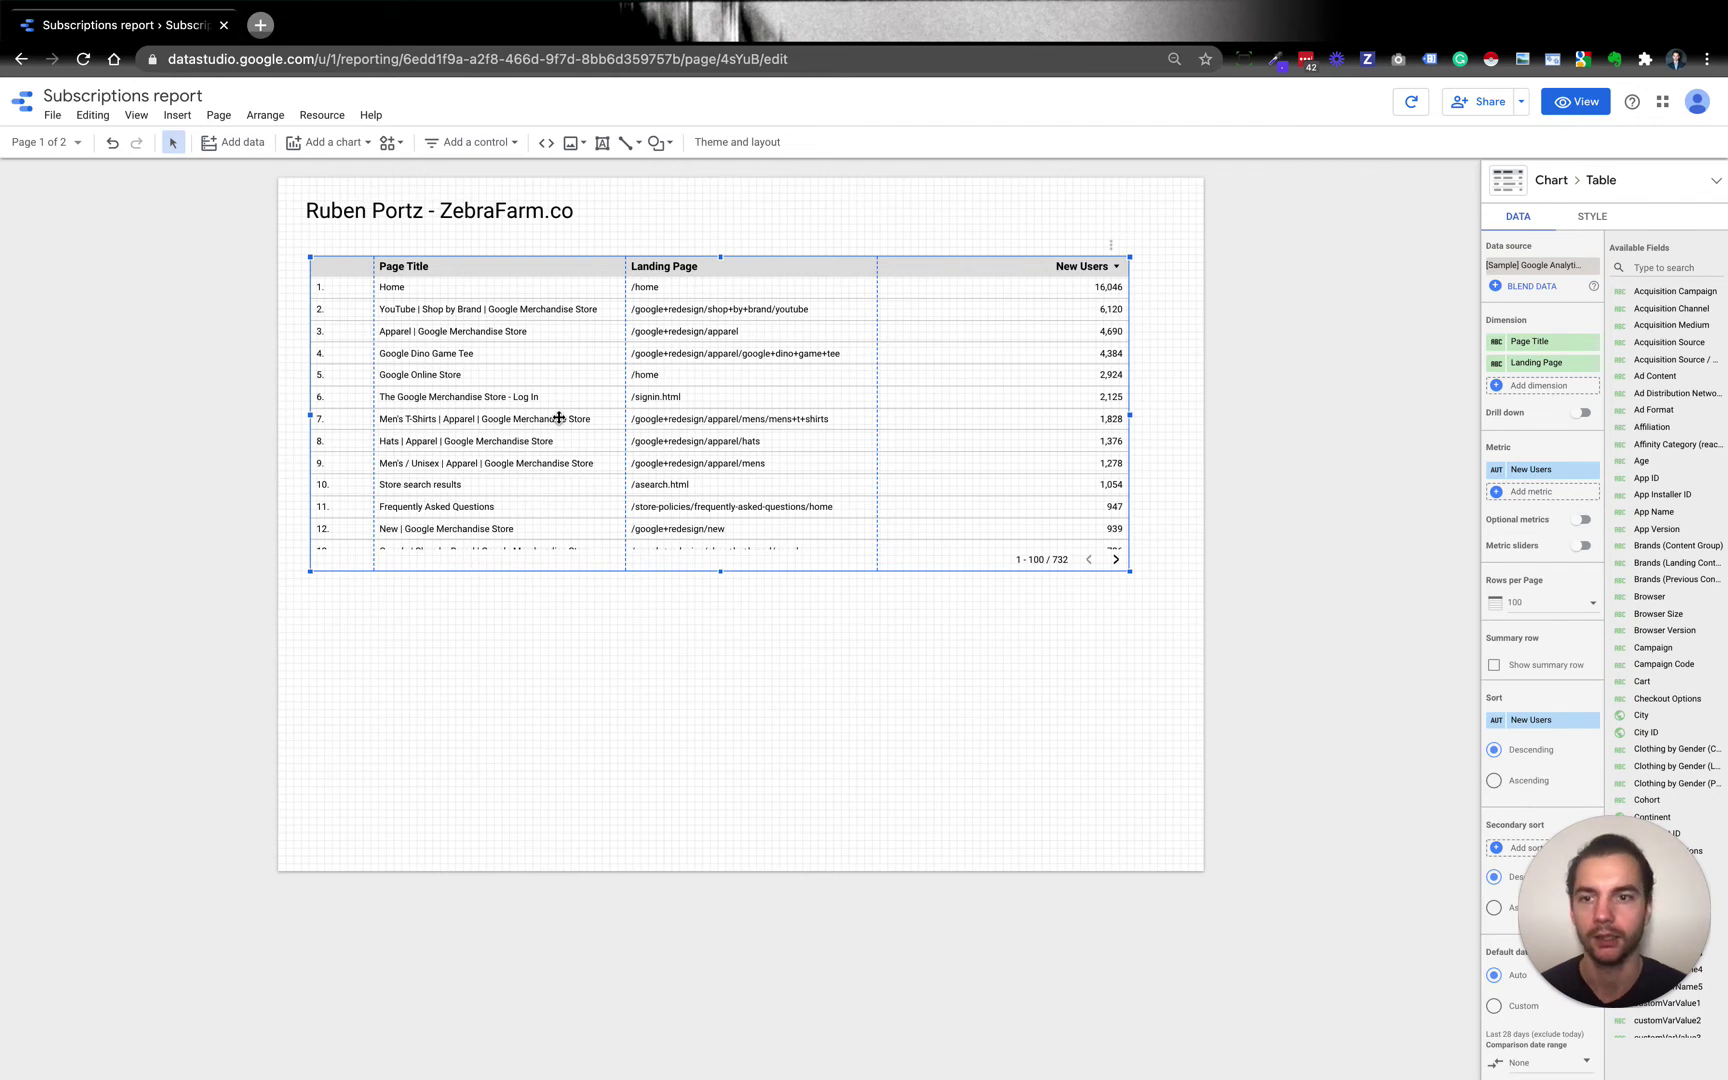
click(1548, 341)
text(source)
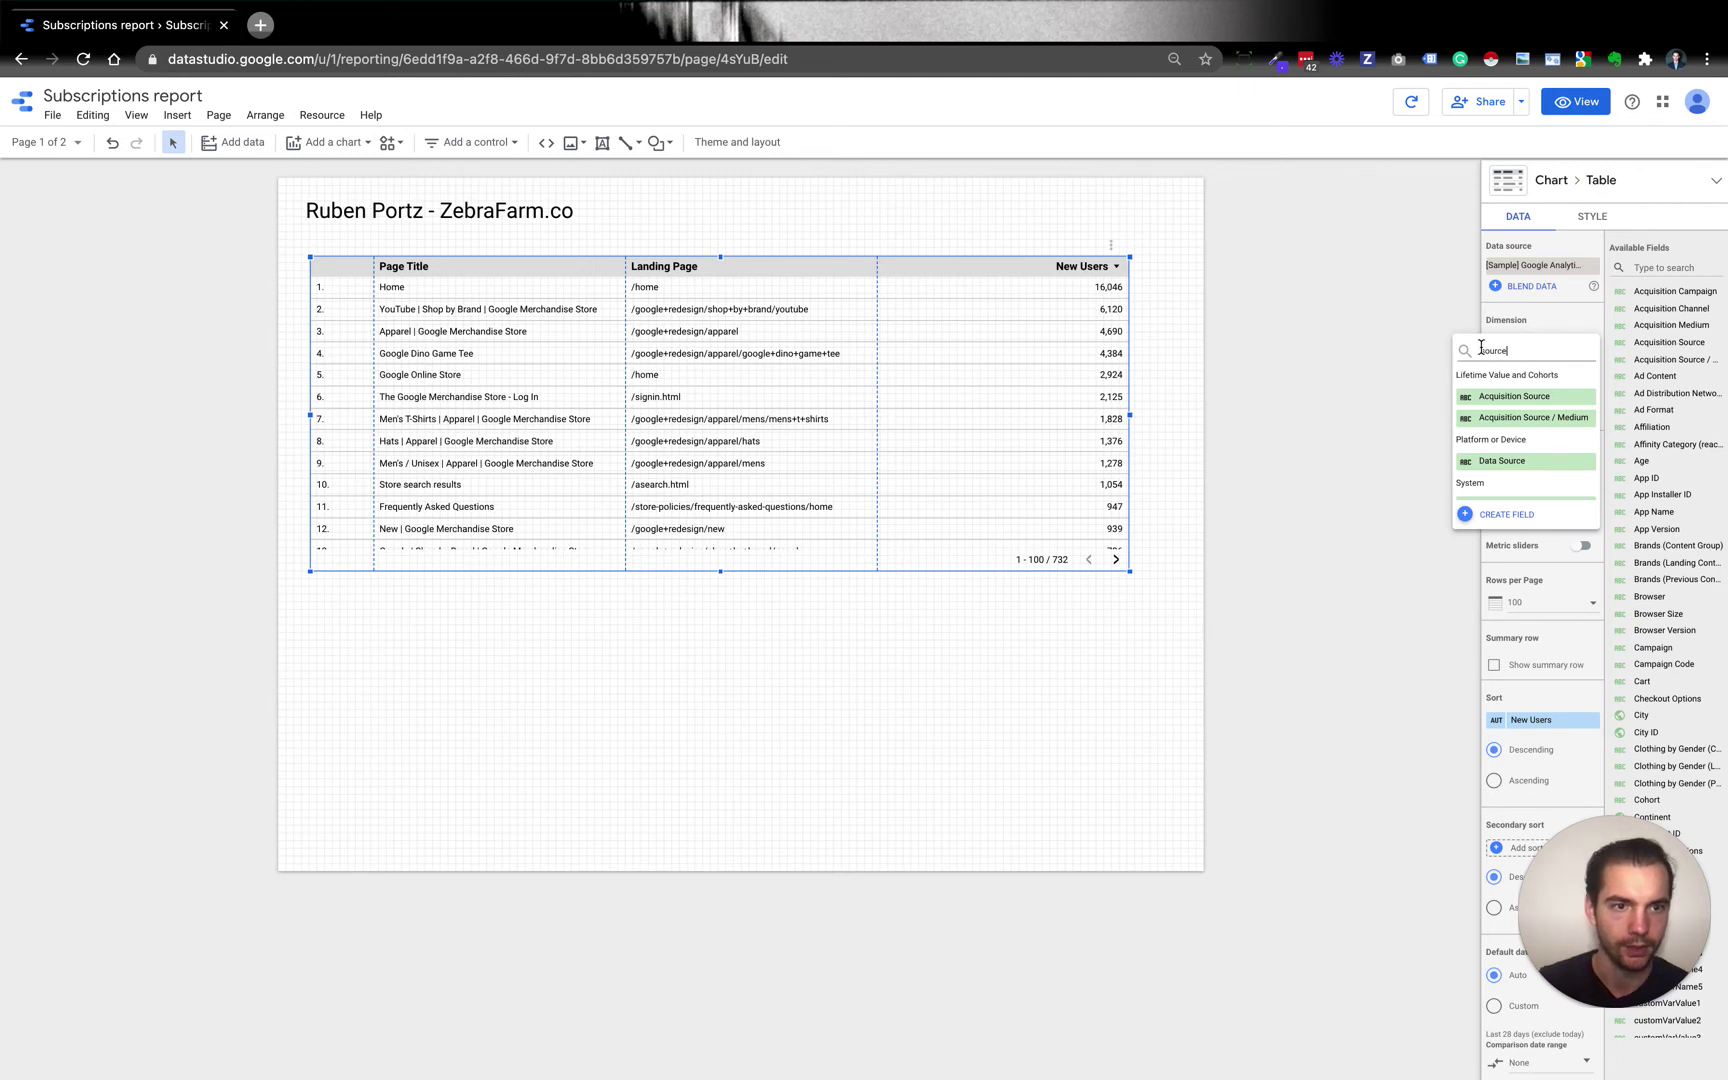
key(Escape)
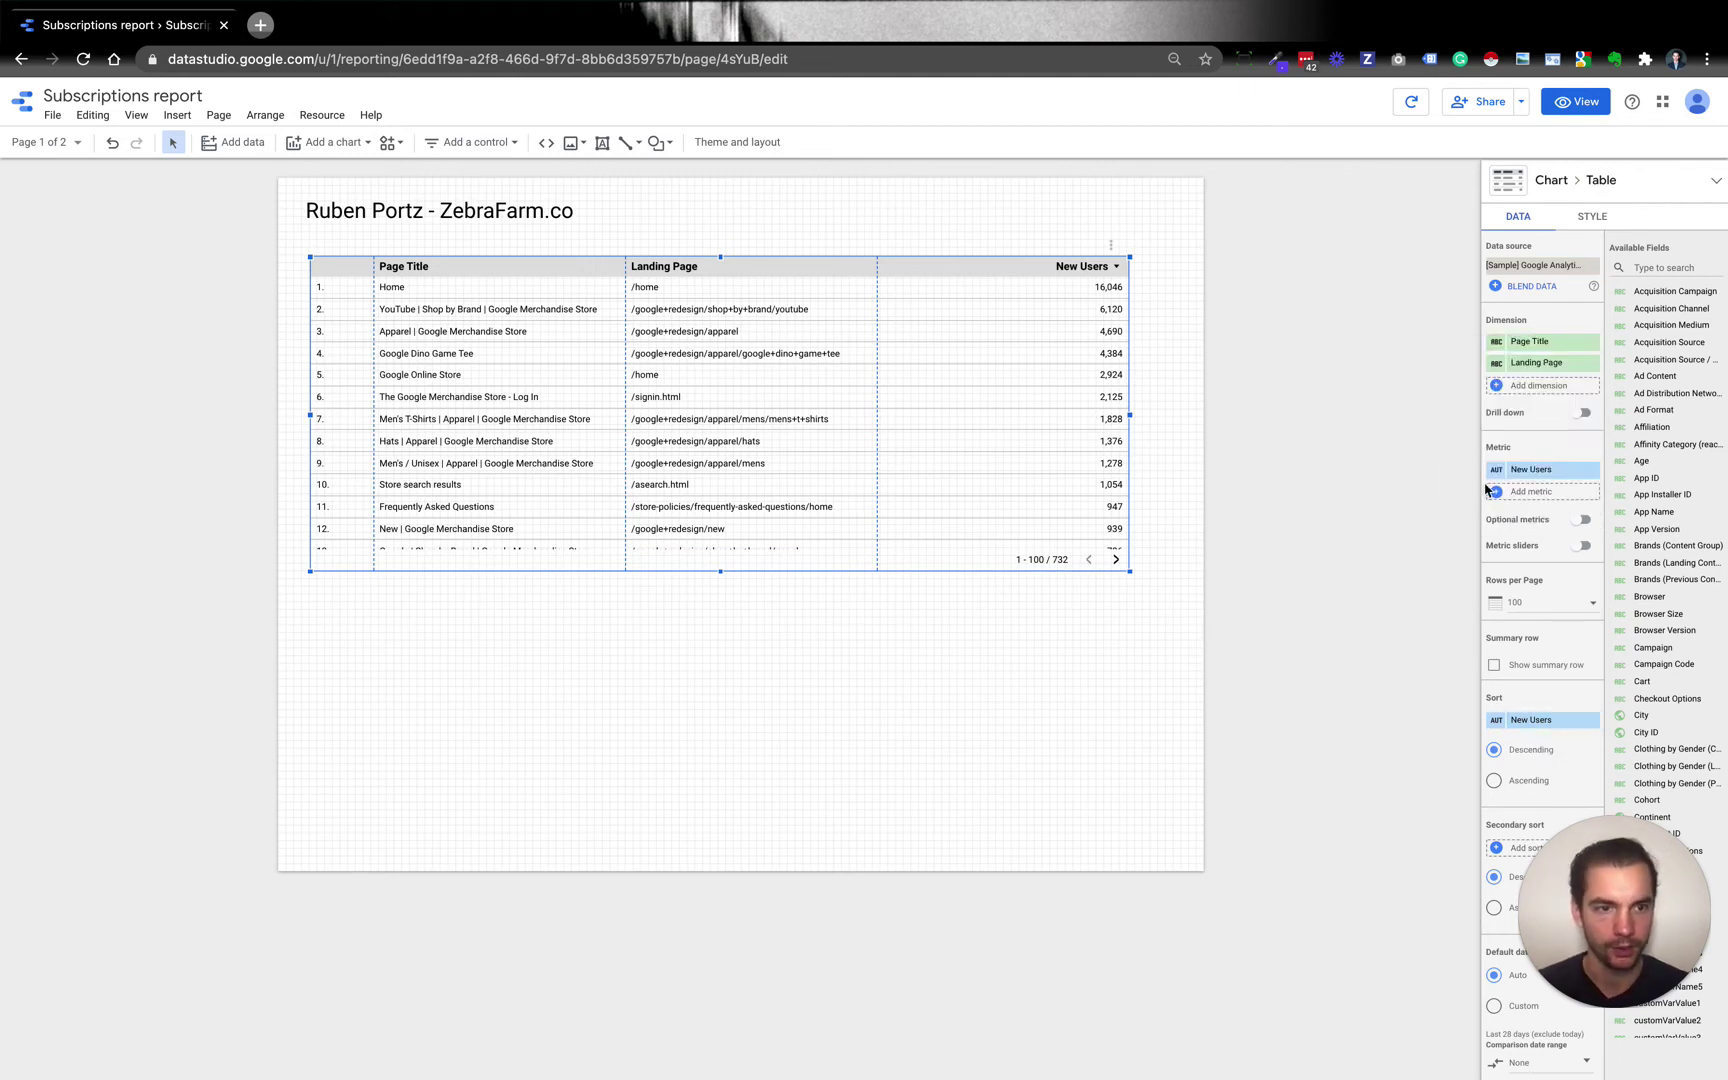
Step: Replace the table's New Users metric with Source from the traffic sources fields
click(1520, 470)
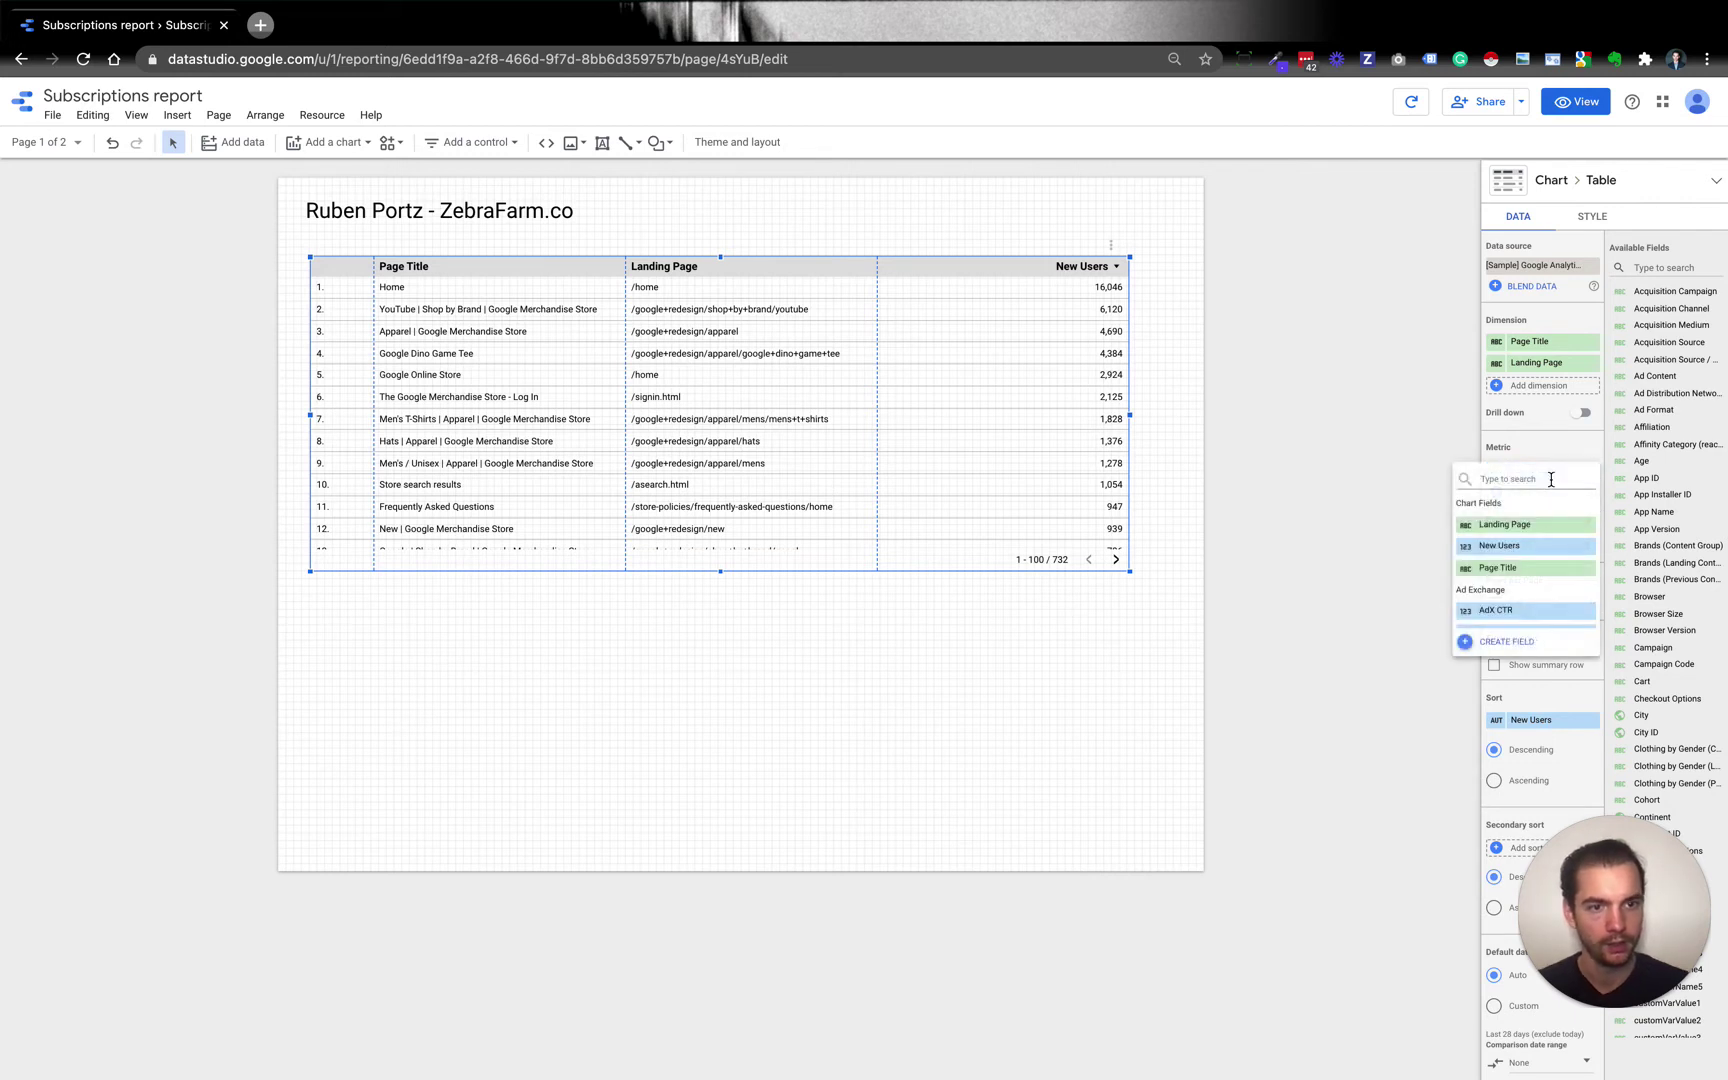
text(source)
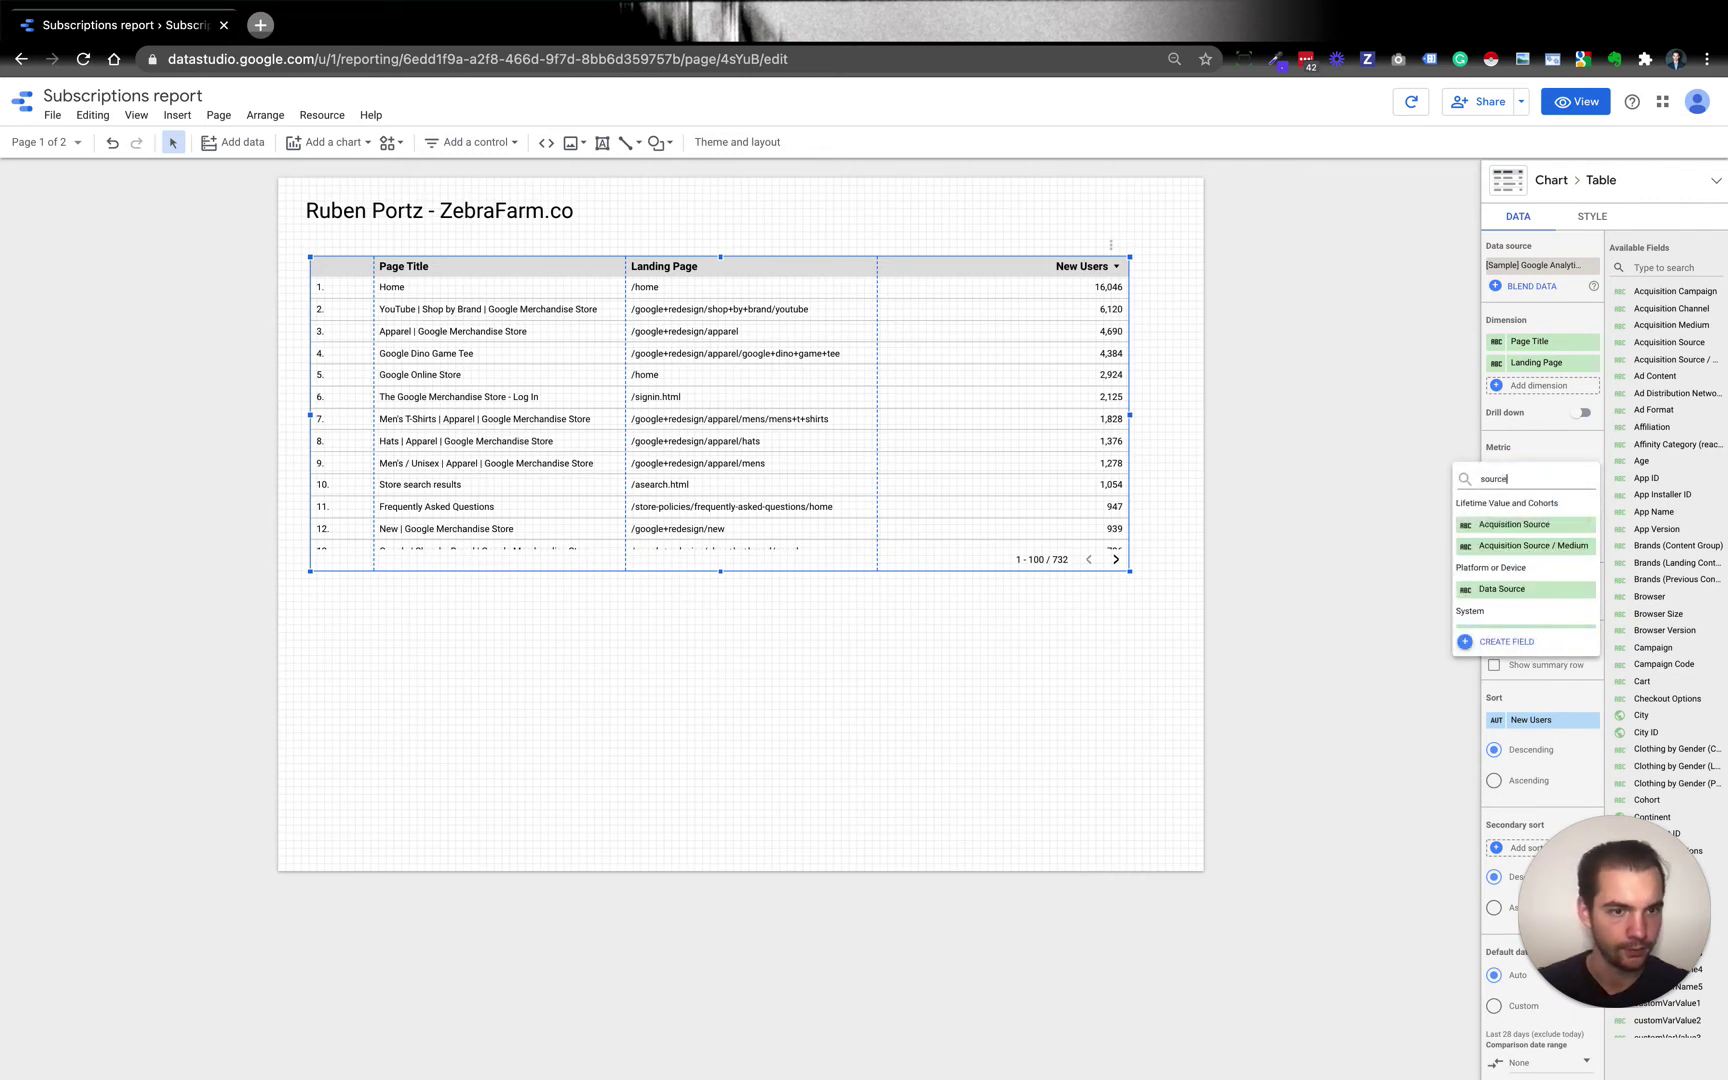
scroll(1535, 563, down, 1)
scroll(1531, 563, down, 2)
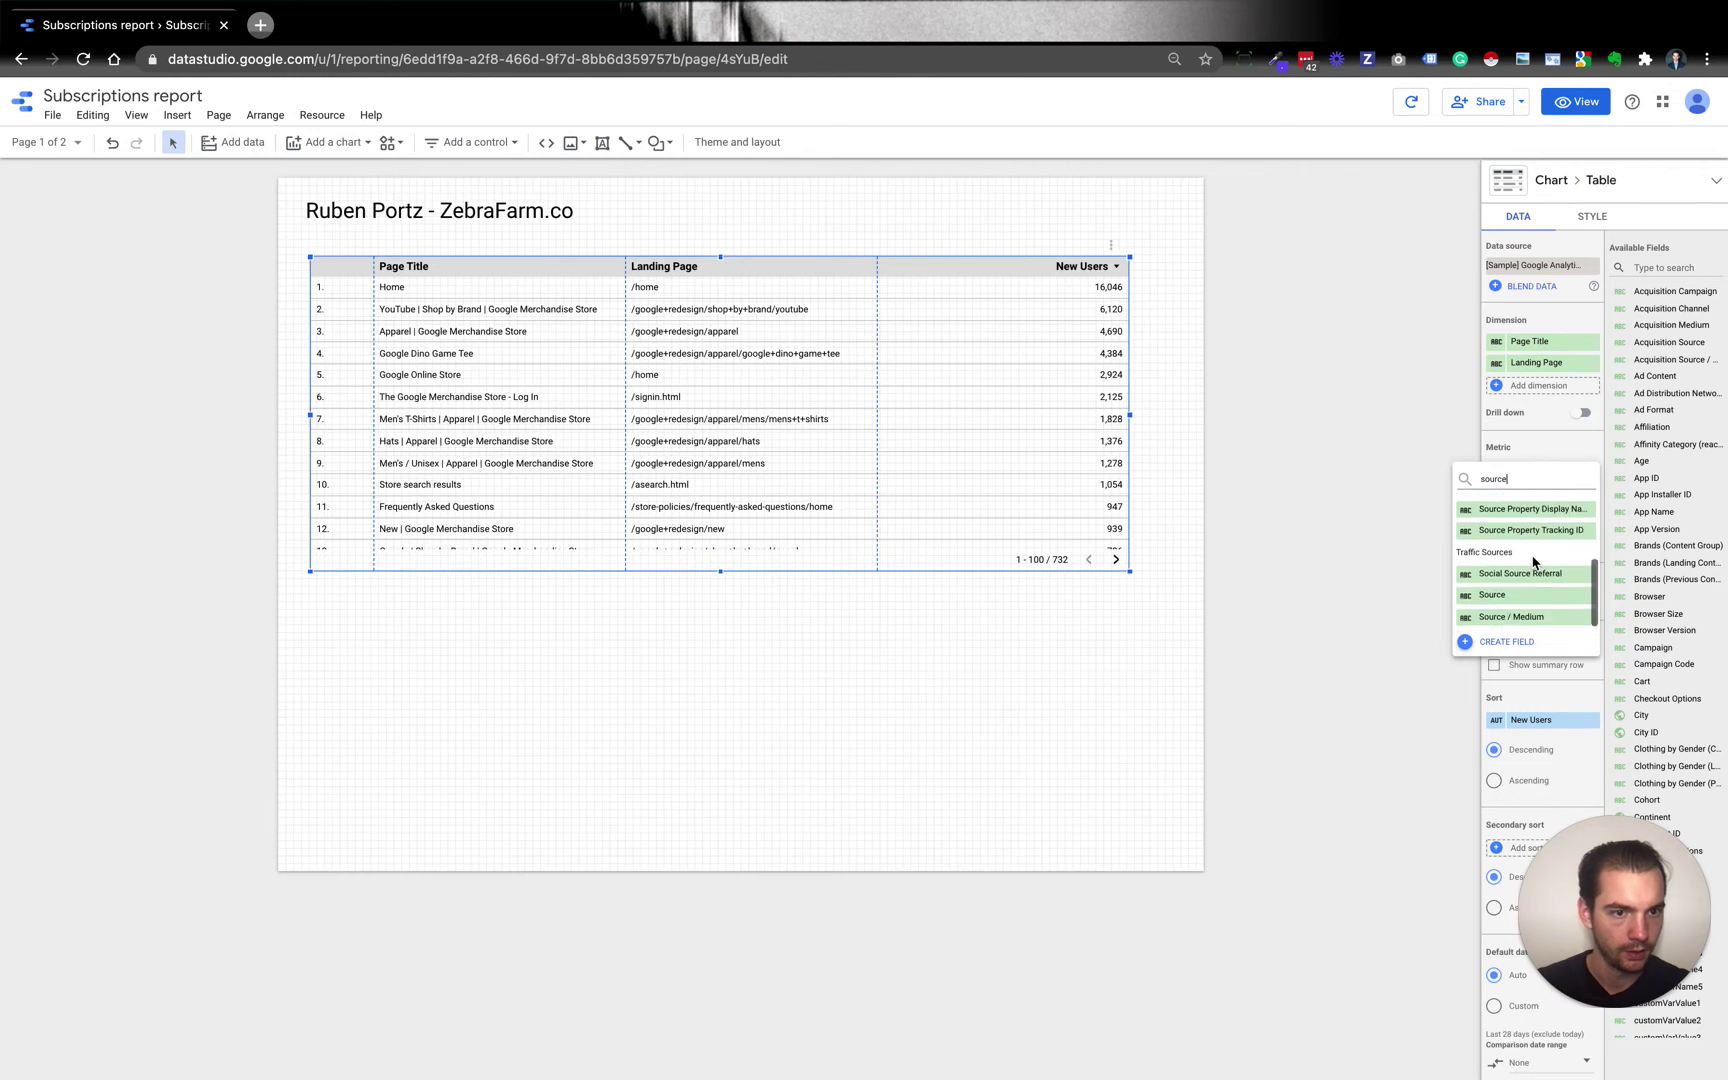
click(1532, 622)
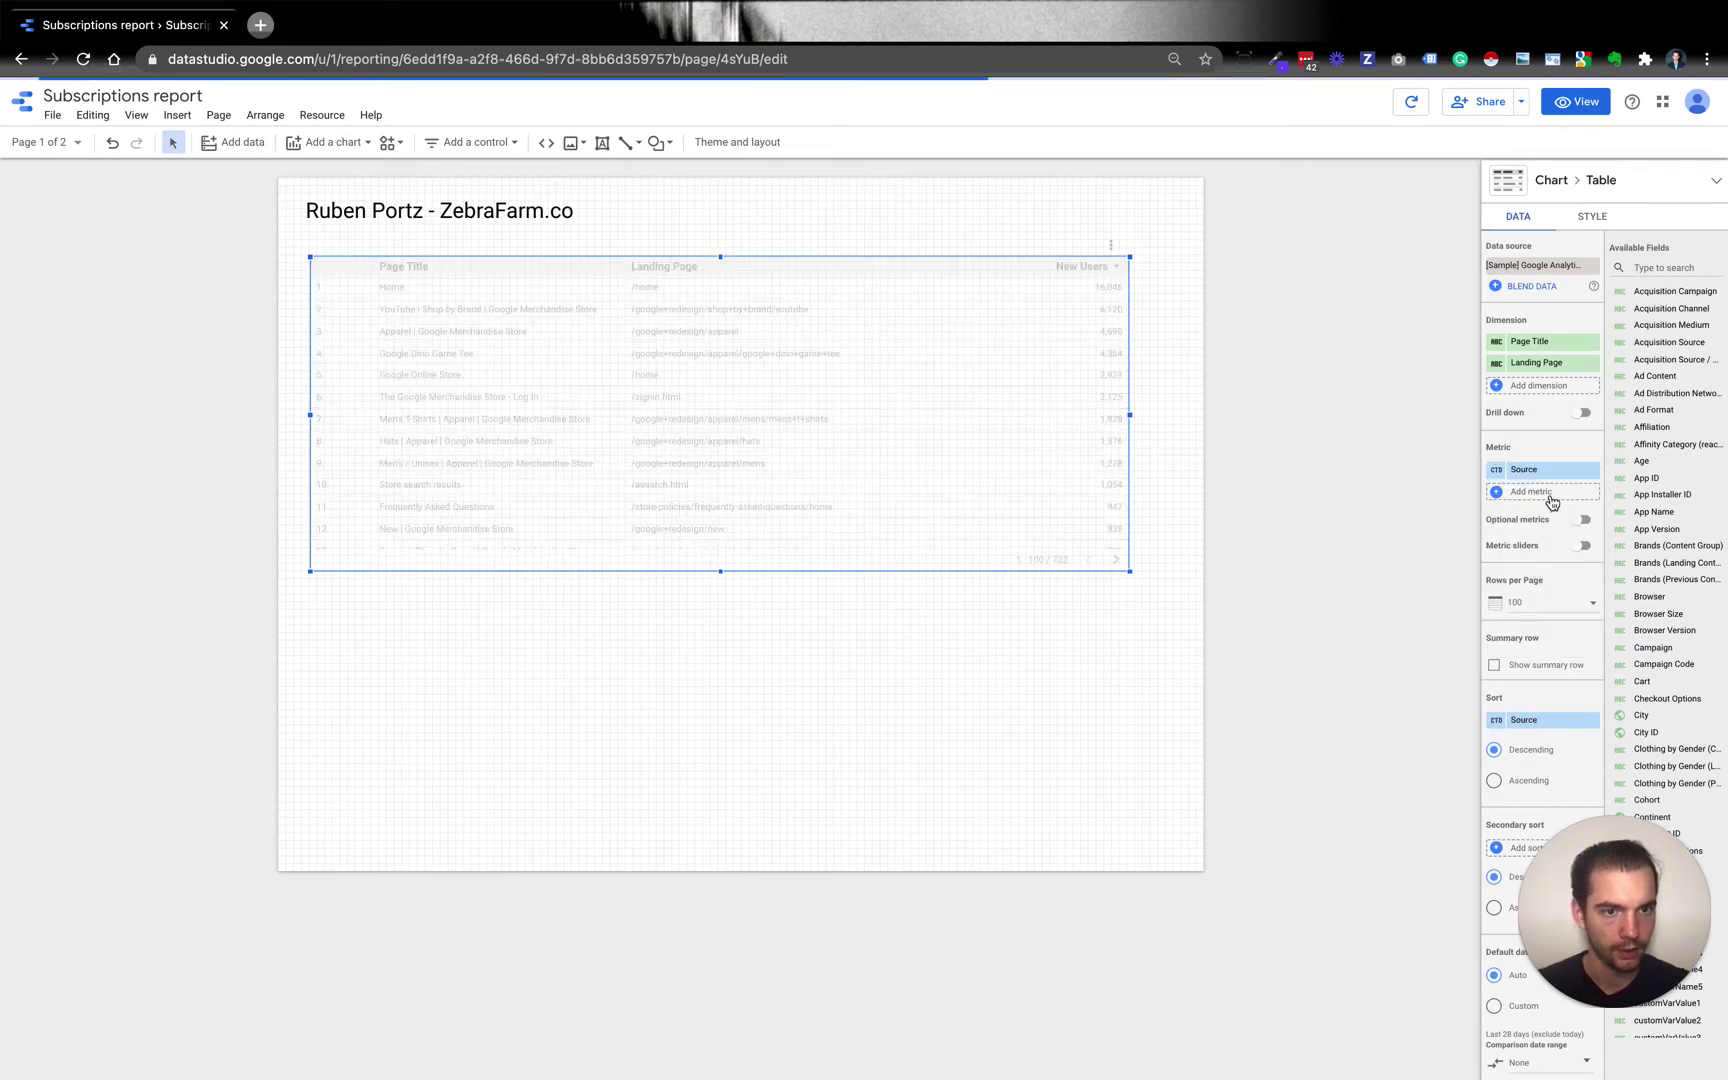
Step: Add Medium as a second metric of the table and widen its column slightly
click(1549, 493)
text(a)
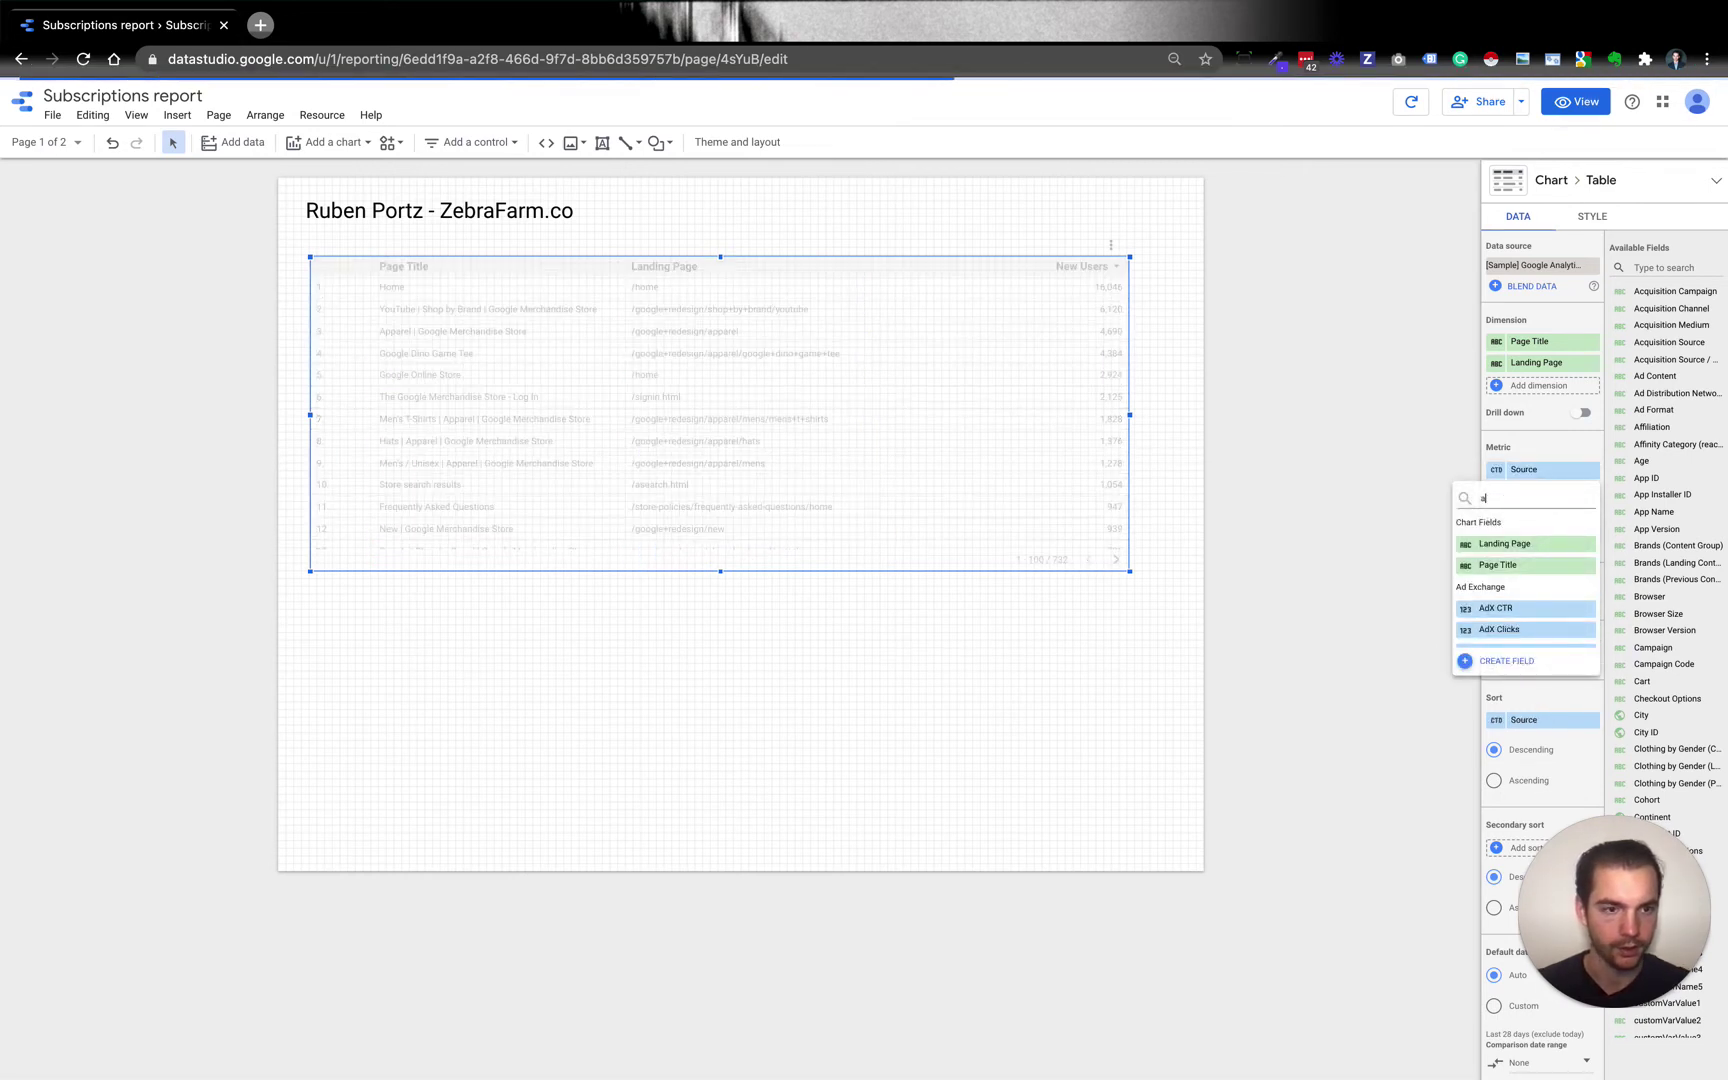
key(BackSpace)
text(medium)
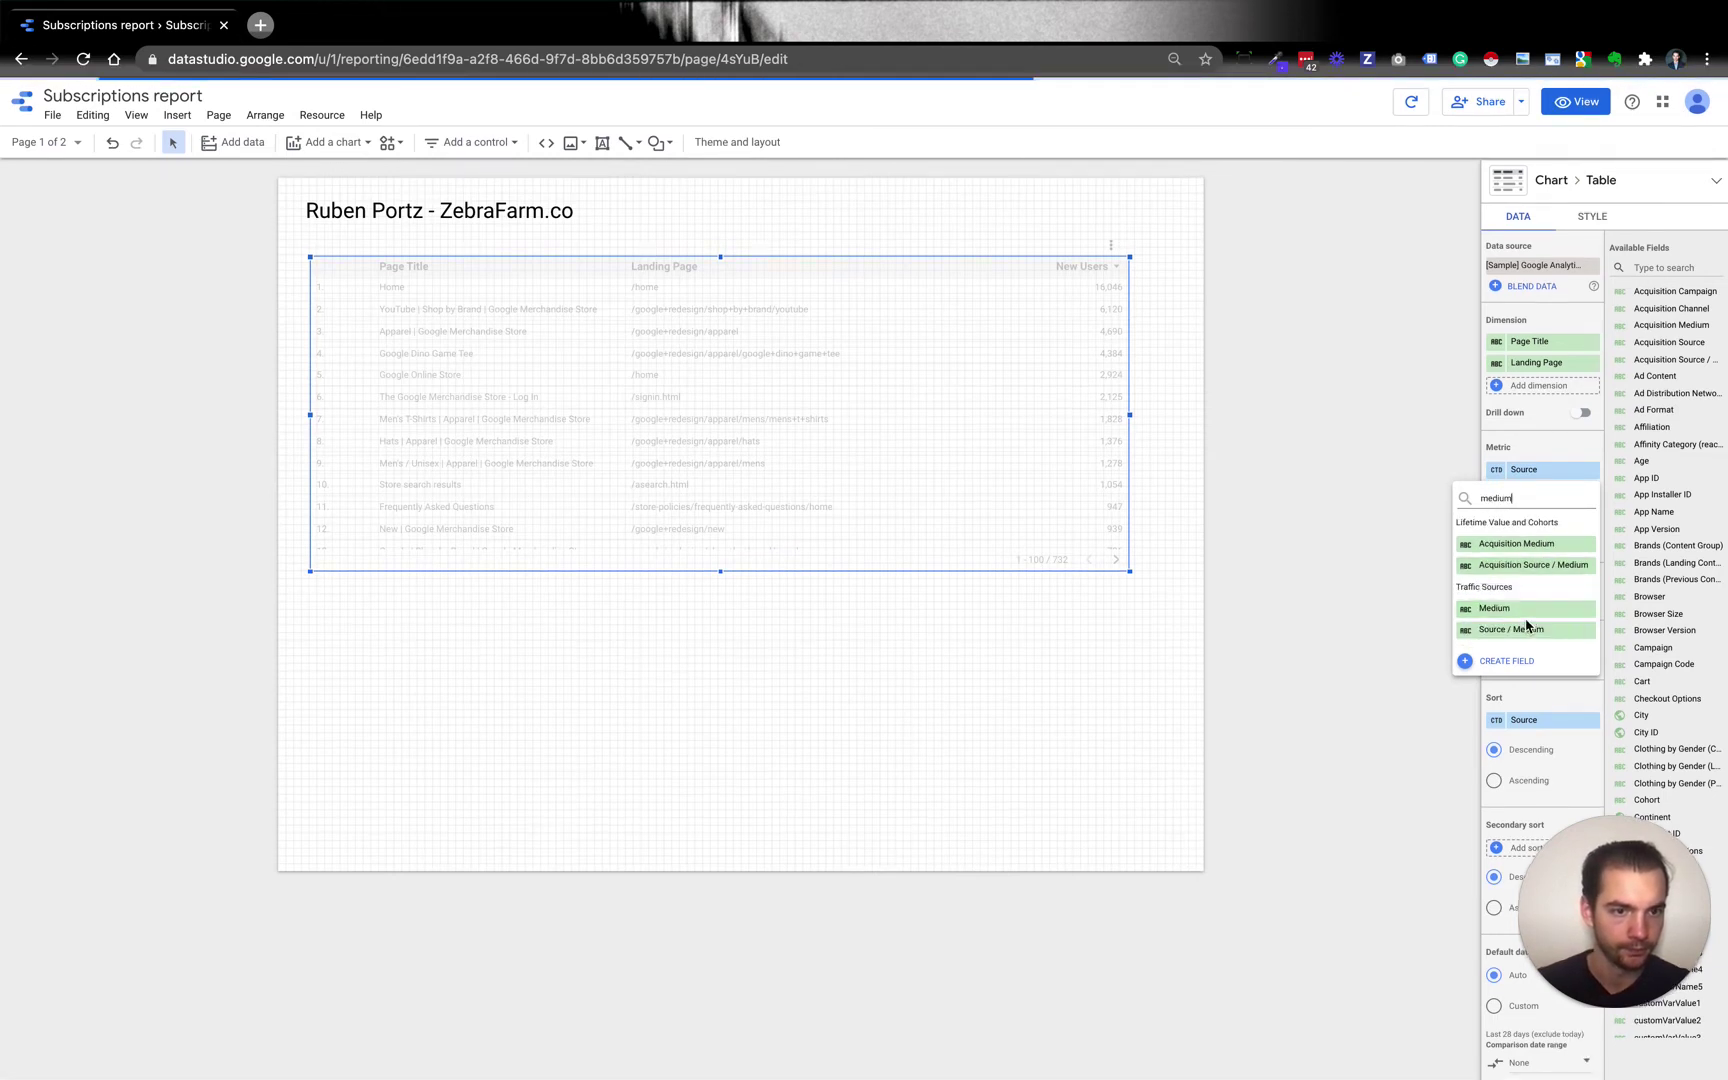
click(1525, 607)
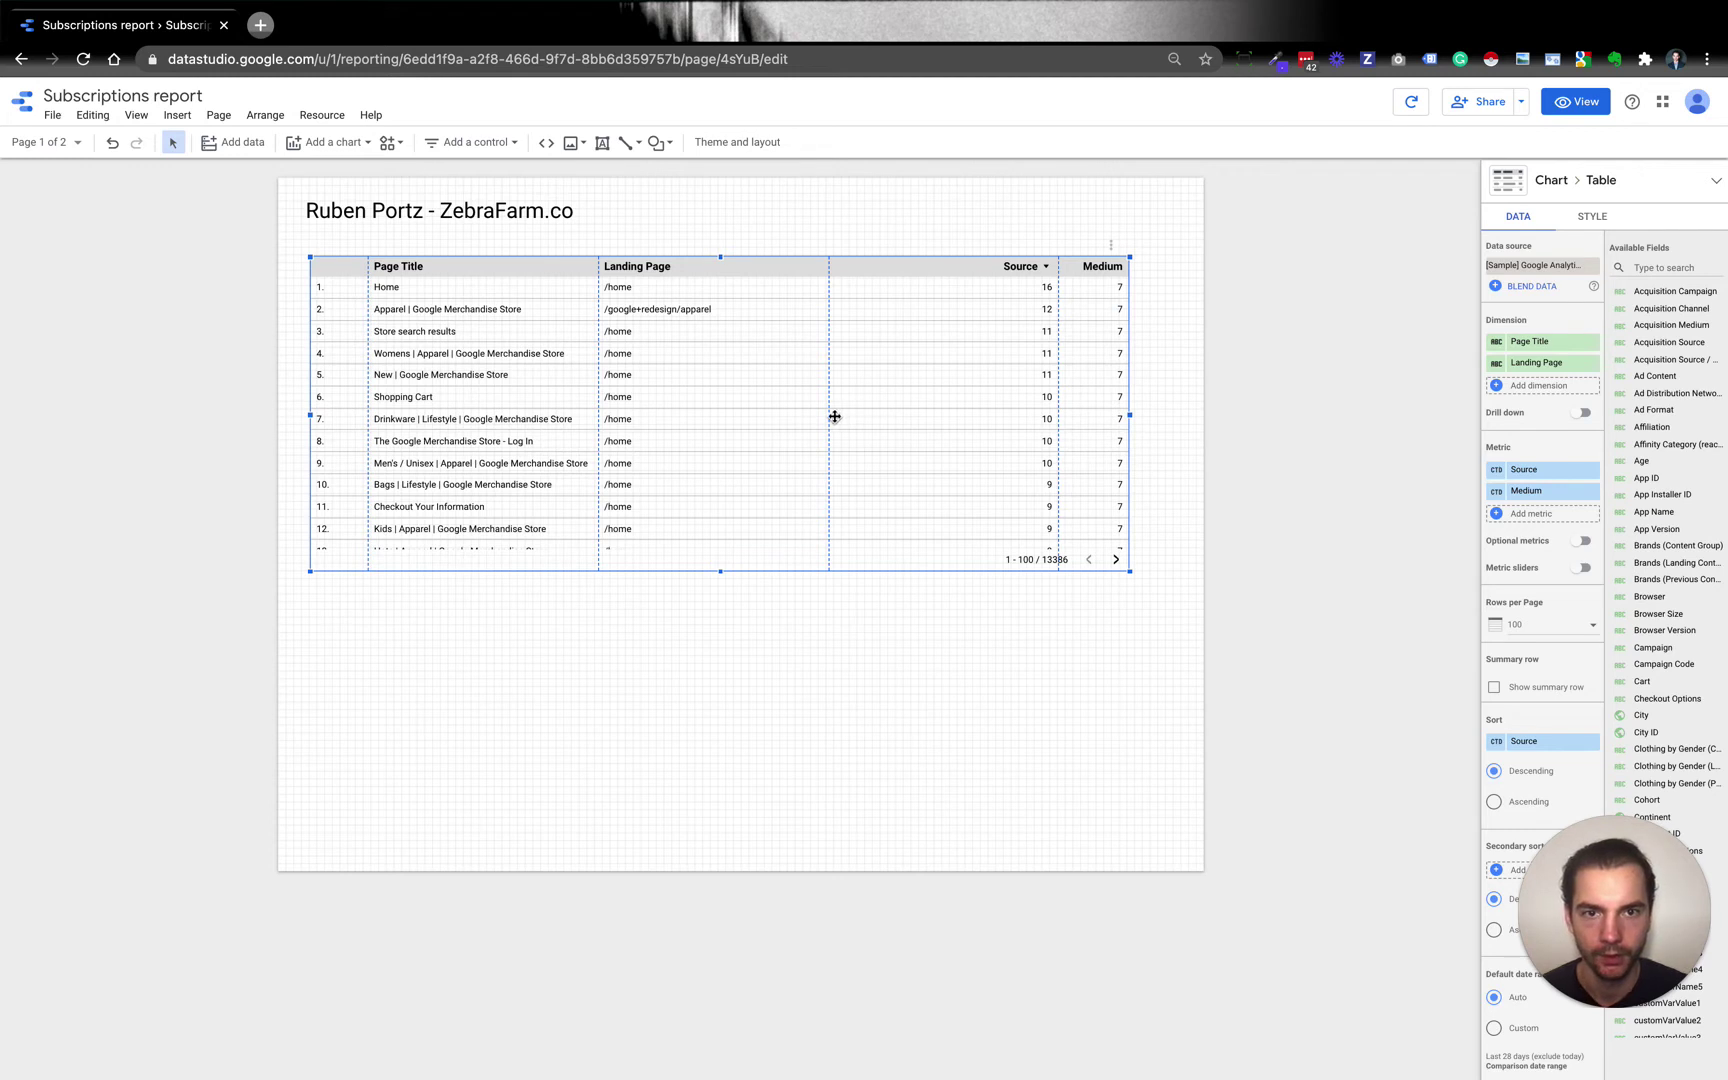
drag(1058, 333, 1017, 345)
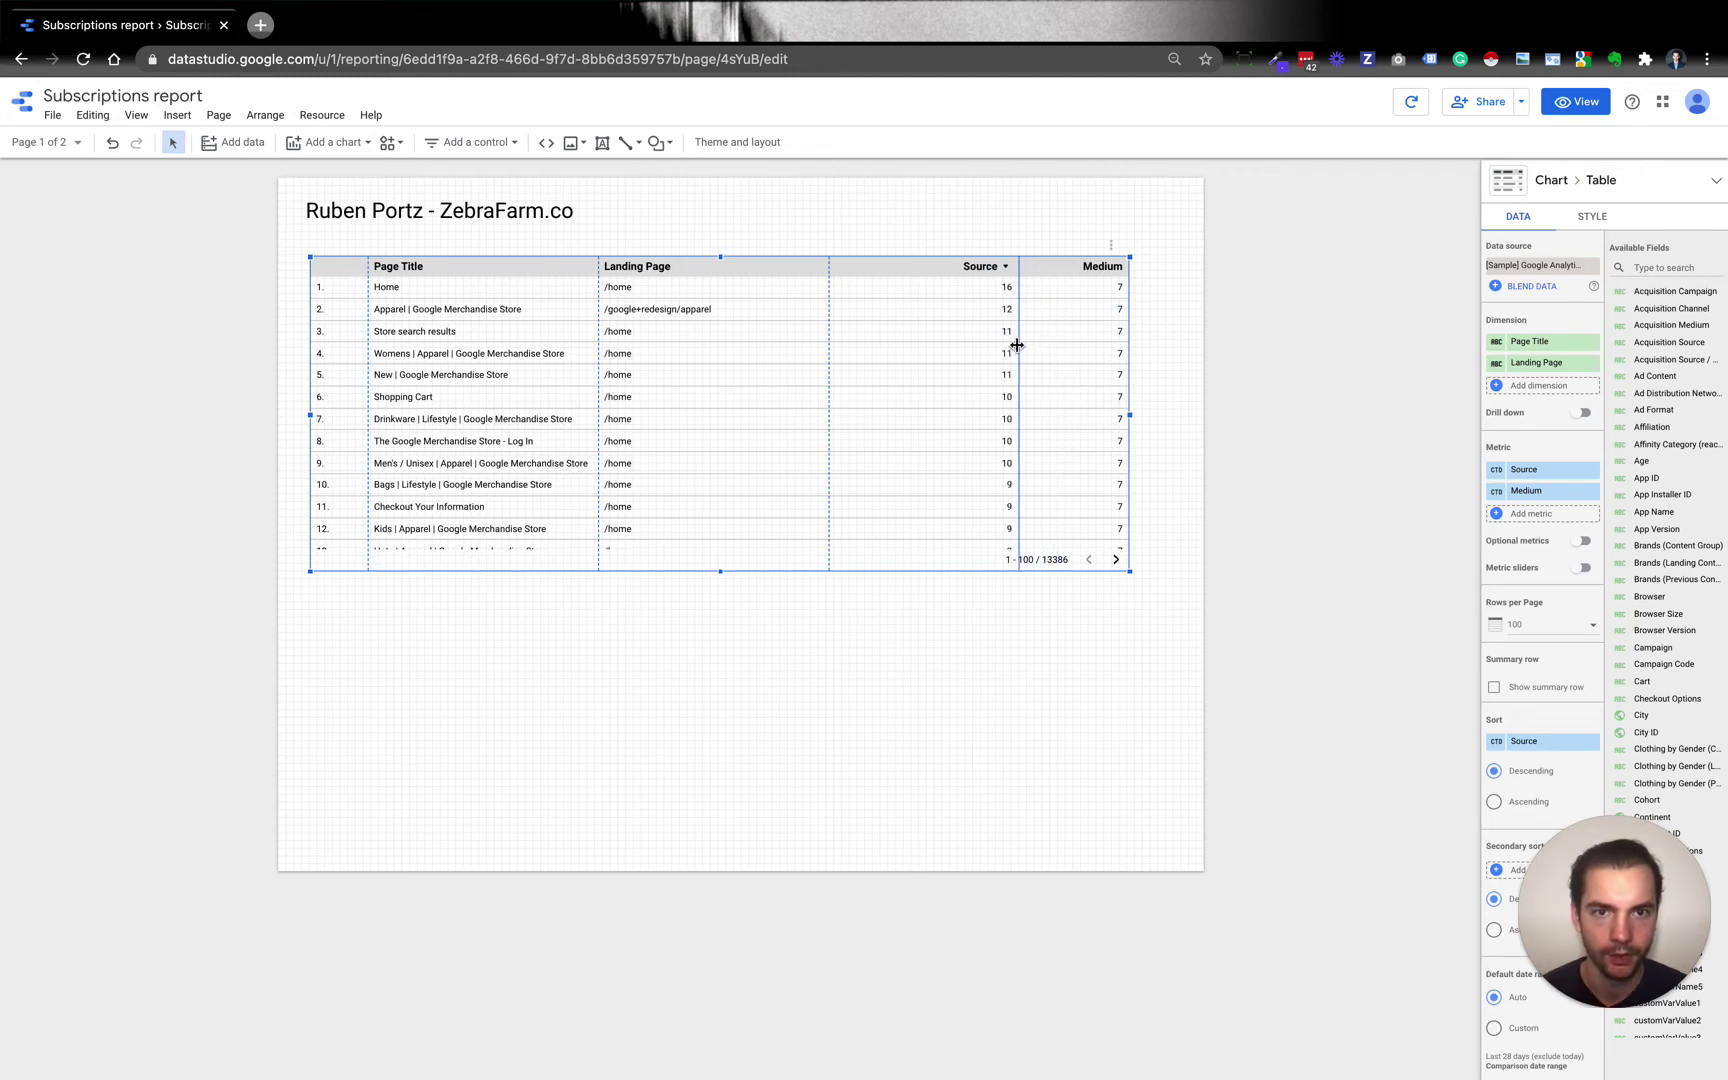
click(1048, 595)
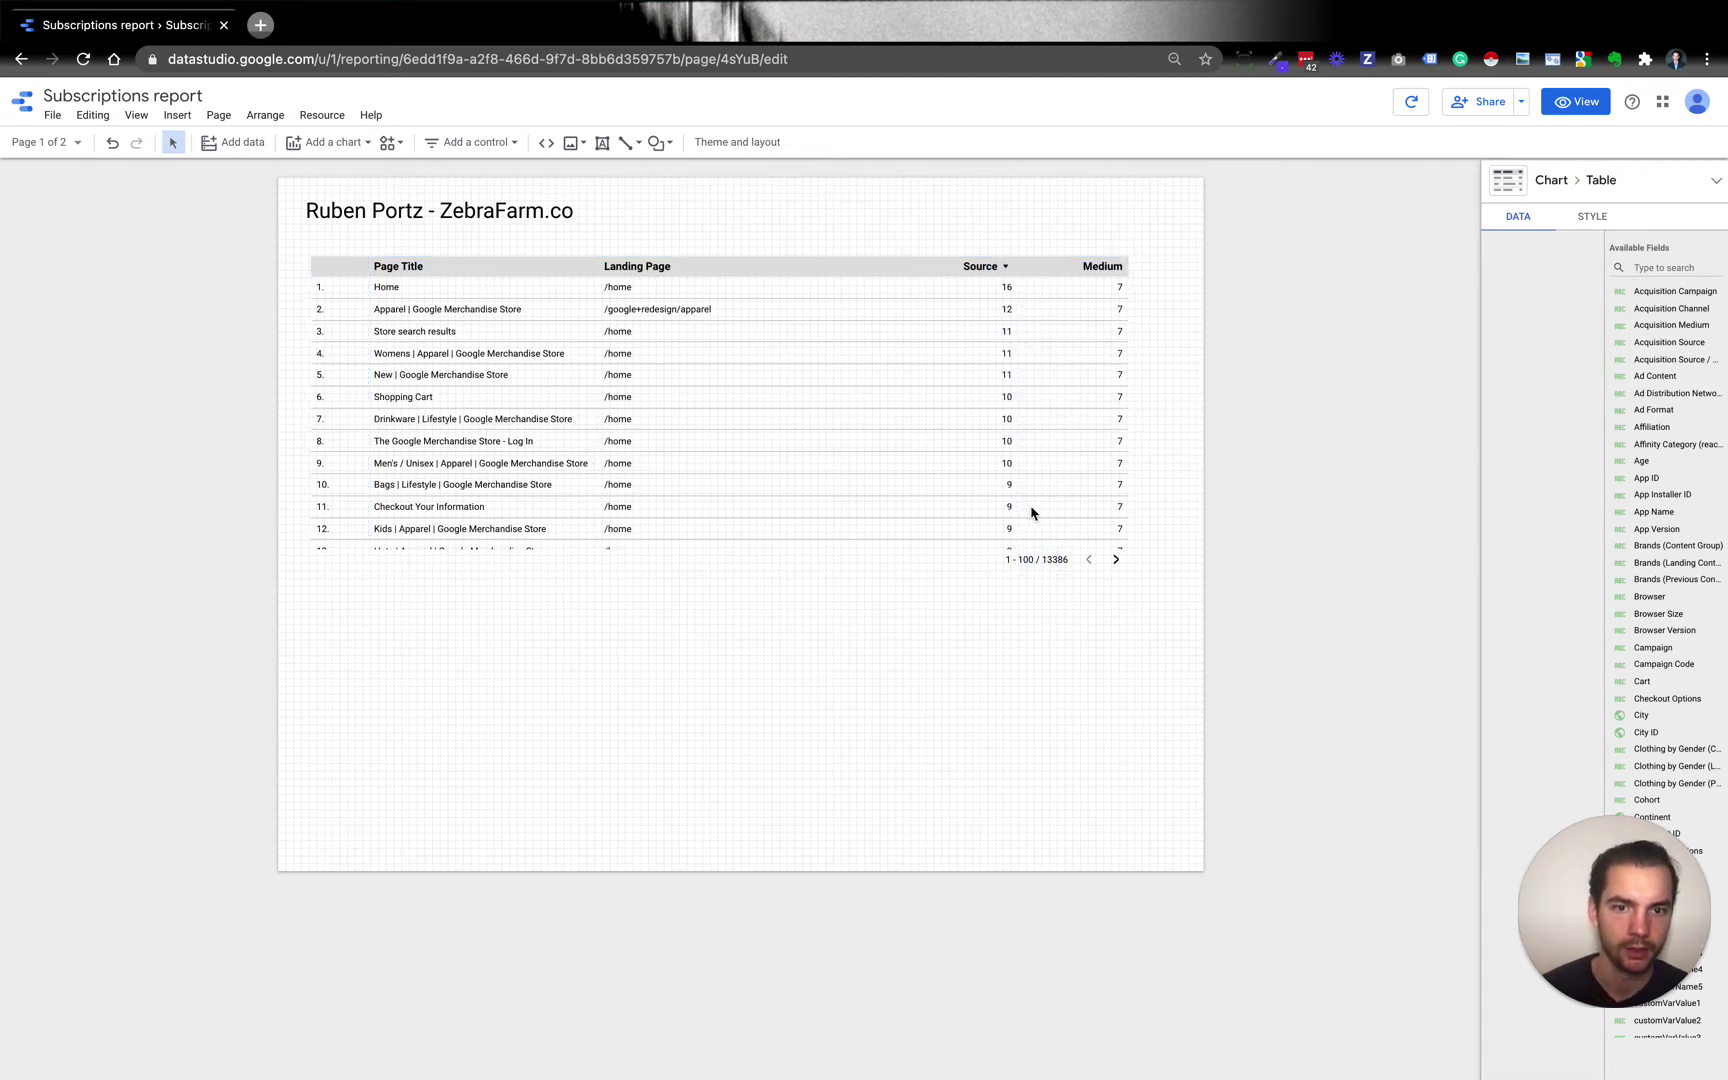
Step: Add Source and Medium from the traffic sources fields as dimensions of the table
click(1005, 420)
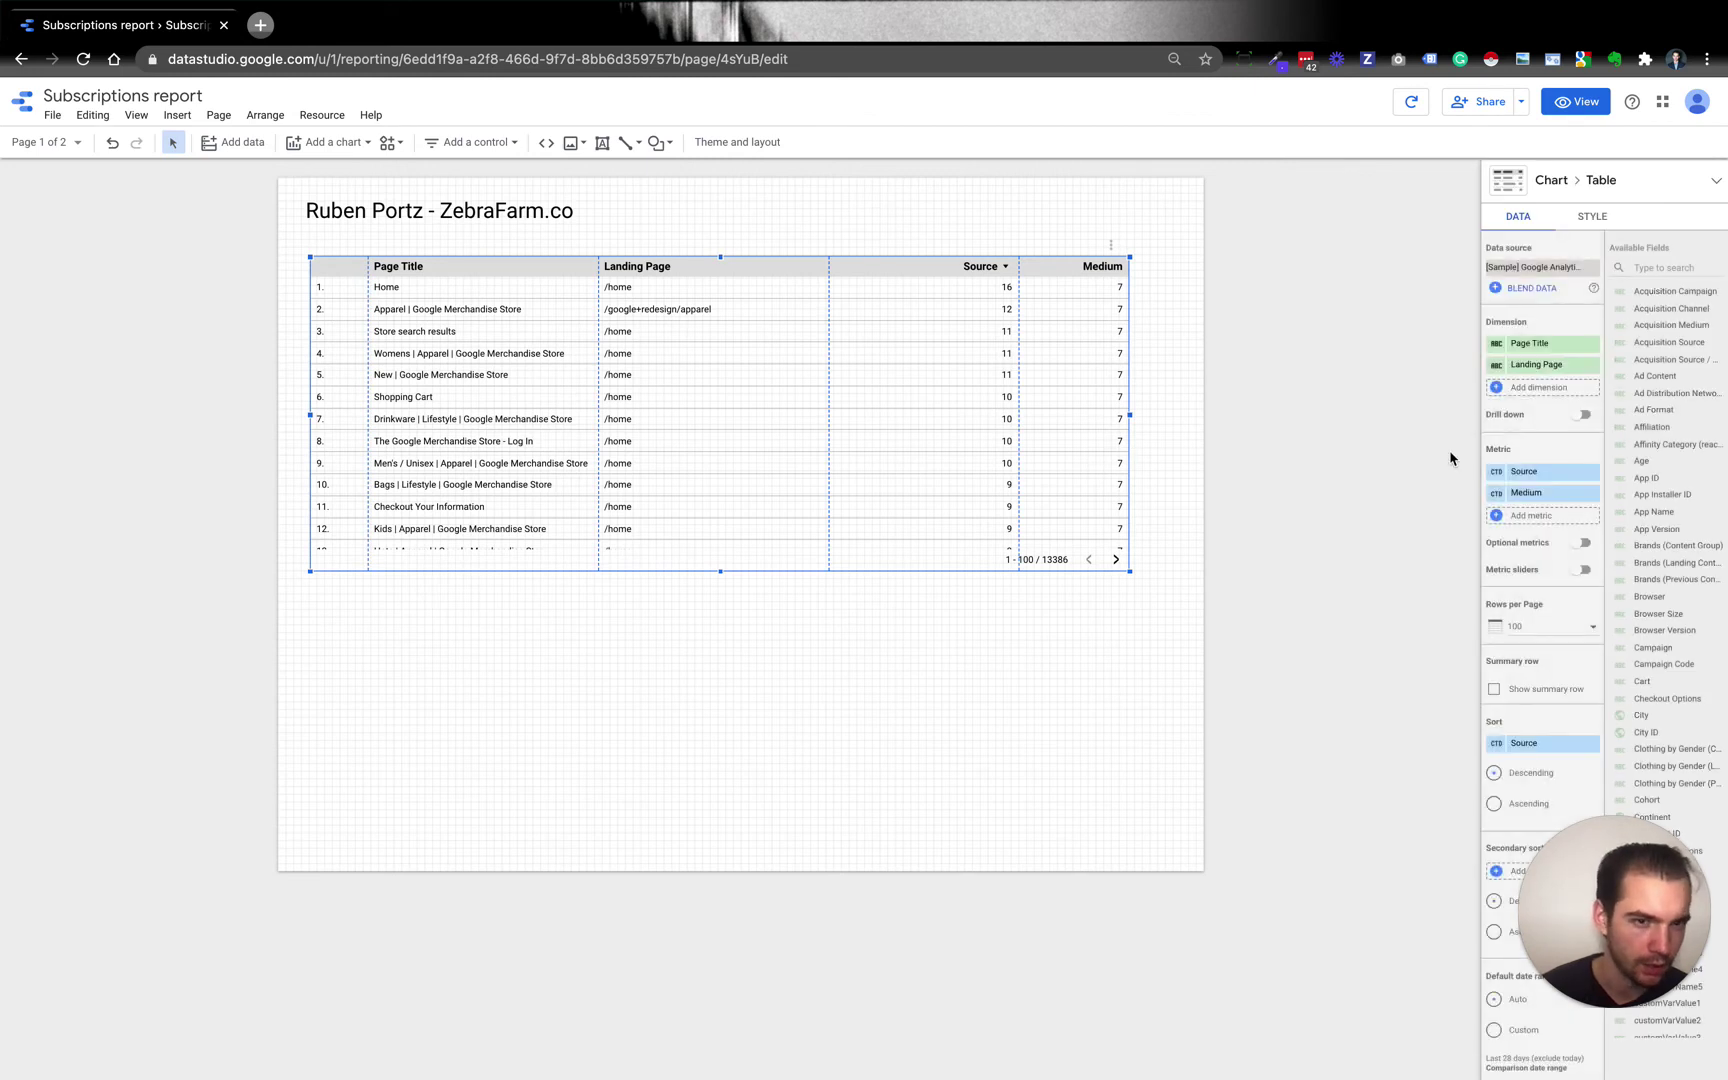
click(1541, 387)
text(source)
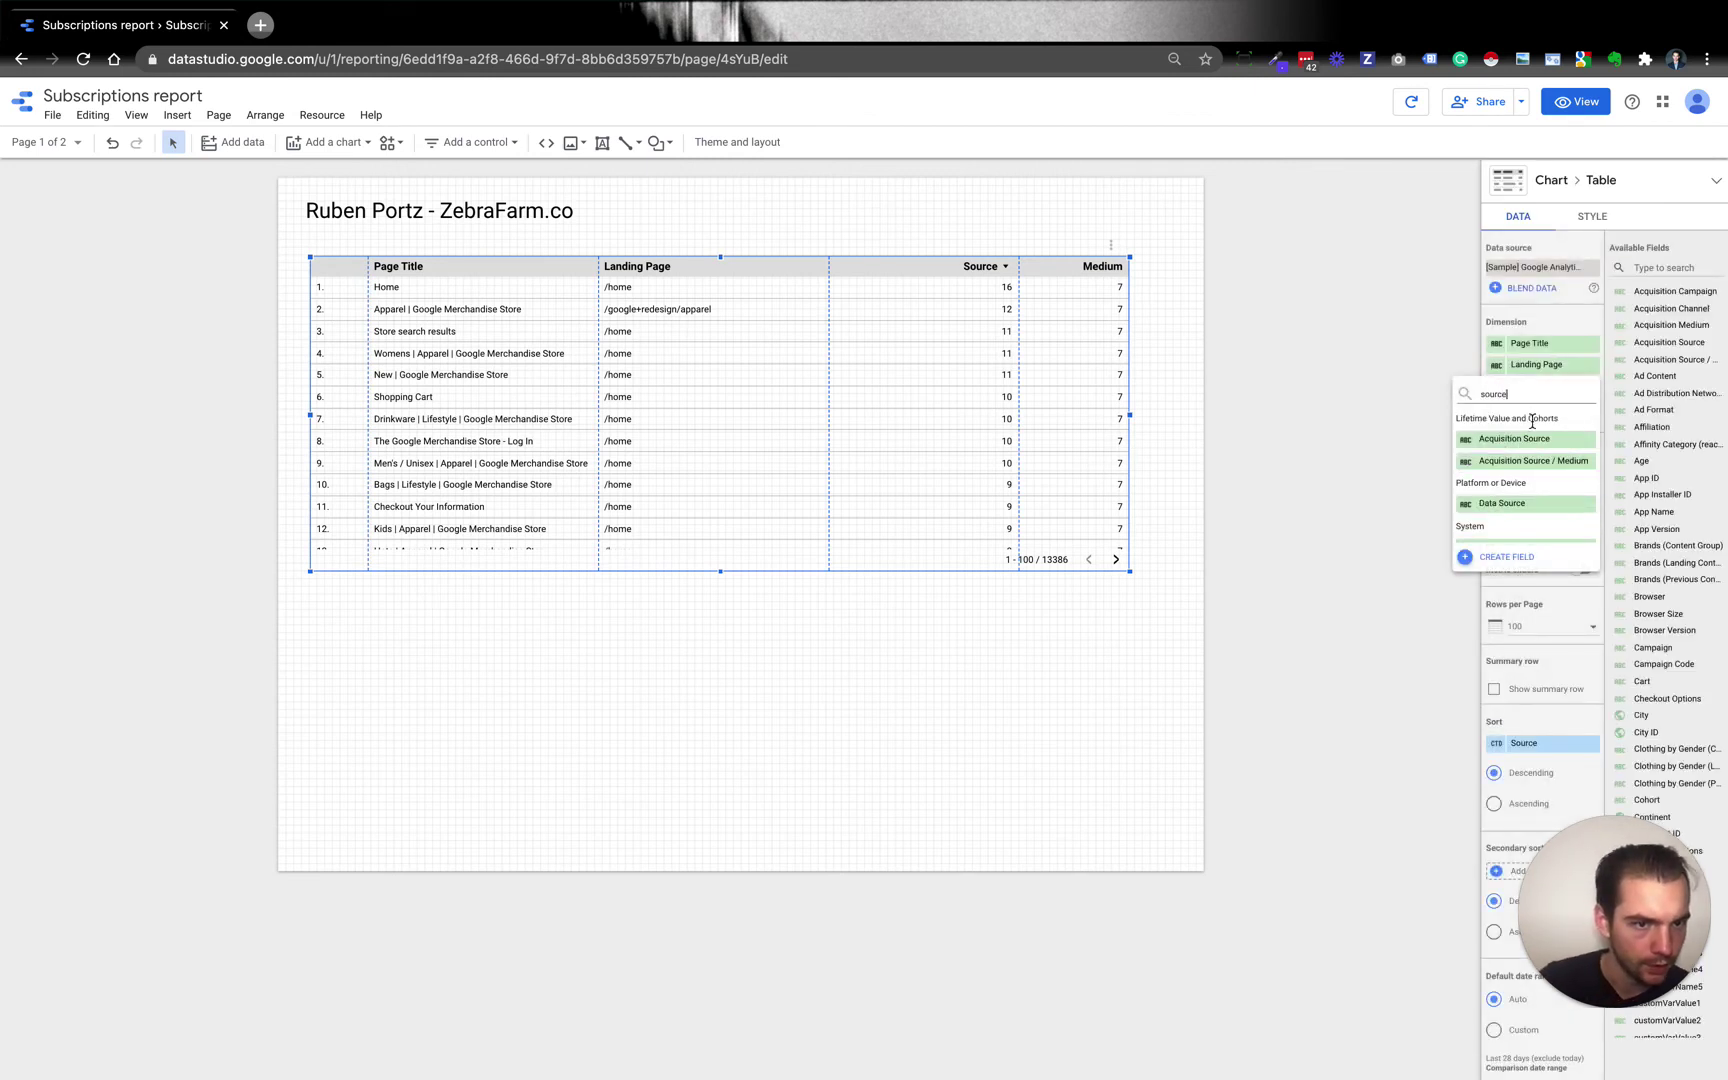
scroll(1530, 460, down, 5)
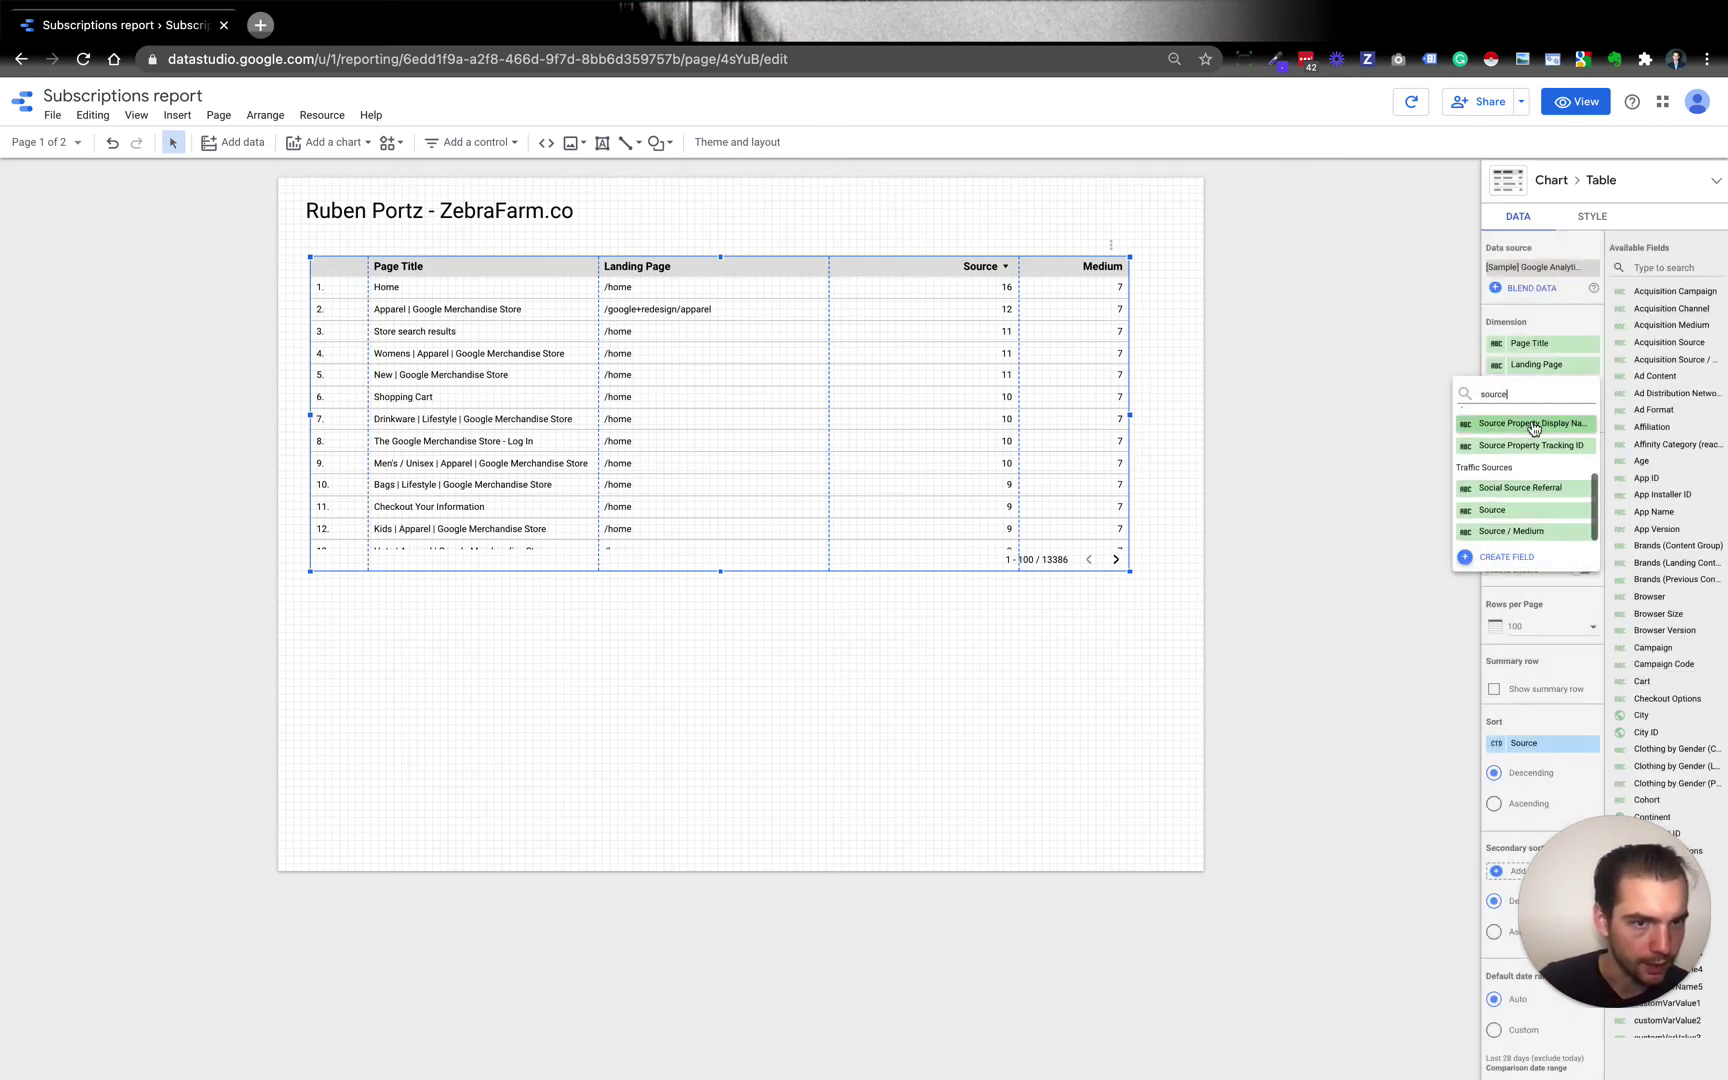
click(1526, 507)
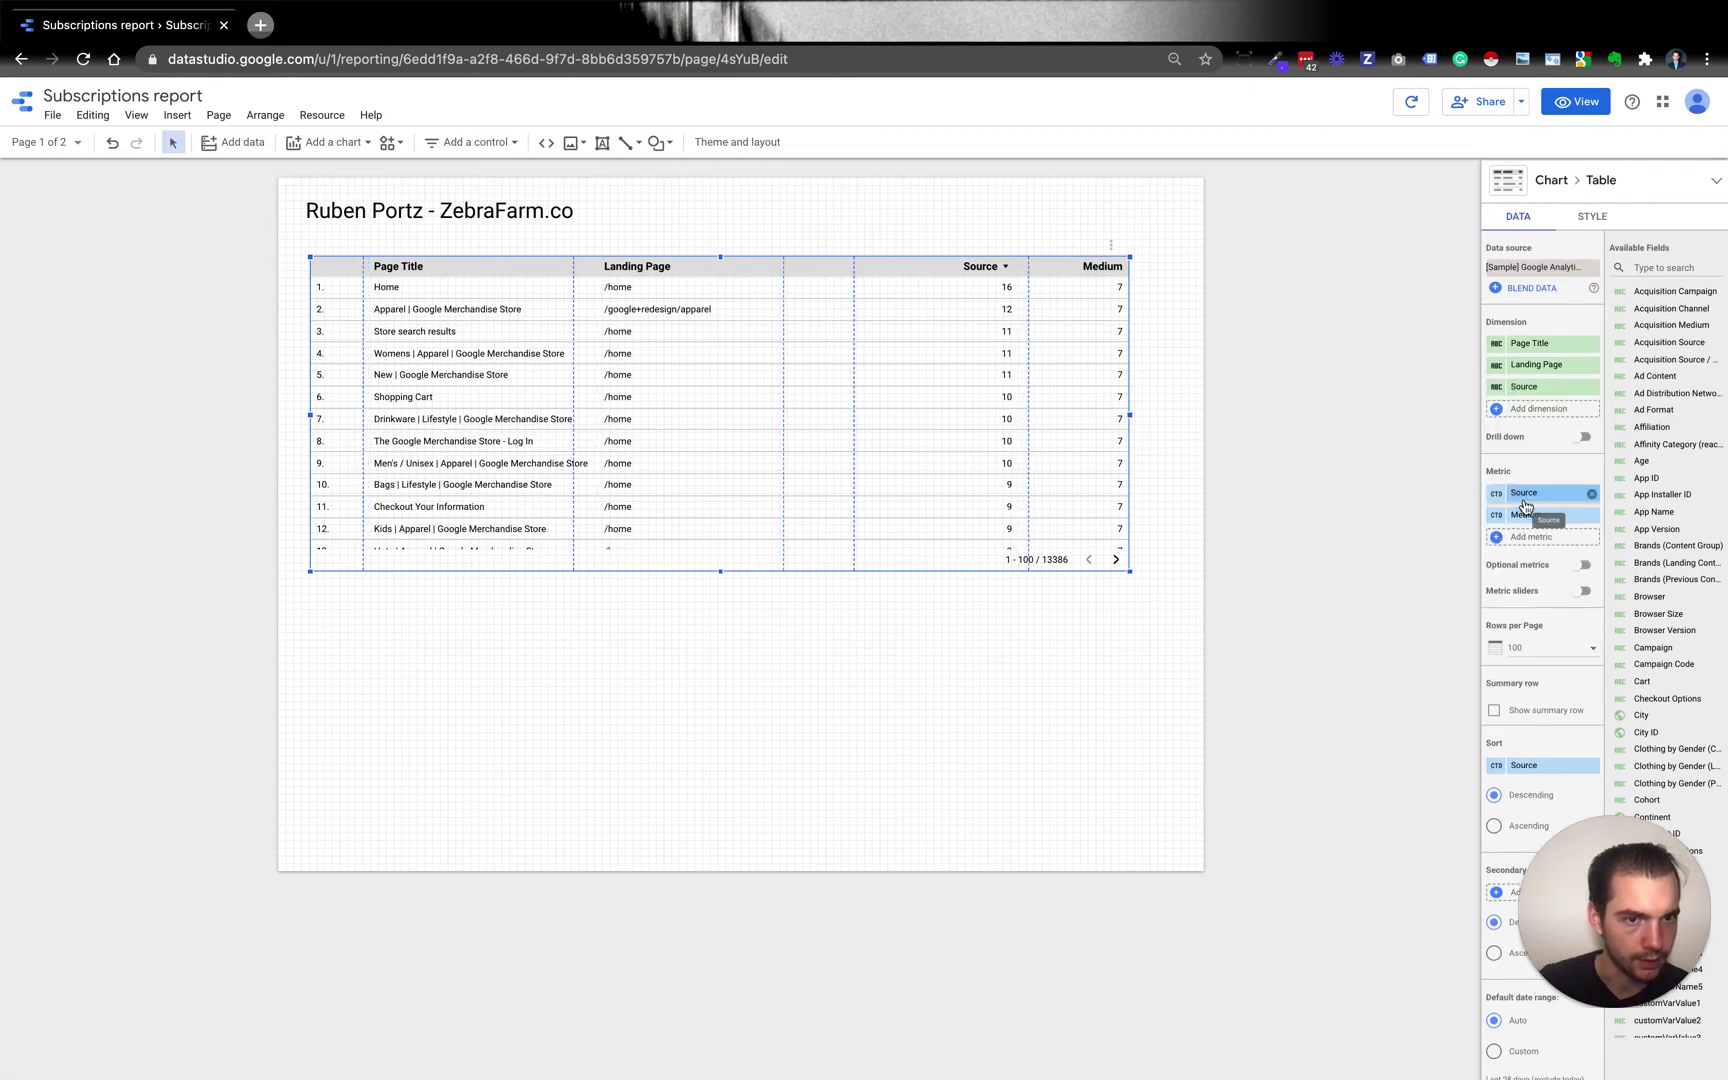
click(1541, 409)
text(medium)
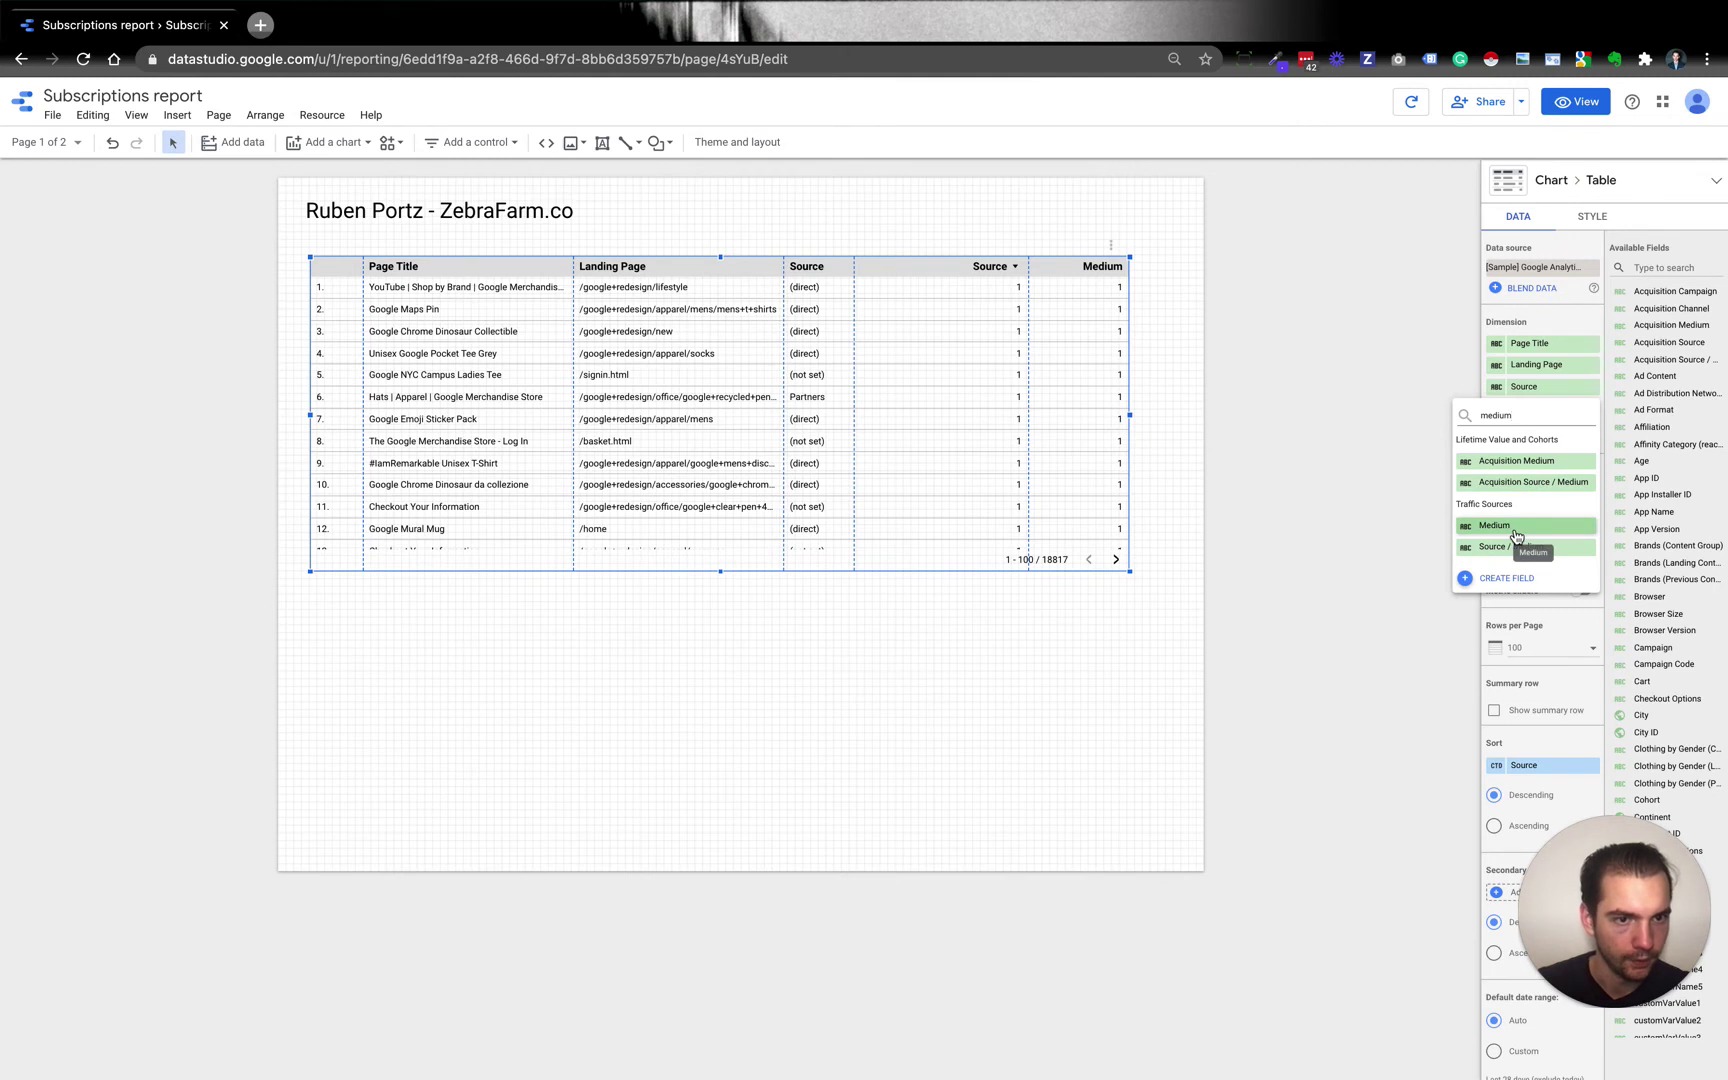
click(1512, 526)
Step: Replace the table's Source and Medium metrics with Users, and remove the Page Title and Landing Page dimensions
click(1592, 514)
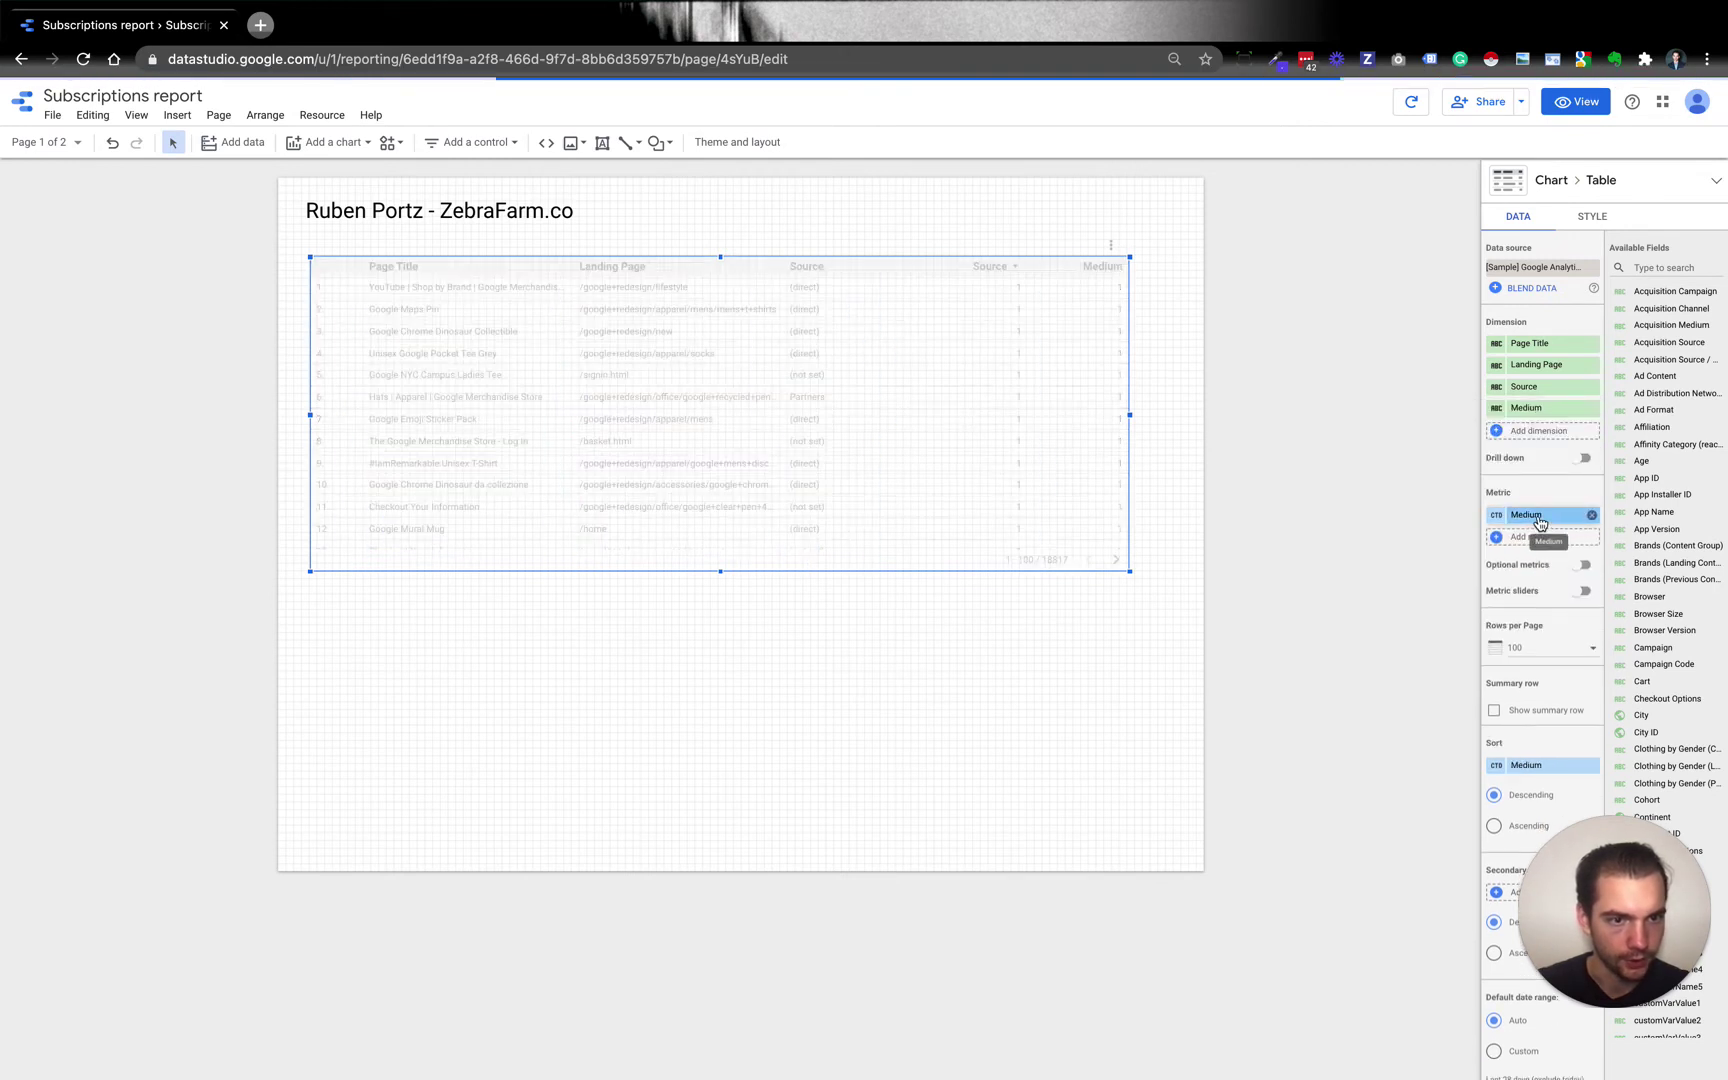
click(1490, 516)
text(users)
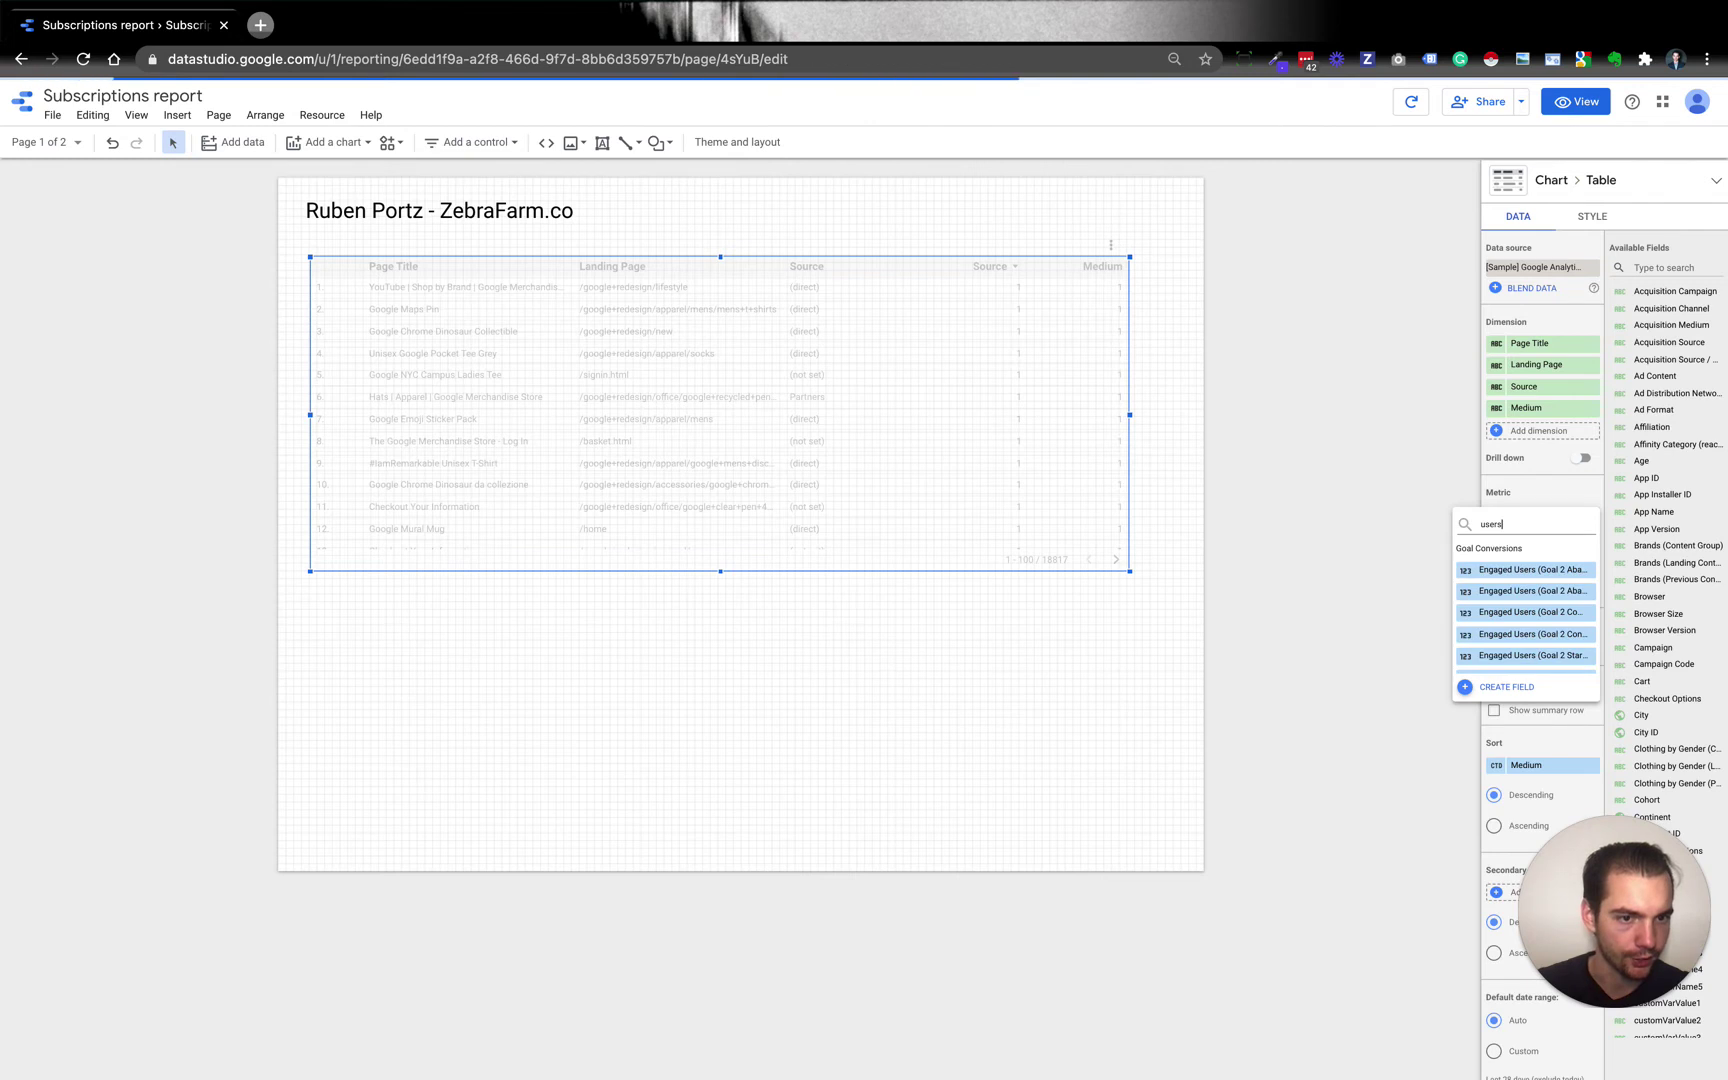
scroll(1521, 620, down, 5)
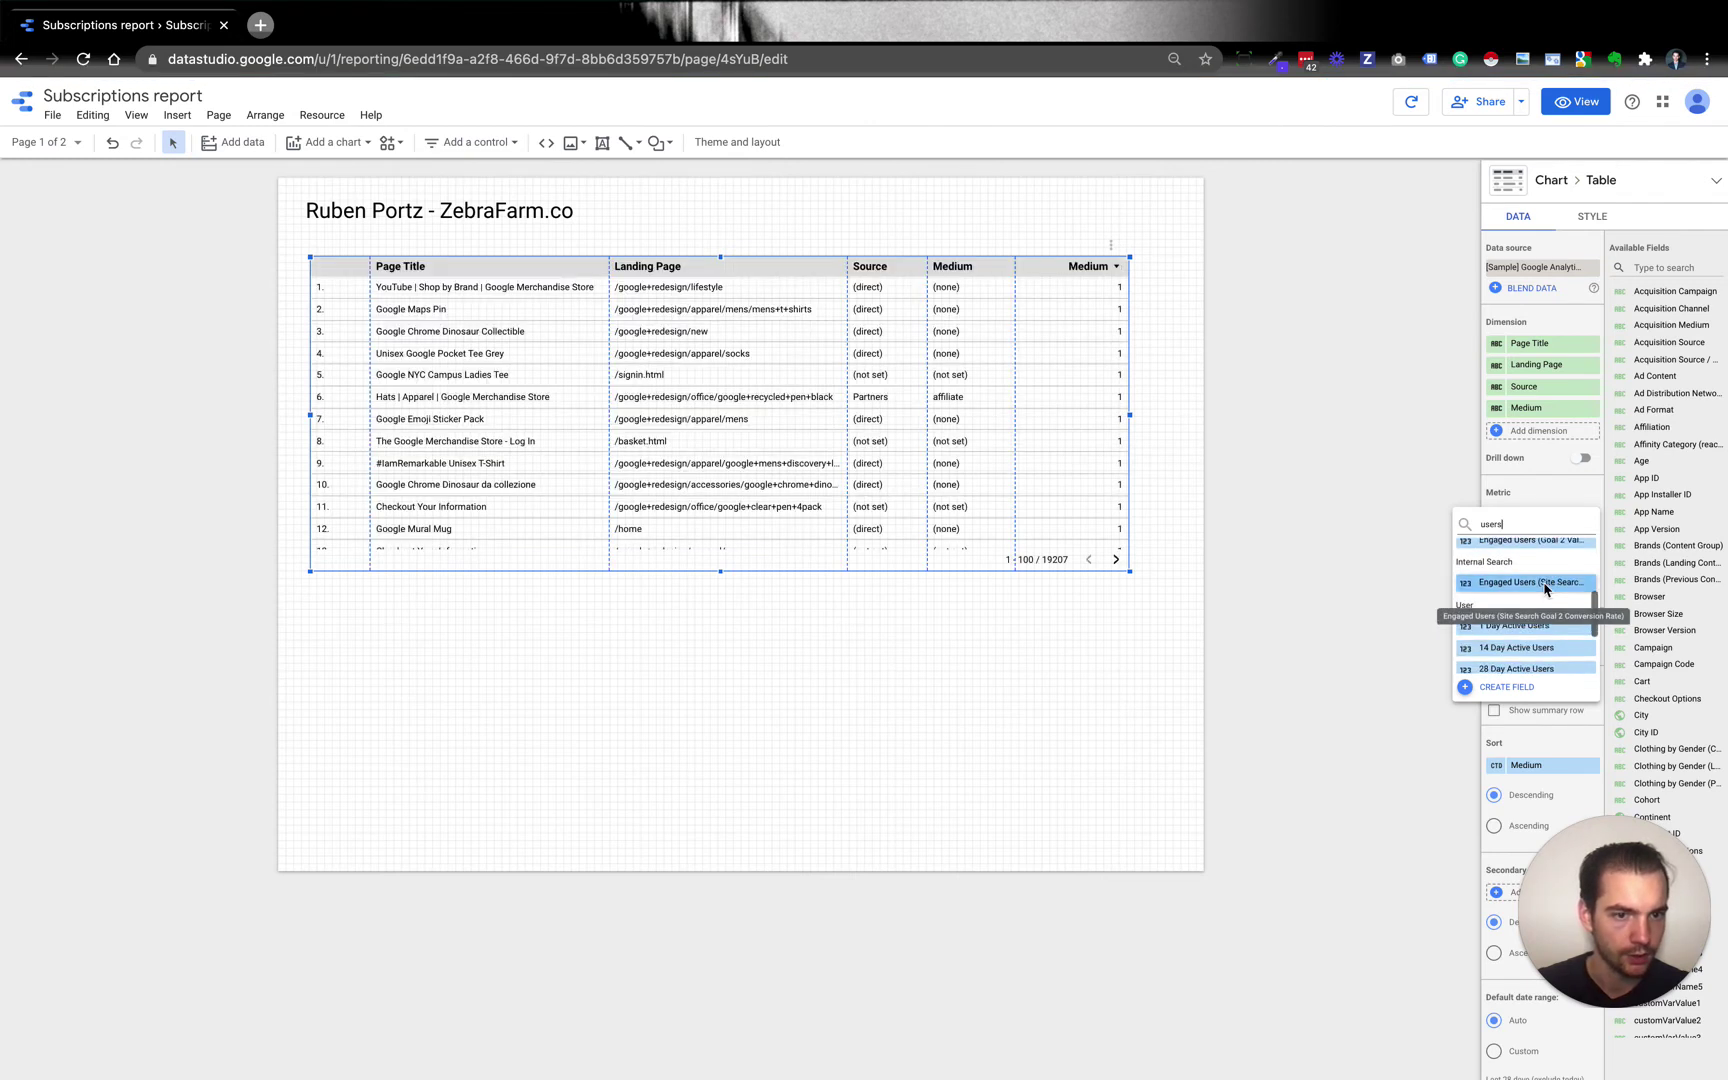
click(1521, 664)
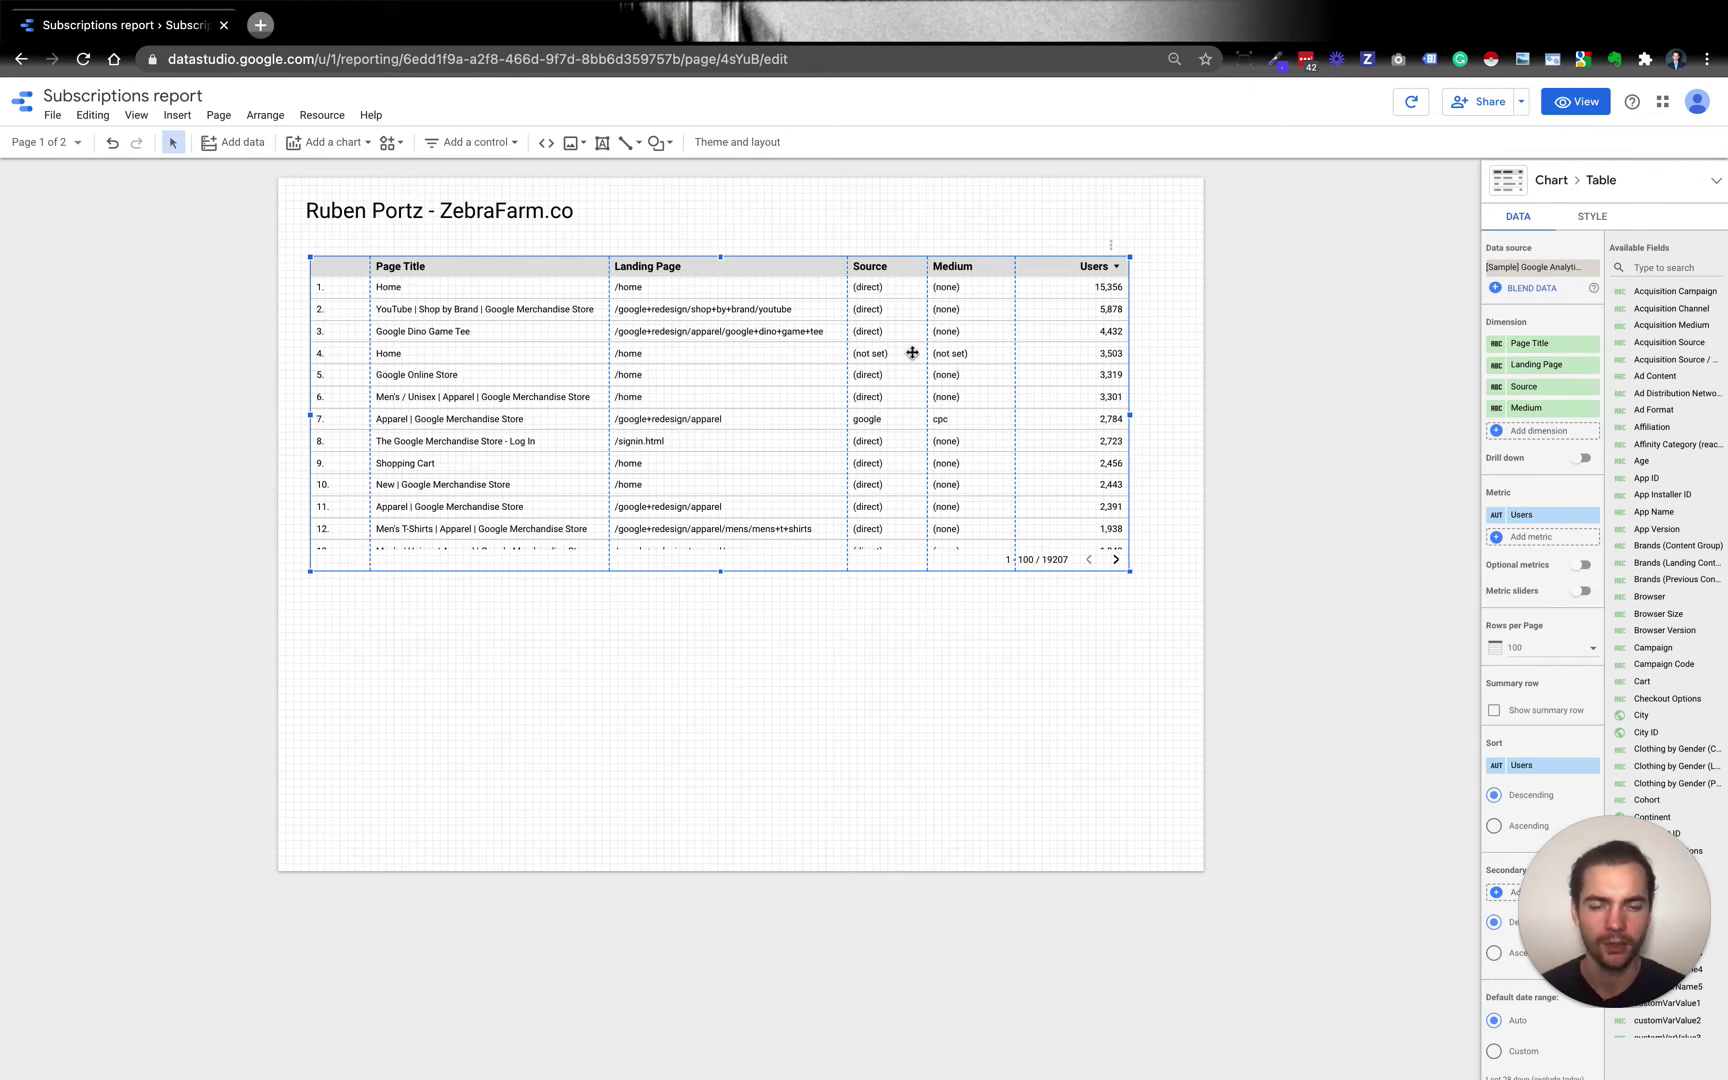
click(1589, 343)
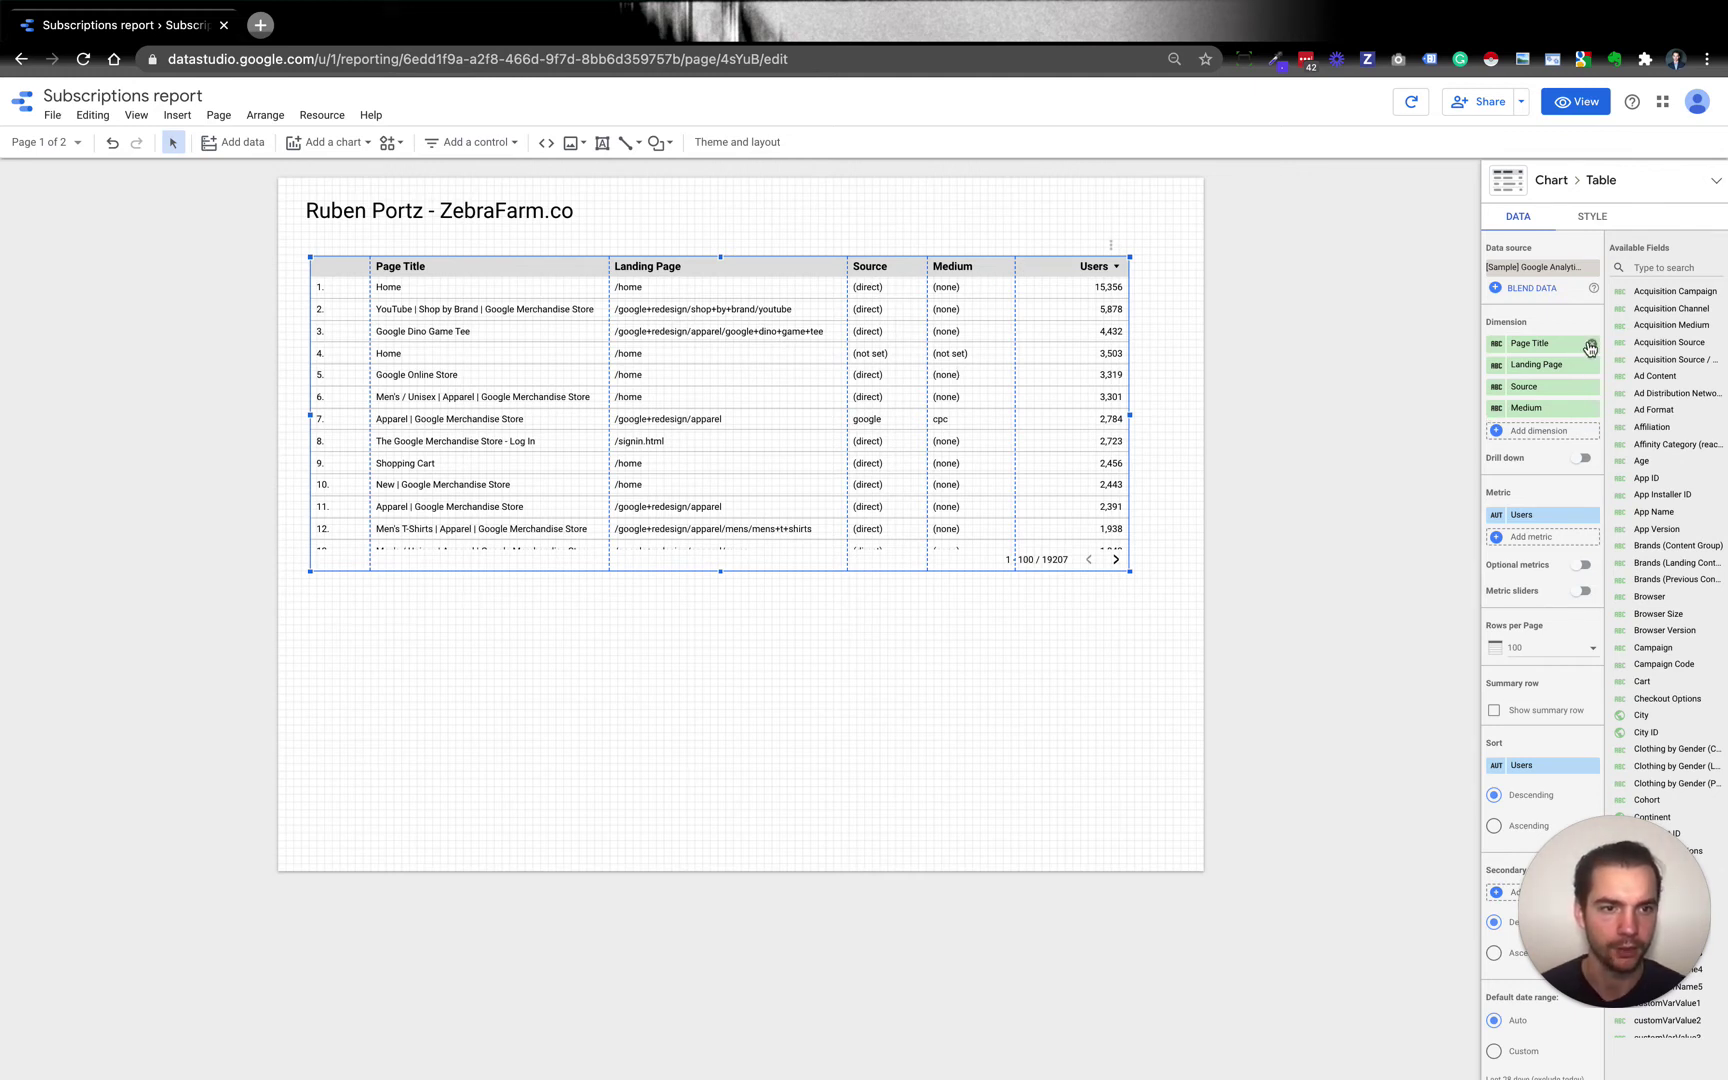
click(1589, 343)
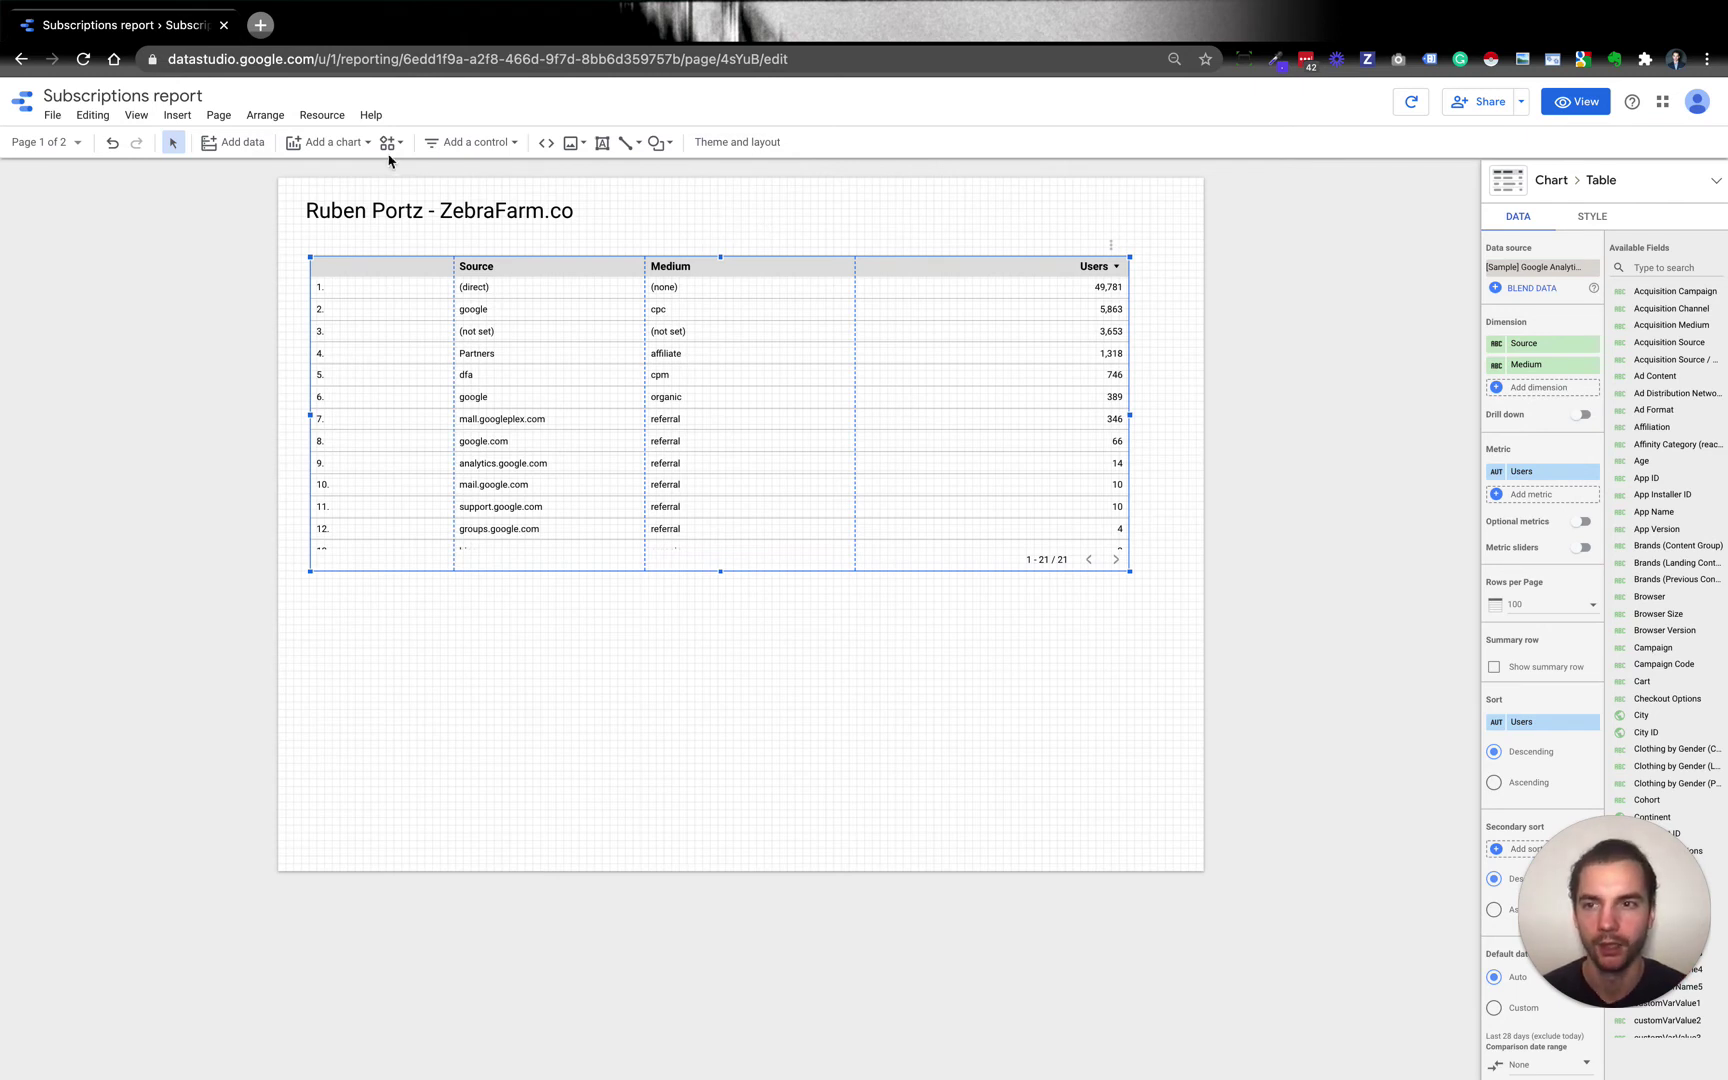
Step: View the empty calculated field form of the Reporting data source and return to the list of added data sources
click(322, 115)
click(340, 146)
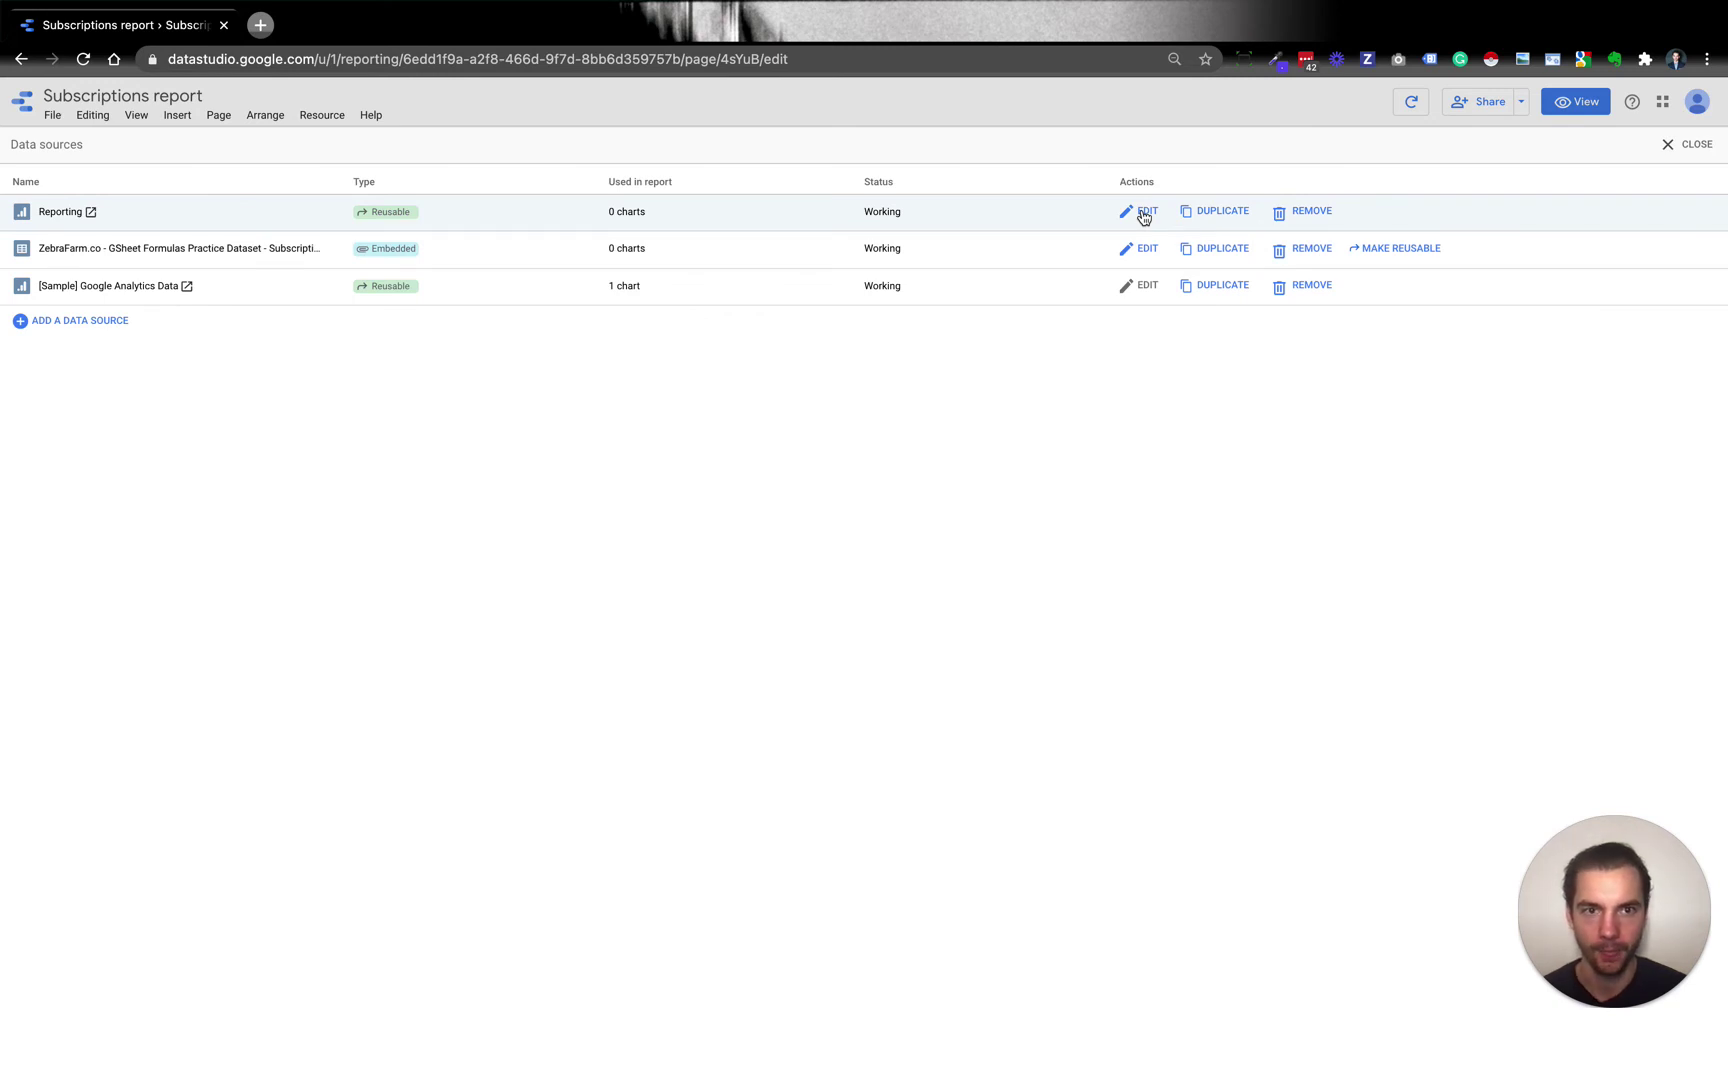
click(1144, 216)
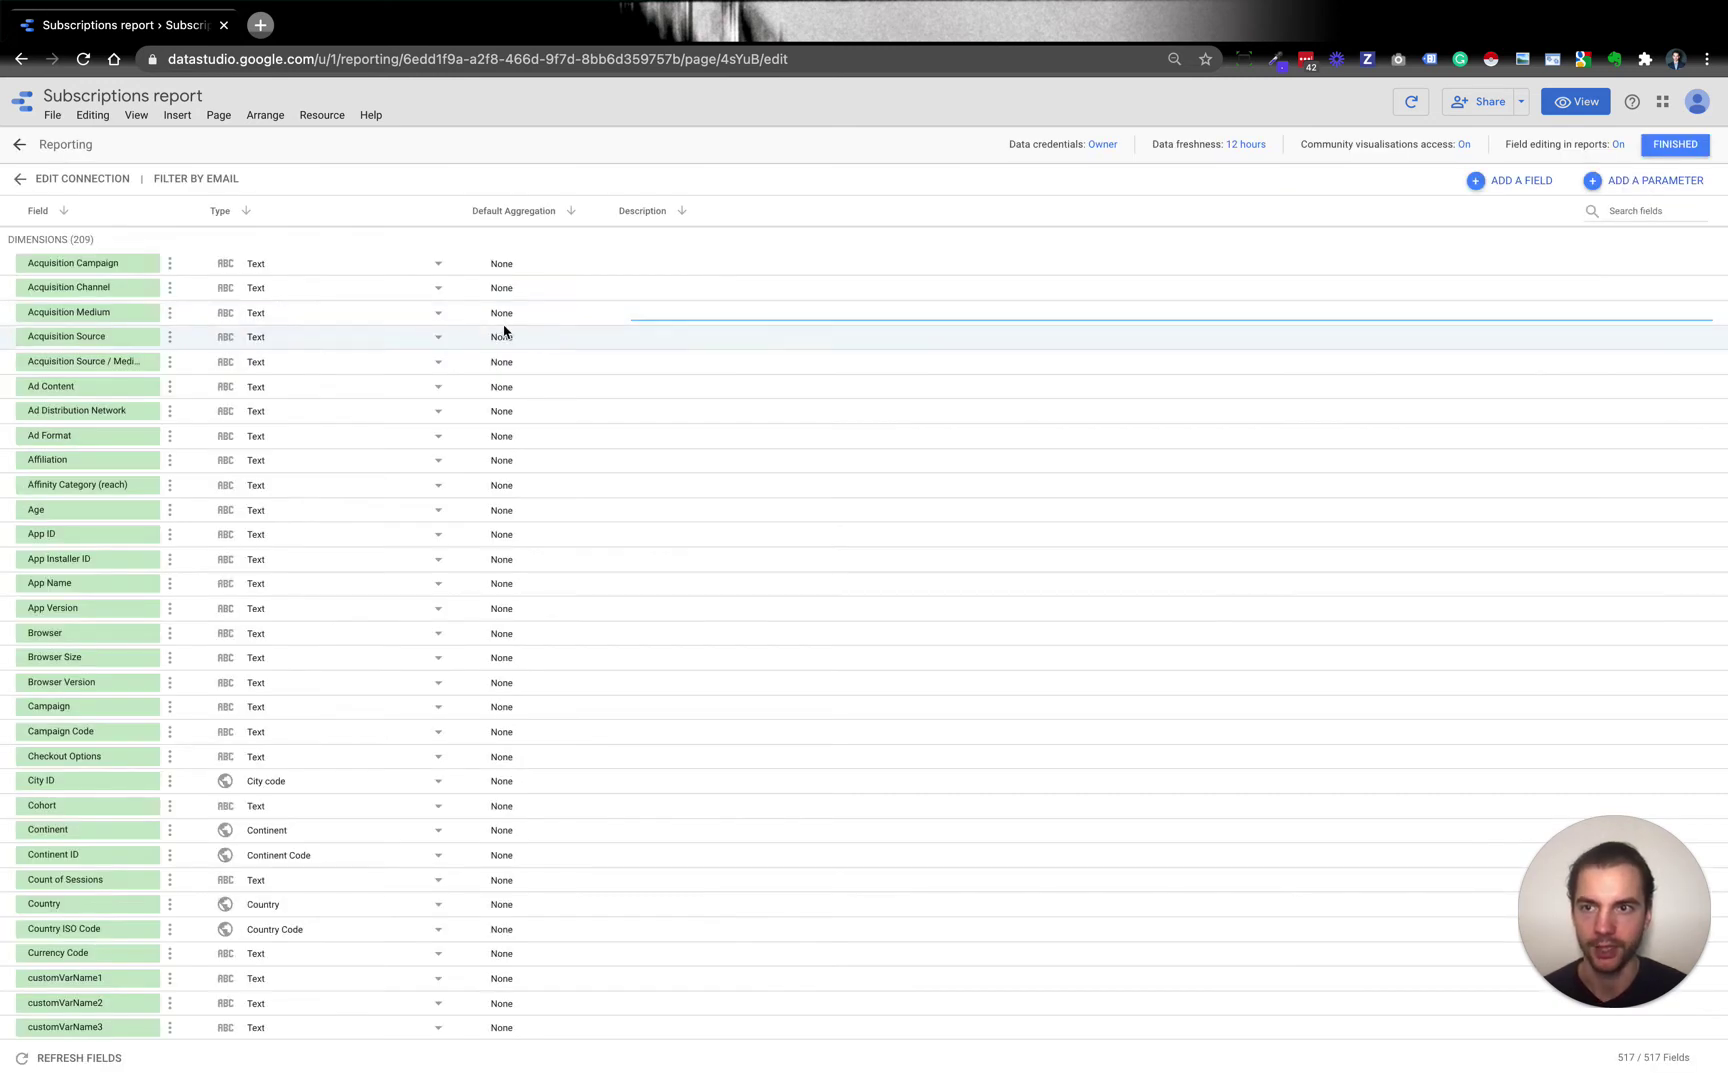
click(1481, 192)
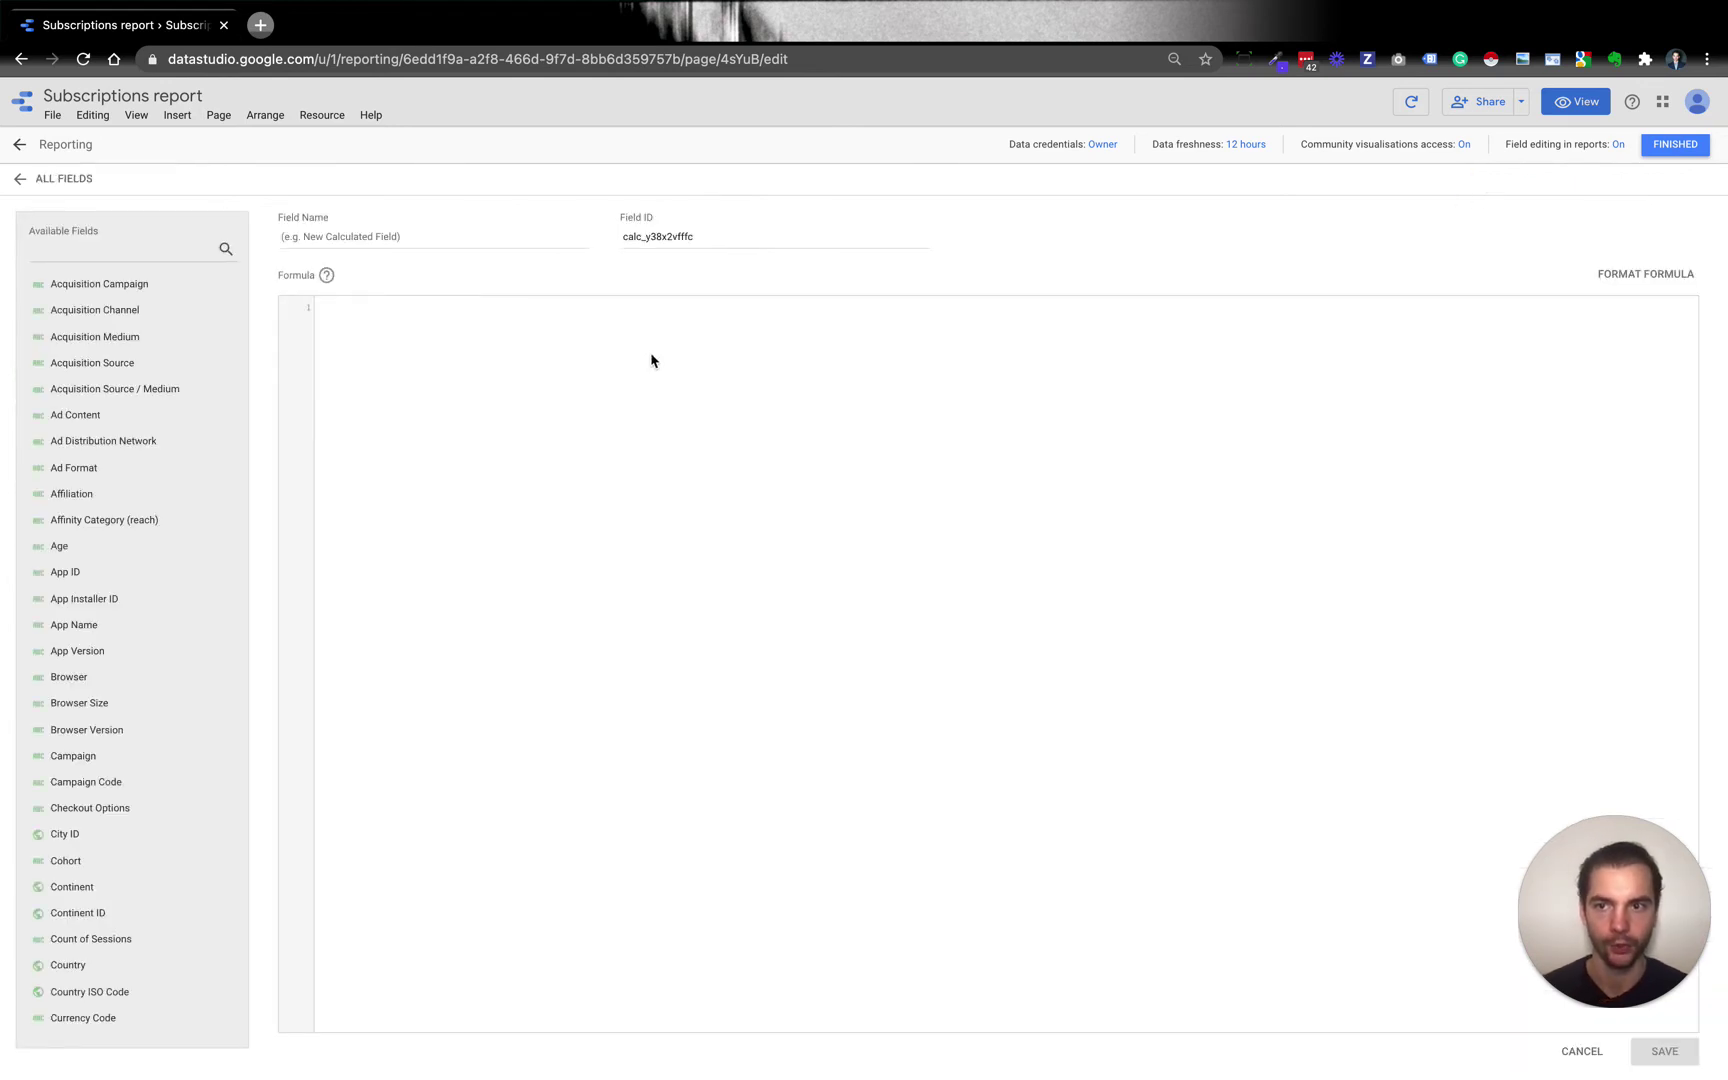
click(607, 367)
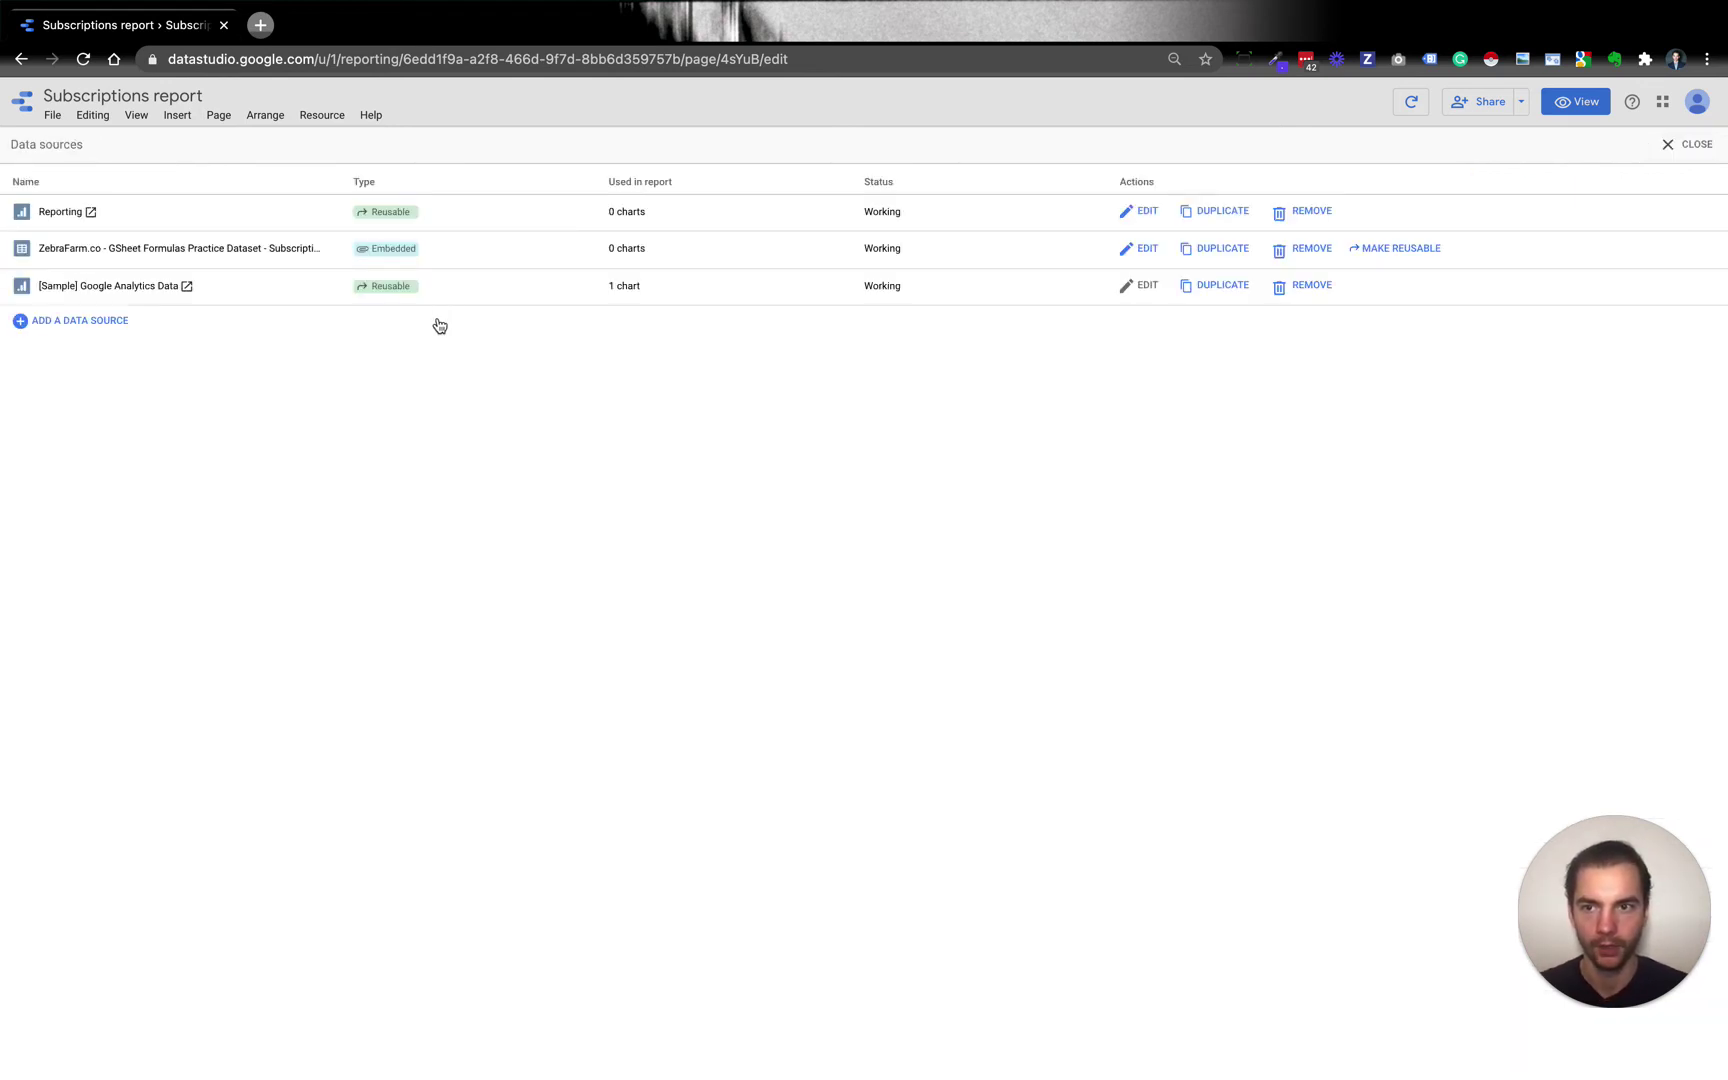
Step: Start a new calculated field in the Reporting data source with a CONCAT formula that takes Source as its first argument
click(1141, 213)
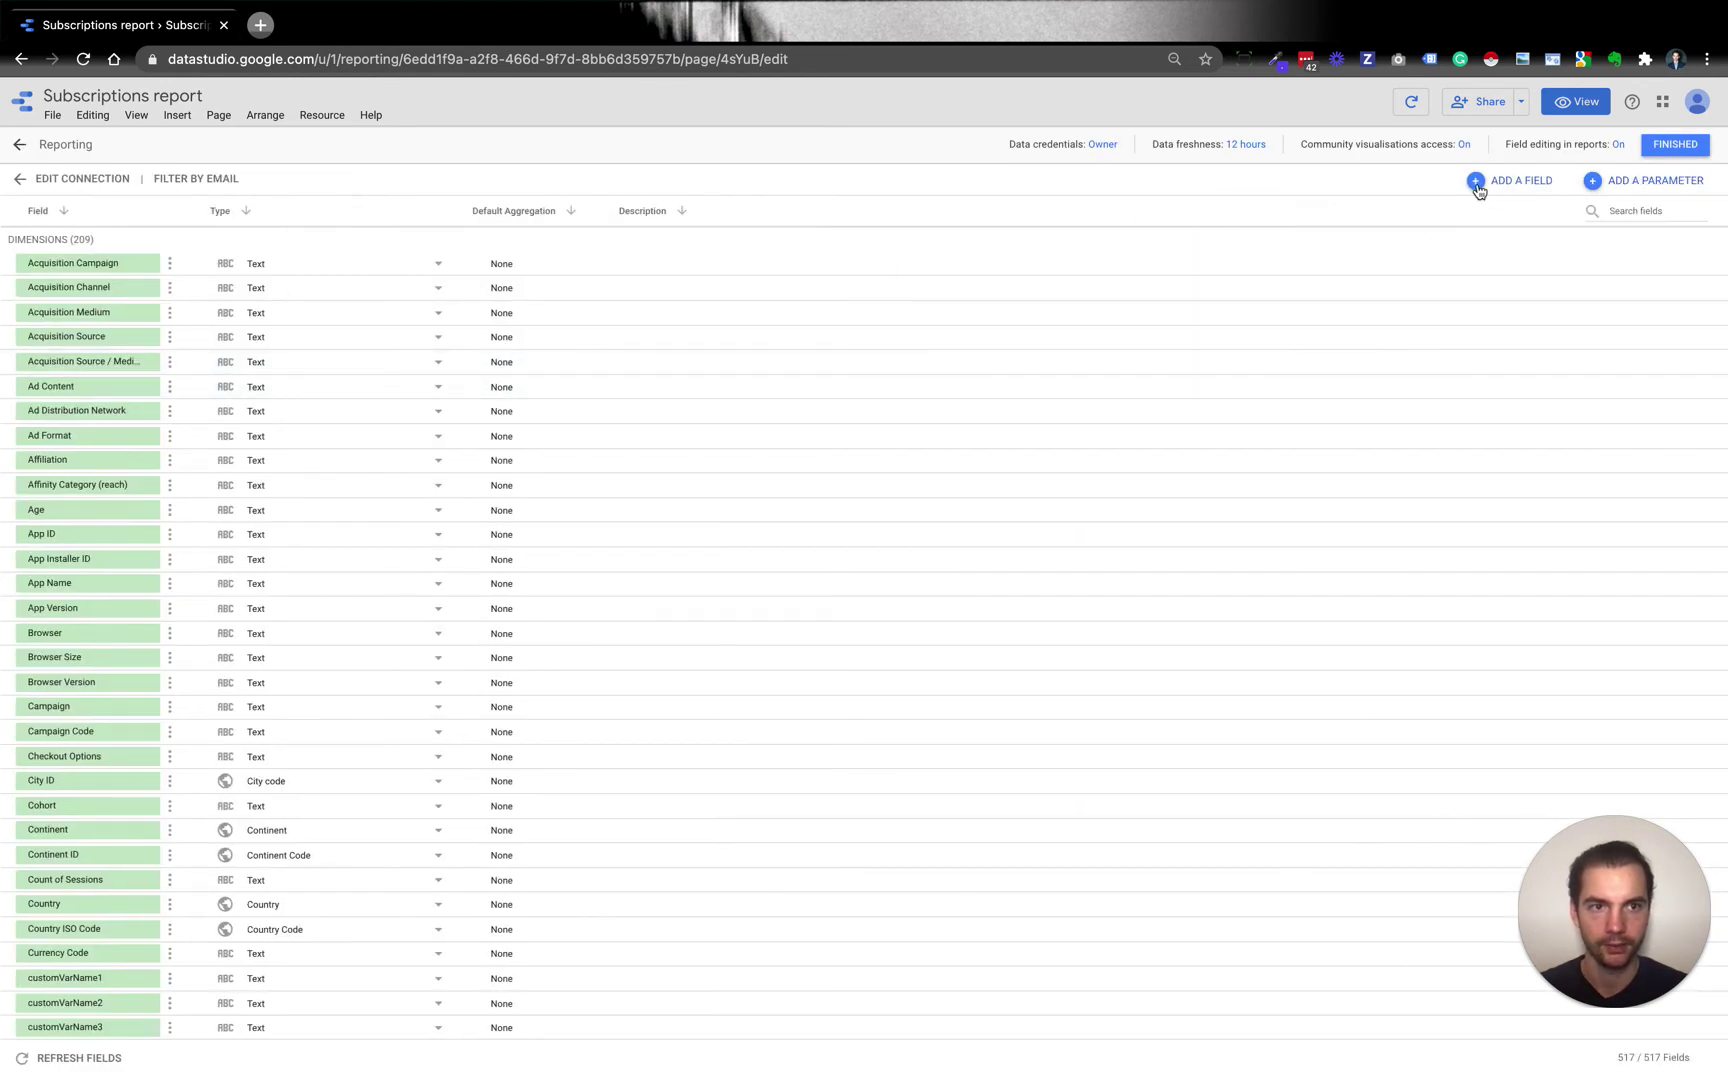
click(1476, 182)
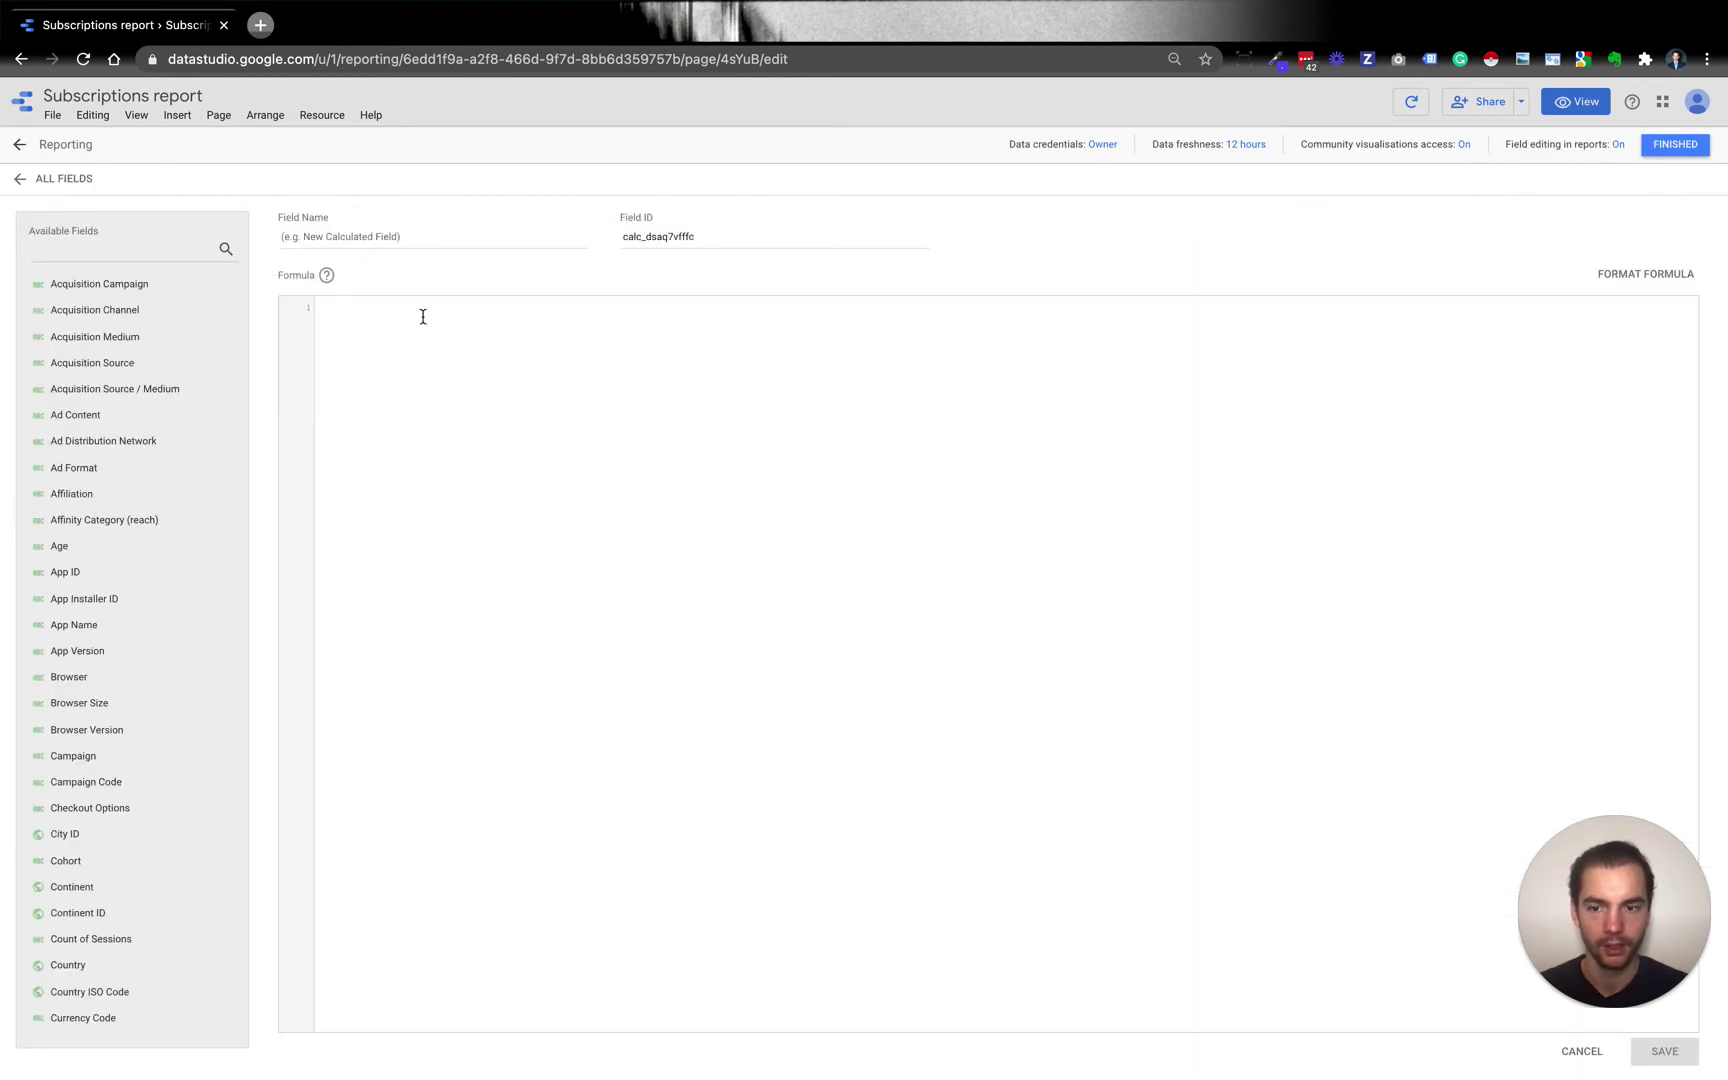
text(CONC)
key(Return)
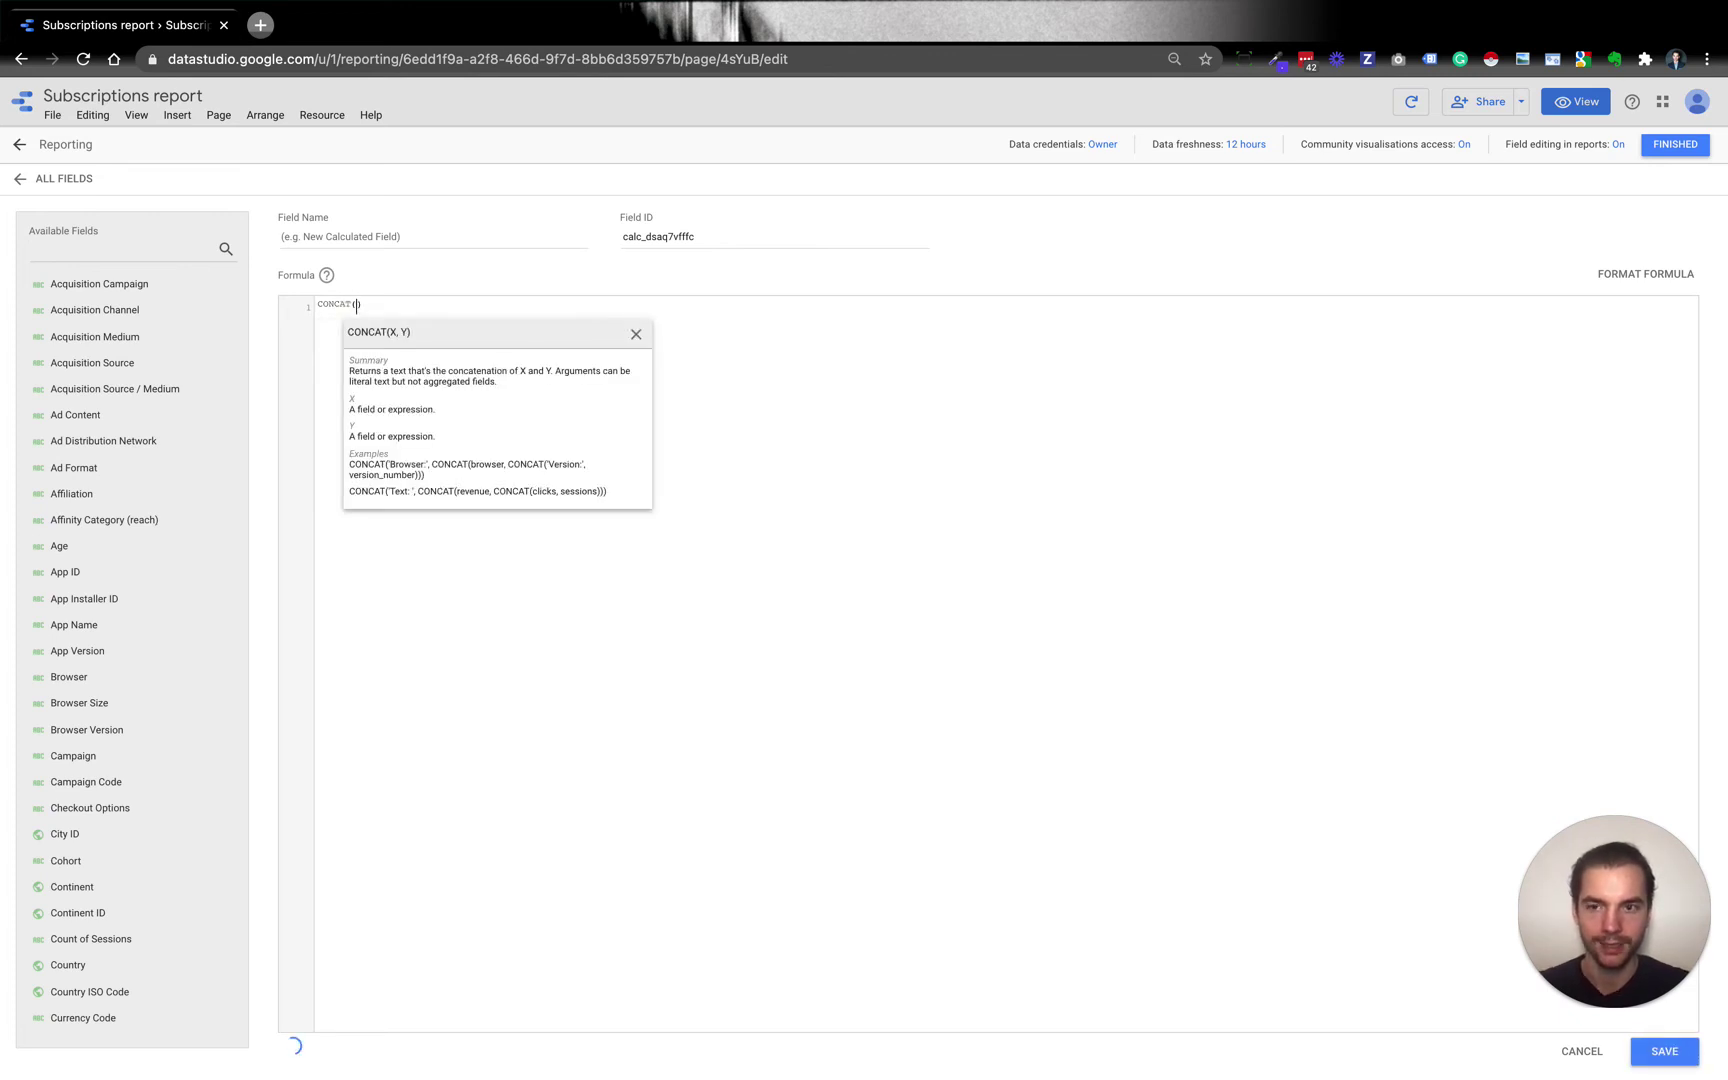
text(sou)
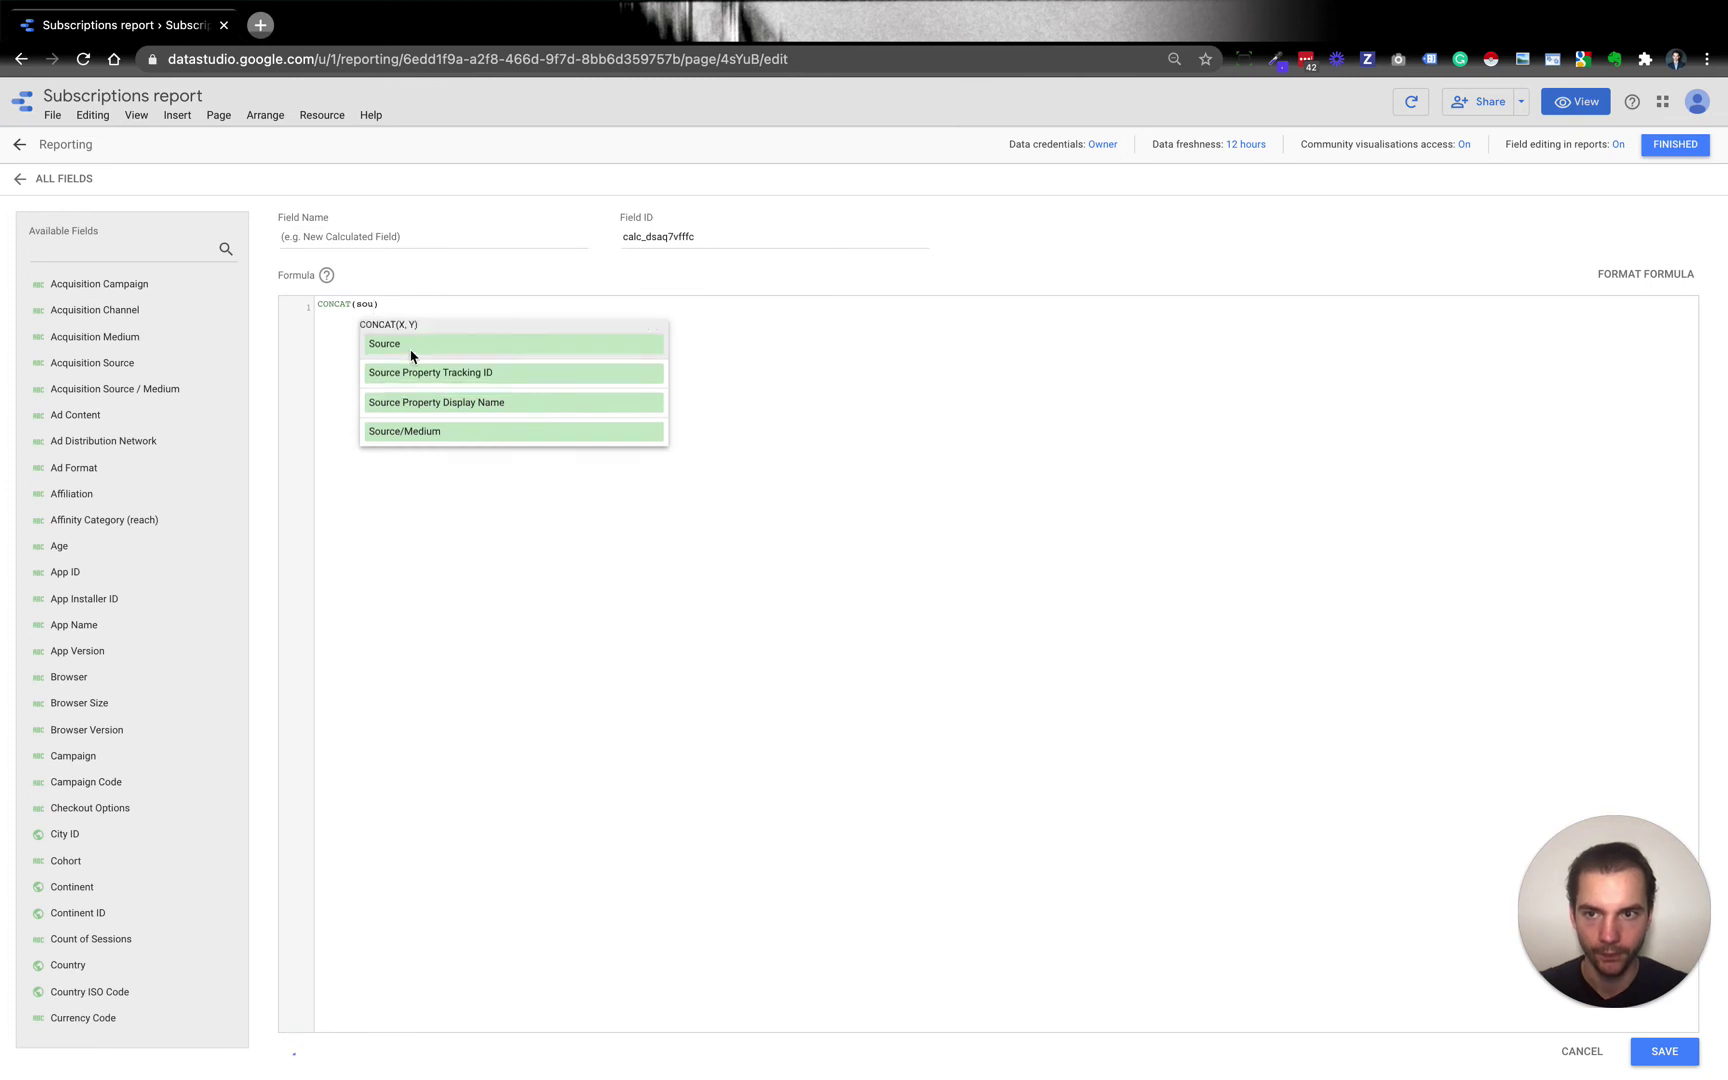
click(412, 356)
click(368, 299)
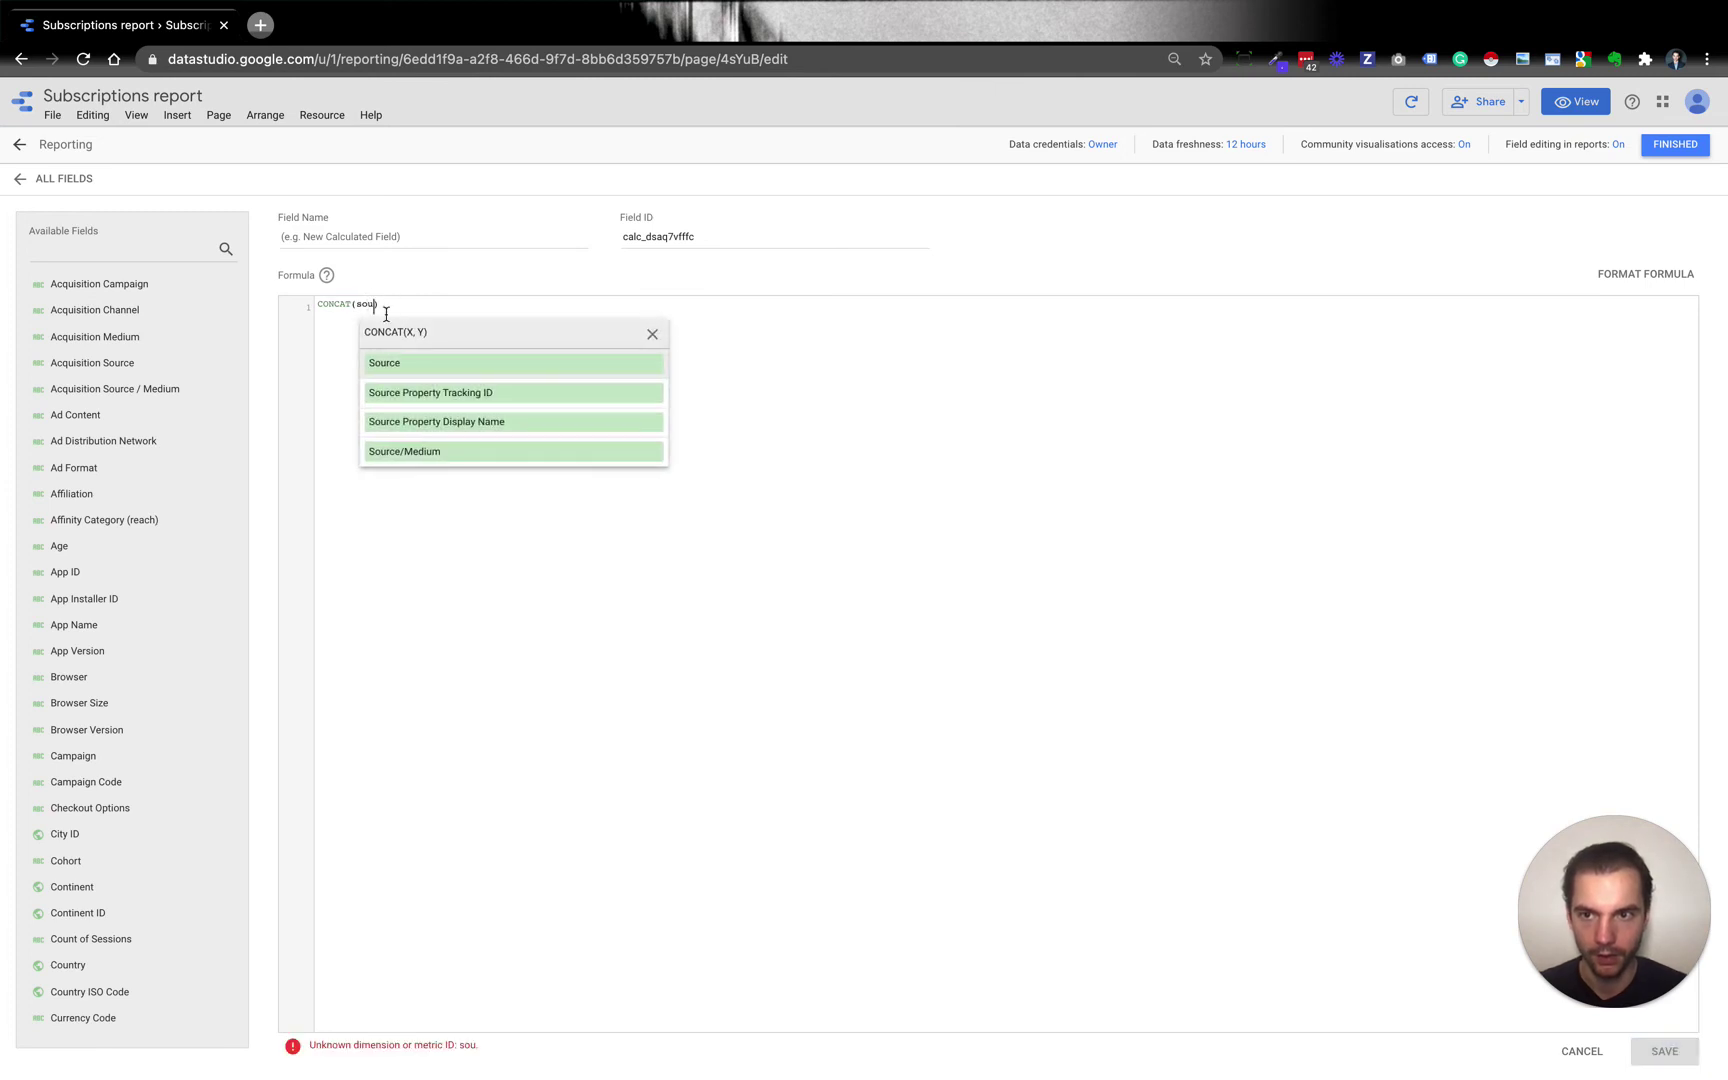
click(388, 369)
click(372, 304)
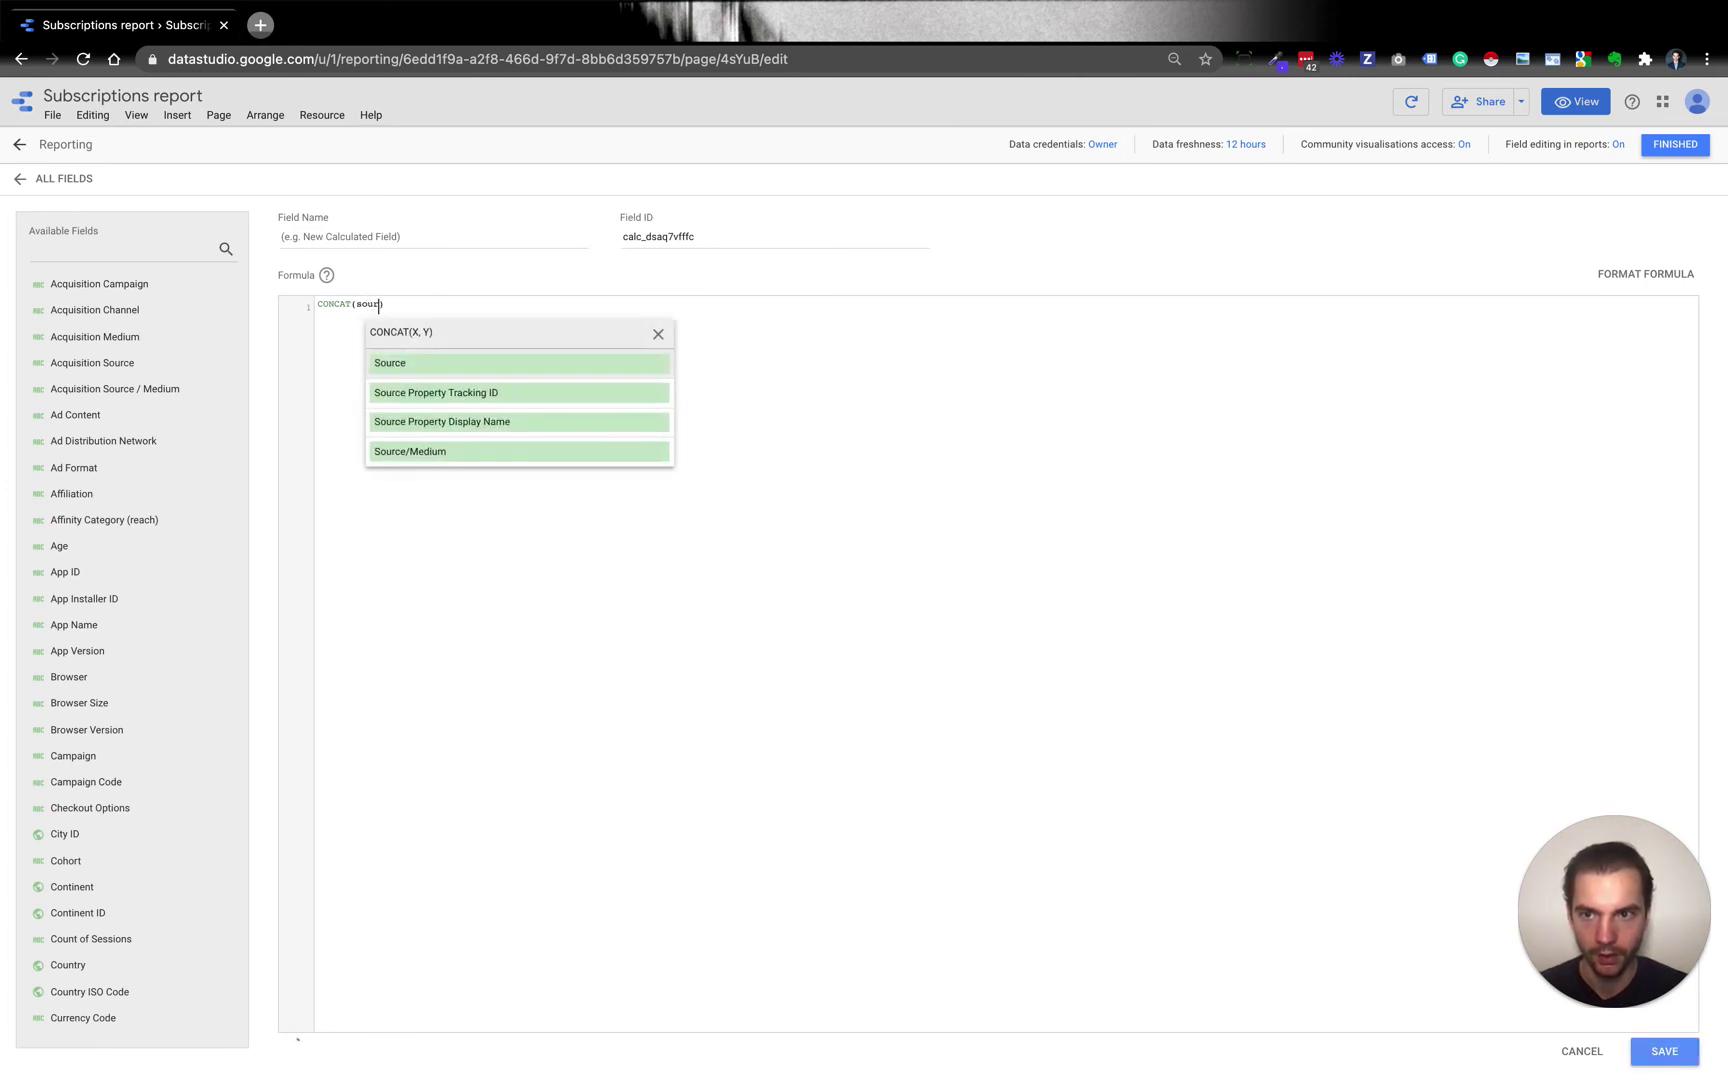
key(Return)
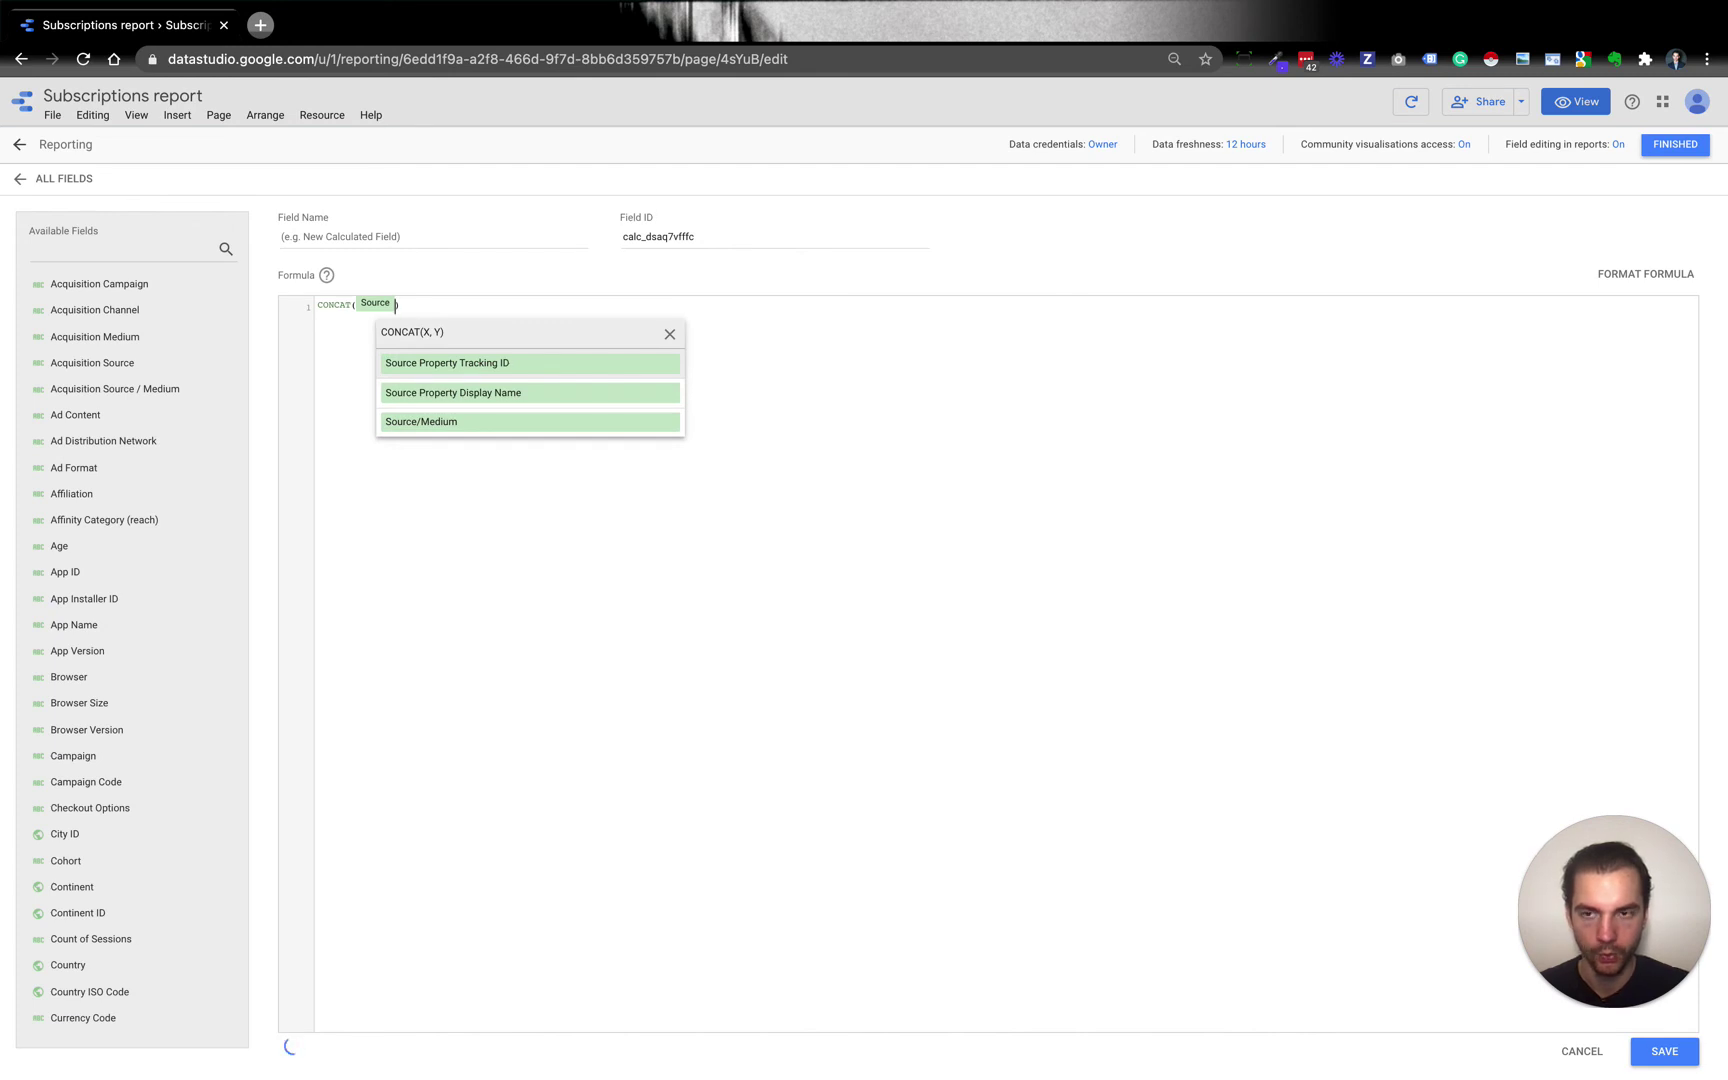
Step: Add the Medium field as the second argument of the CONCAT formula
text(,)
text(Med)
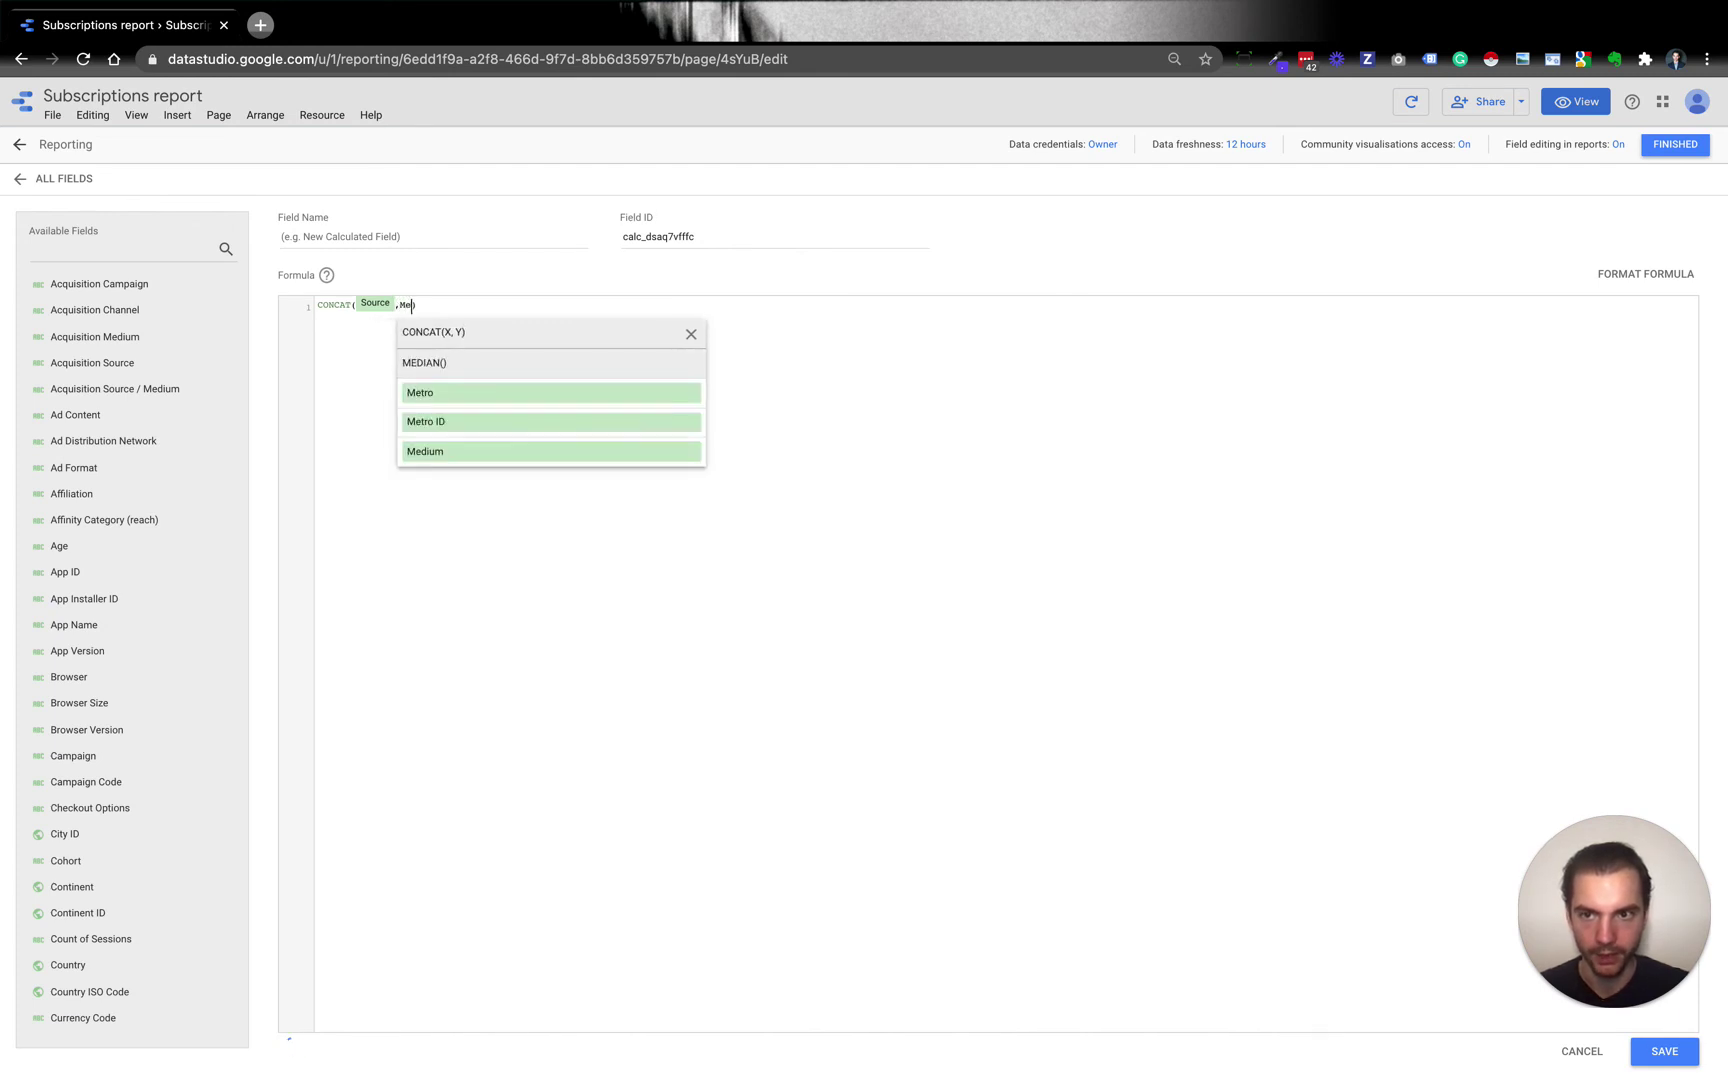
key(Up)
key(Return)
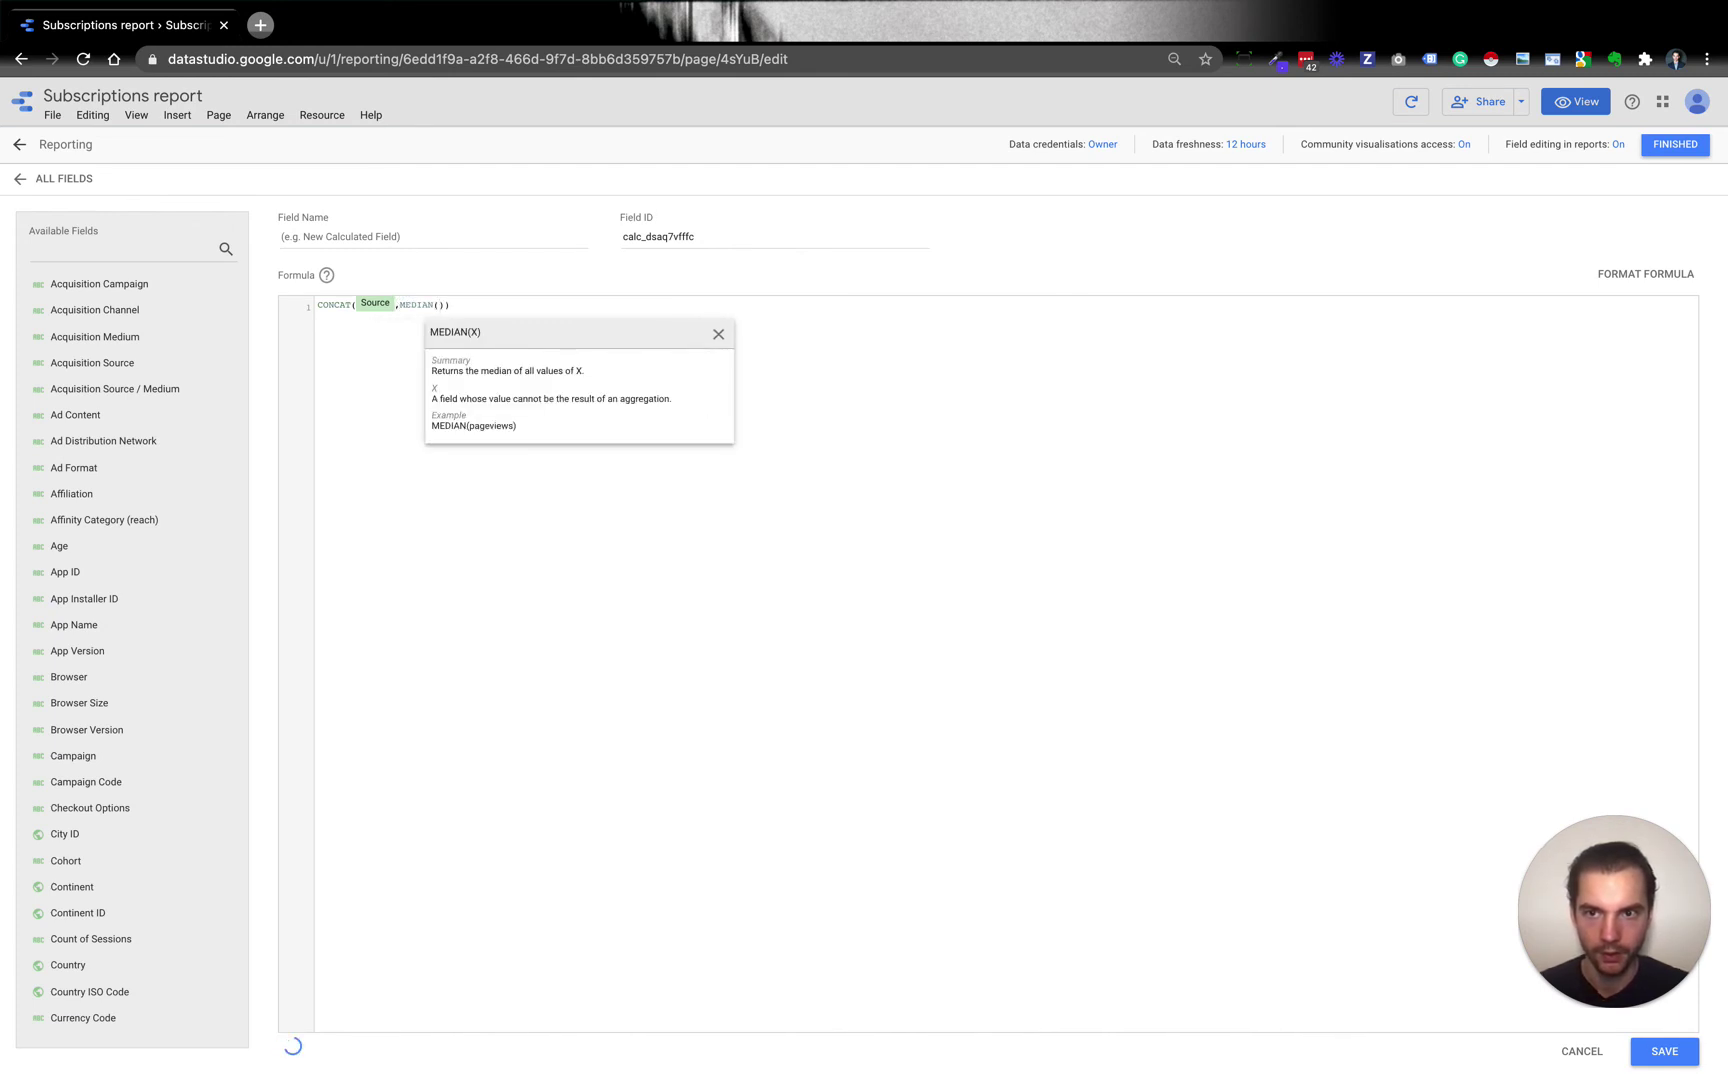
key(BackSpace)
key(BackSpace)
key(BackSpace)
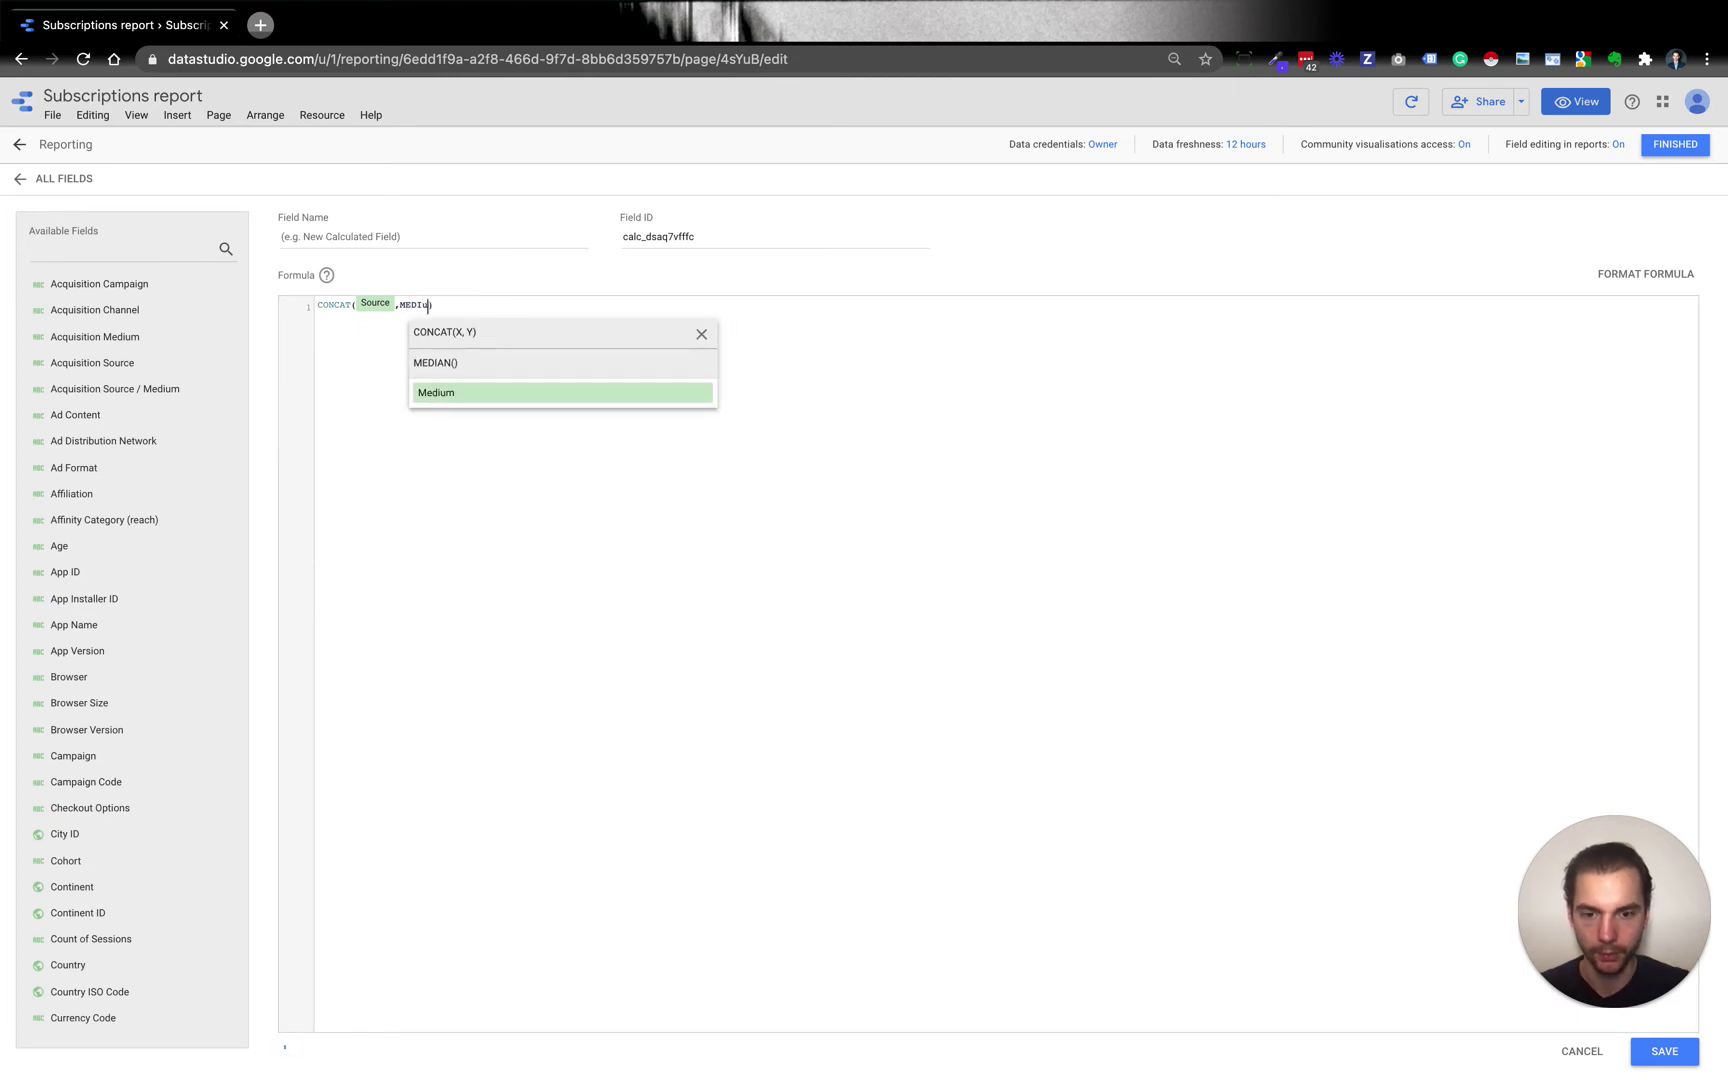
text(u)
key(Return)
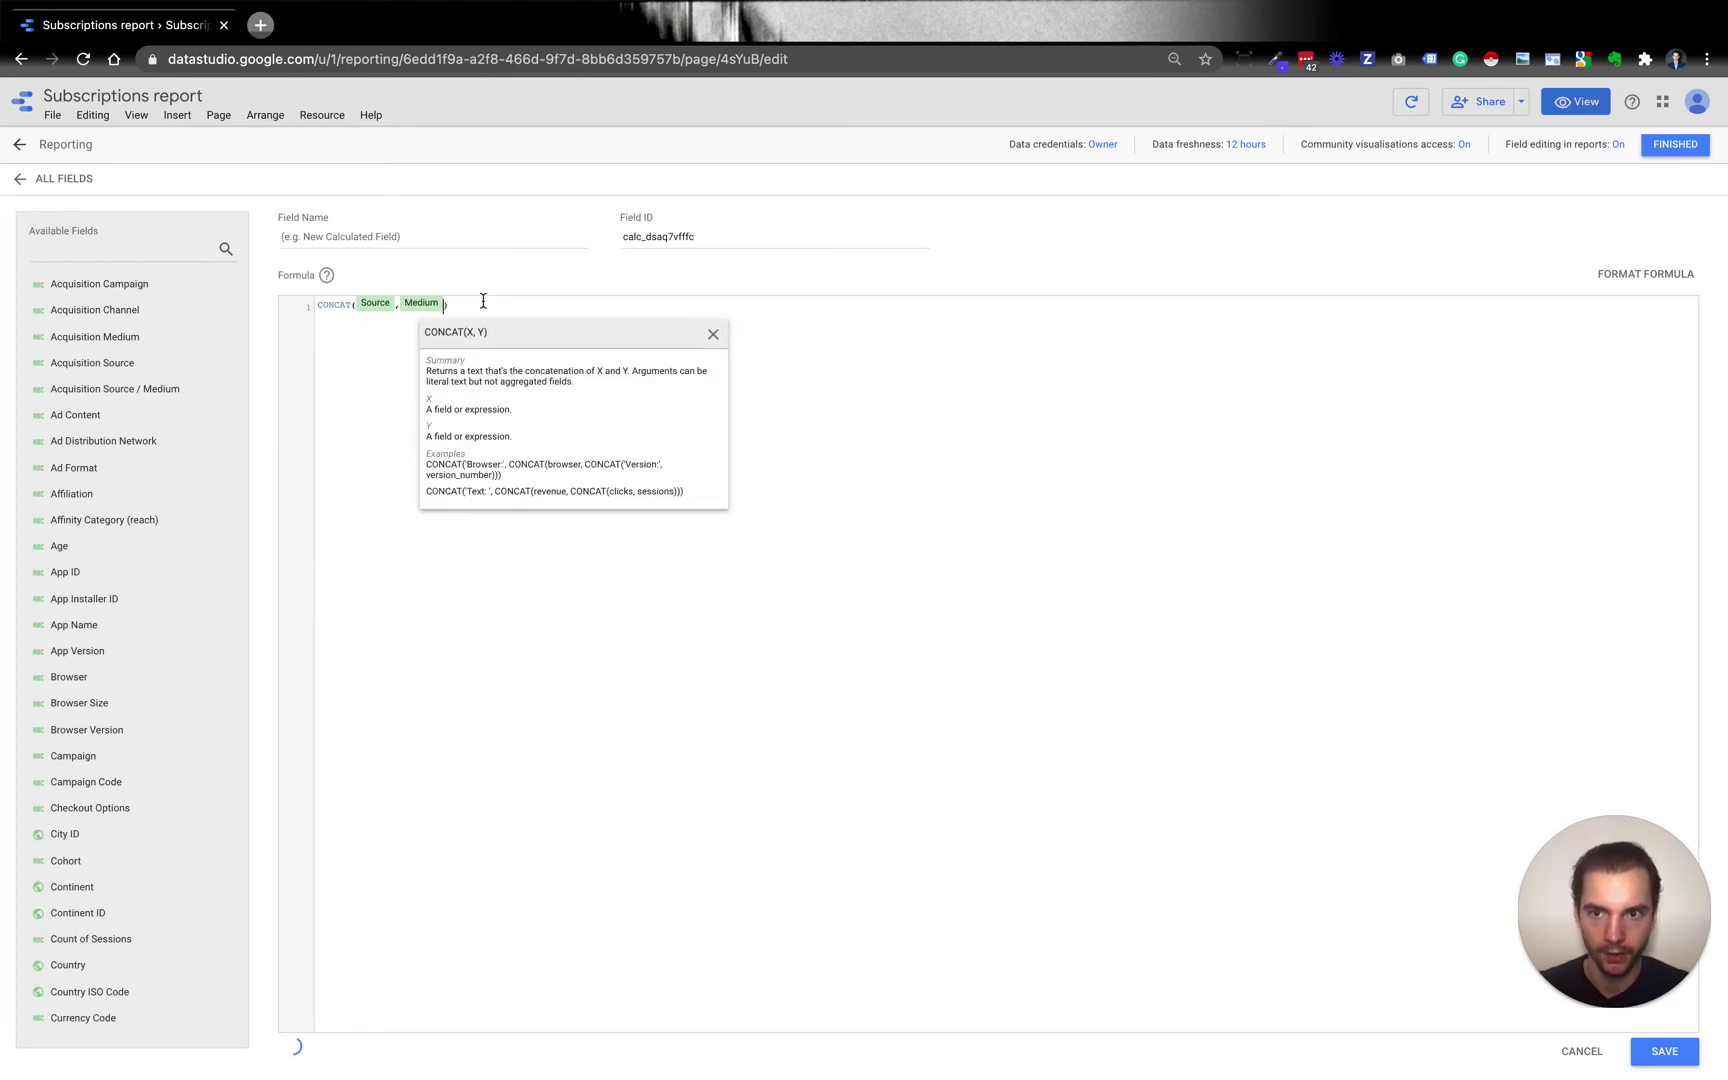
Step: Name the calculated field "Concat source & medium" and save it
click(389, 240)
text(Concat source & medium)
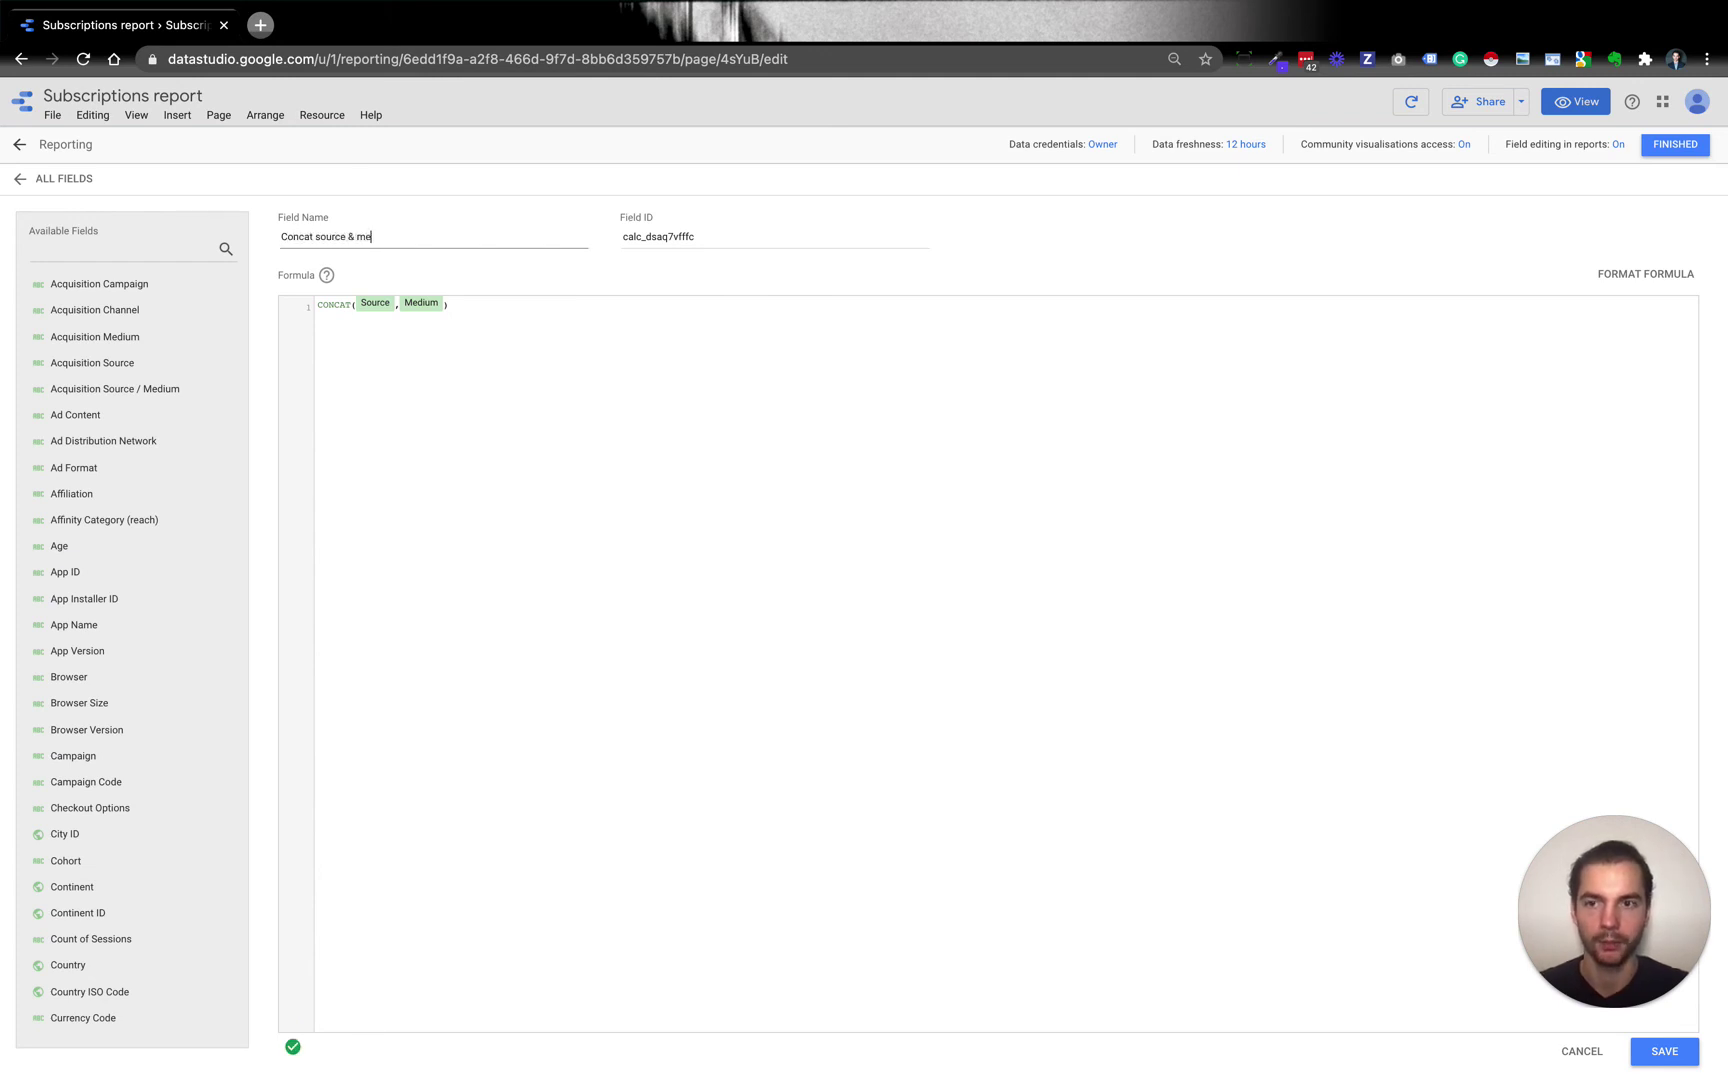
click(1664, 1051)
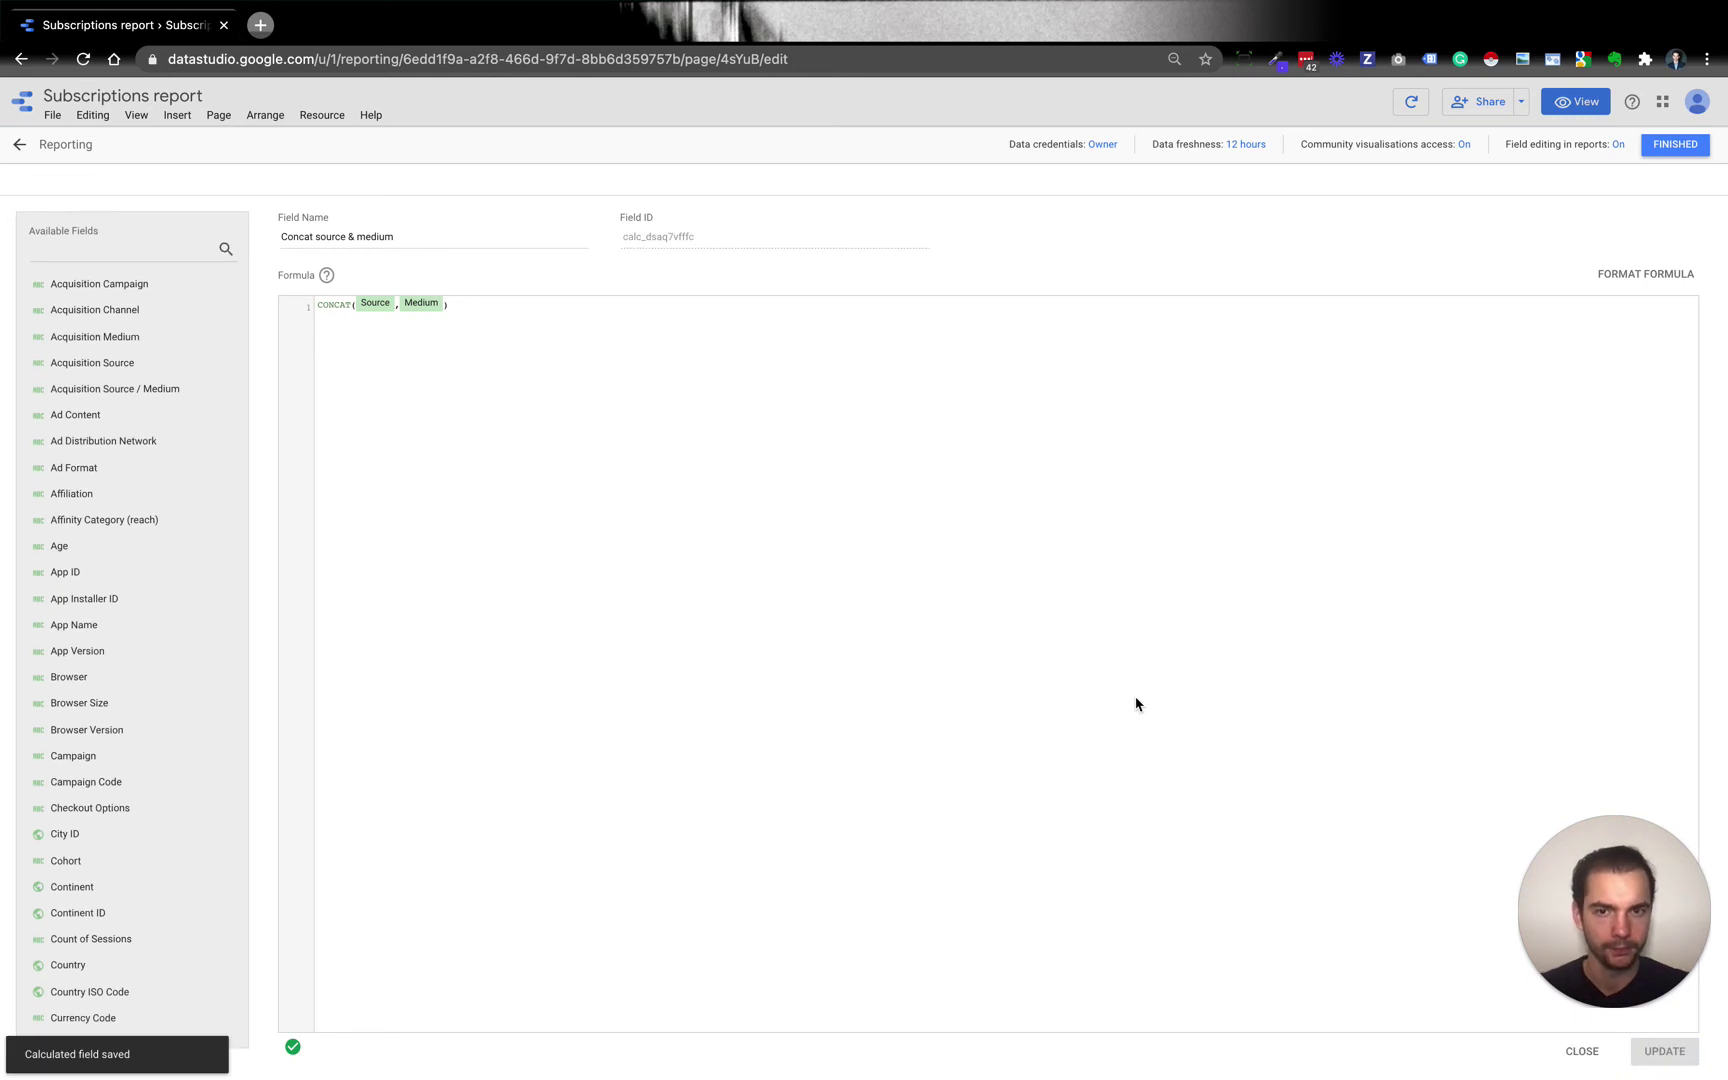
Step: Return to the report page and switch the table's data source to Reporting
click(1662, 147)
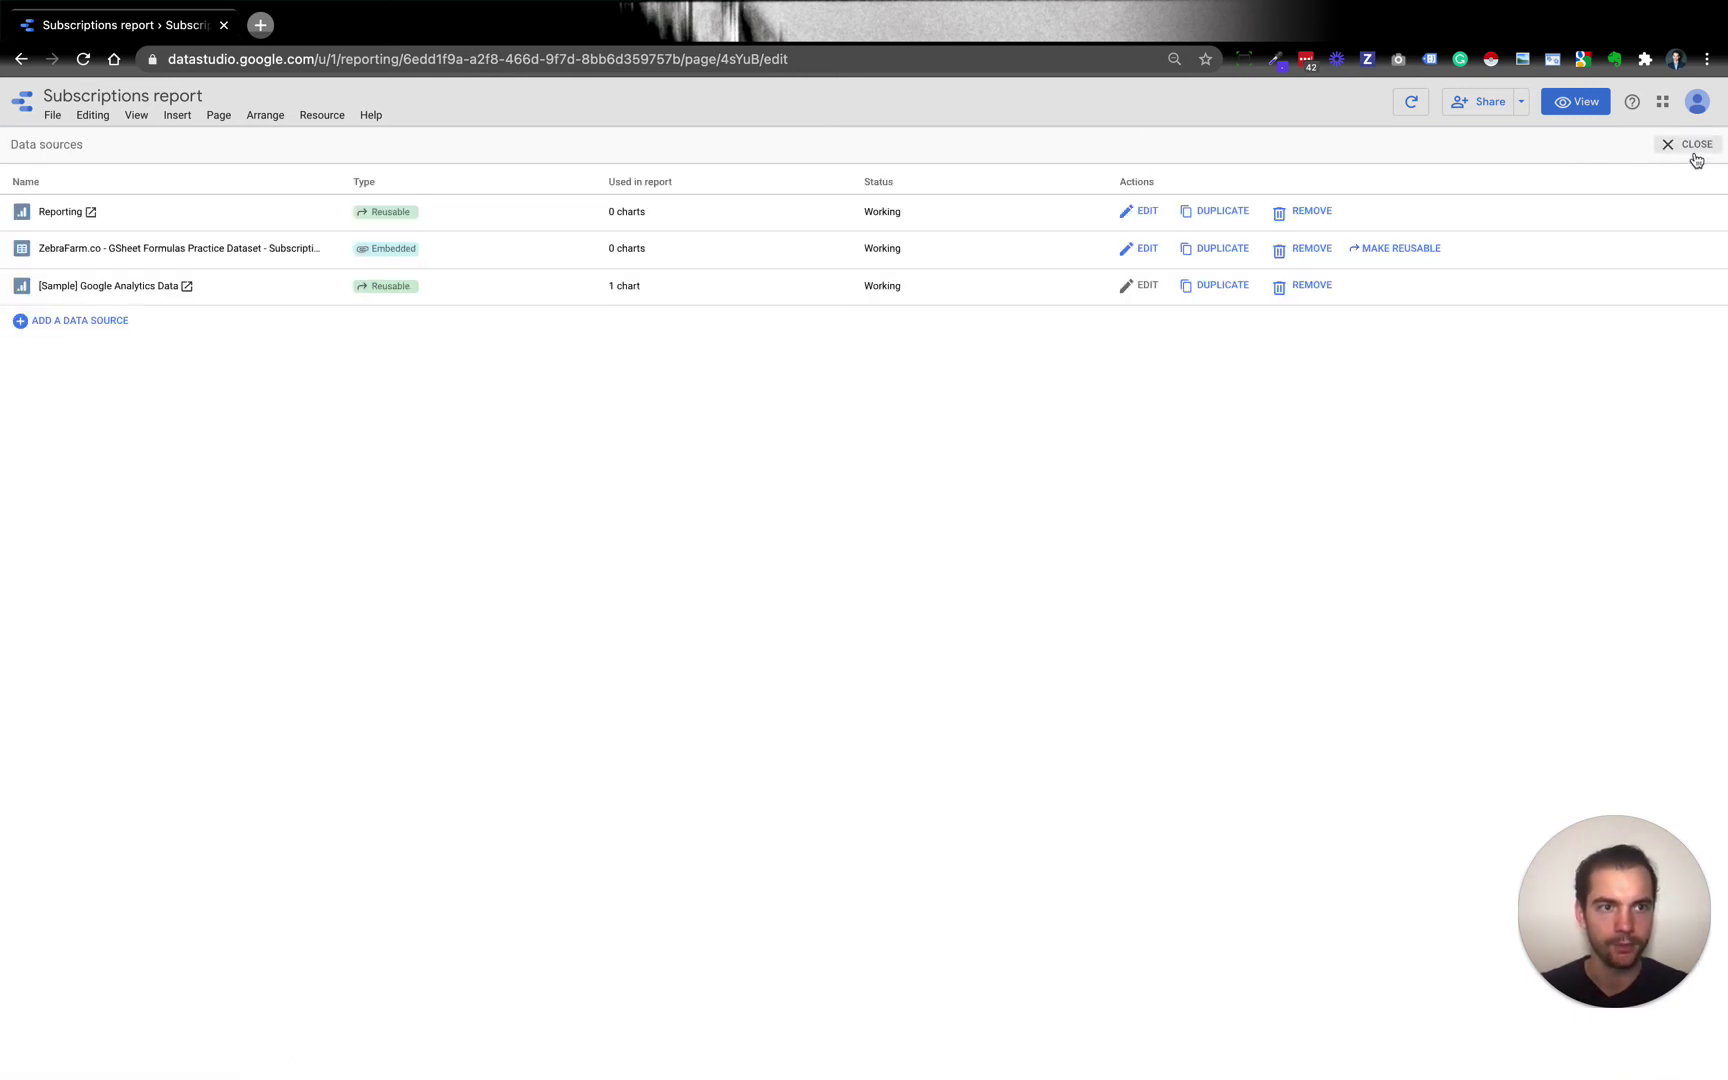
click(1686, 147)
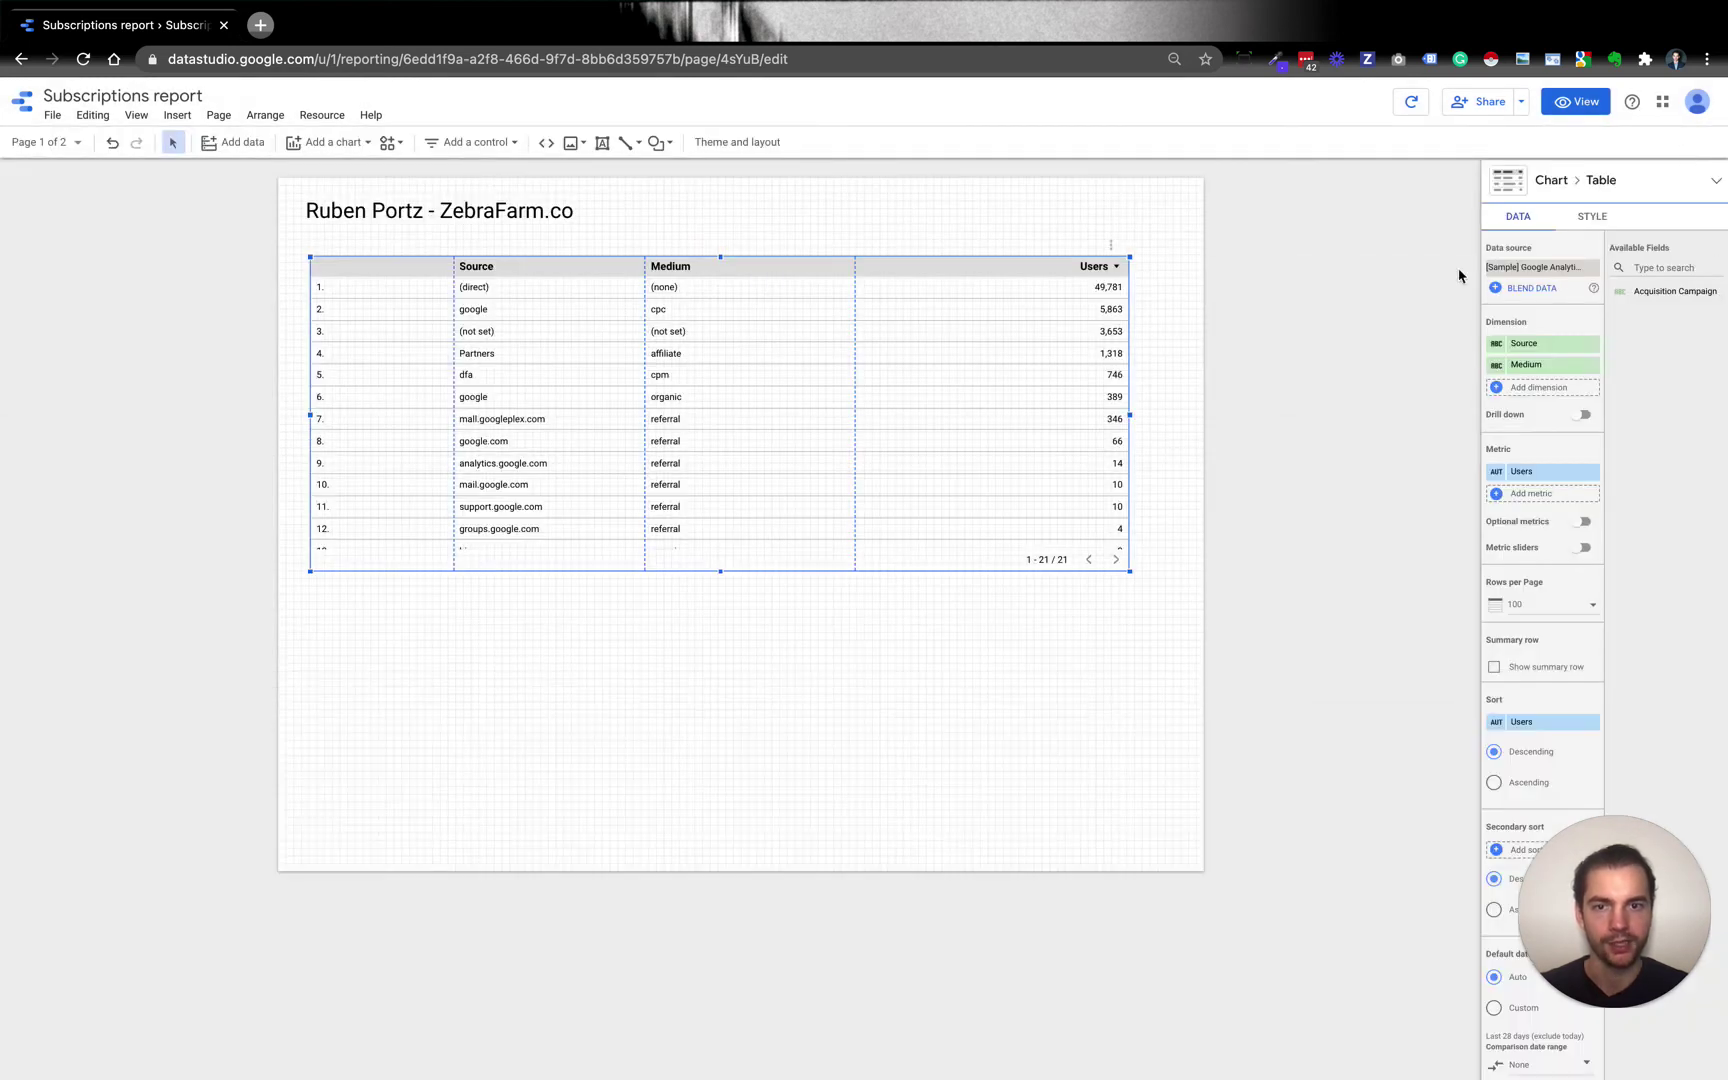
click(1540, 268)
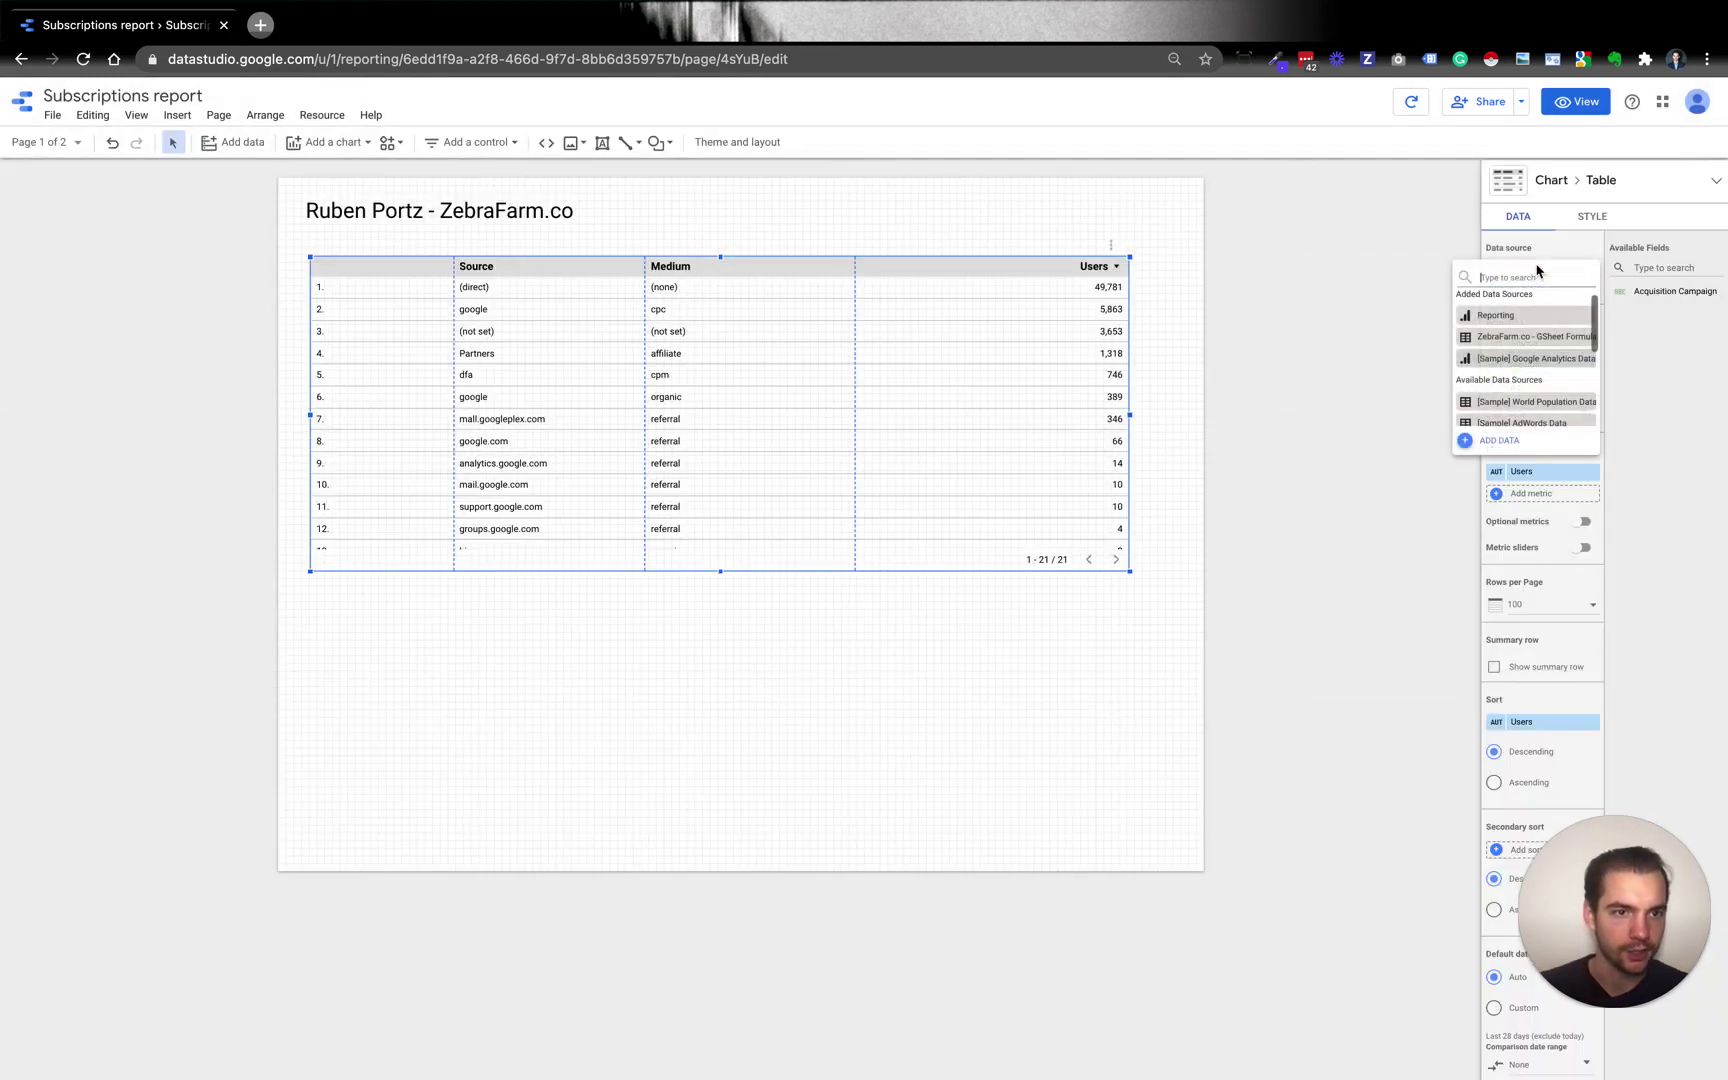
click(1532, 316)
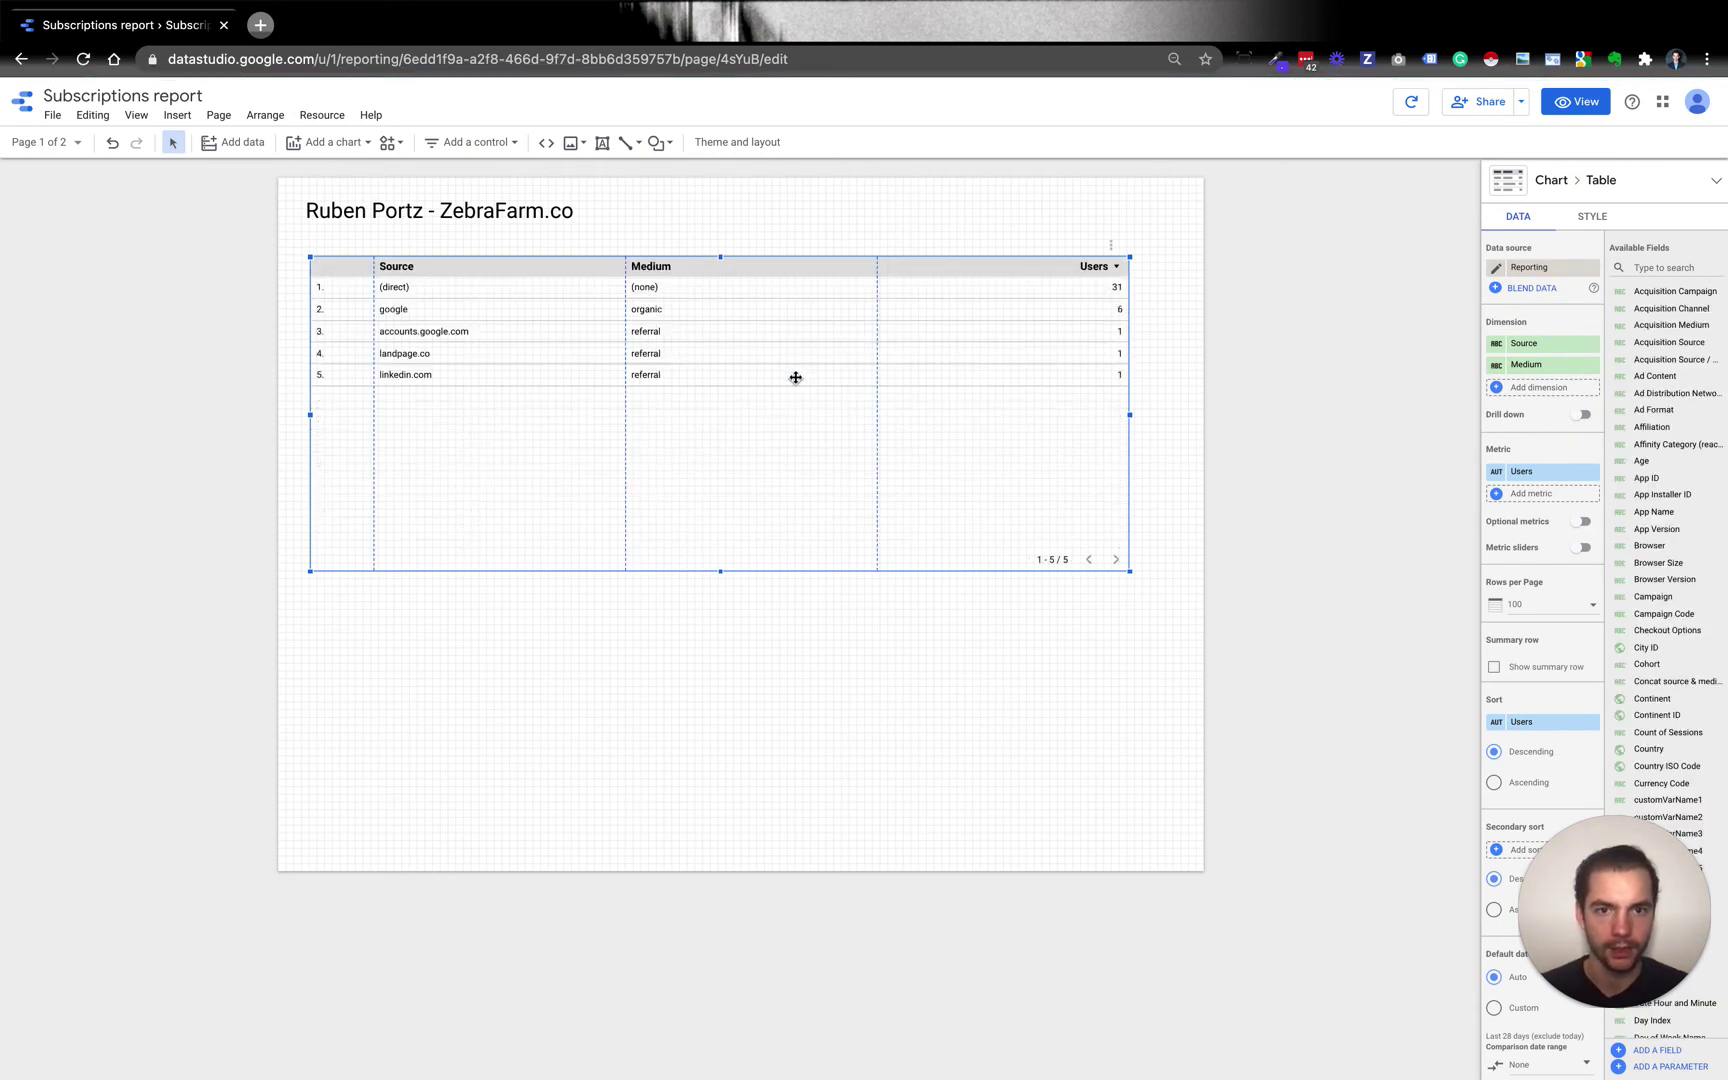
Step: Add Concat source & medium as a third dimension of the table and widen its column by narrowing the Medium column
click(1559, 388)
text(cin)
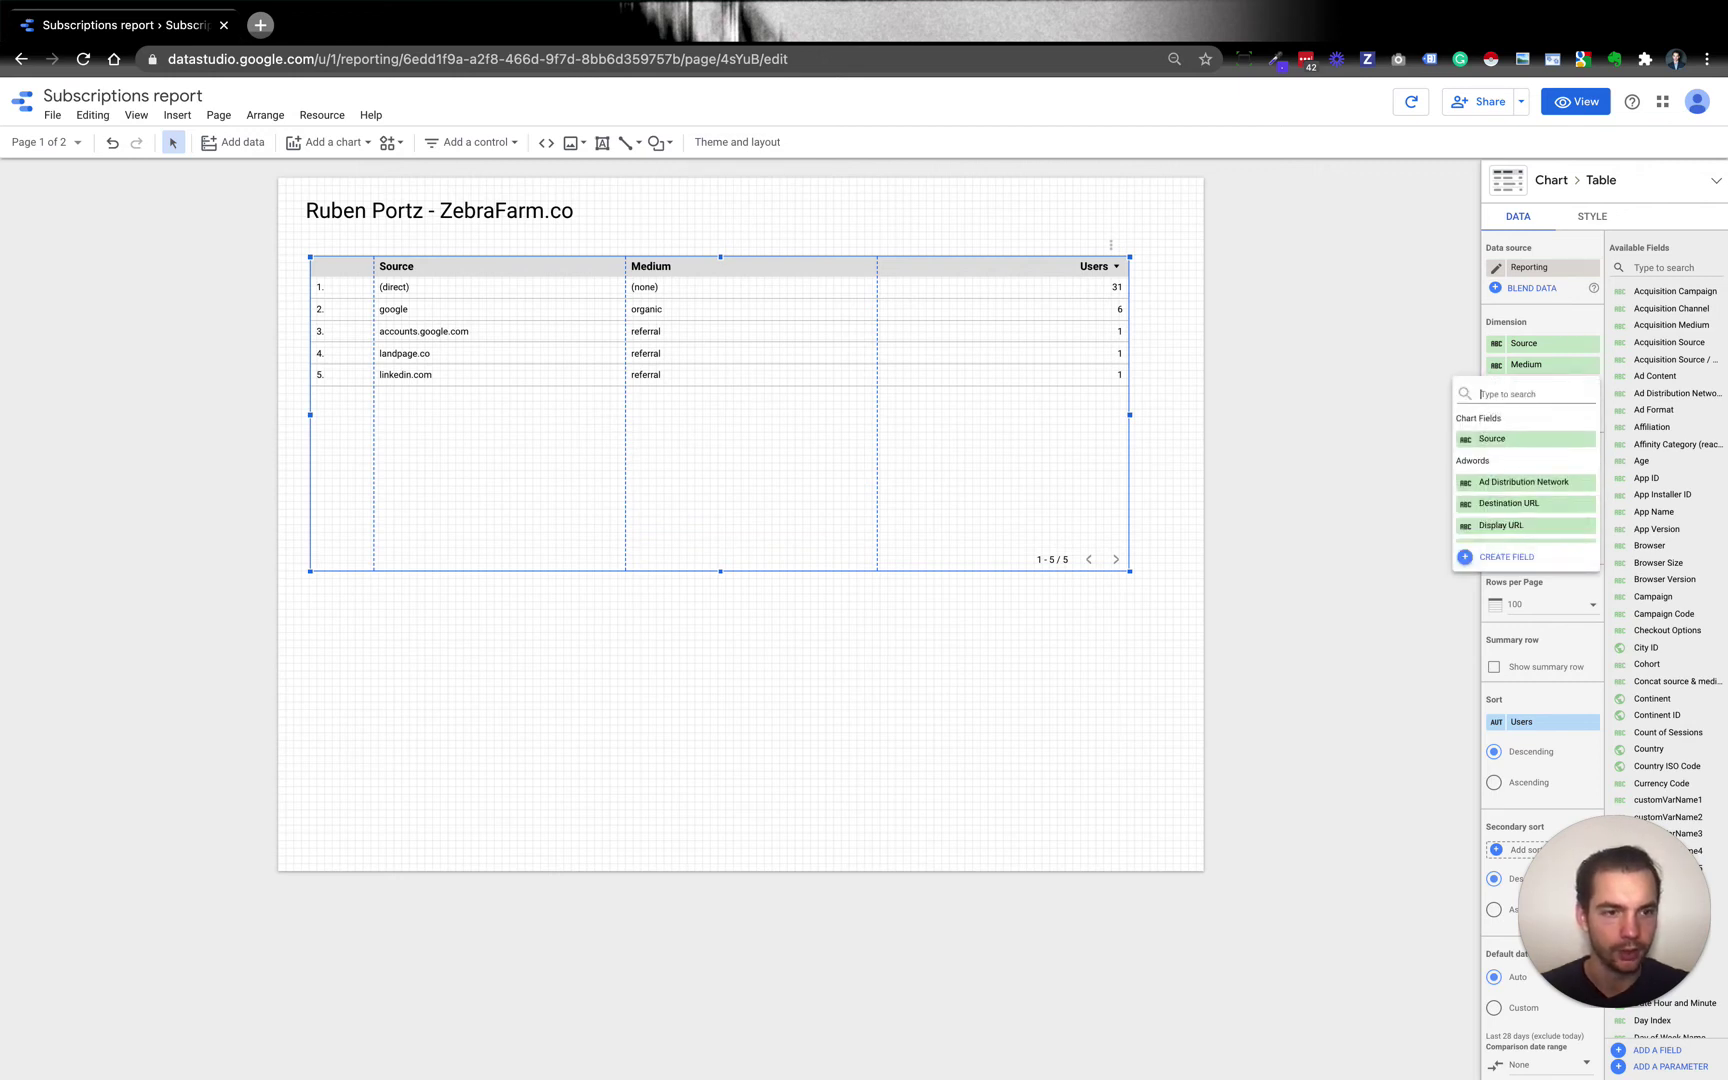
key(BackSpace)
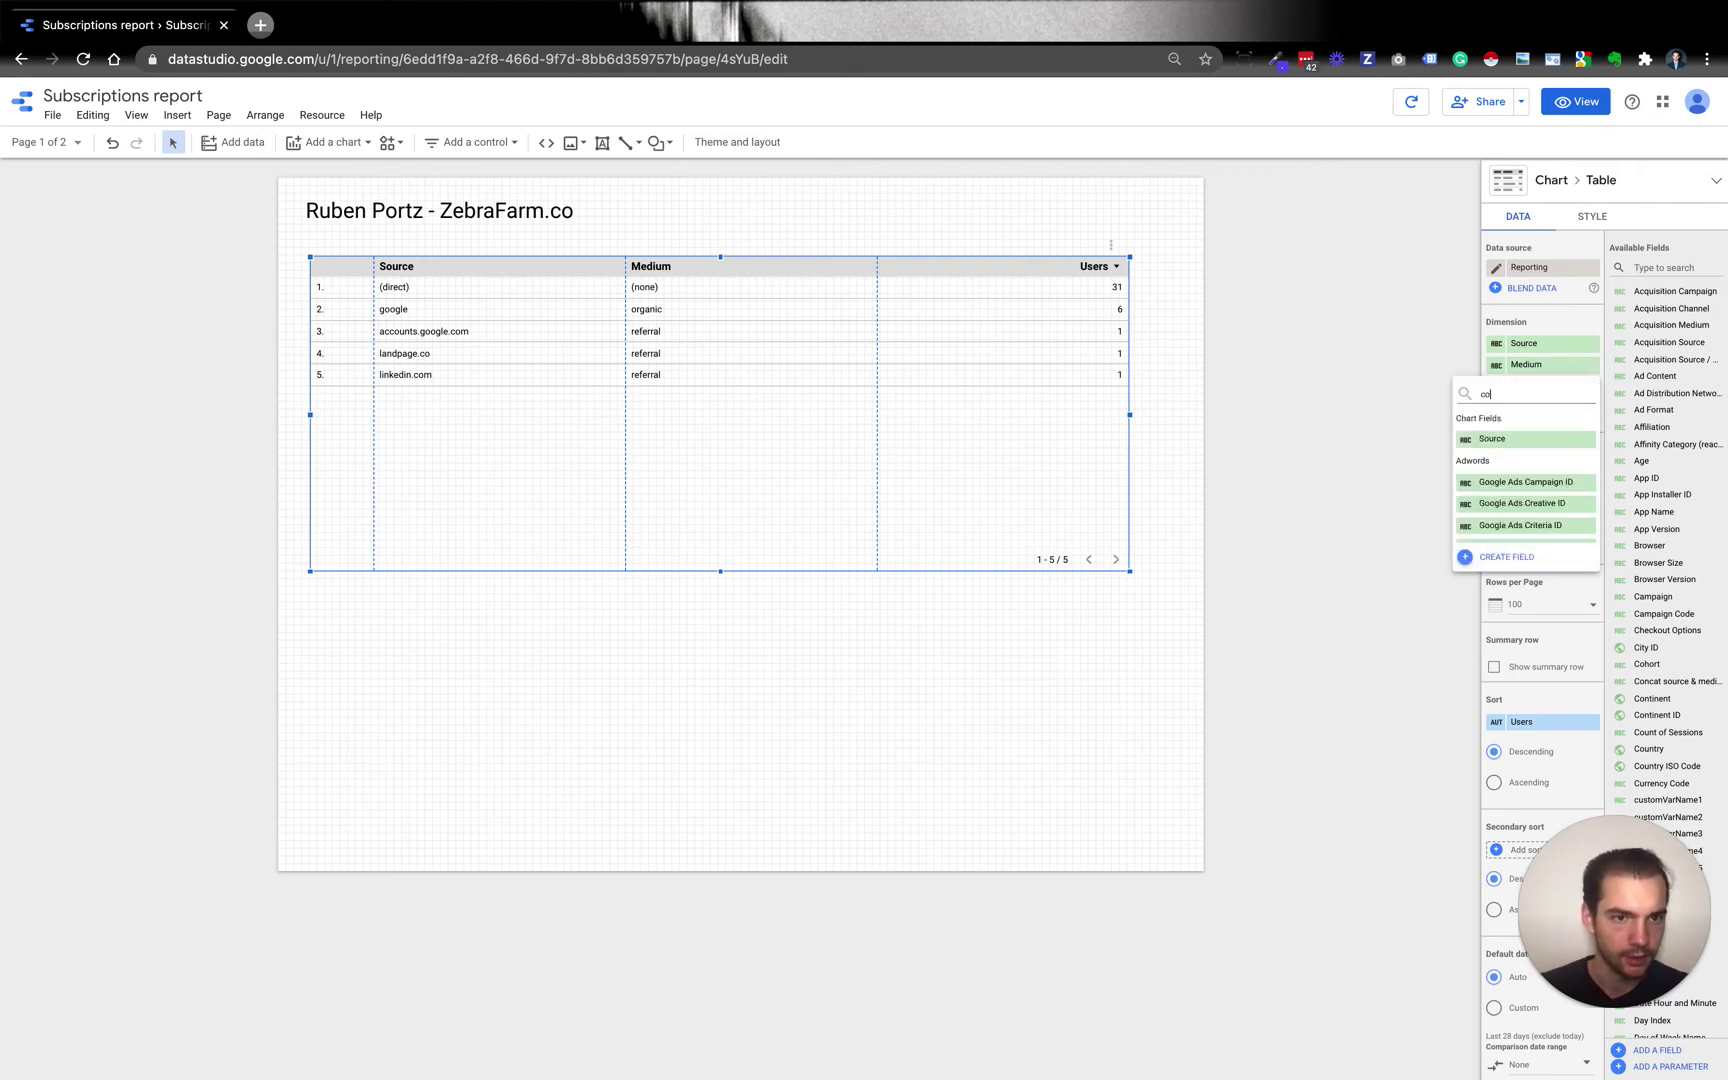
text(onca)
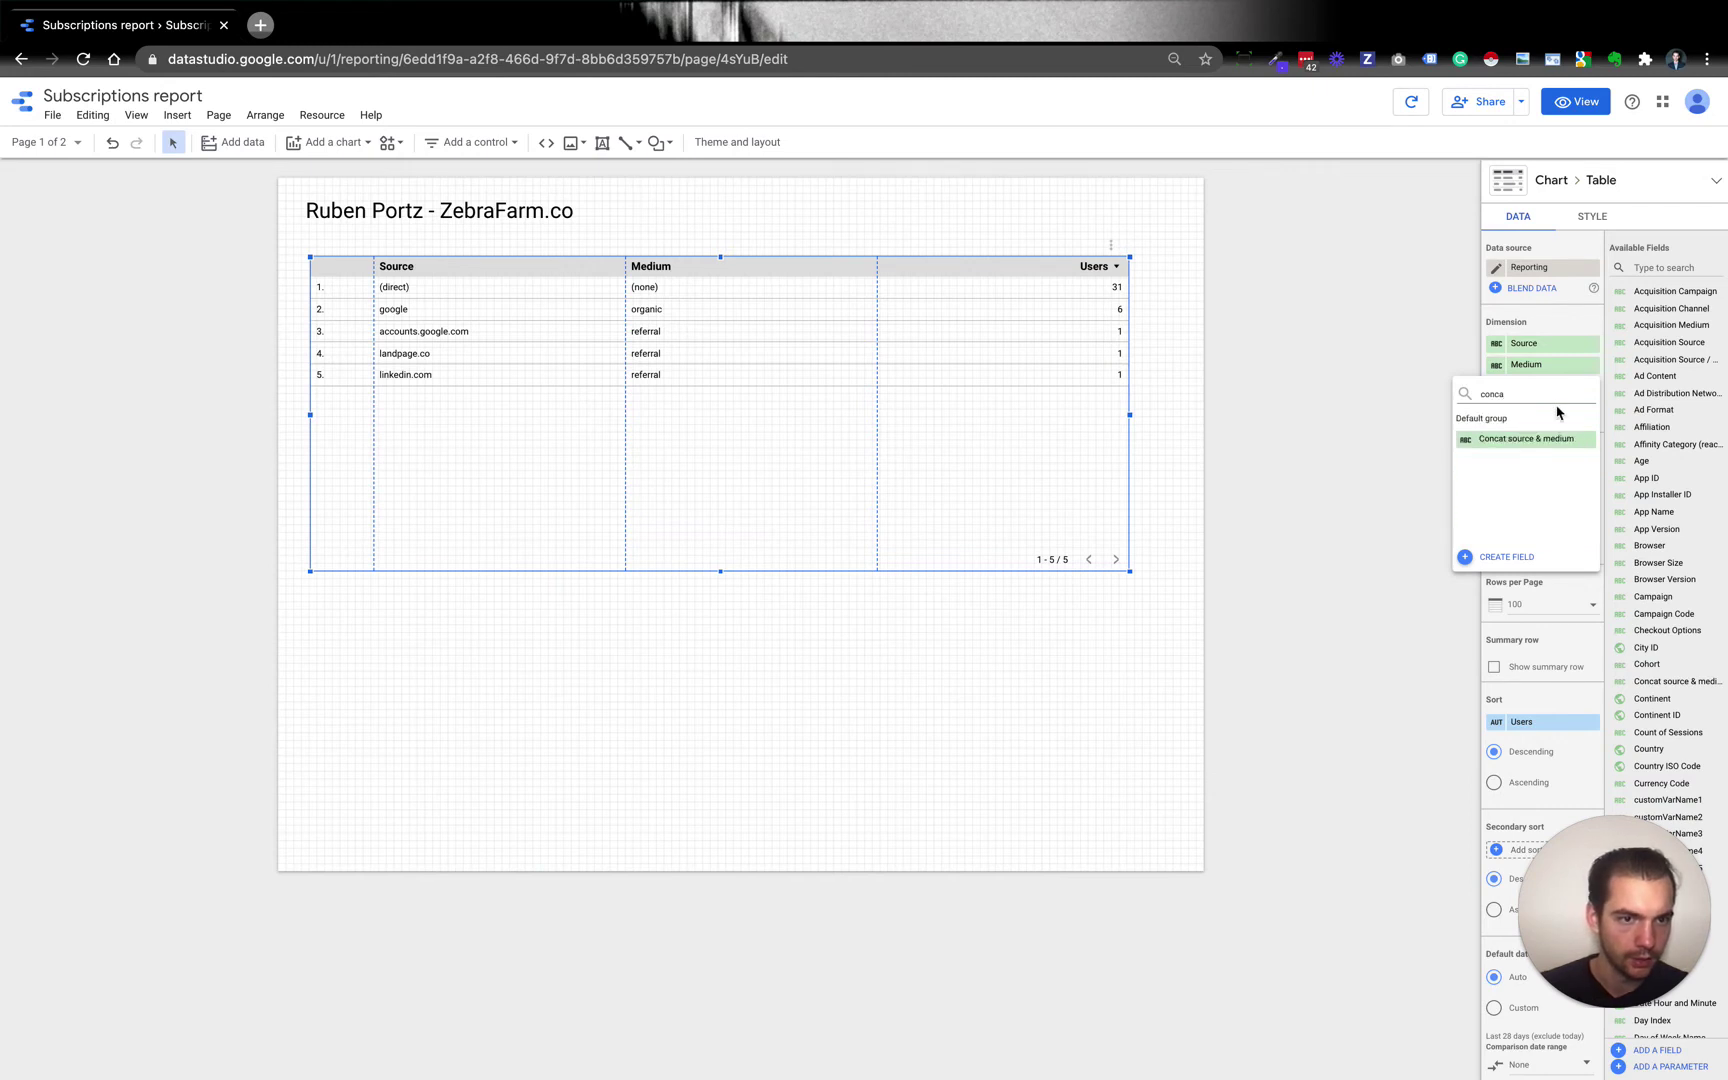
click(1555, 440)
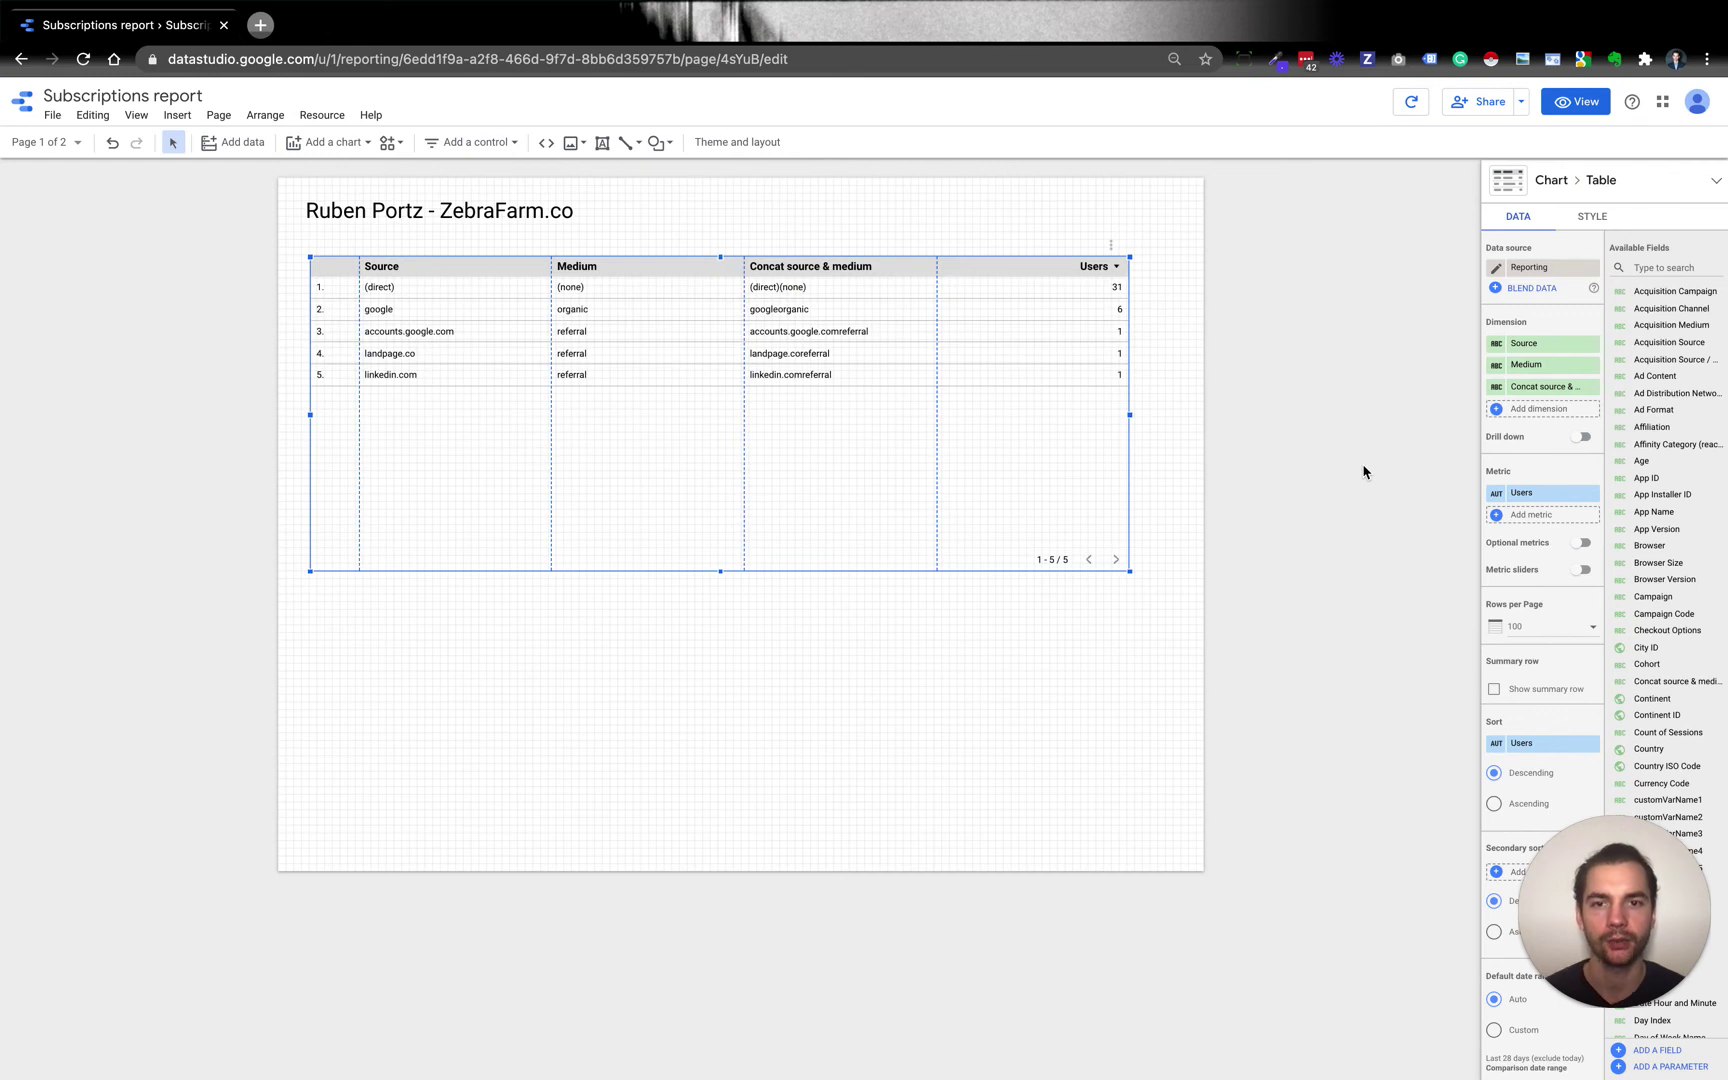
drag(742, 296, 688, 296)
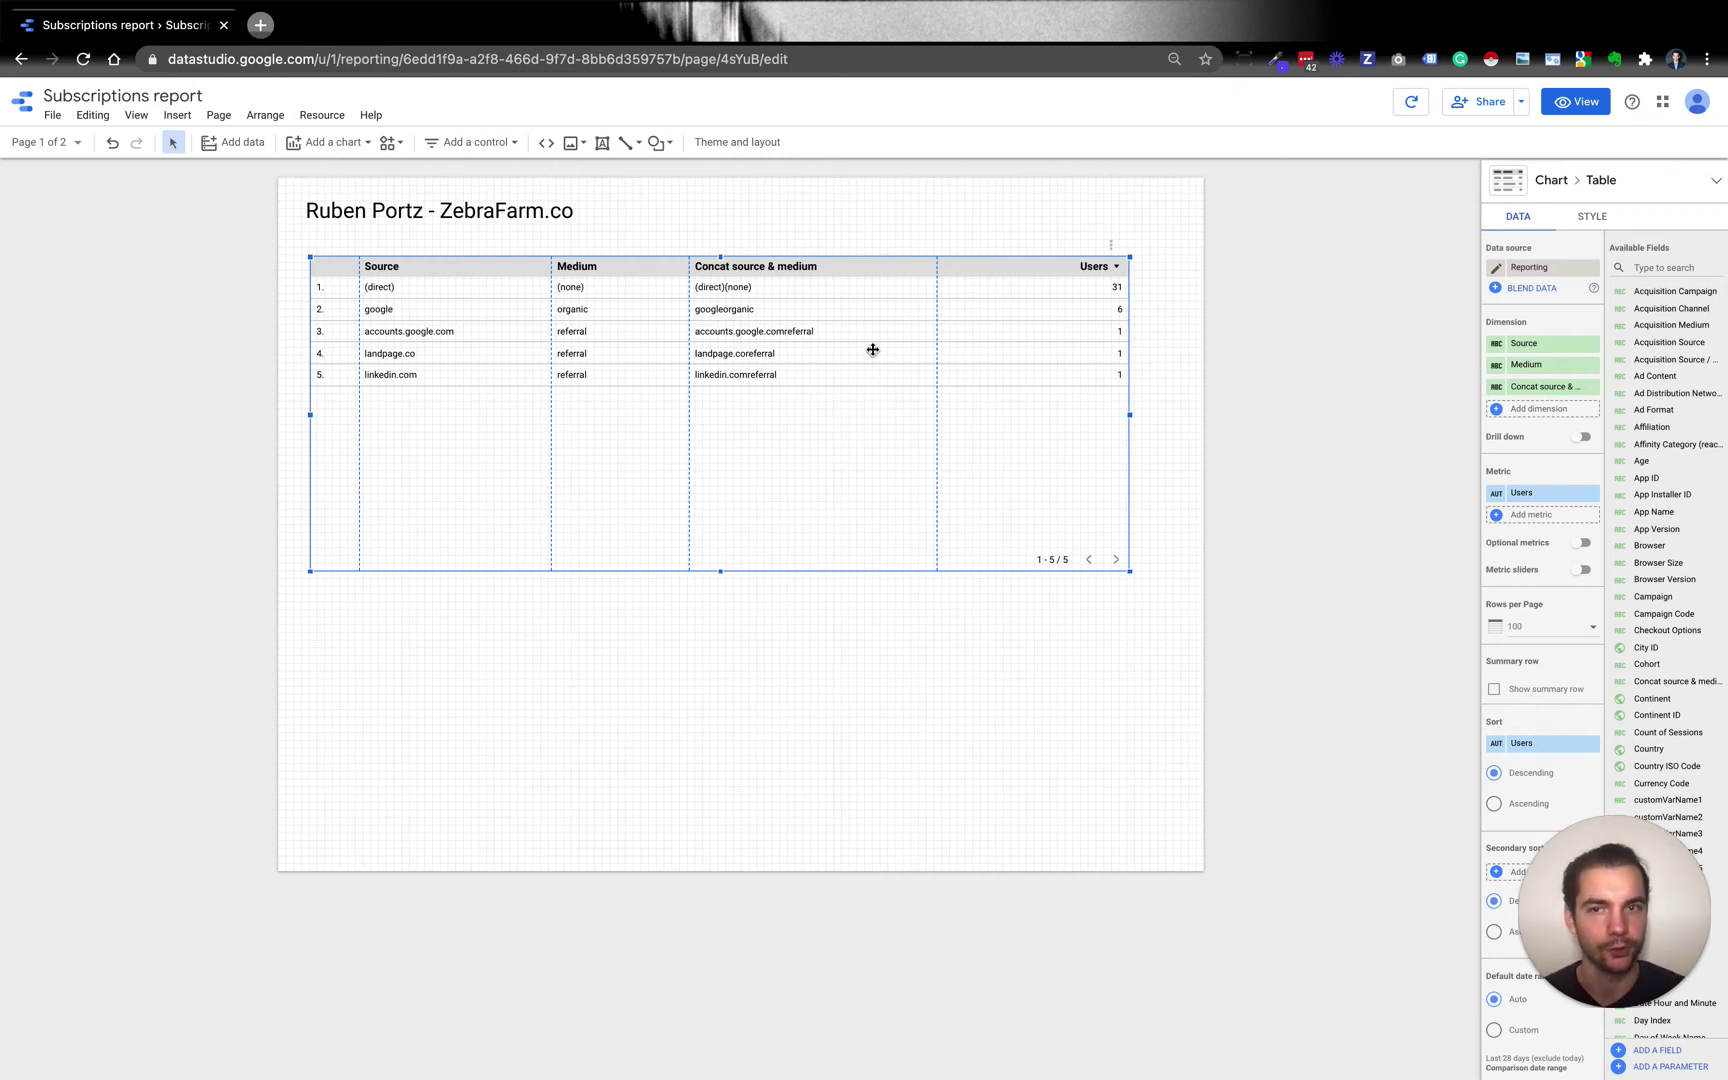
Step: Reopen the Concat source & medium calculated field in the Reporting data source for editing
click(336, 127)
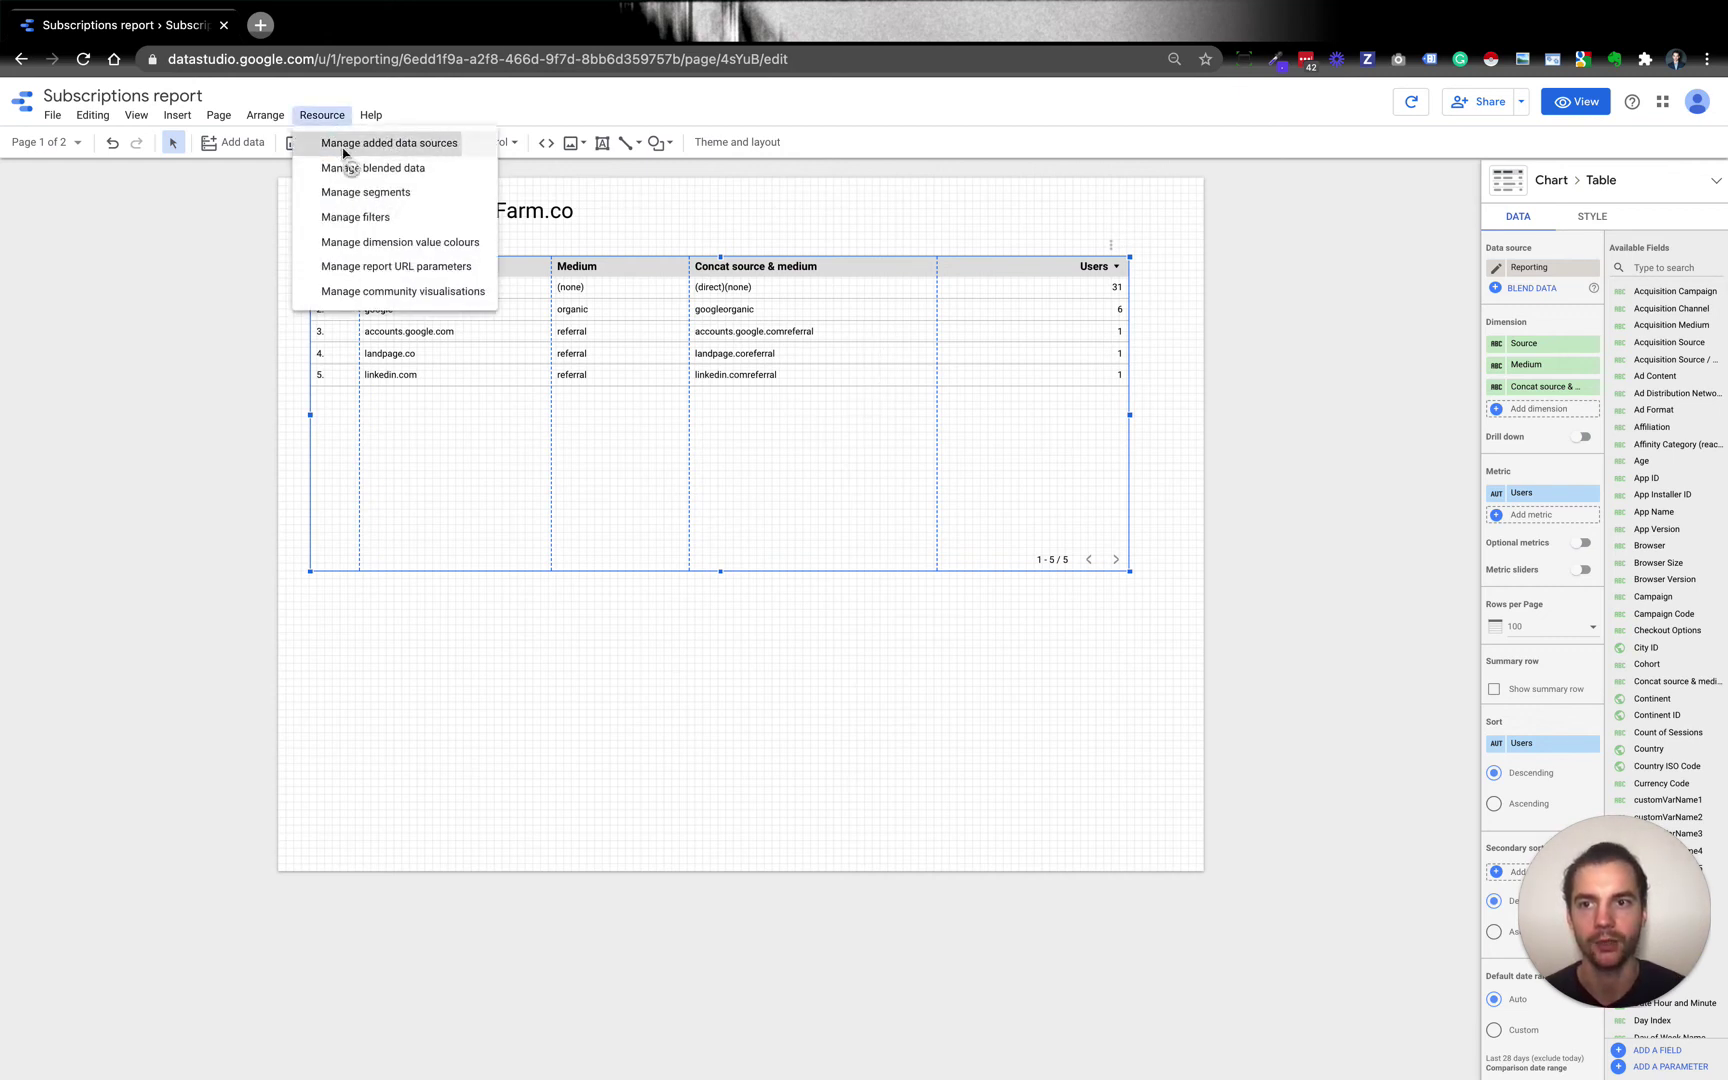
click(341, 147)
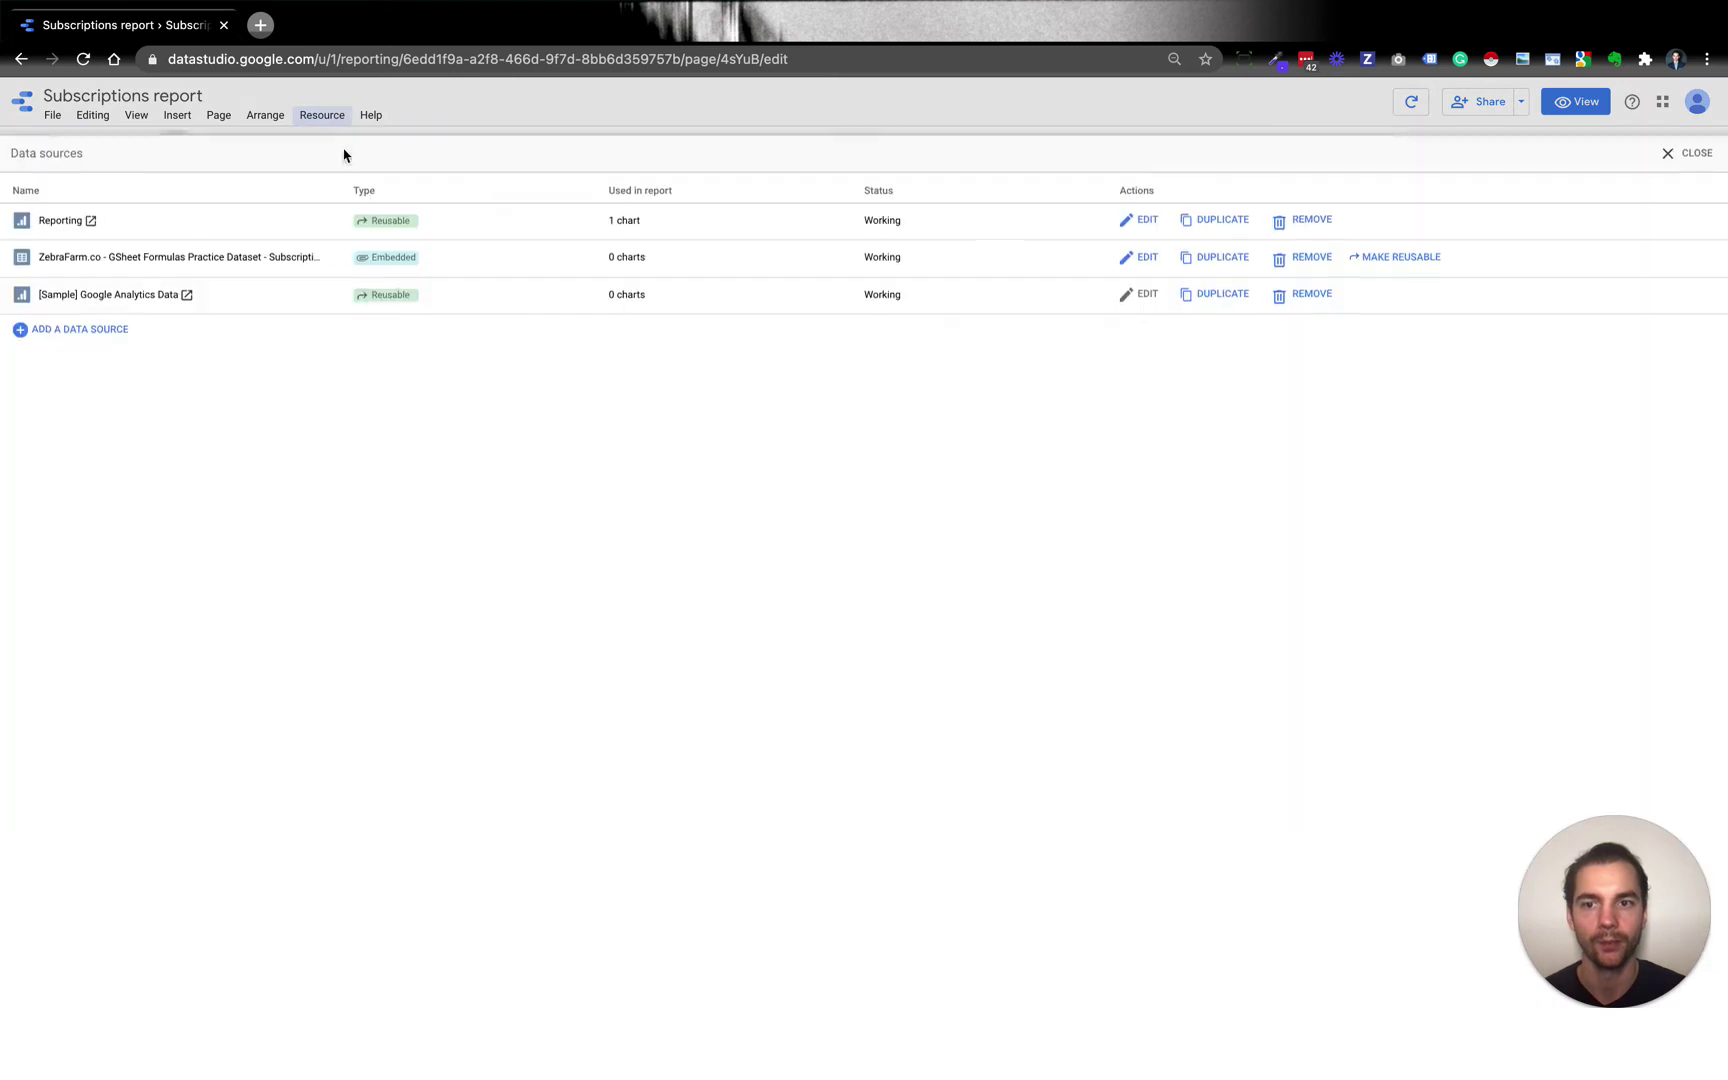
click(1125, 212)
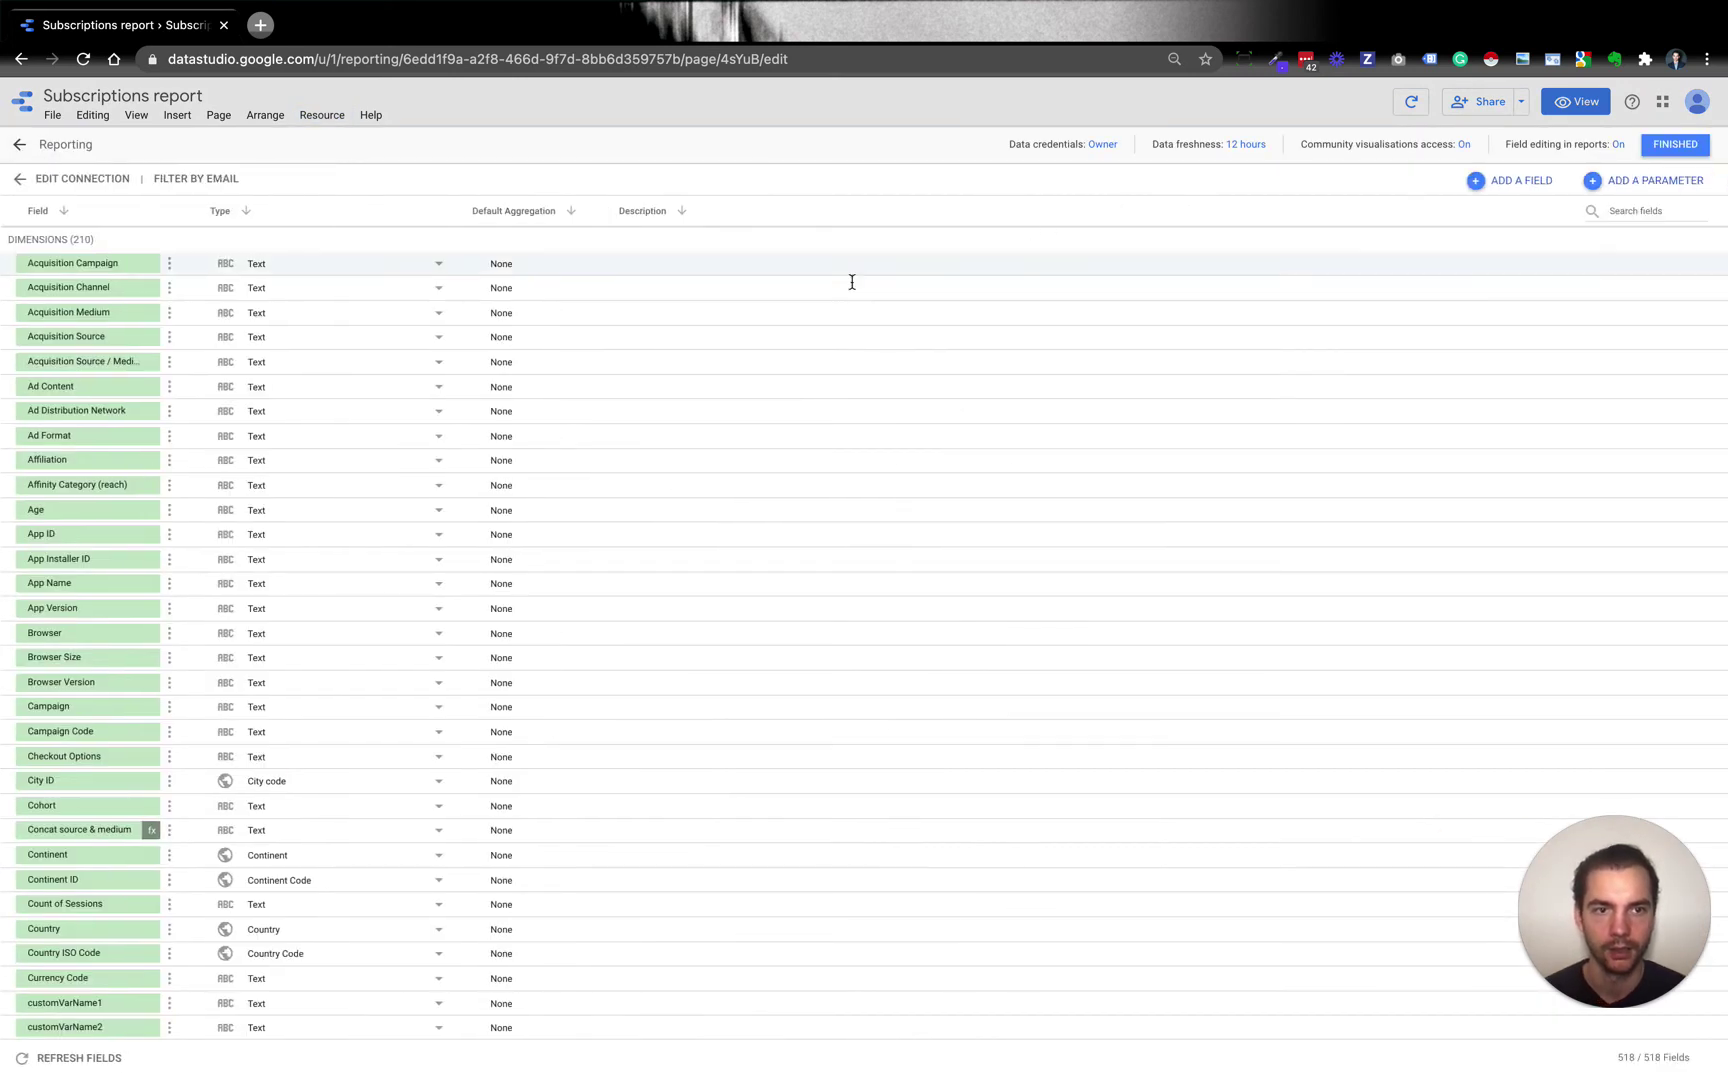
click(1645, 213)
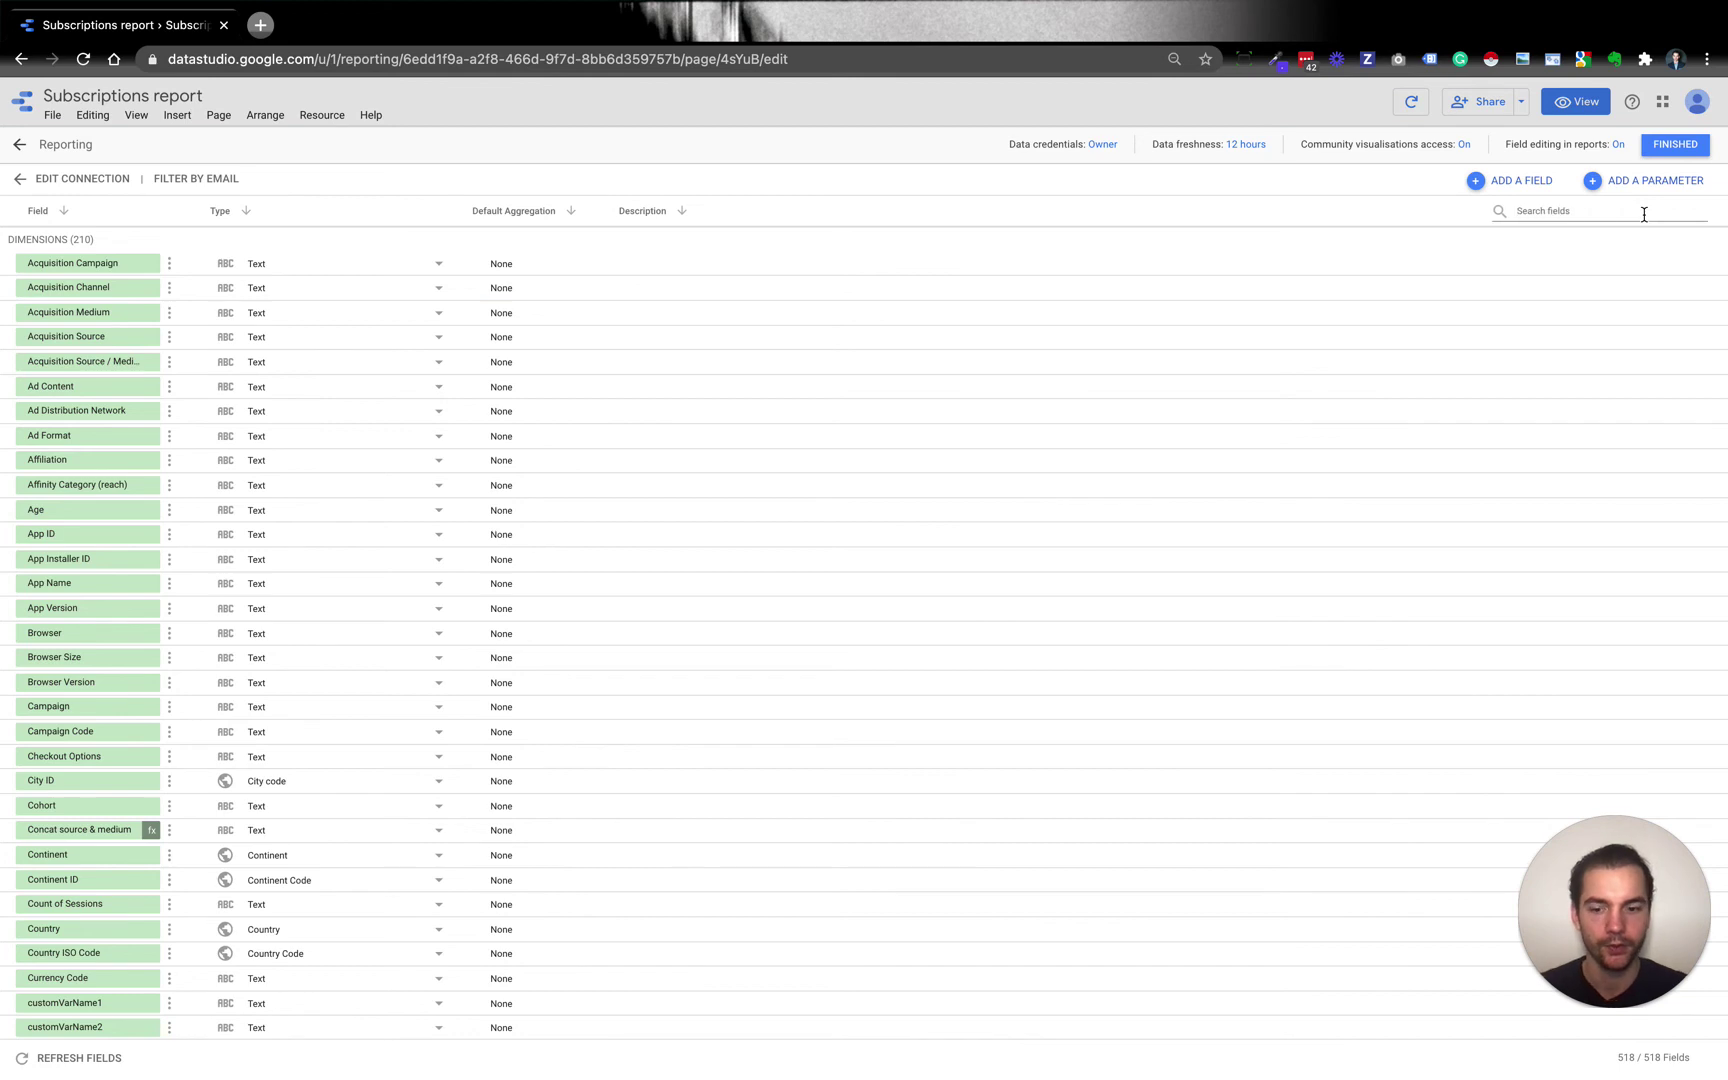
text(conca)
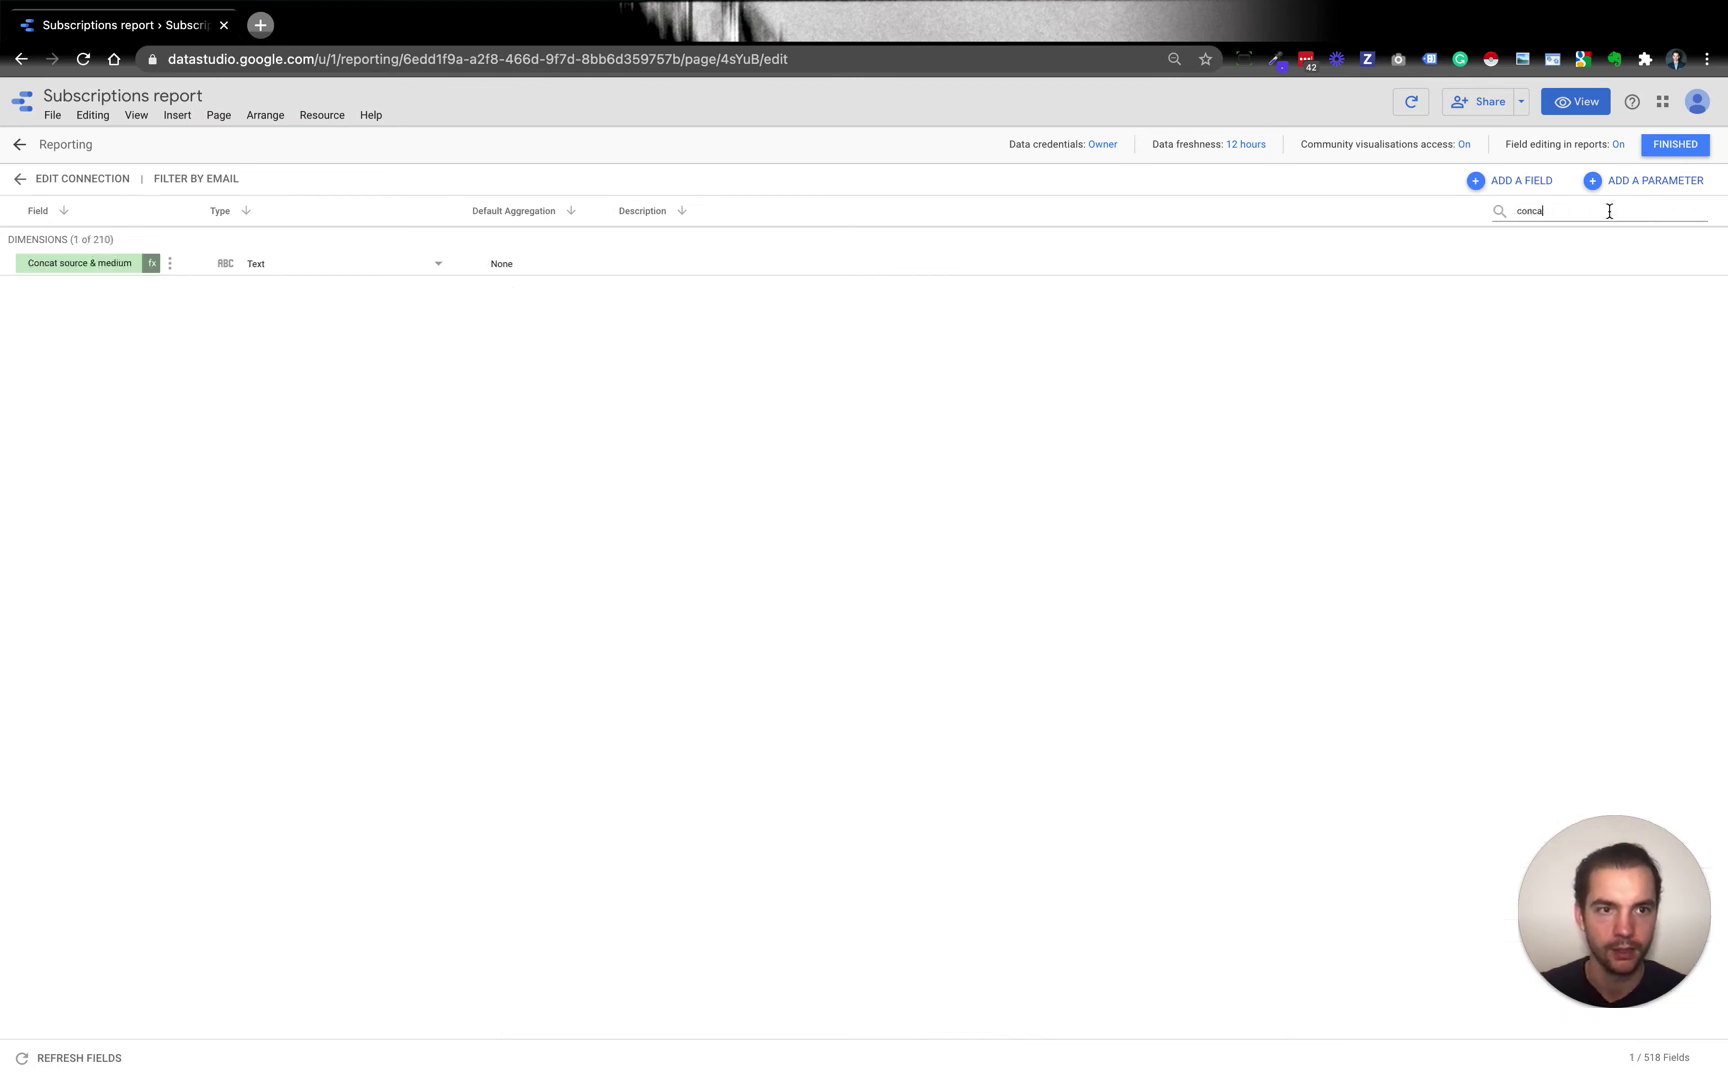
click(151, 265)
Step: Try to insert a " " separator between Source and Medium in the CONCAT formula, and return to the report
click(413, 310)
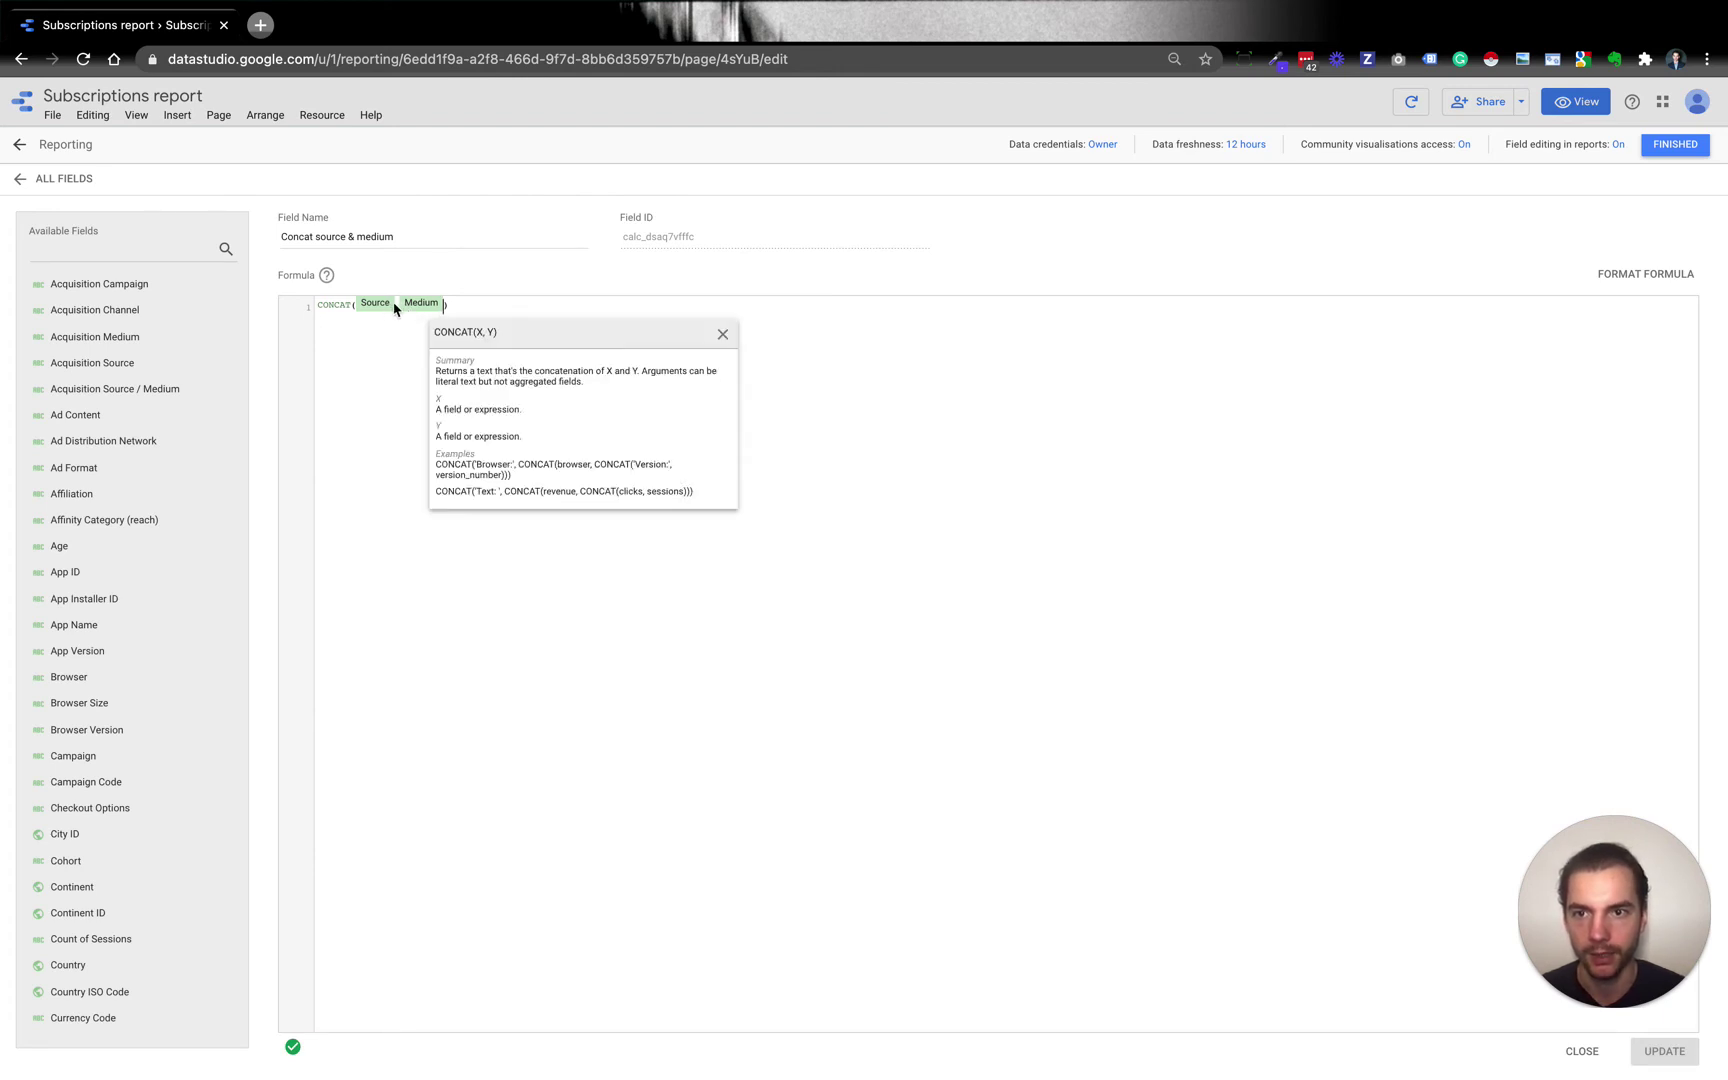
click(397, 306)
text(, " ")
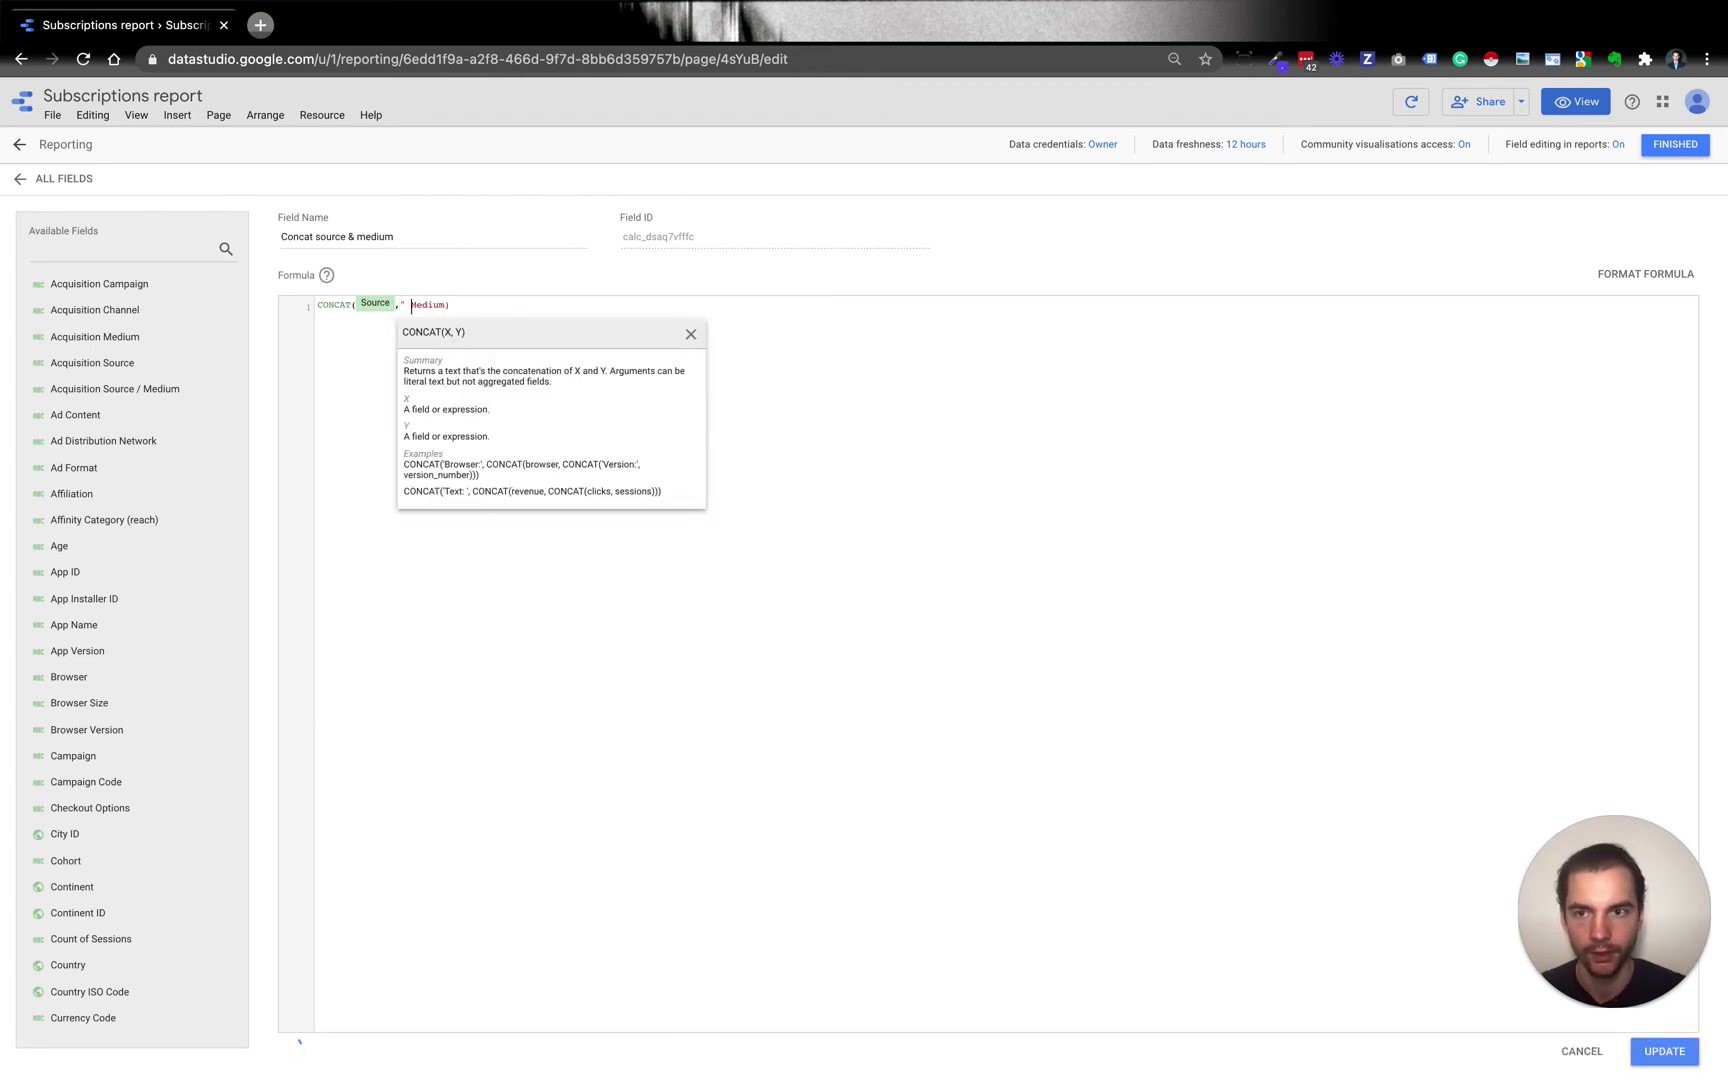
text(,)
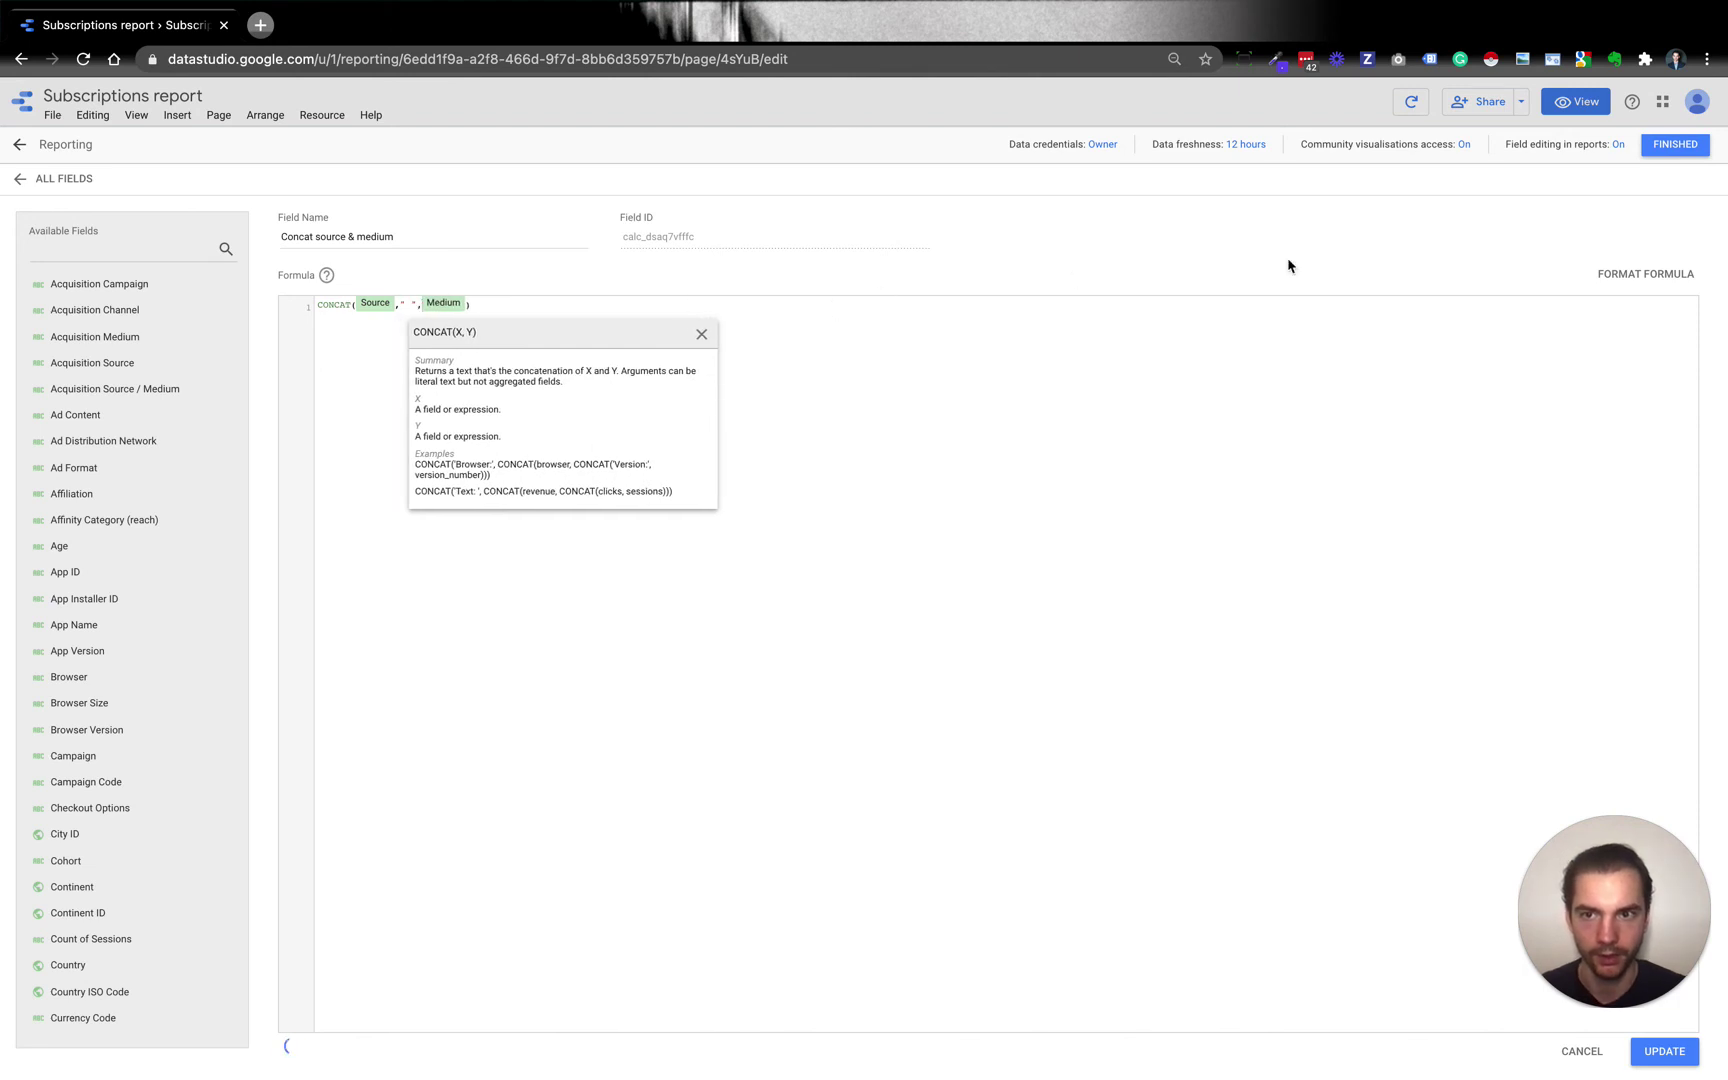
click(1657, 152)
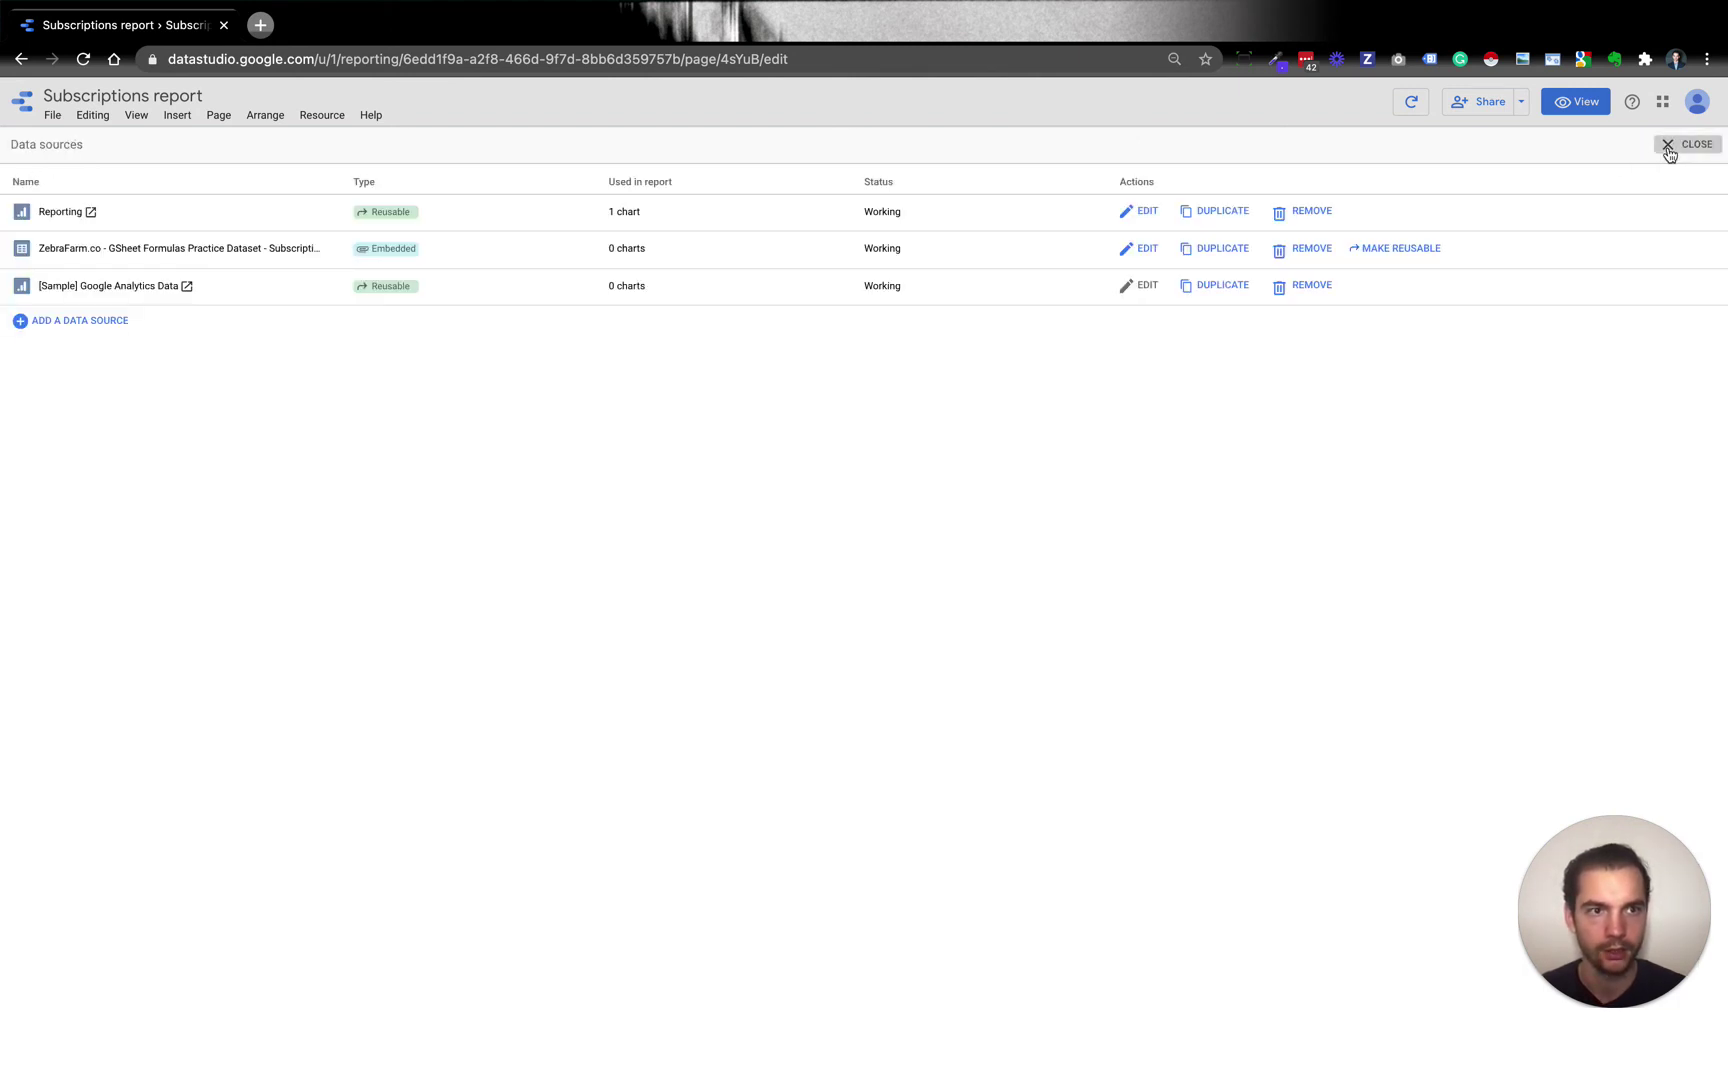
click(1667, 145)
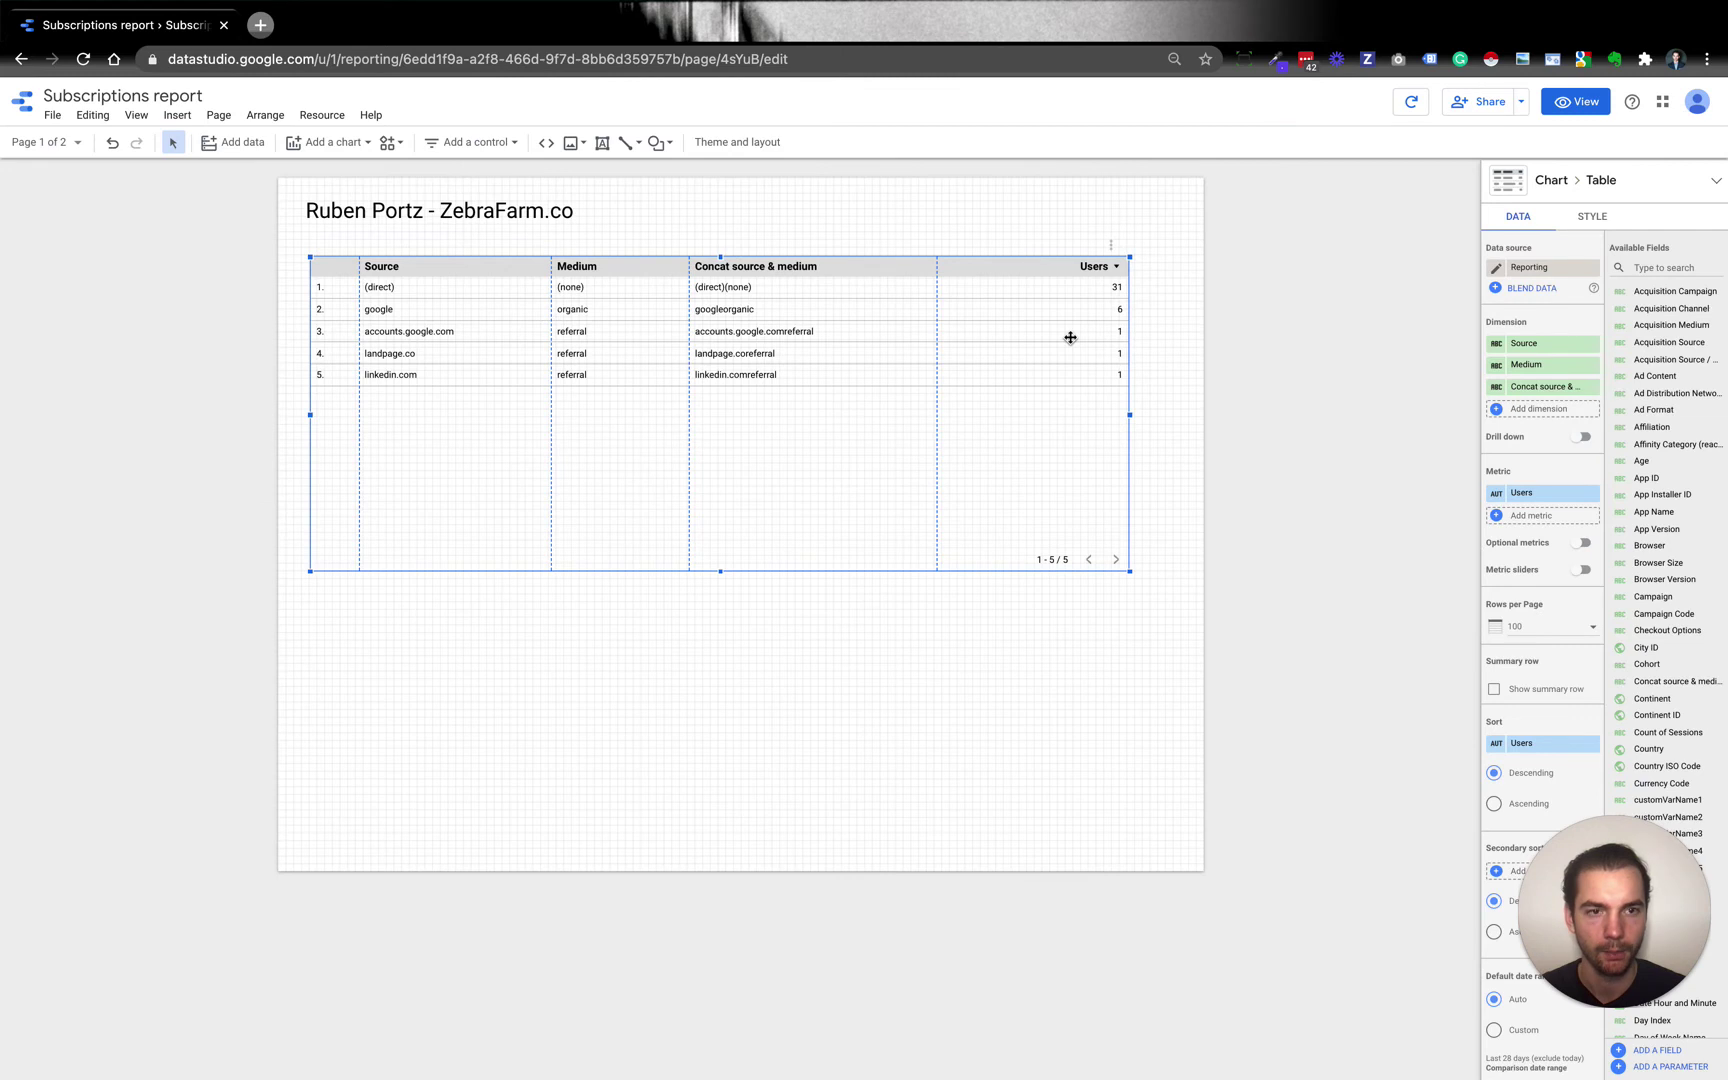
Step: Reopen the Concat source & medium calculated field in the Reporting data source for editing
click(318, 115)
click(340, 143)
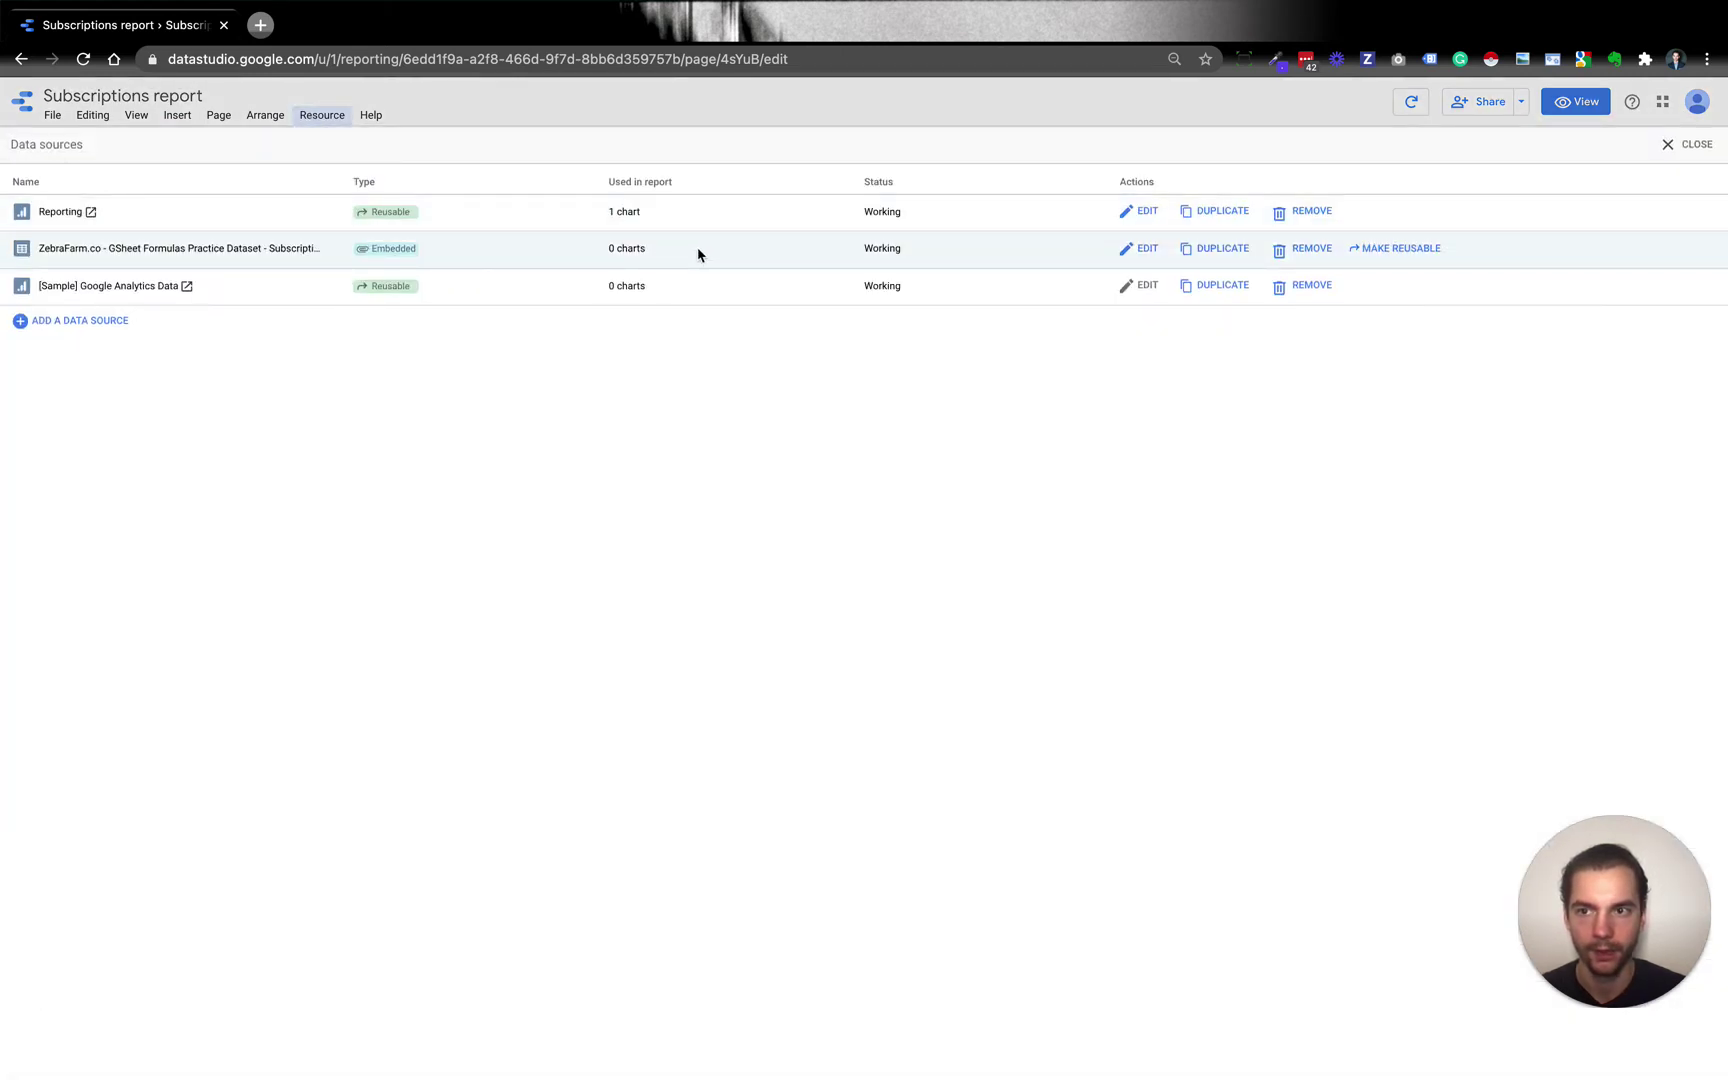
click(1133, 213)
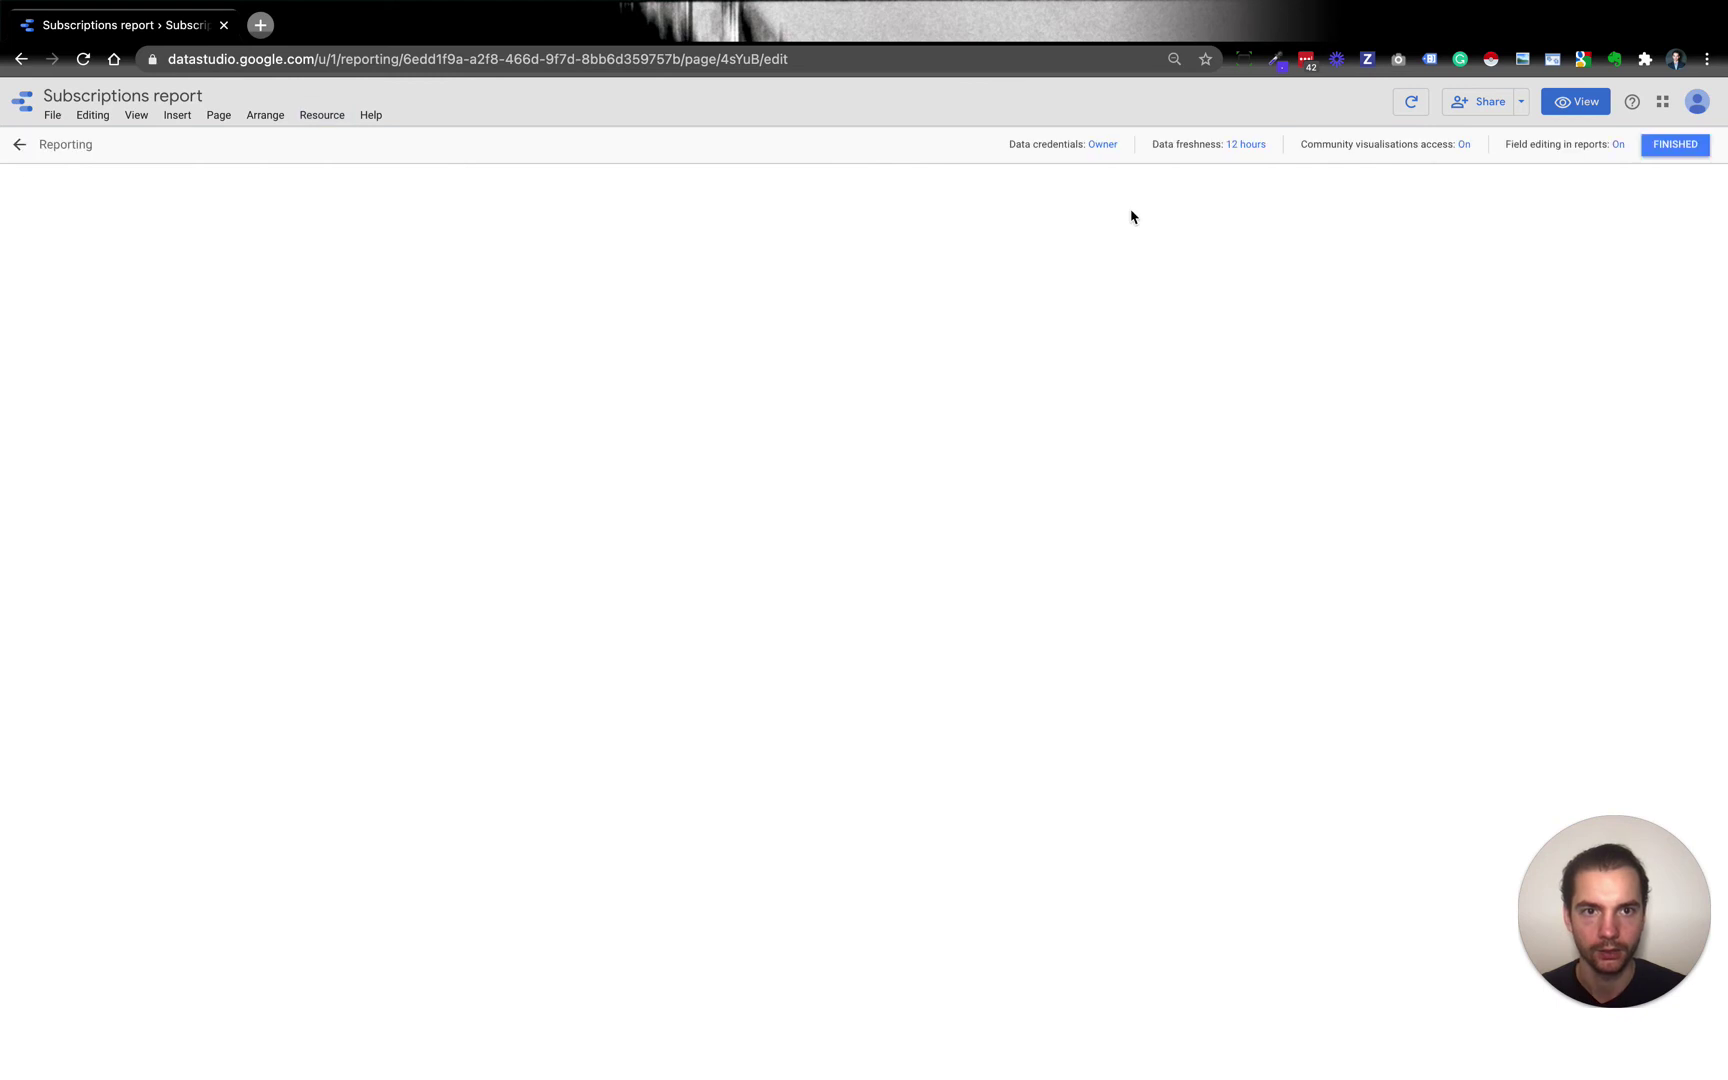
click(1661, 212)
text(cn)
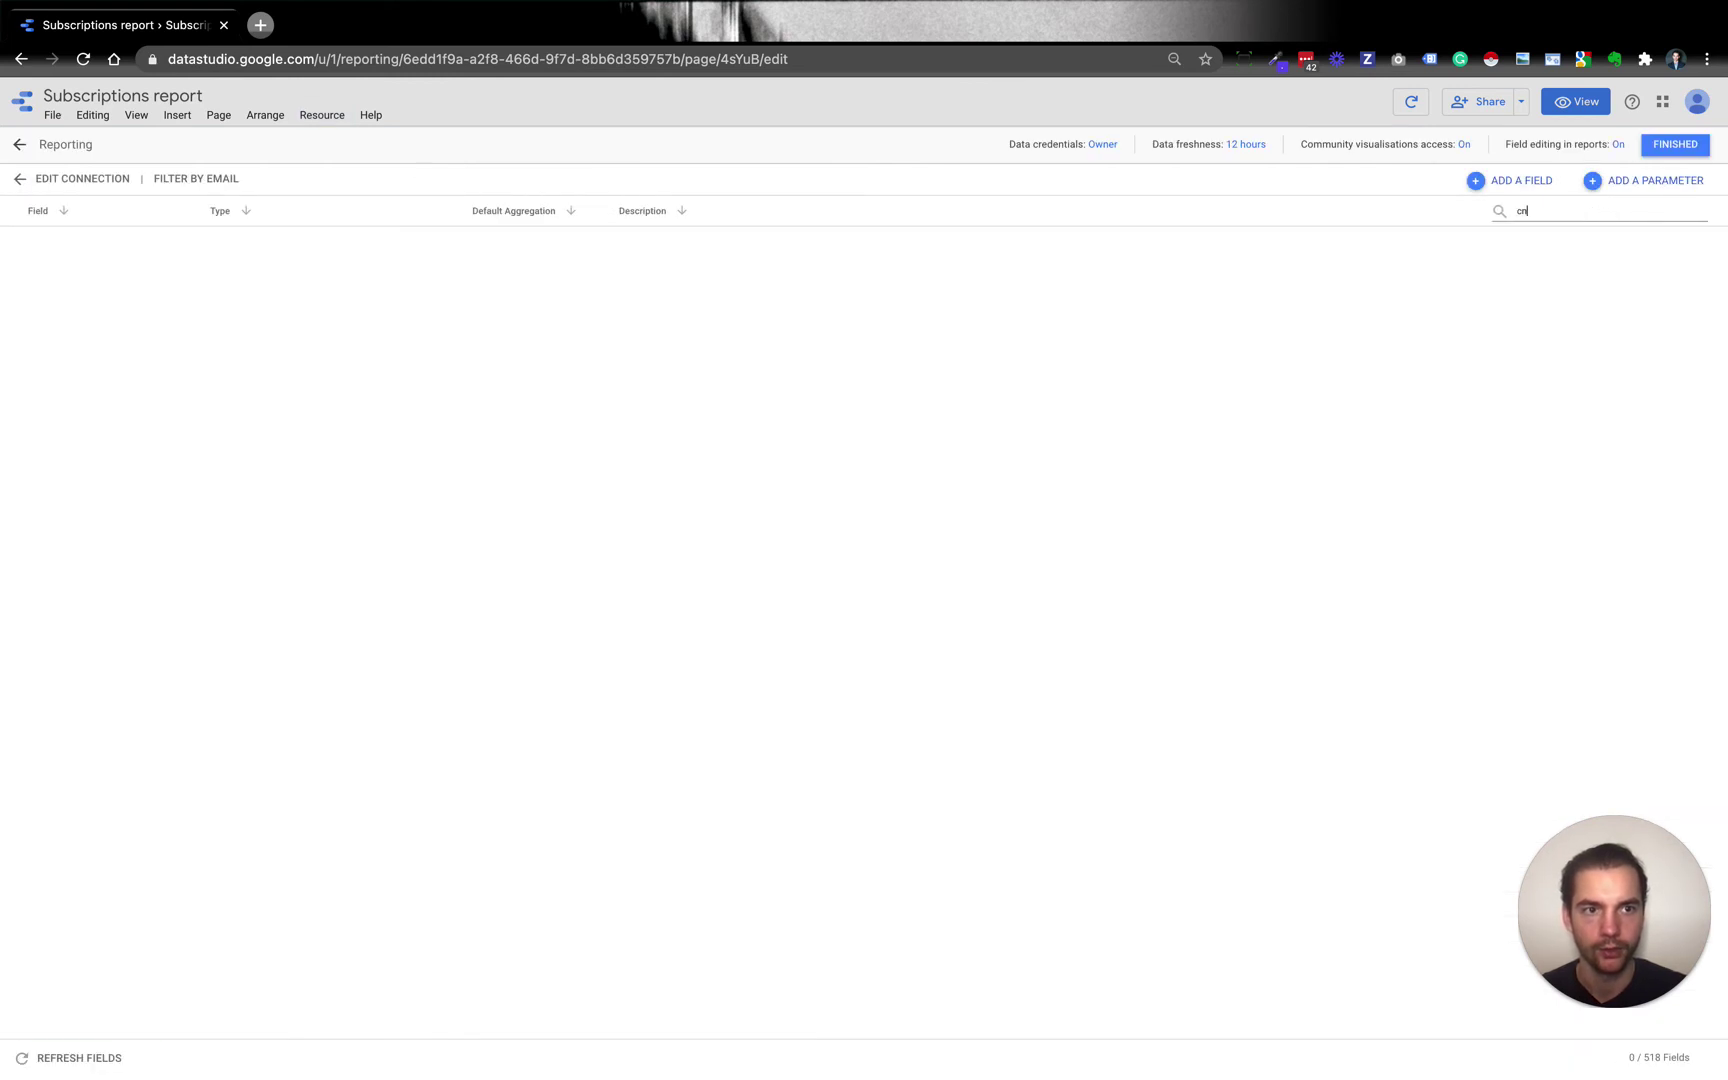
key(BackSpace)
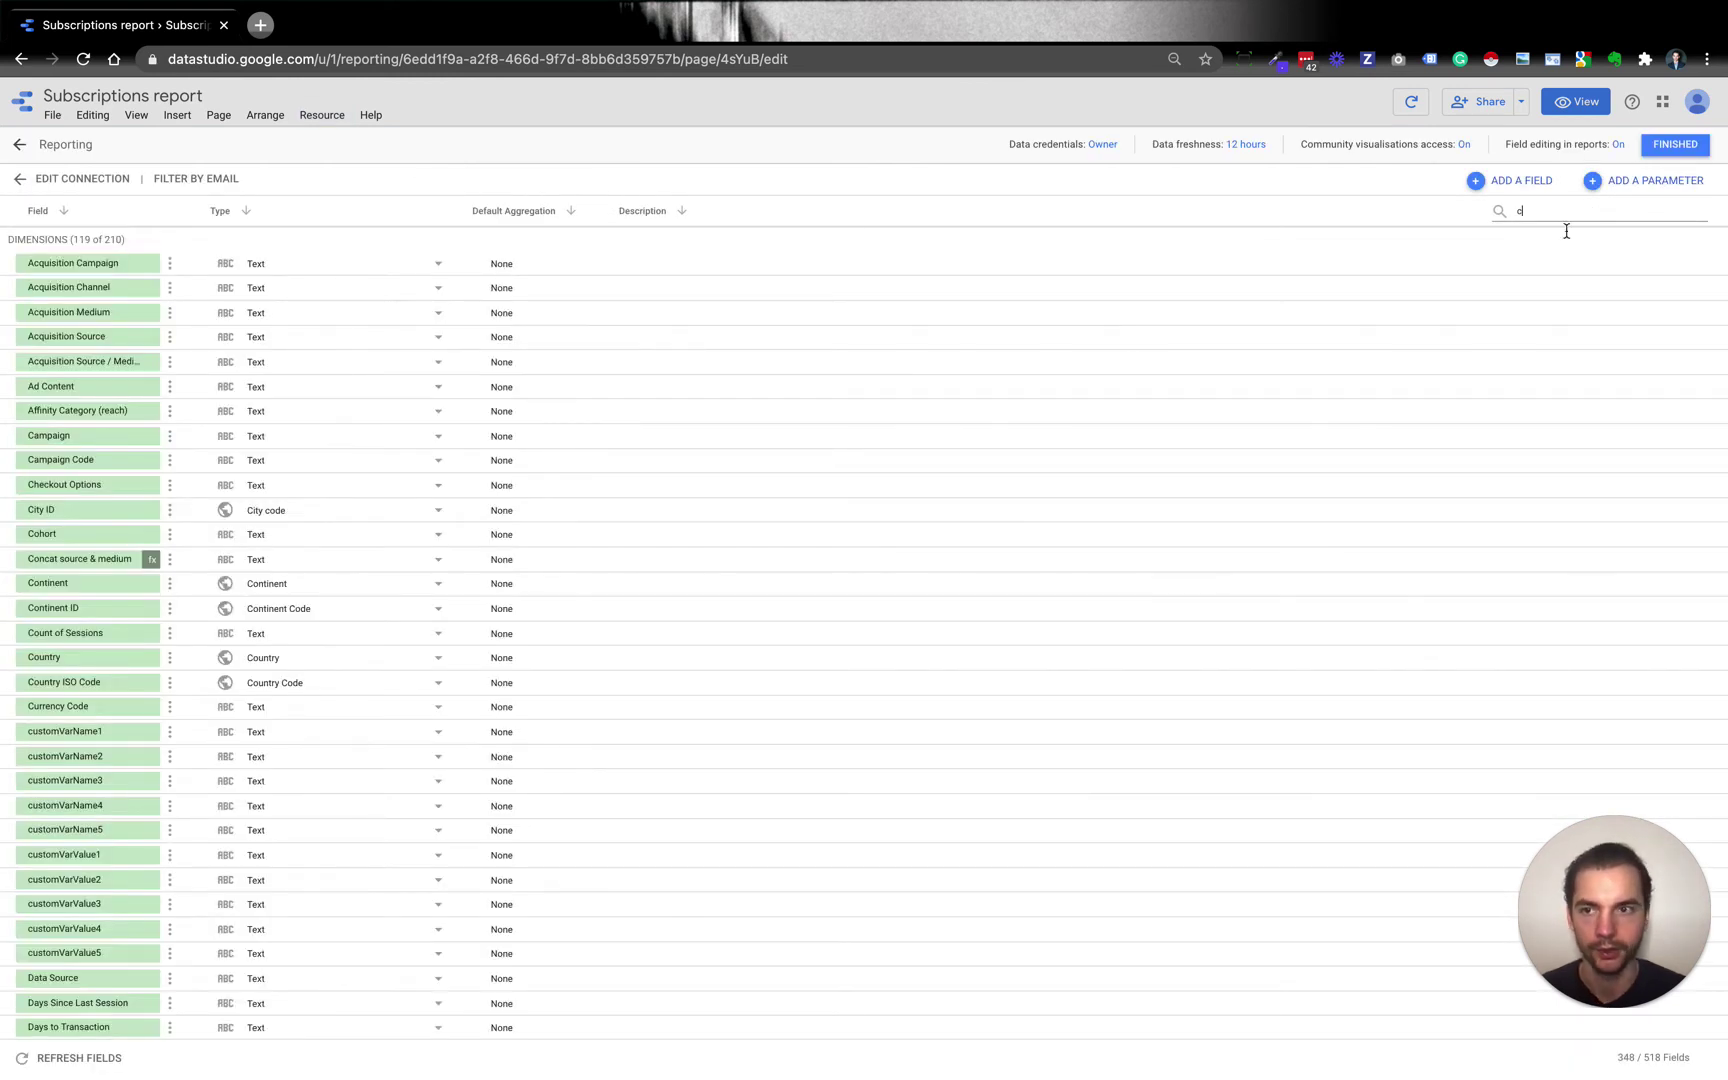
text(onc)
click(151, 263)
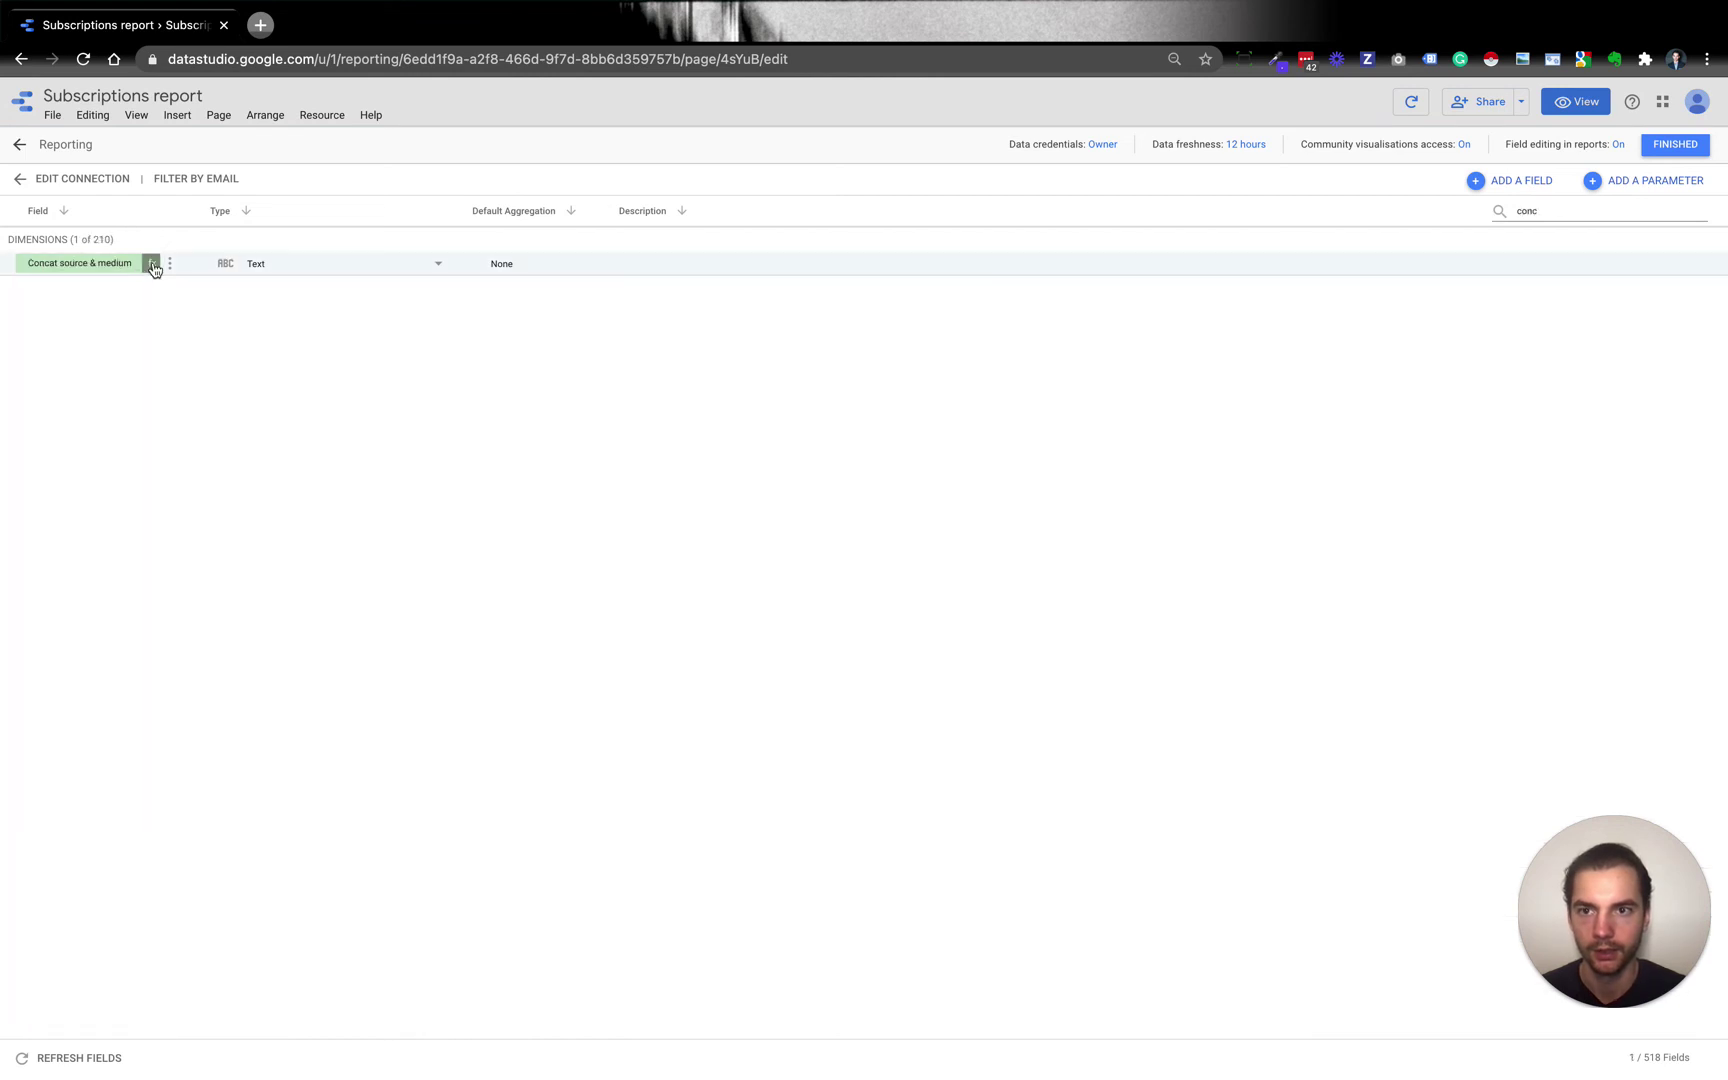
Step: Insert a " " separator between Source and Medium in the CONCAT formula, save the field and return to the report
click(397, 305)
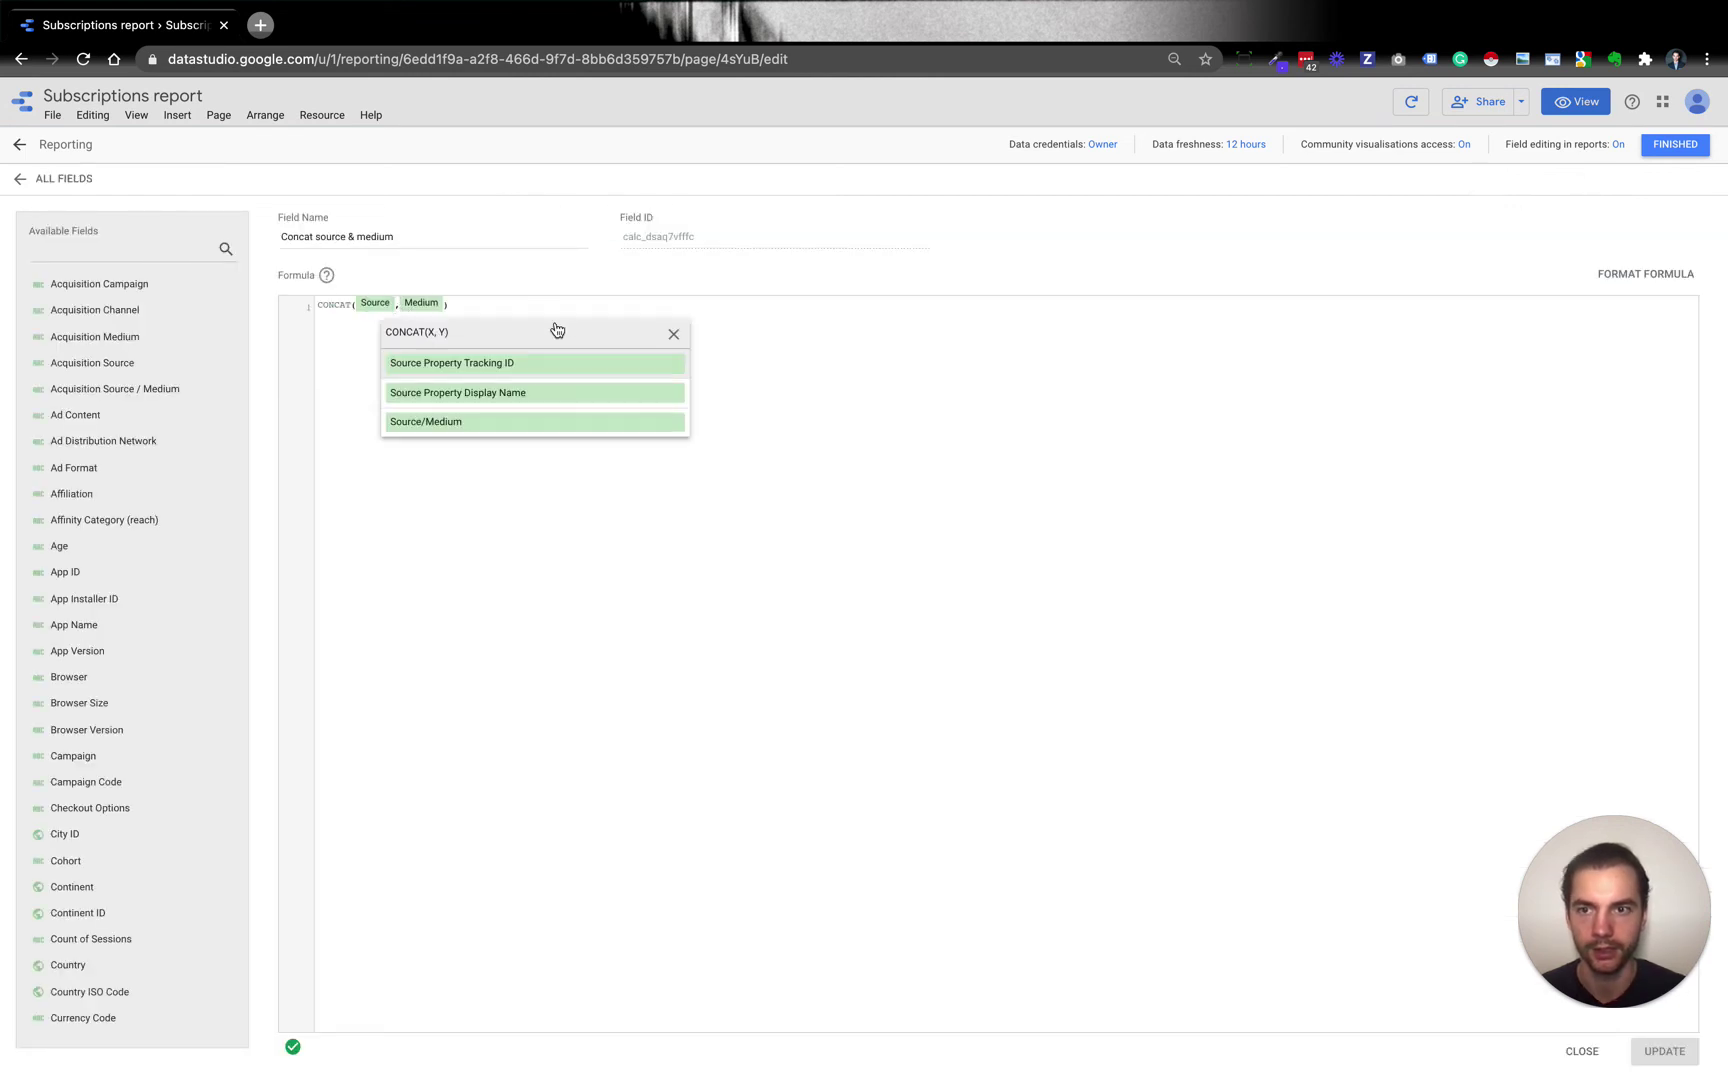
text(, " ",)
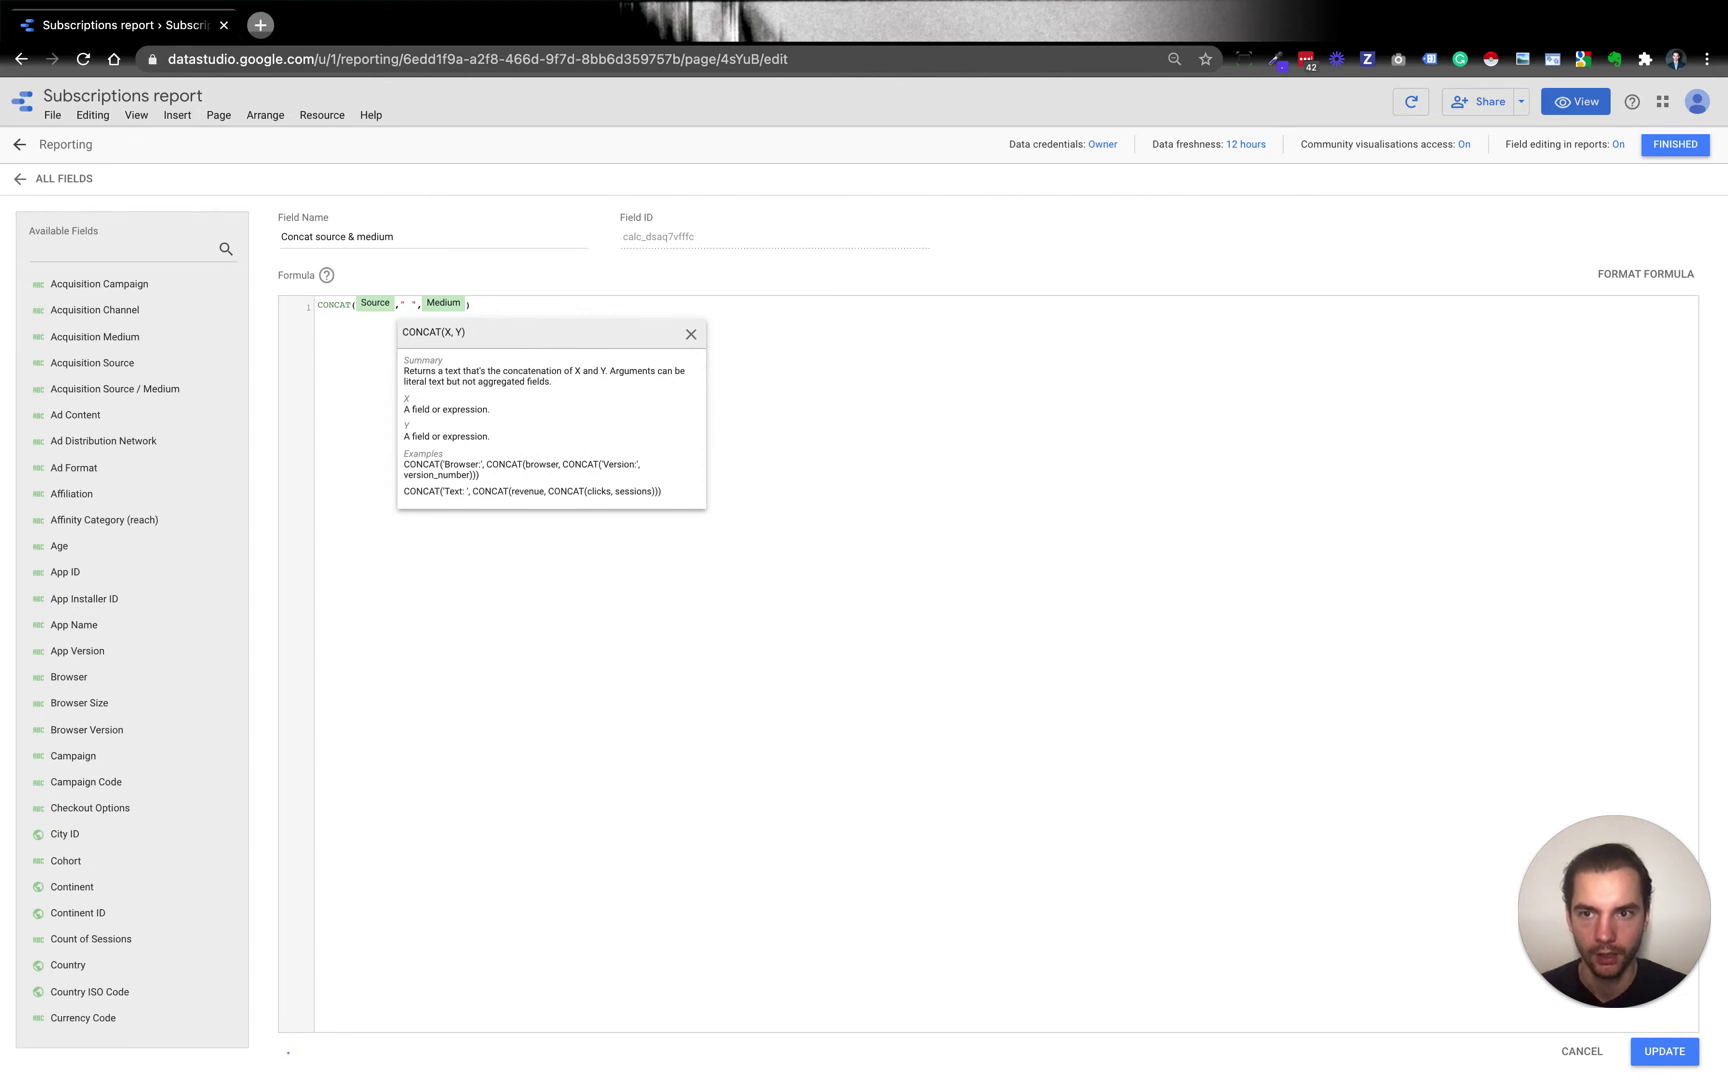
key(Escape)
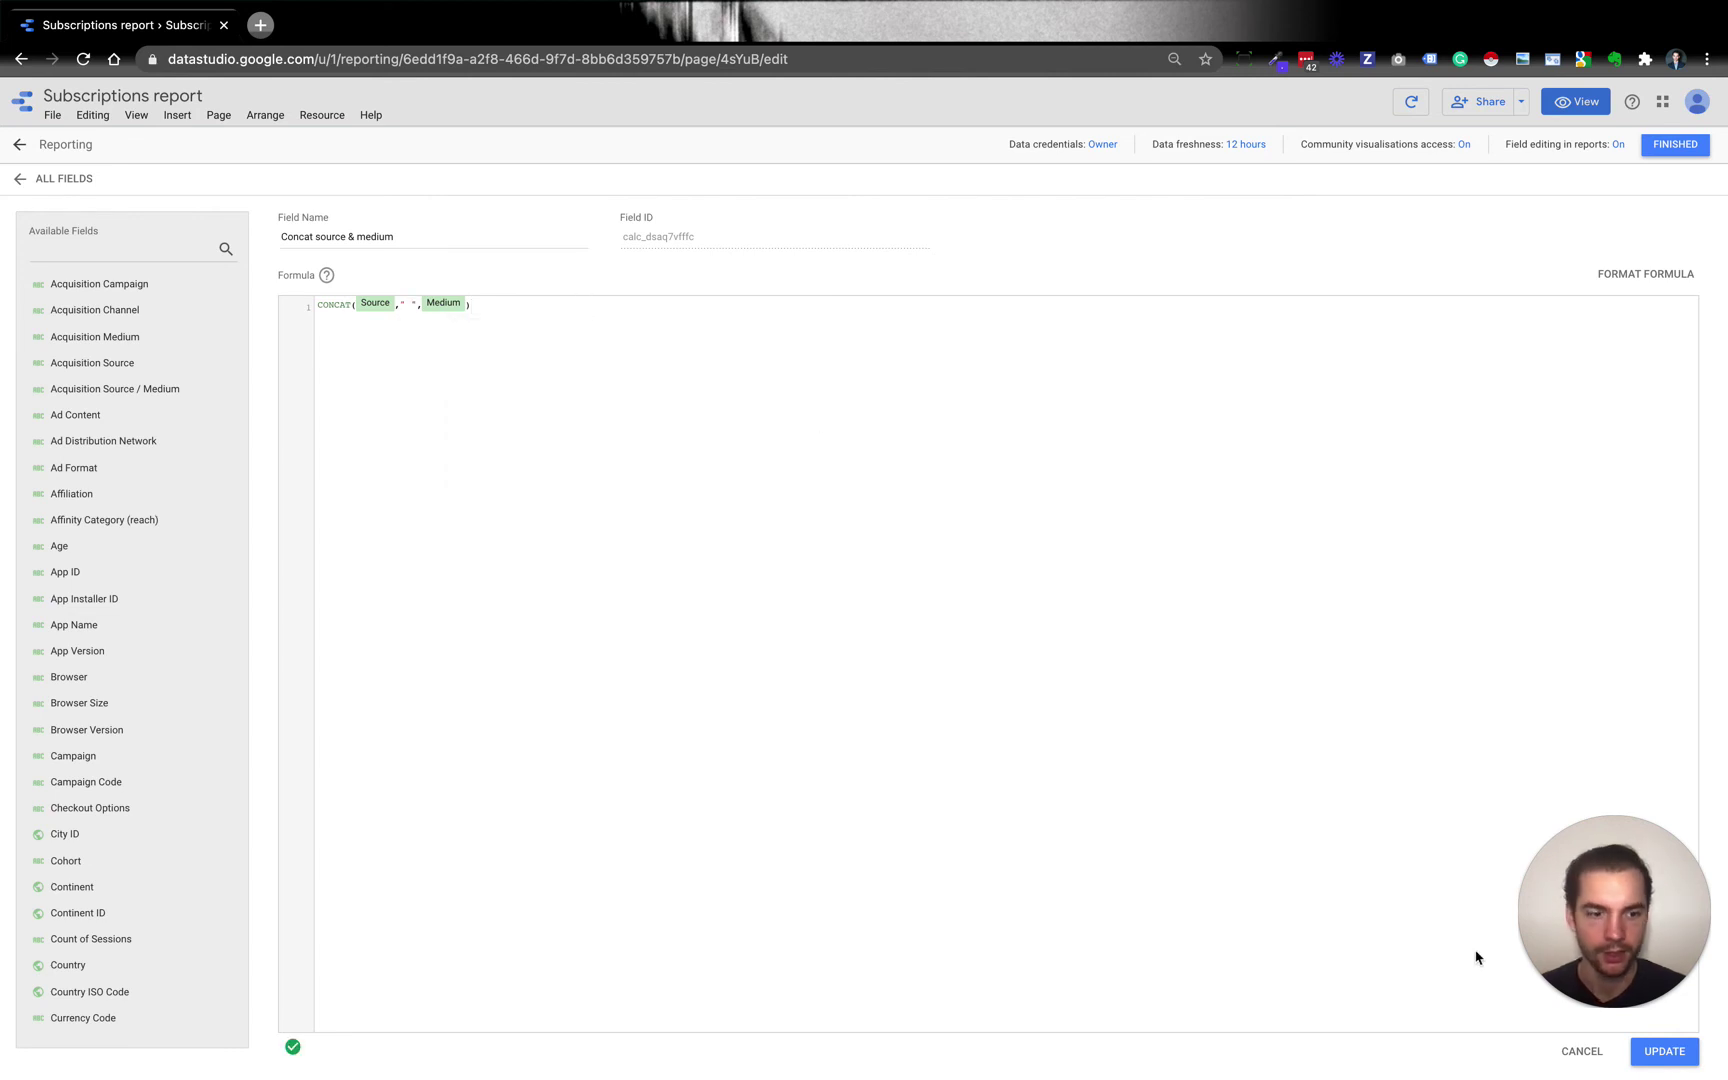
click(1687, 1058)
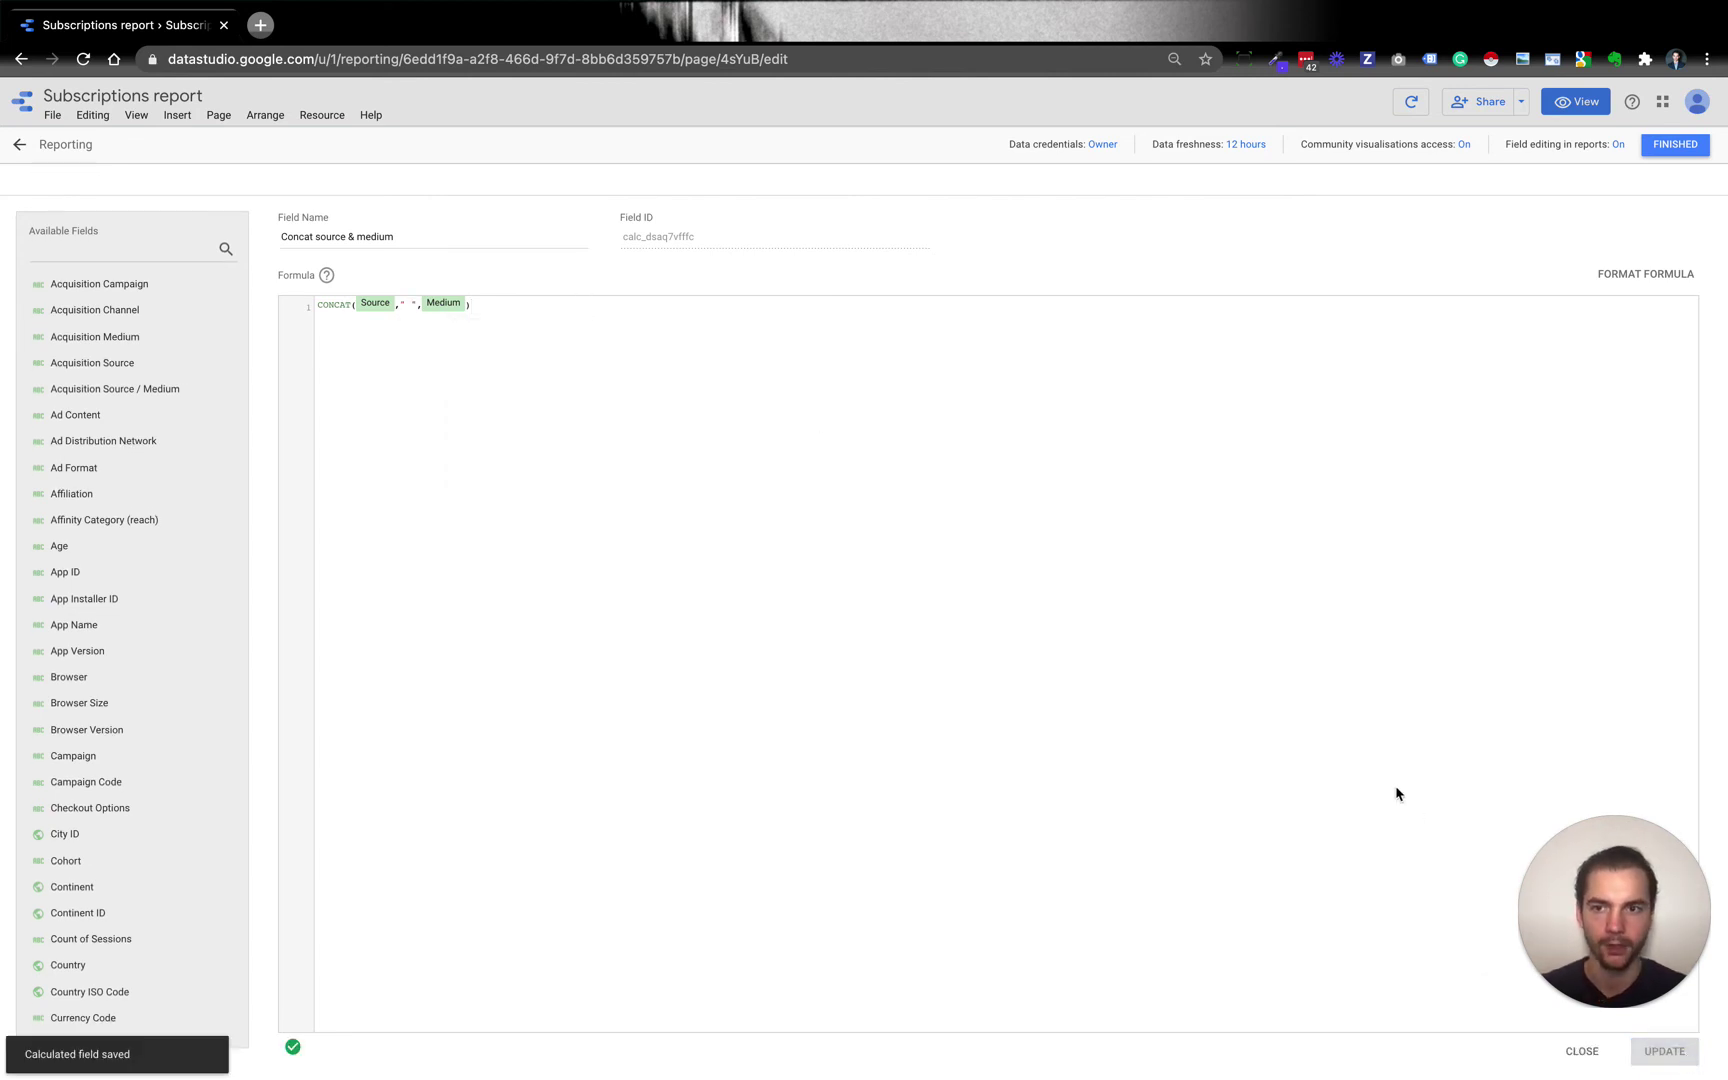
click(1698, 144)
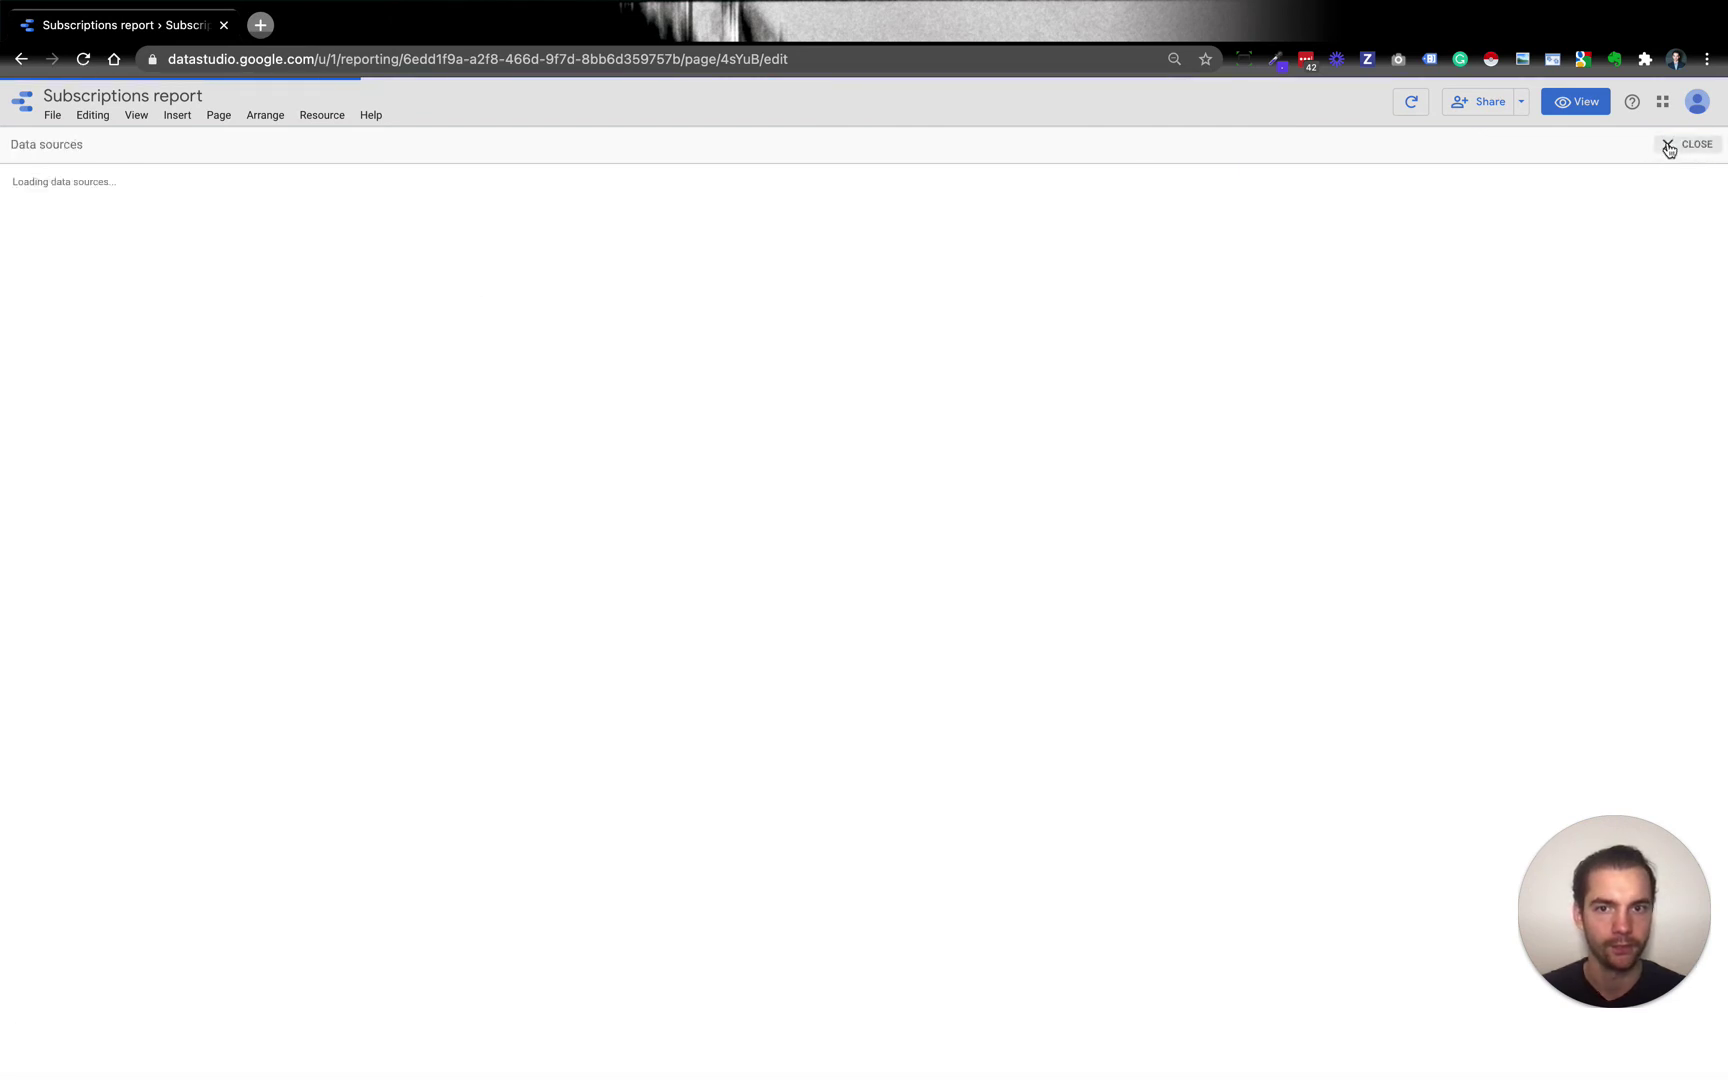
click(1669, 147)
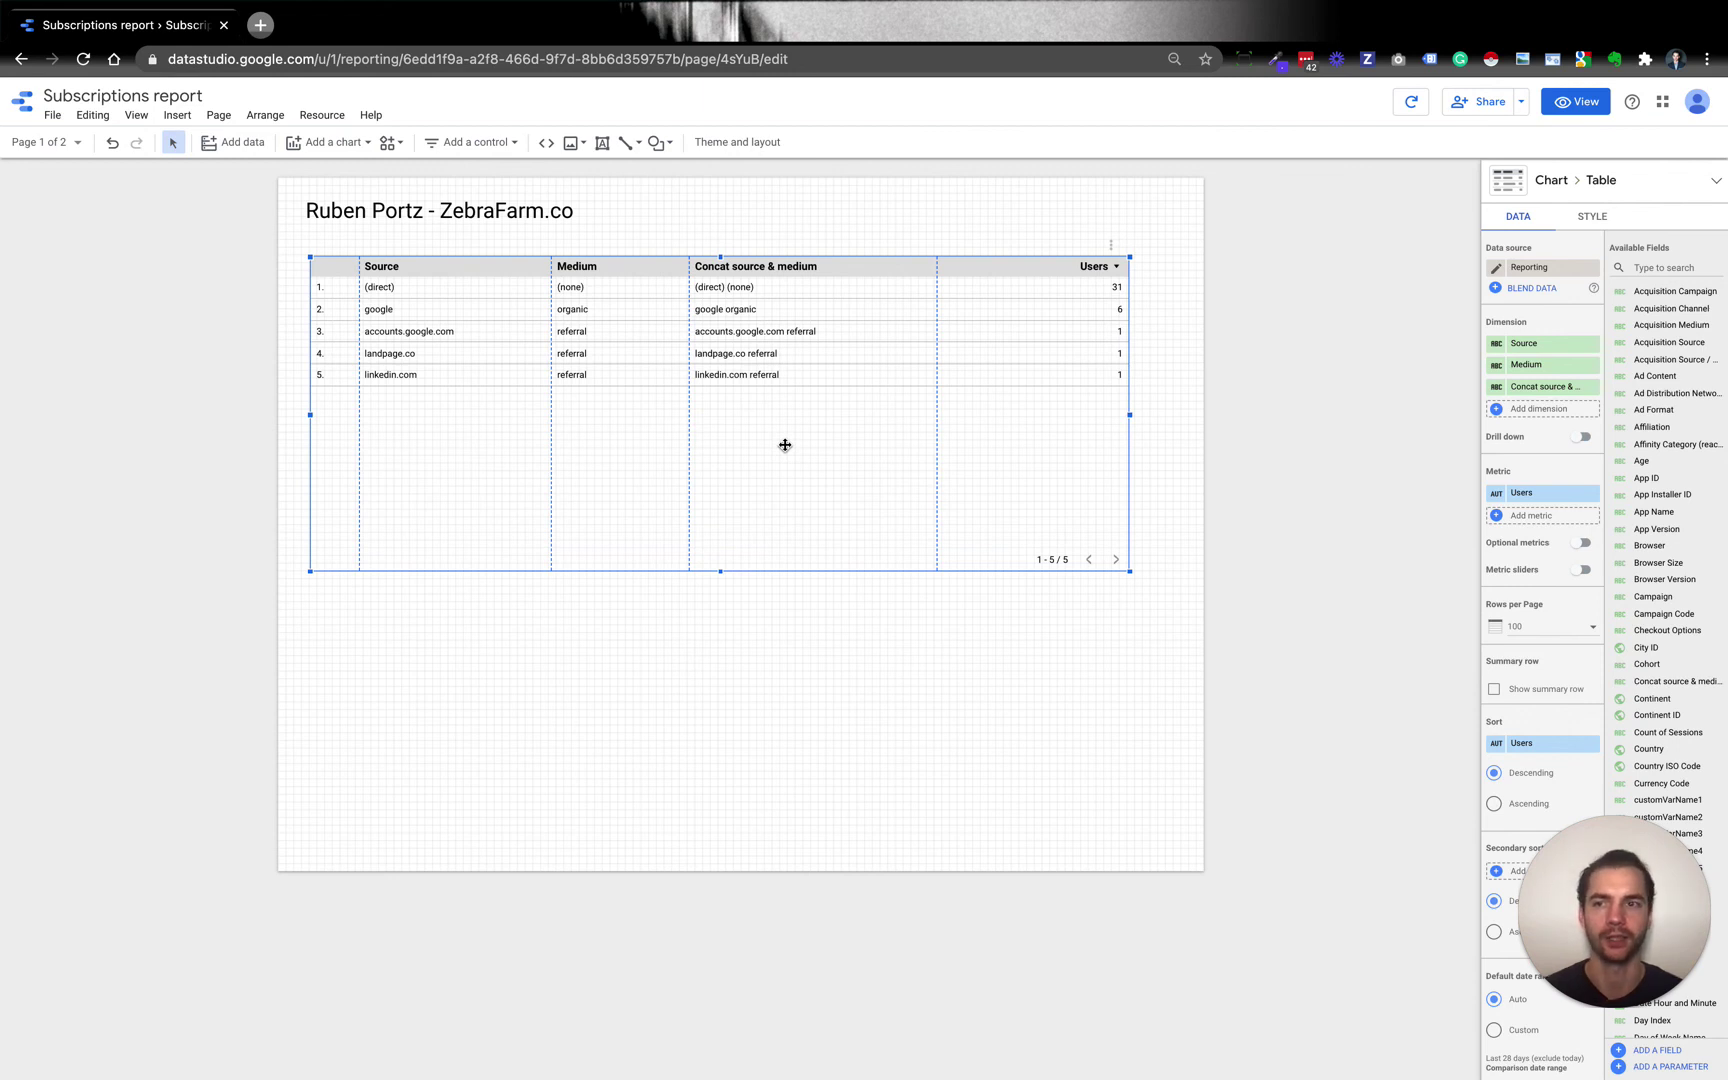
key(ctrl+Left)
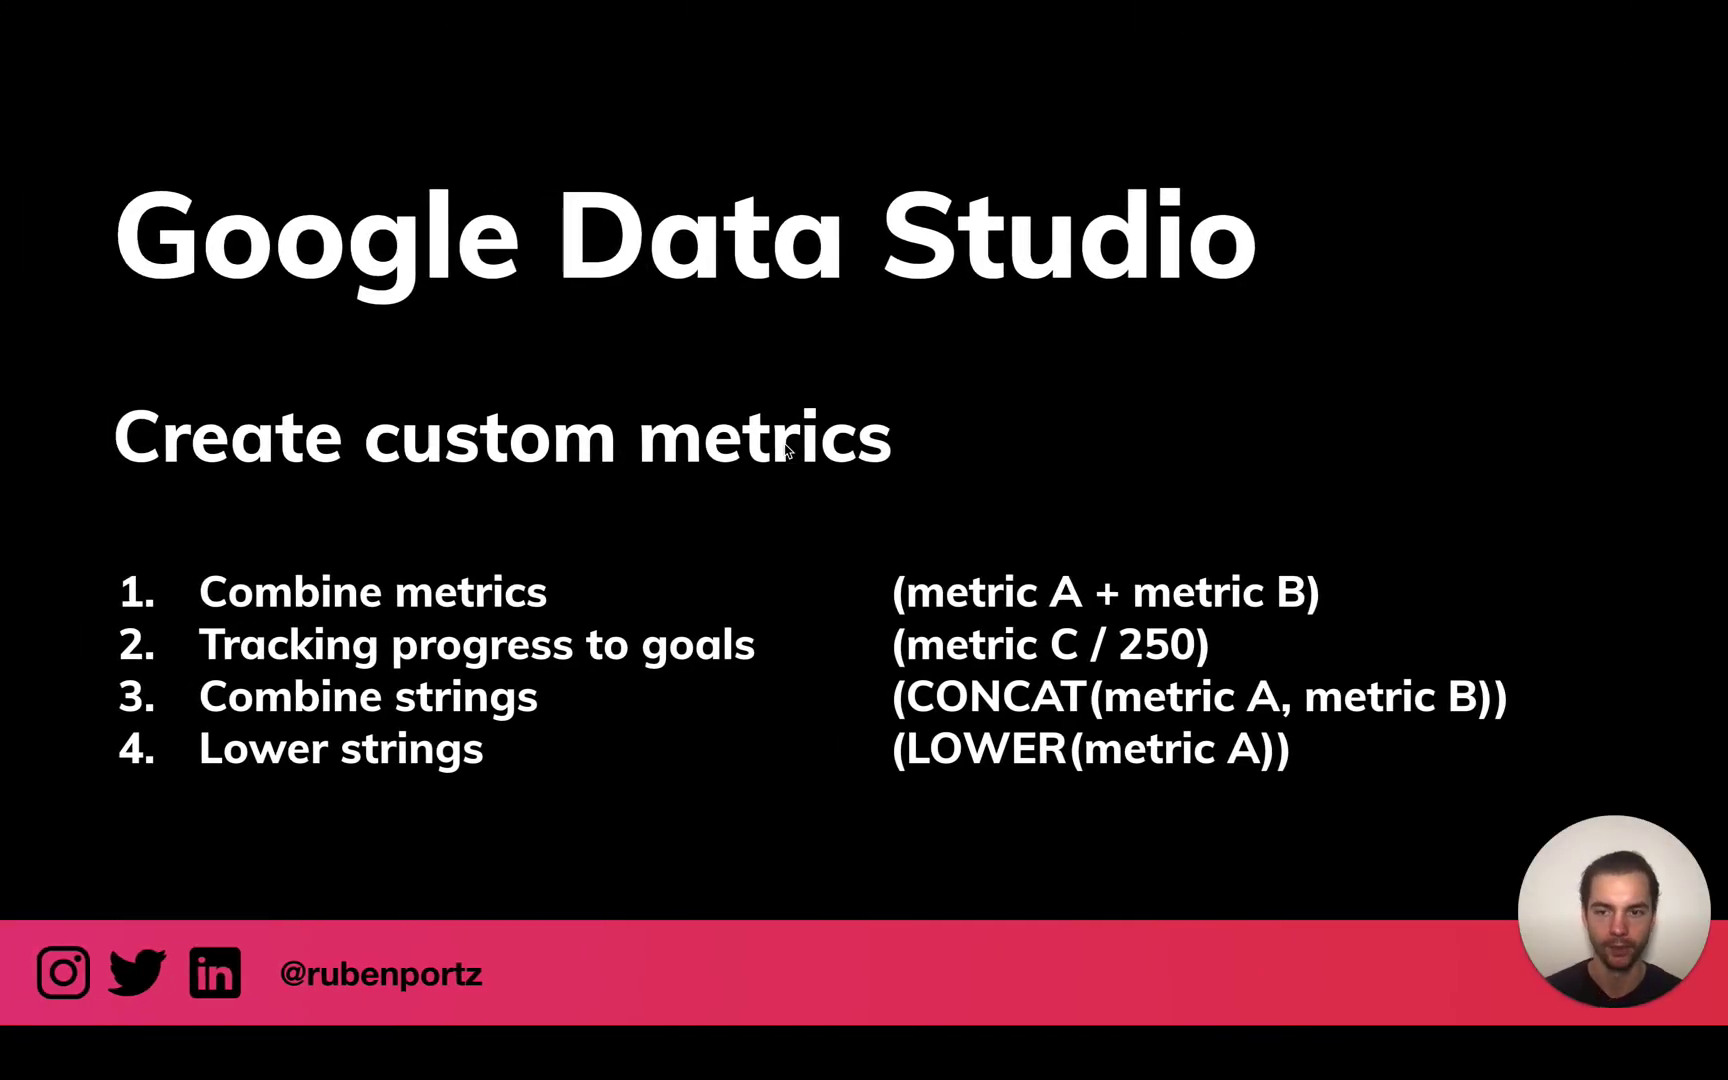
key(ctrl+Right)
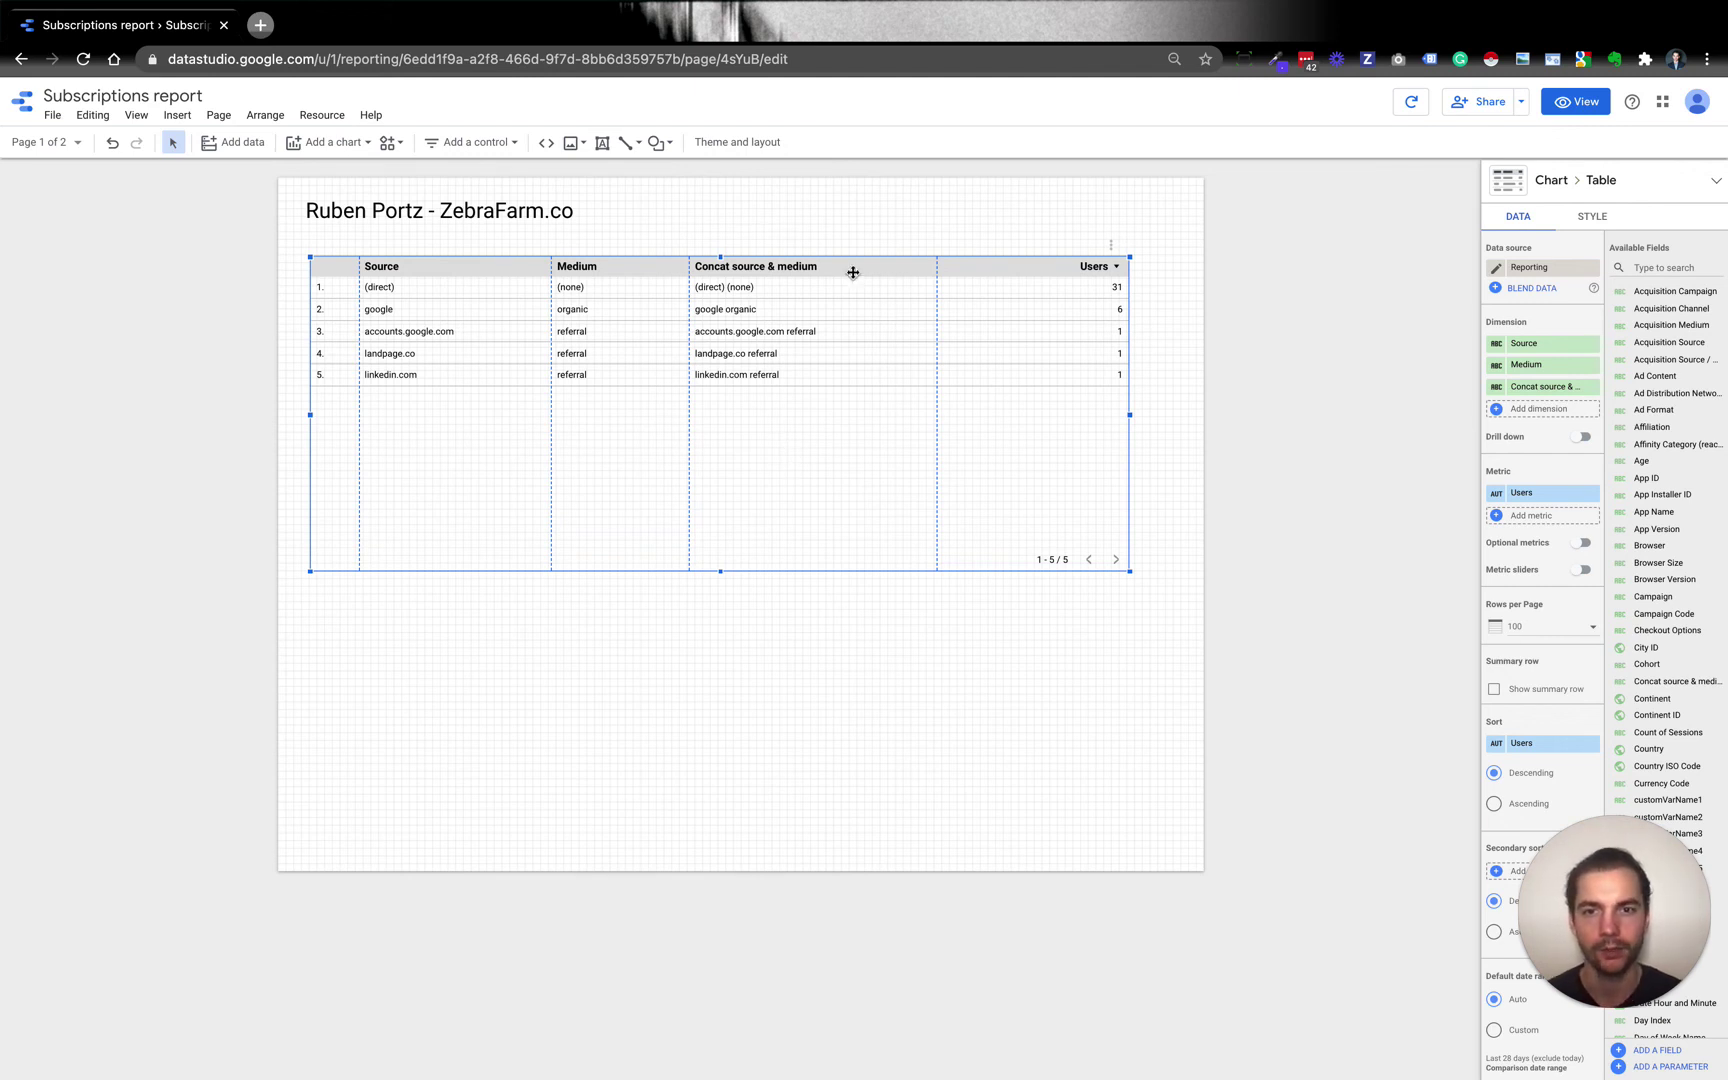
Step: Find the Concat source & medium field in the Reporting data source and open its formula
click(331, 118)
click(330, 145)
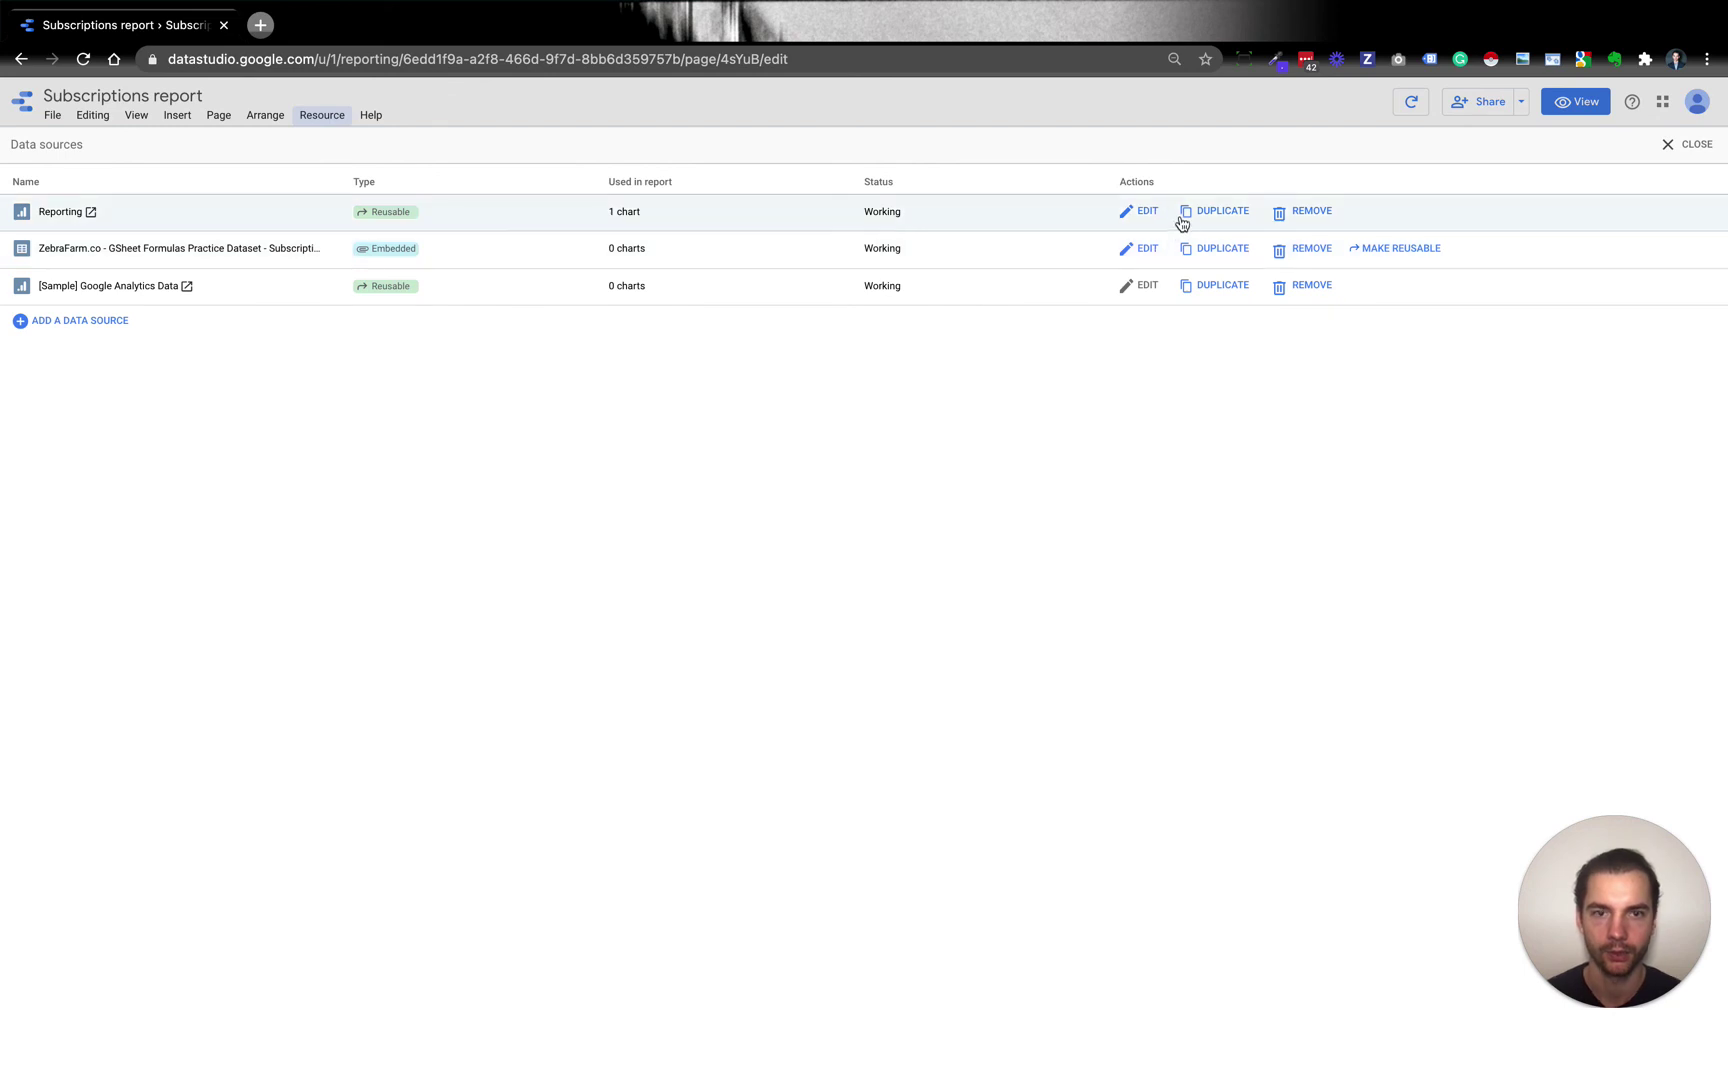
click(1146, 214)
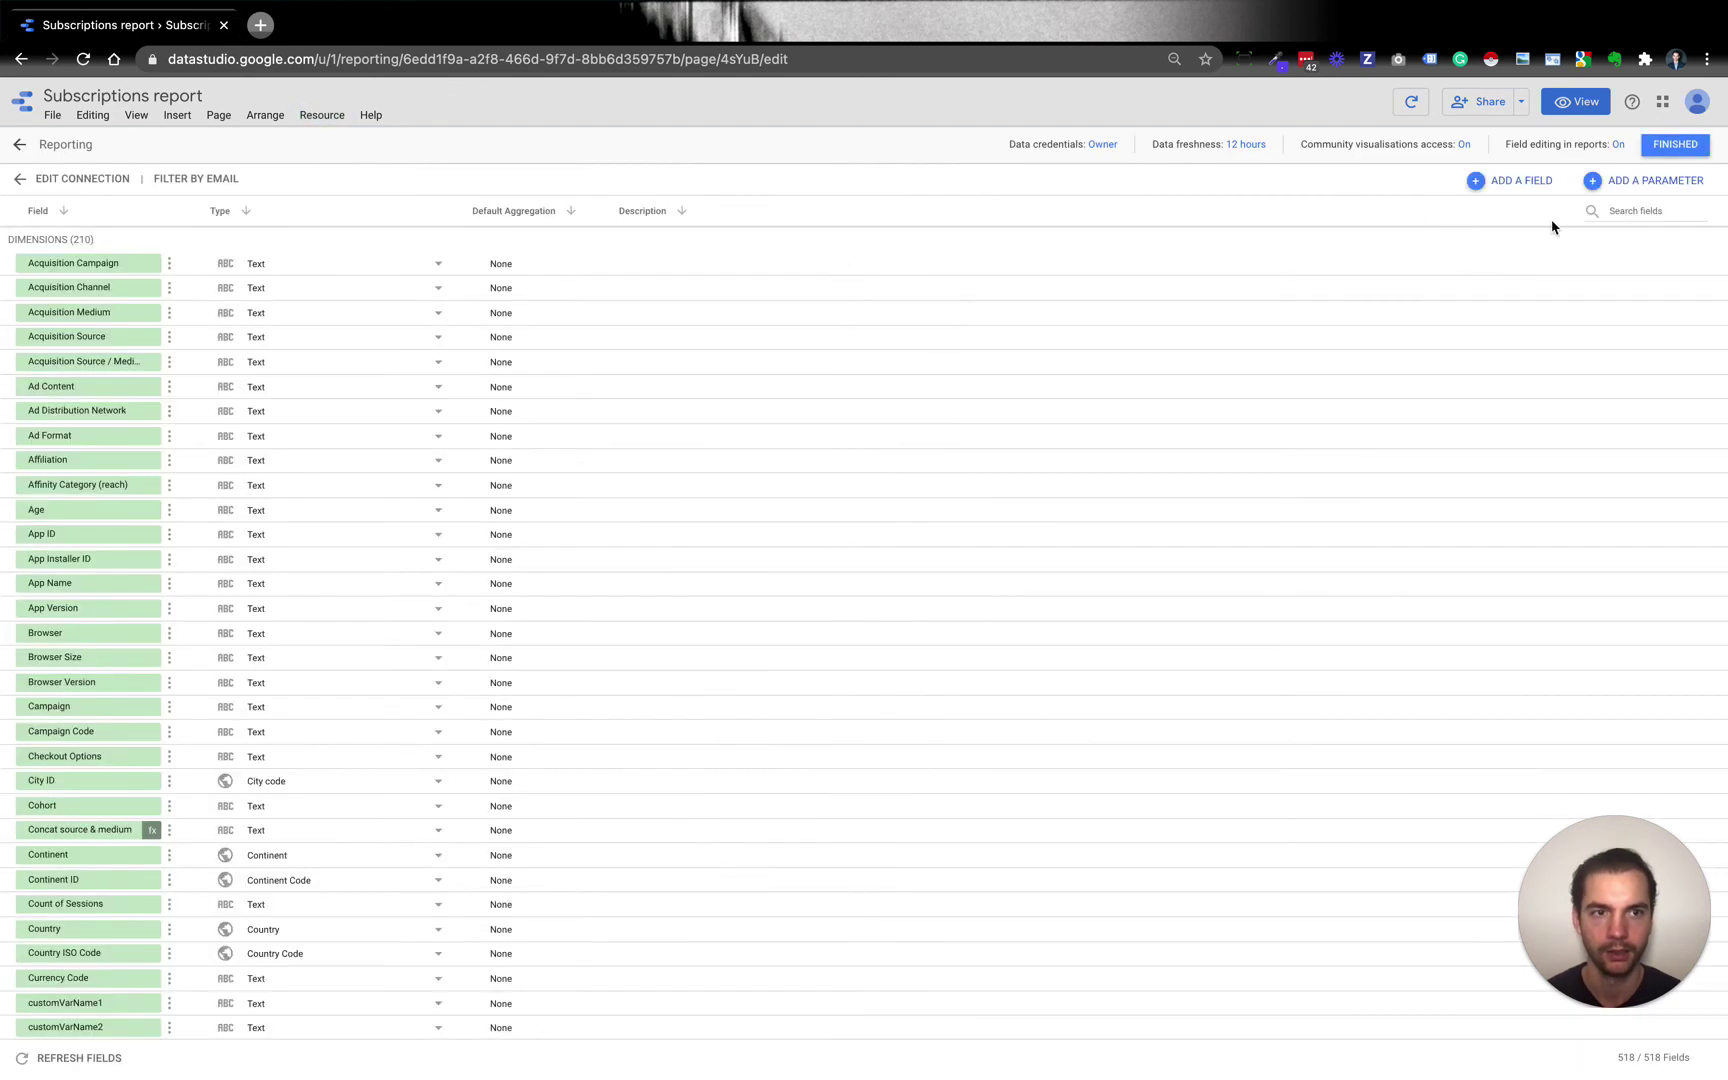
click(1622, 211)
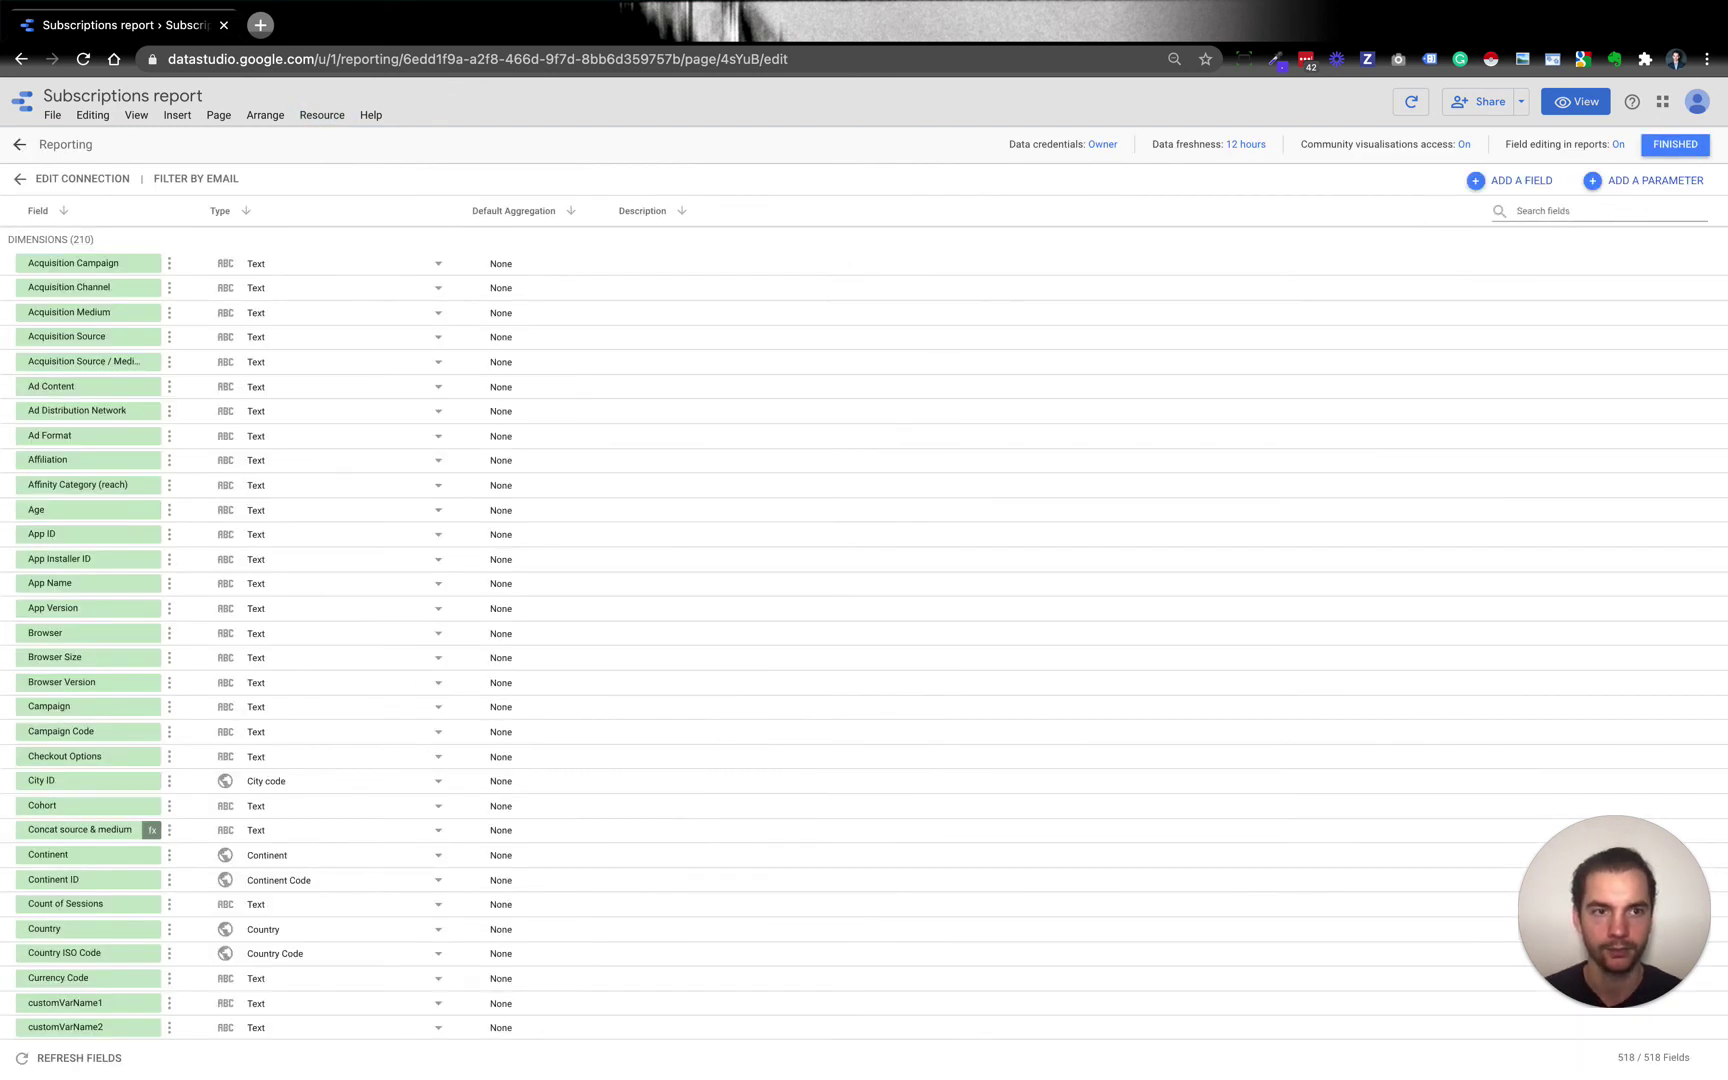
text(conc)
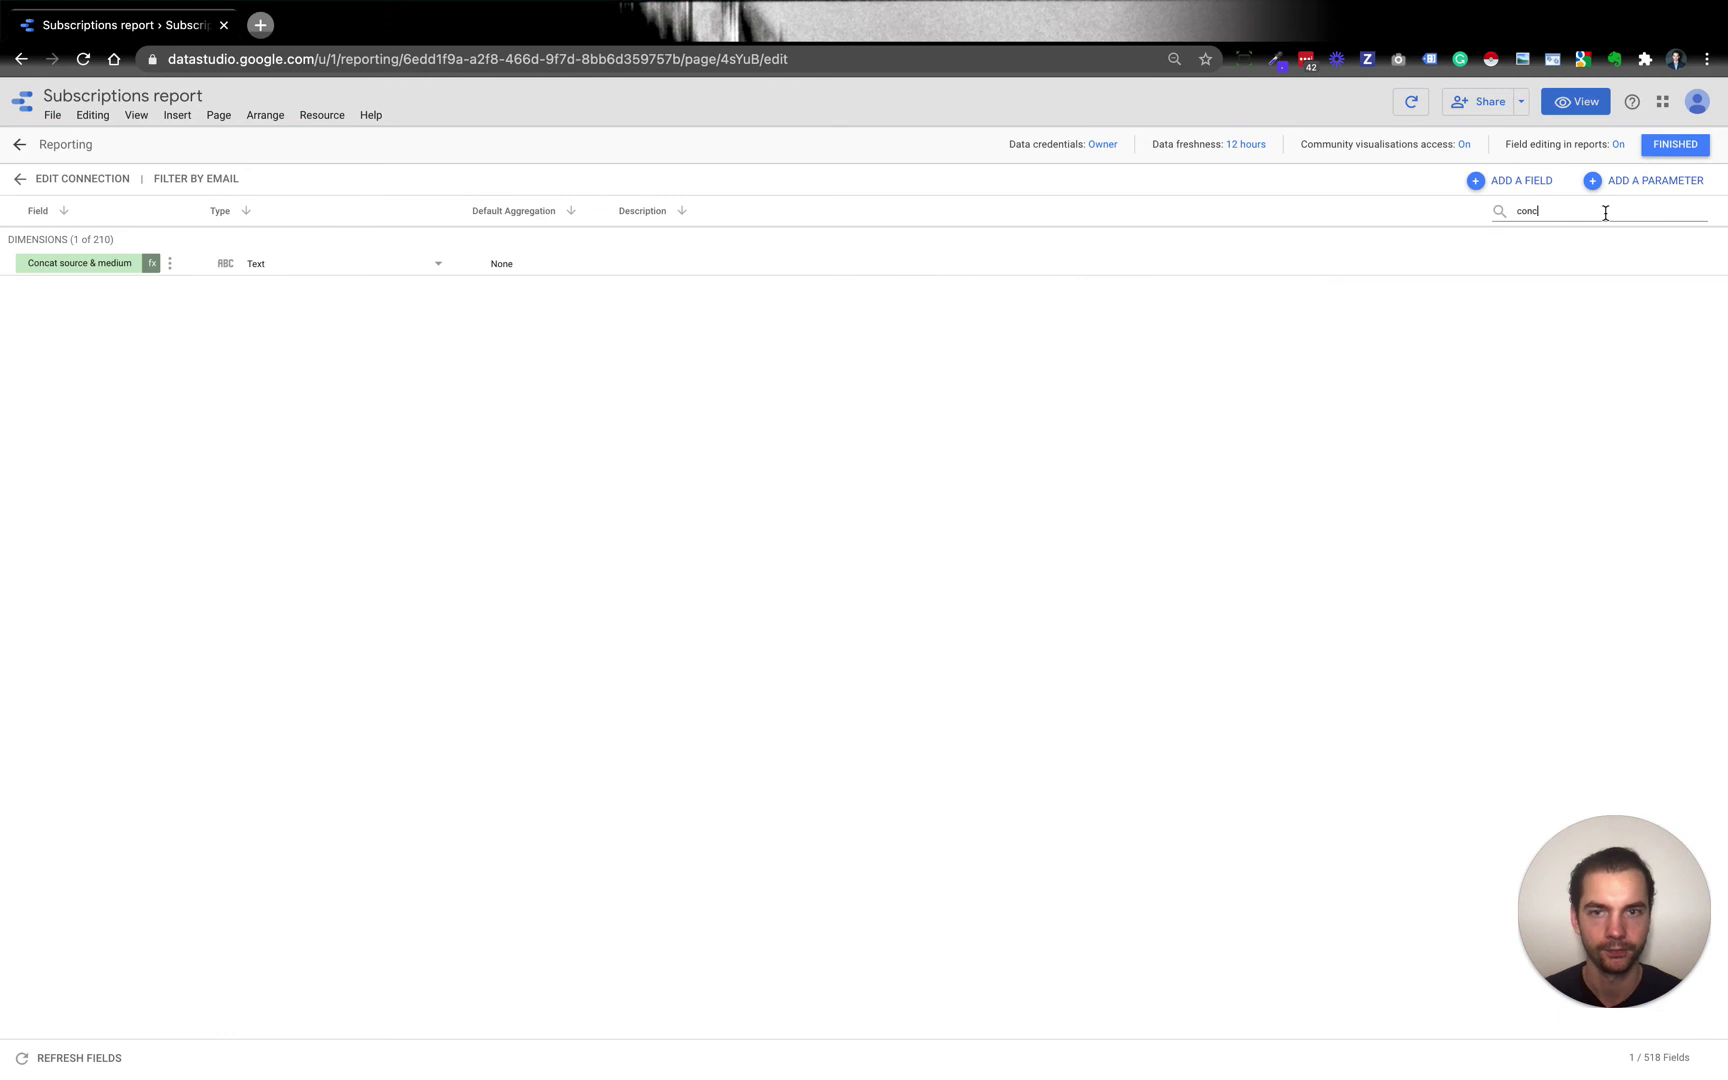
click(151, 264)
mouse_move(336, 308)
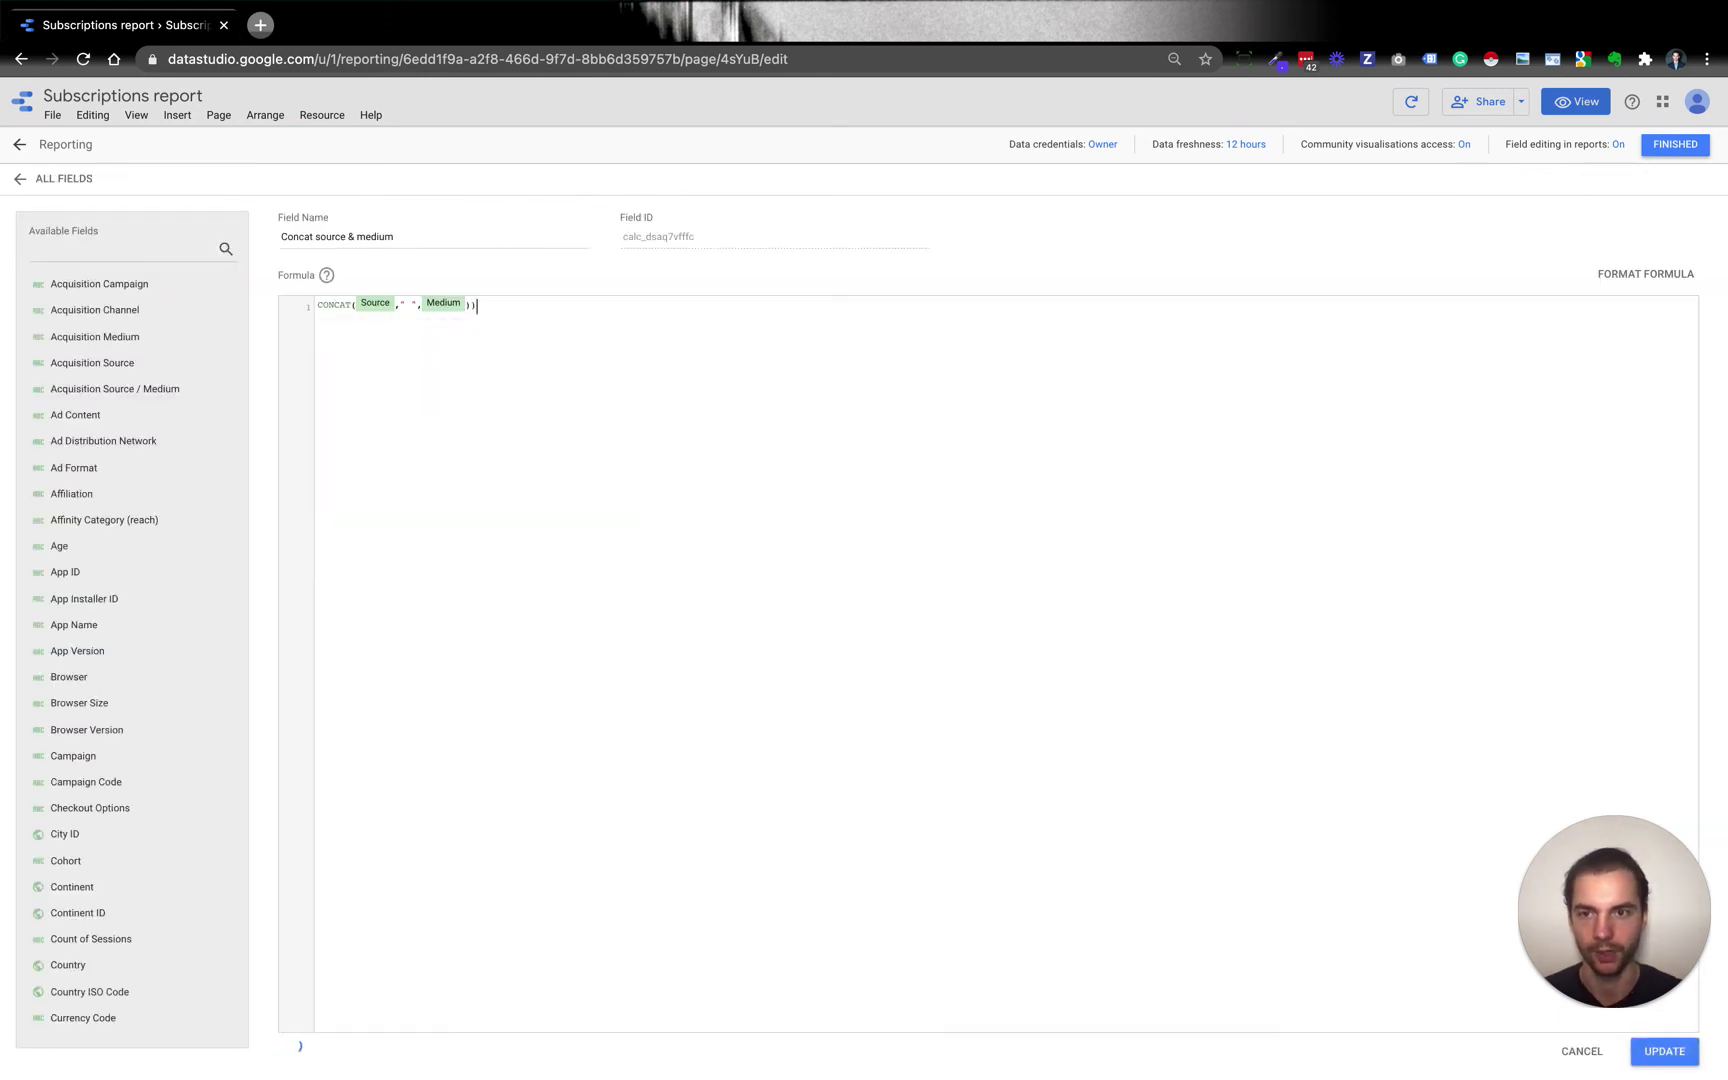
click(318, 305)
text(()
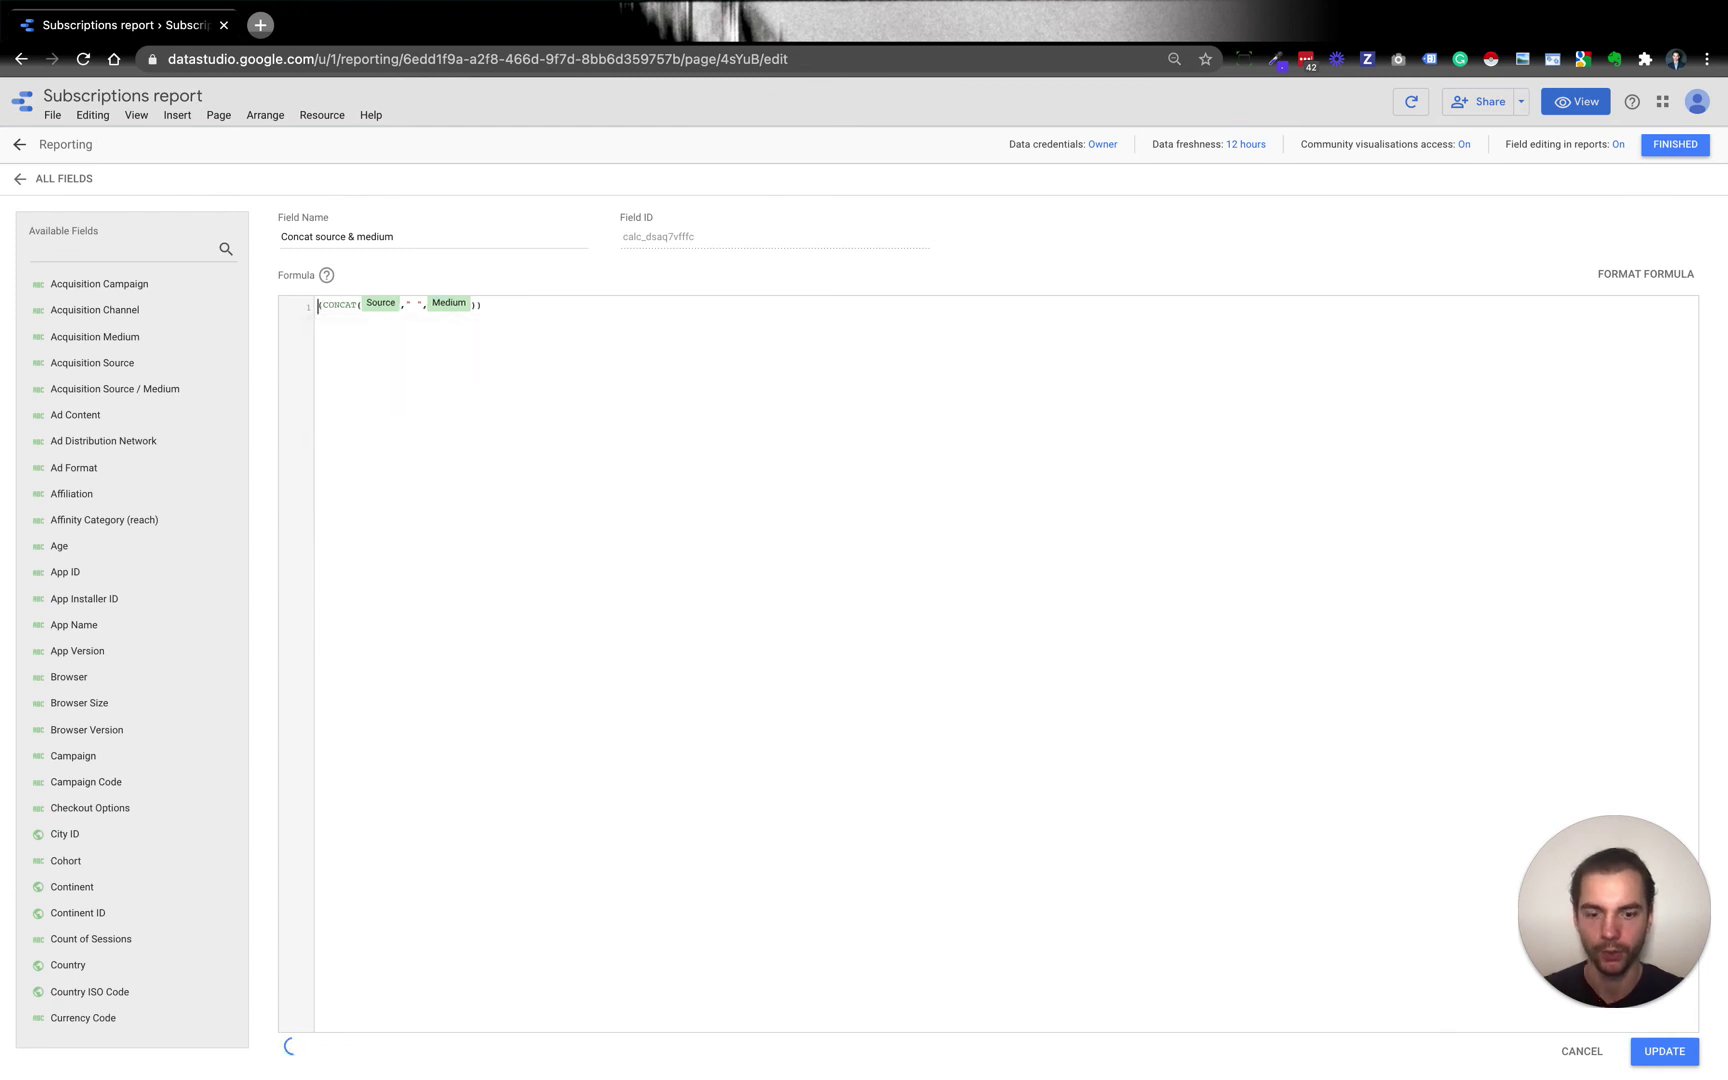
key(Escape)
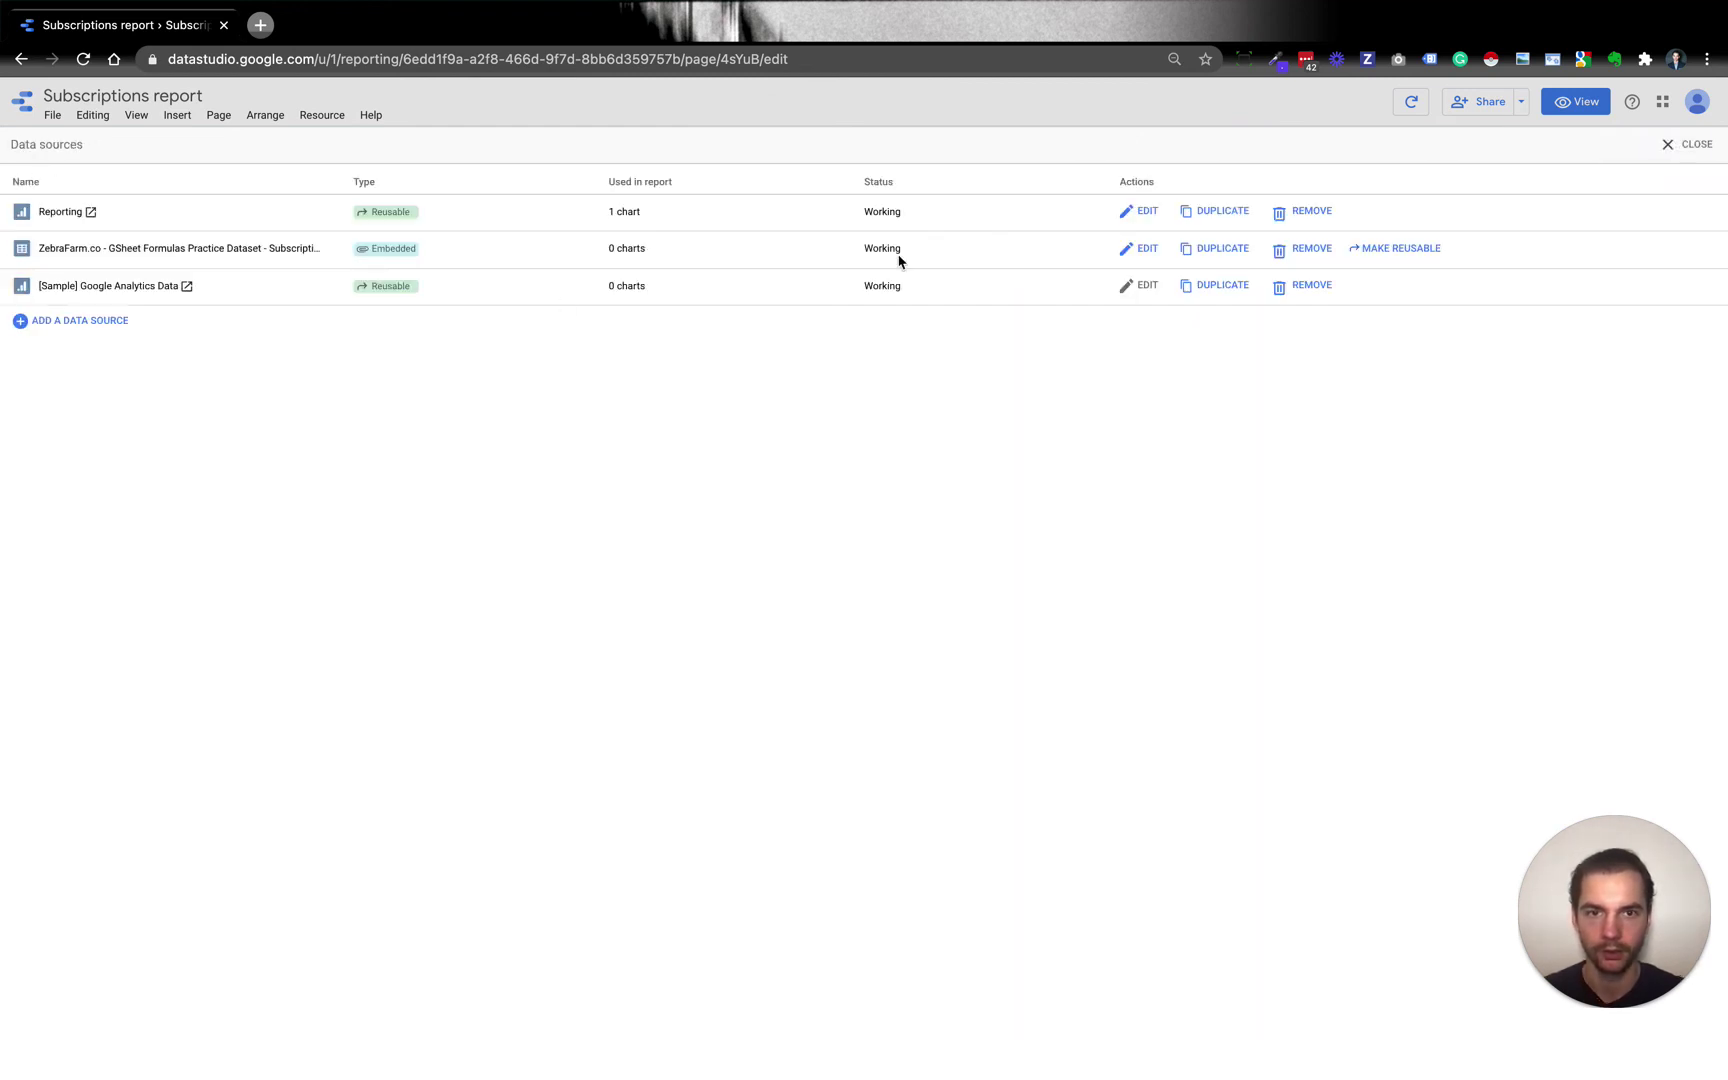
Step: Open Concat source & medium again from the Reporting data source, searching its fields for "conc"
click(1141, 211)
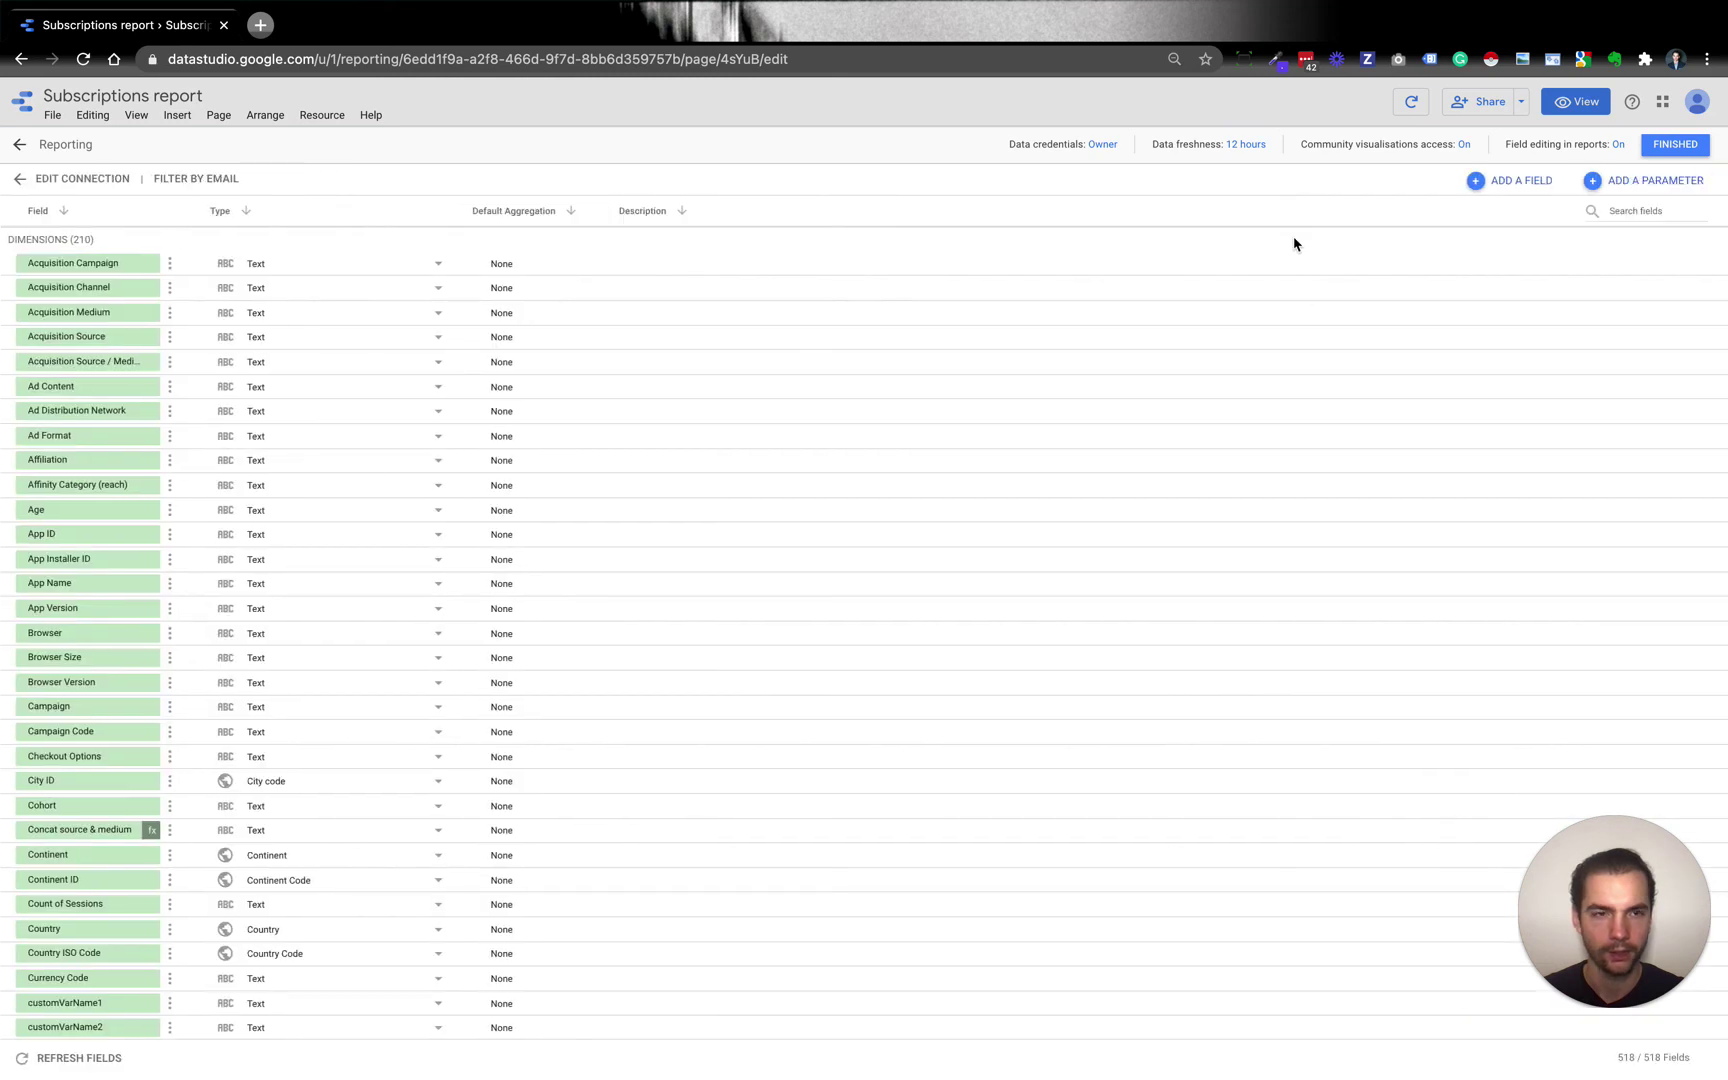
click(1614, 214)
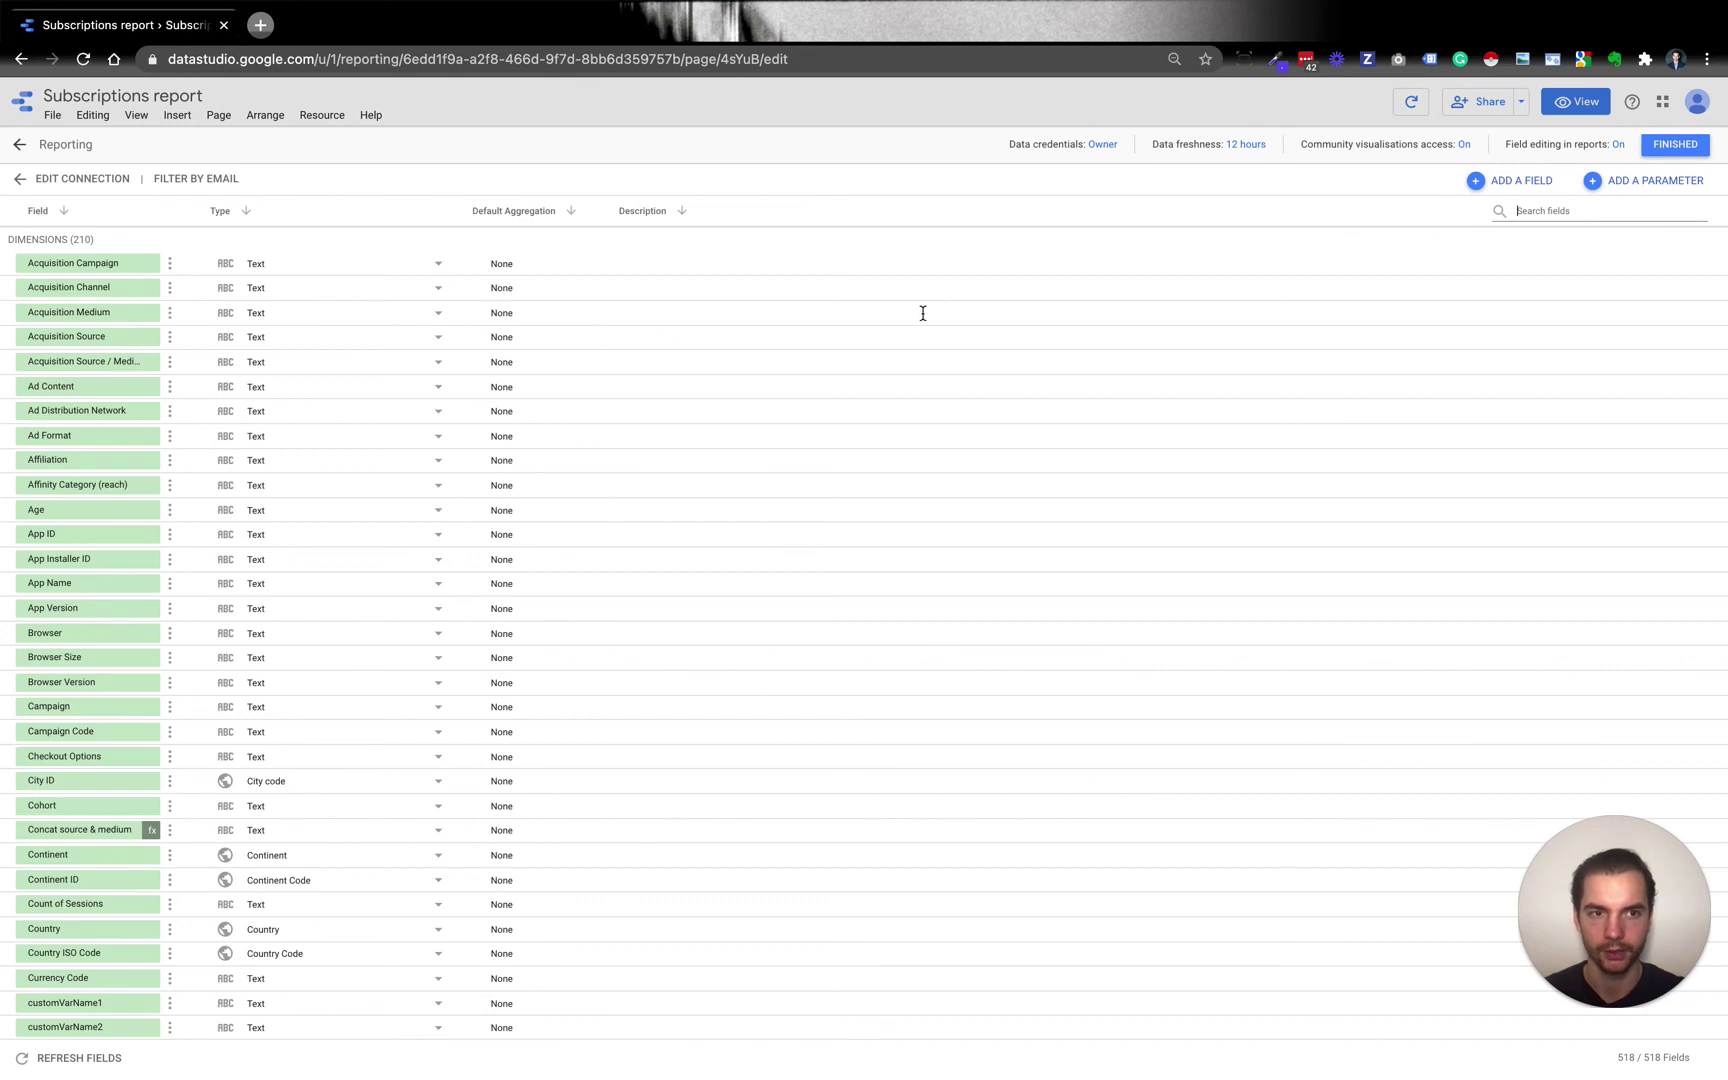
text(conc)
click(151, 263)
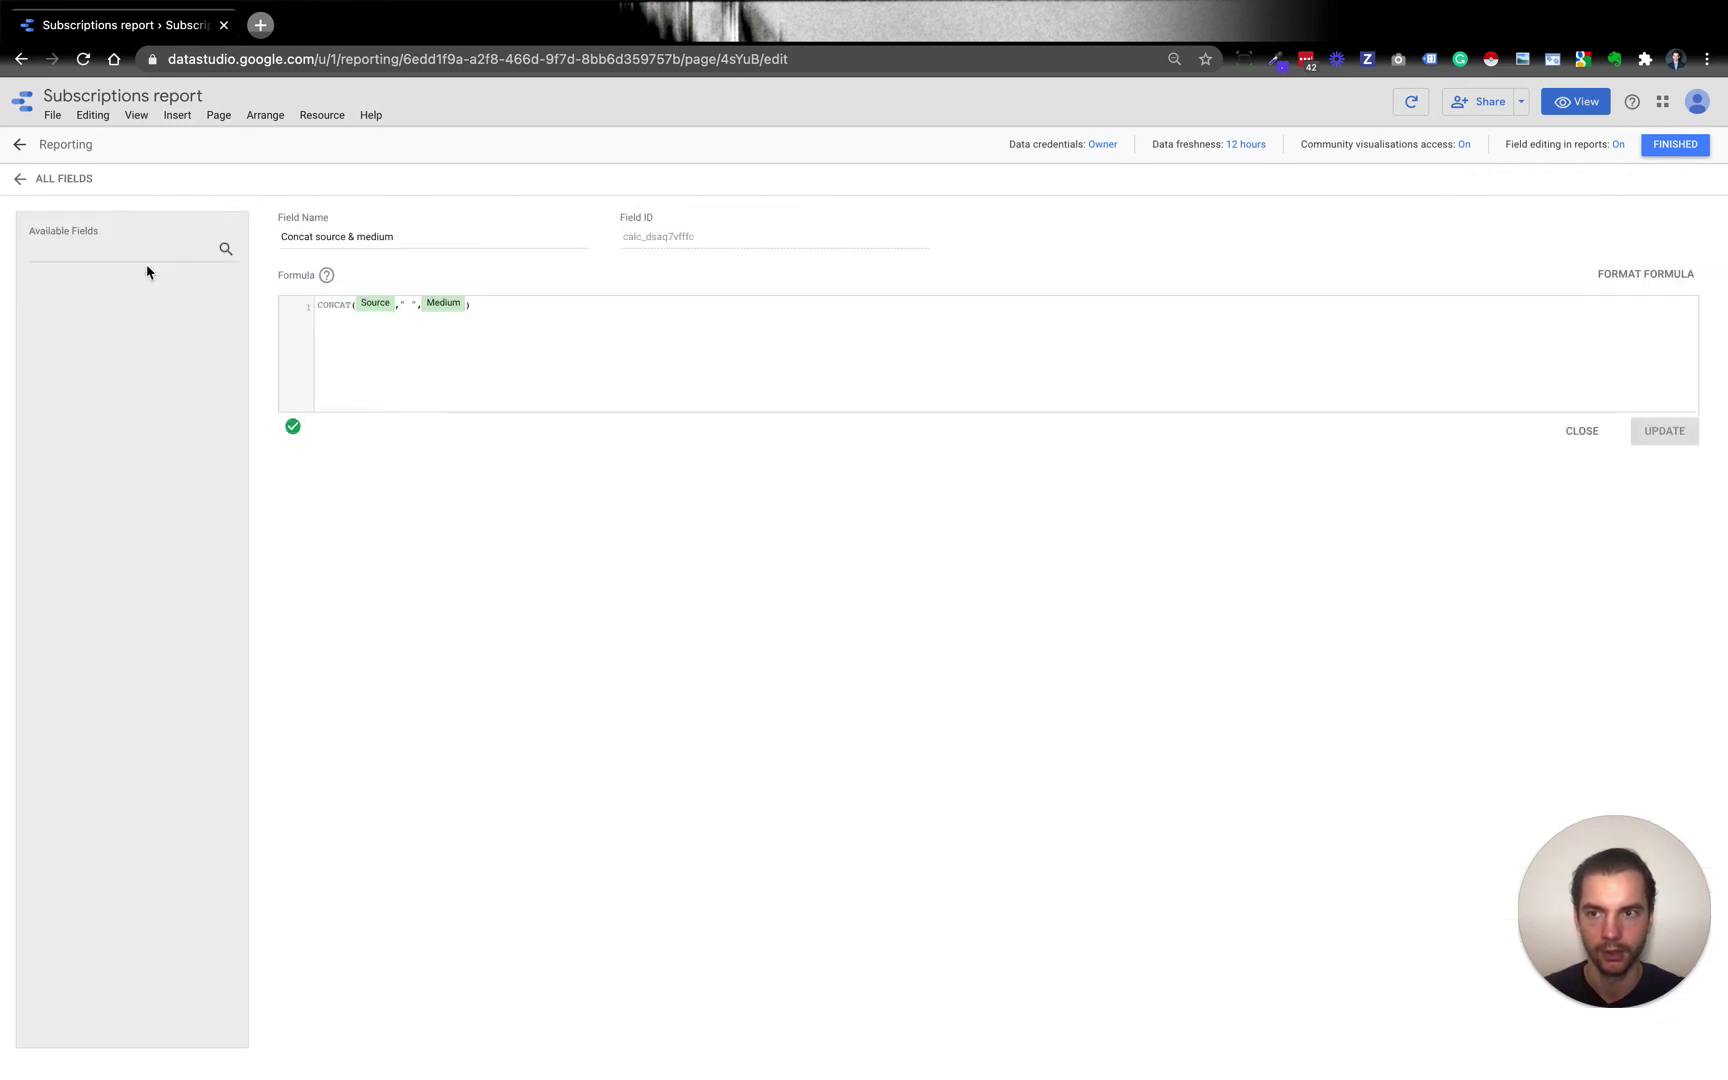
Step: Try to wrap the CONCAT formula in the LOWER function, and clear the function name again
click(317, 304)
text(()
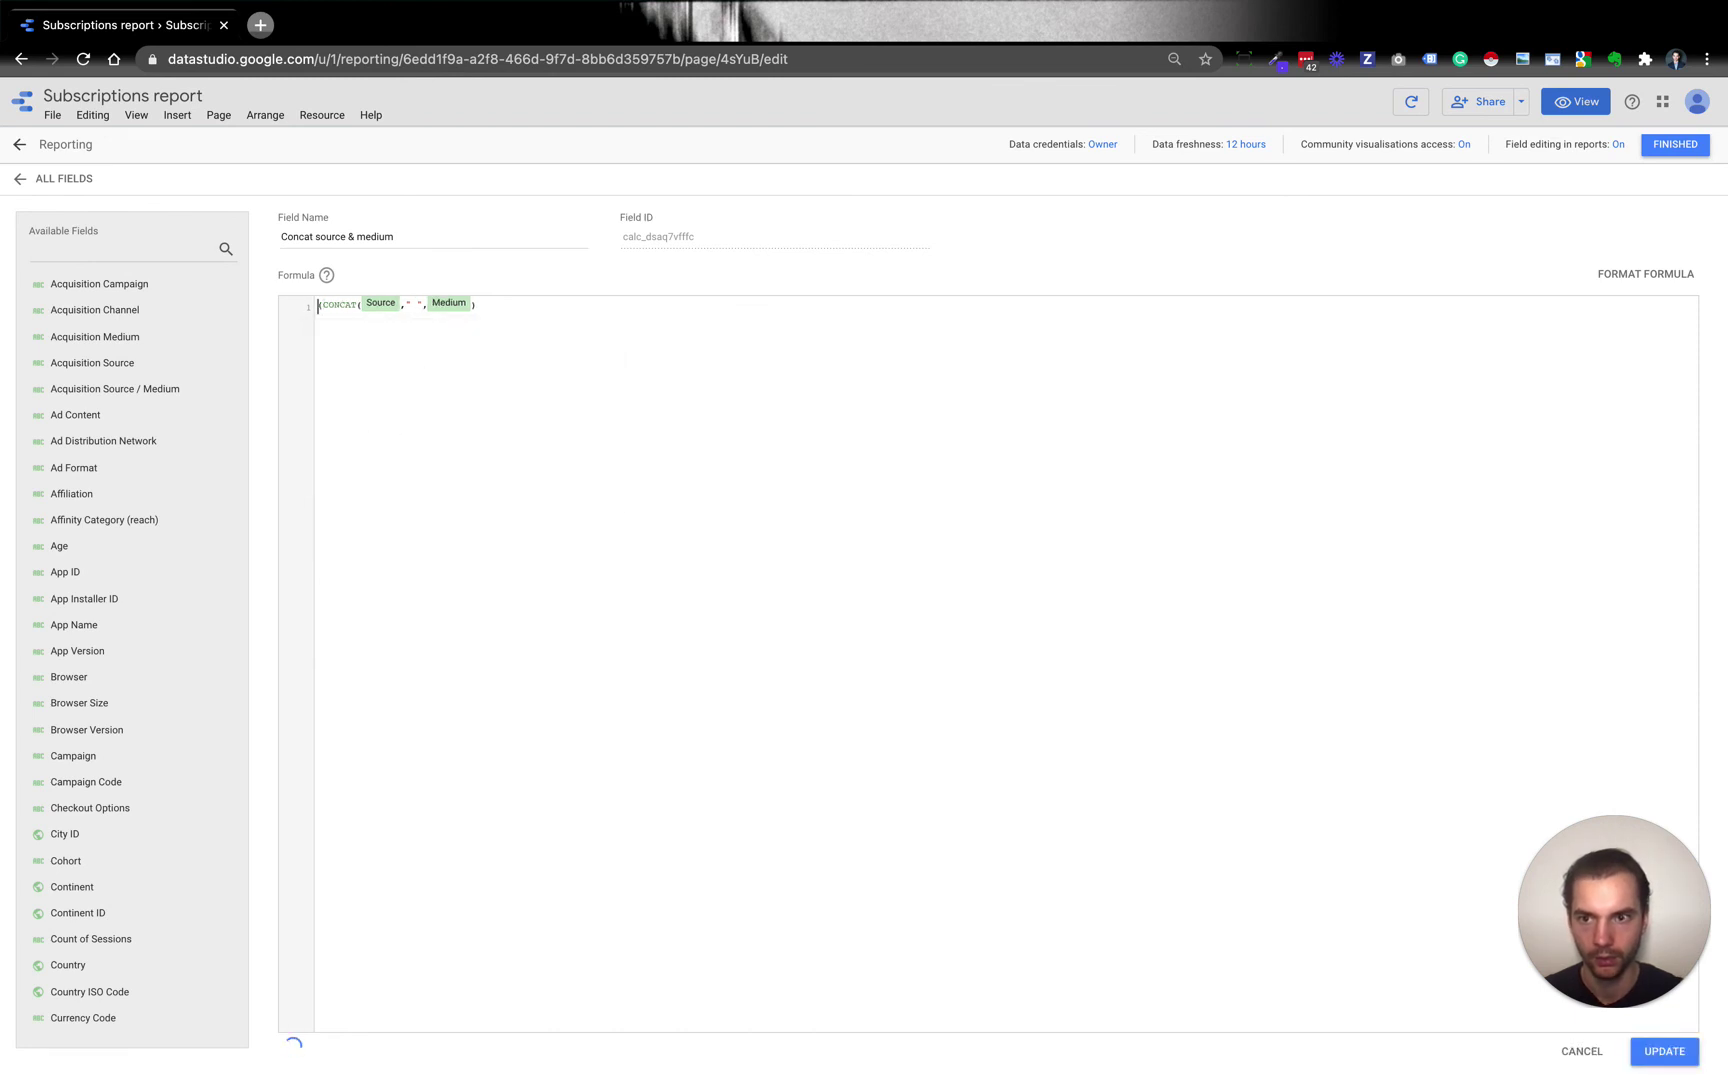
key(Left)
text(low)
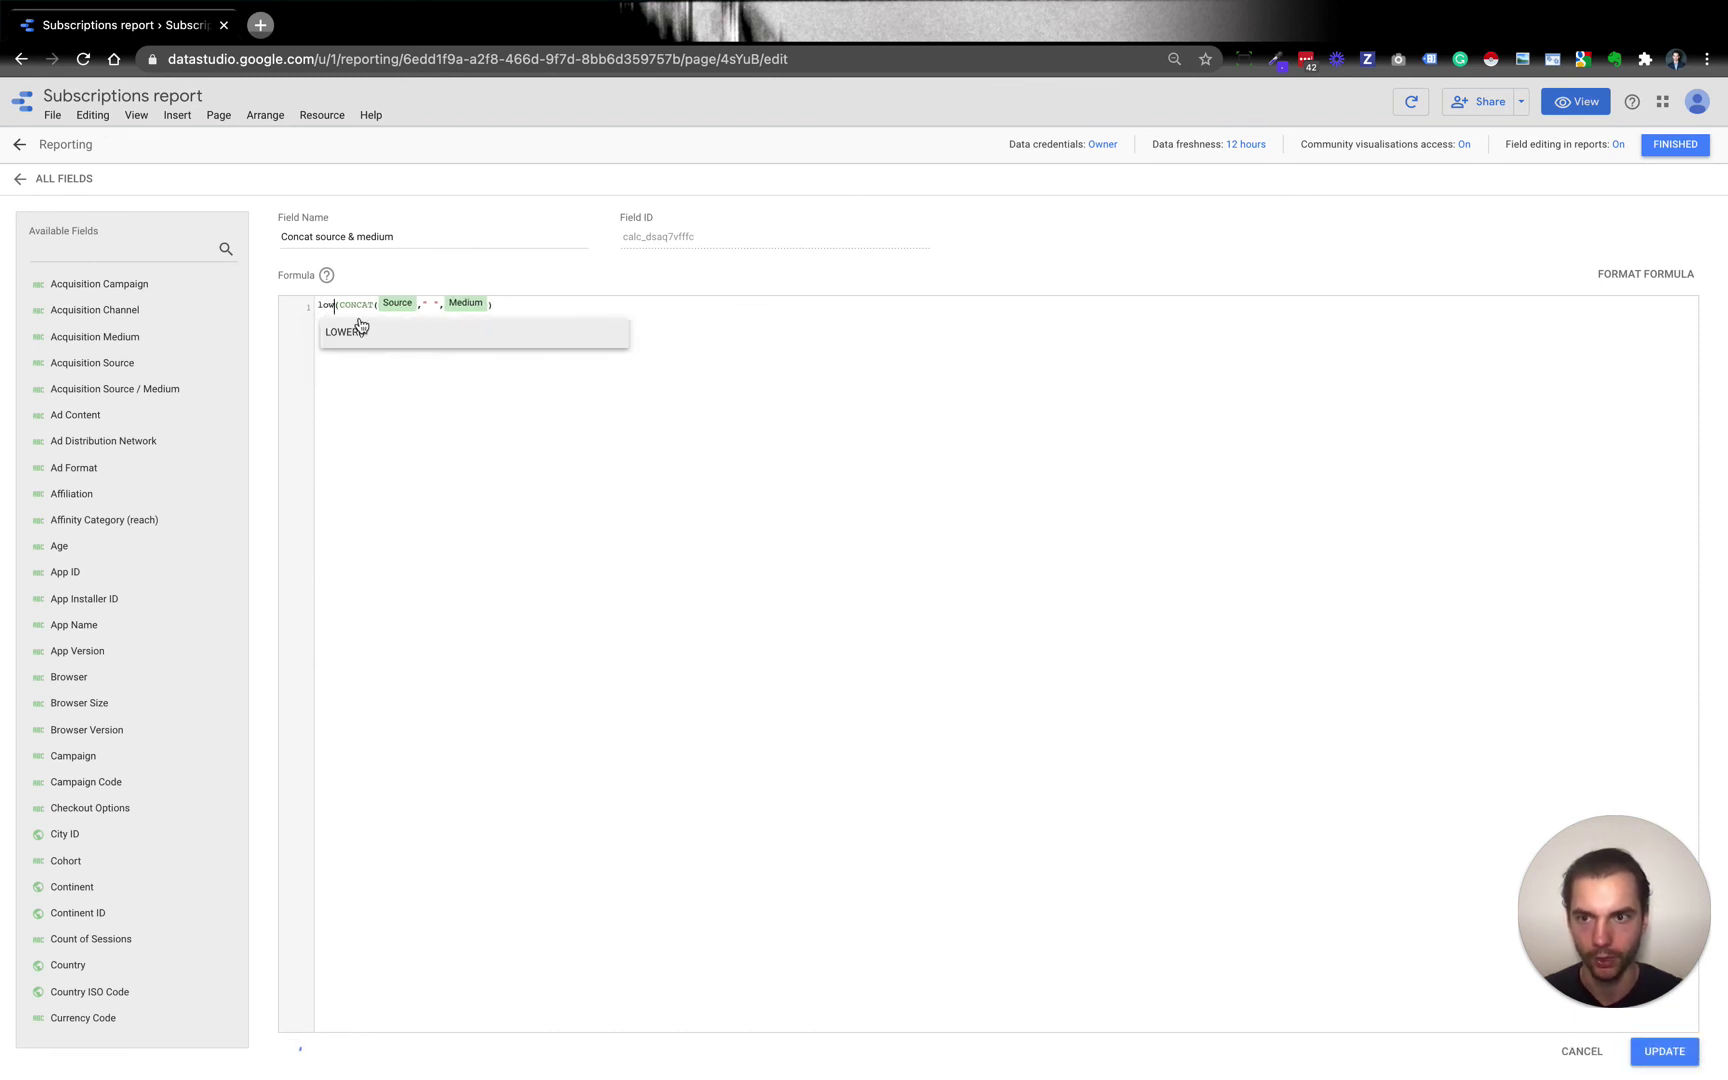
key(BackSpace)
key(BackSpace)
key(BackSpace)
Step: Wrap the CONCAT formula in the UPPER function and add a closing parenthesis at its end
text(uppe)
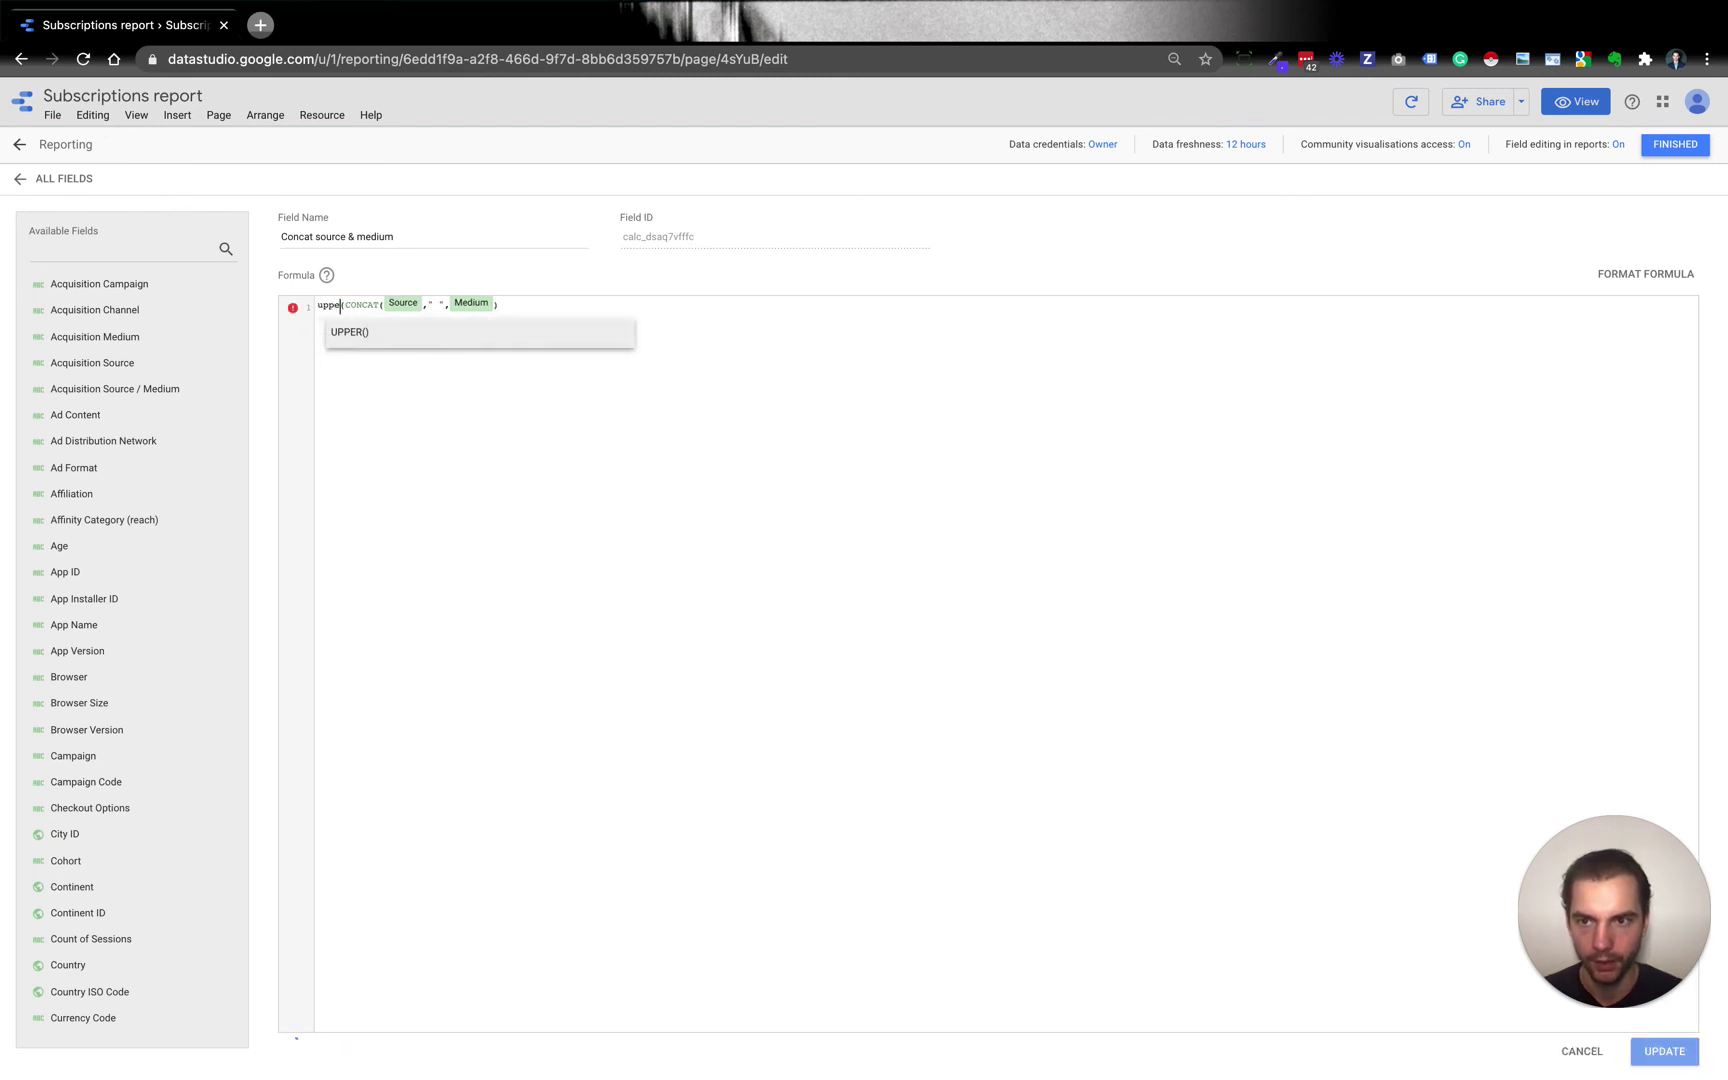
click(464, 338)
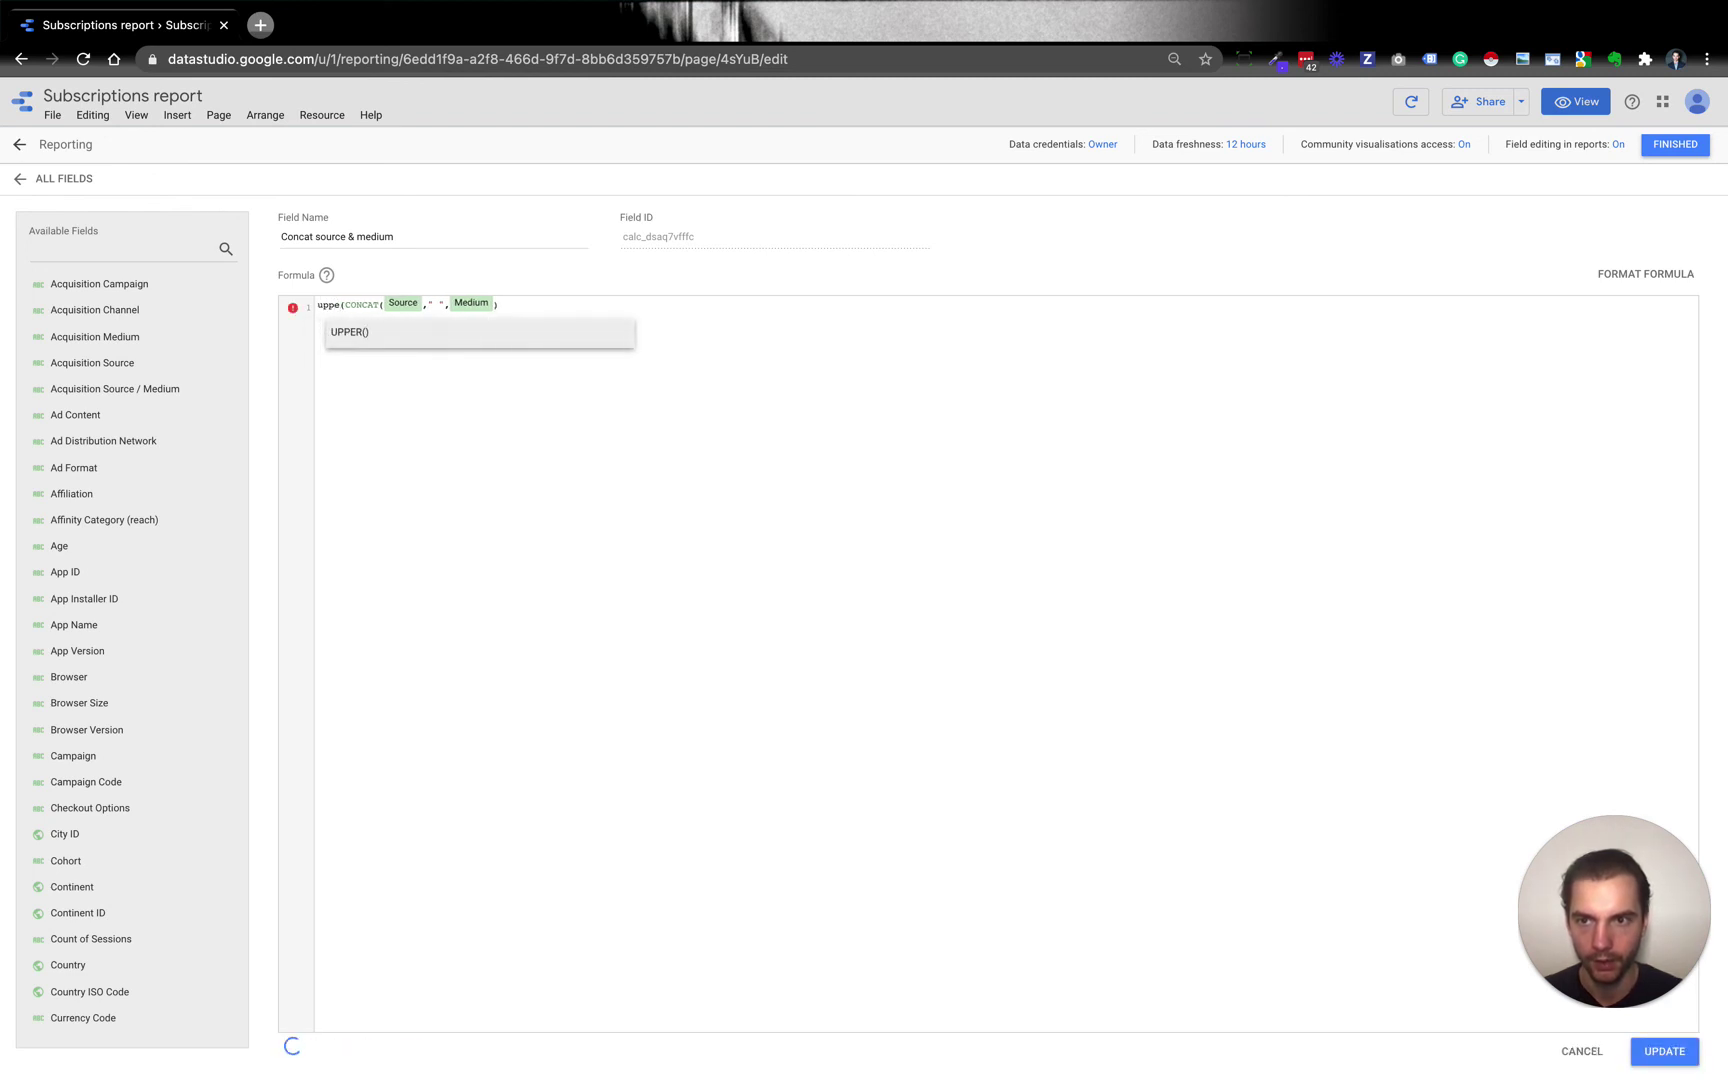
key(Delete)
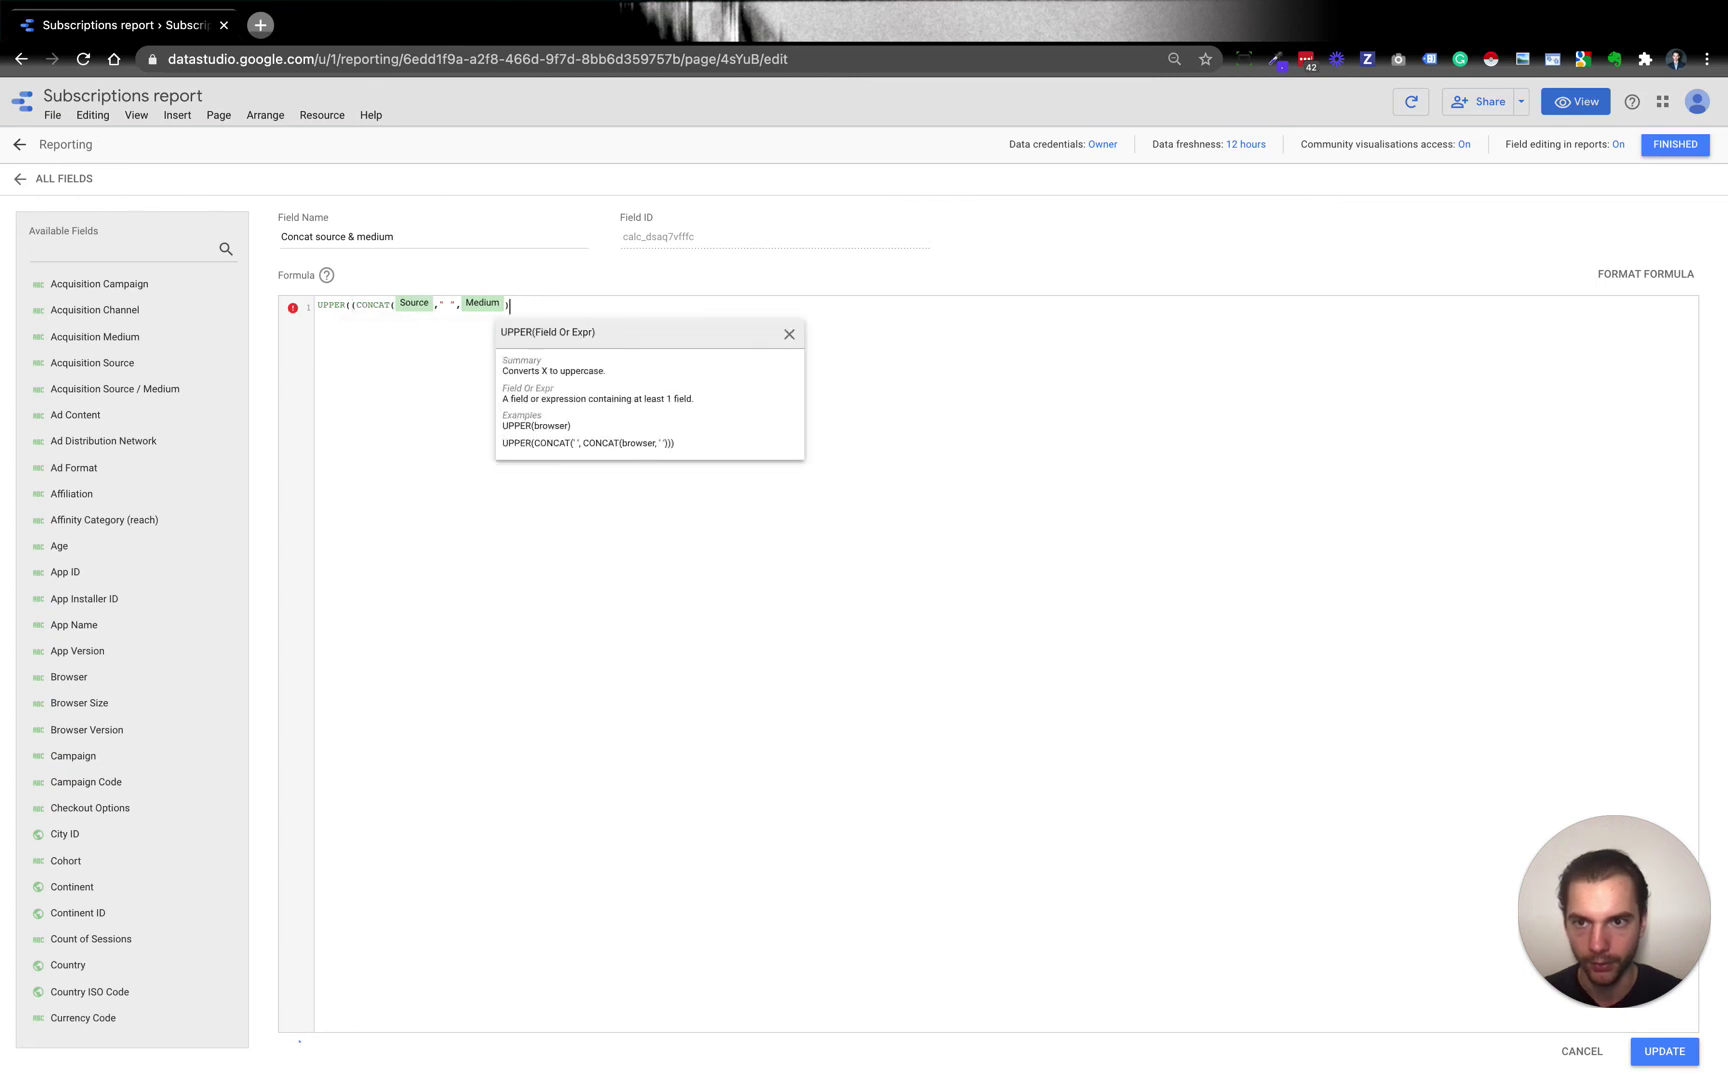
click(512, 305)
text())
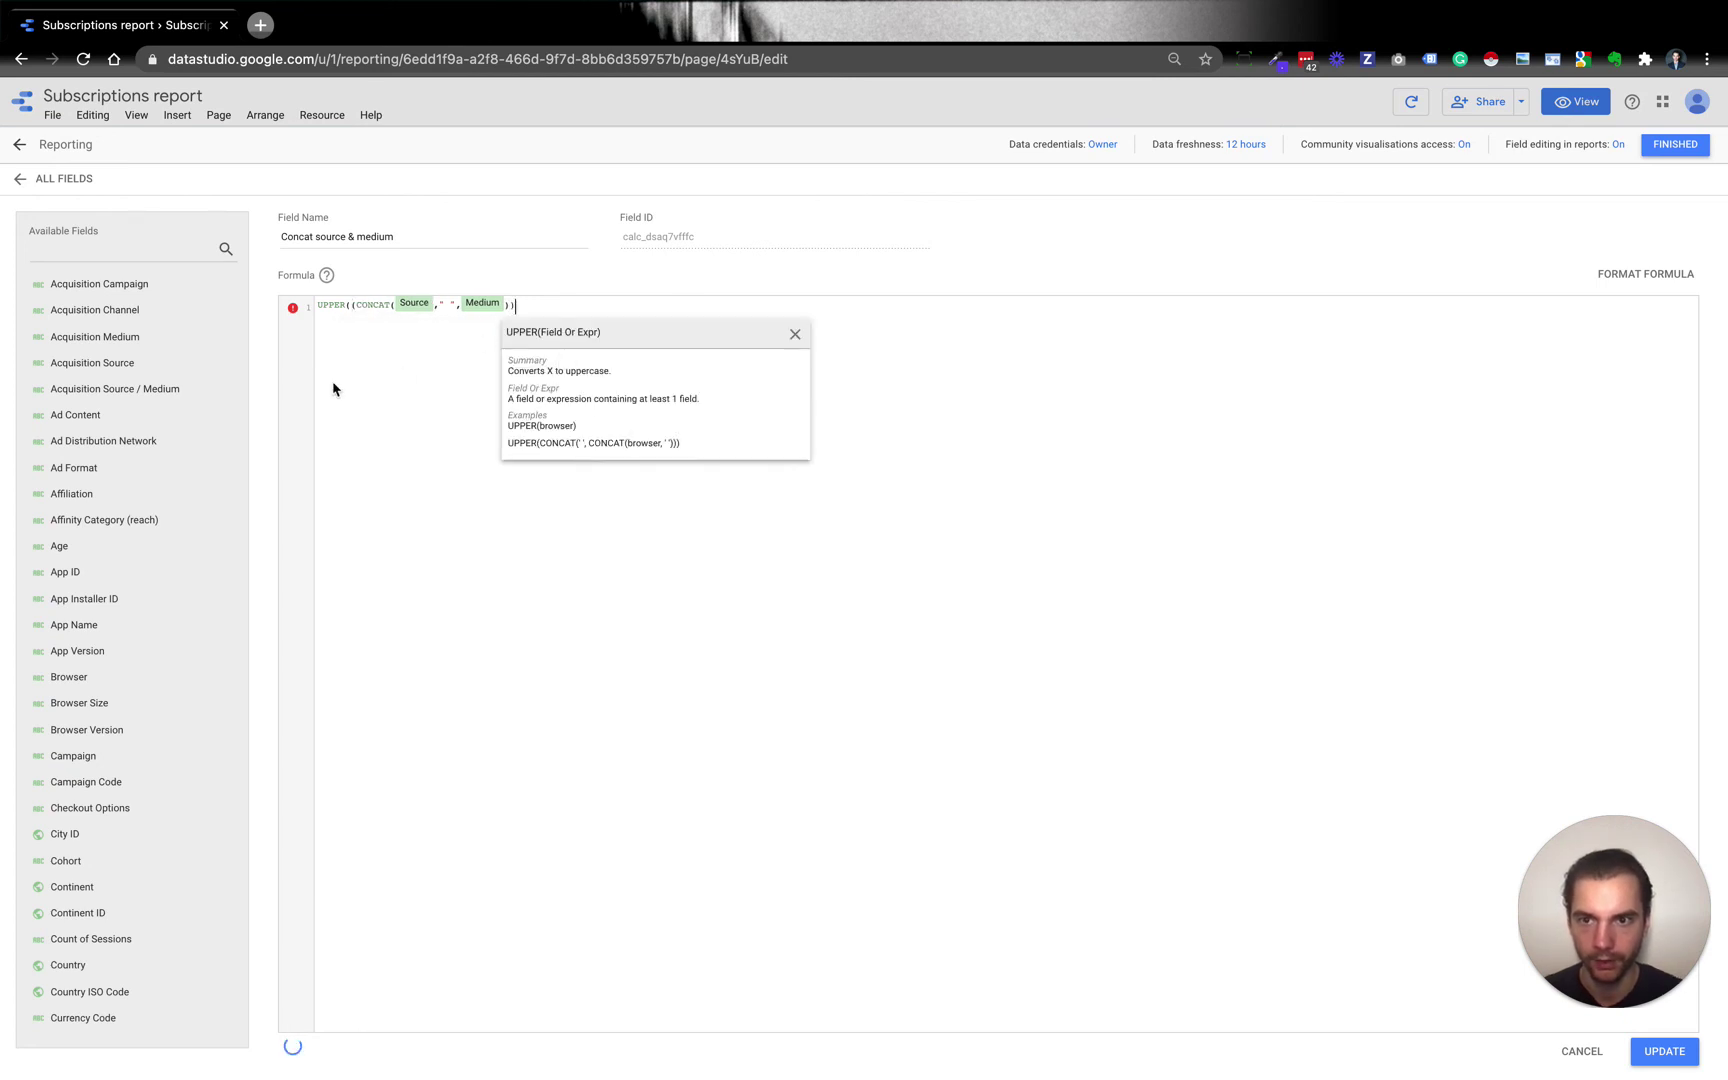
Step: Remove the duplicate opening parenthesis between UPPER and CONCAT and dismiss the function help
click(344, 305)
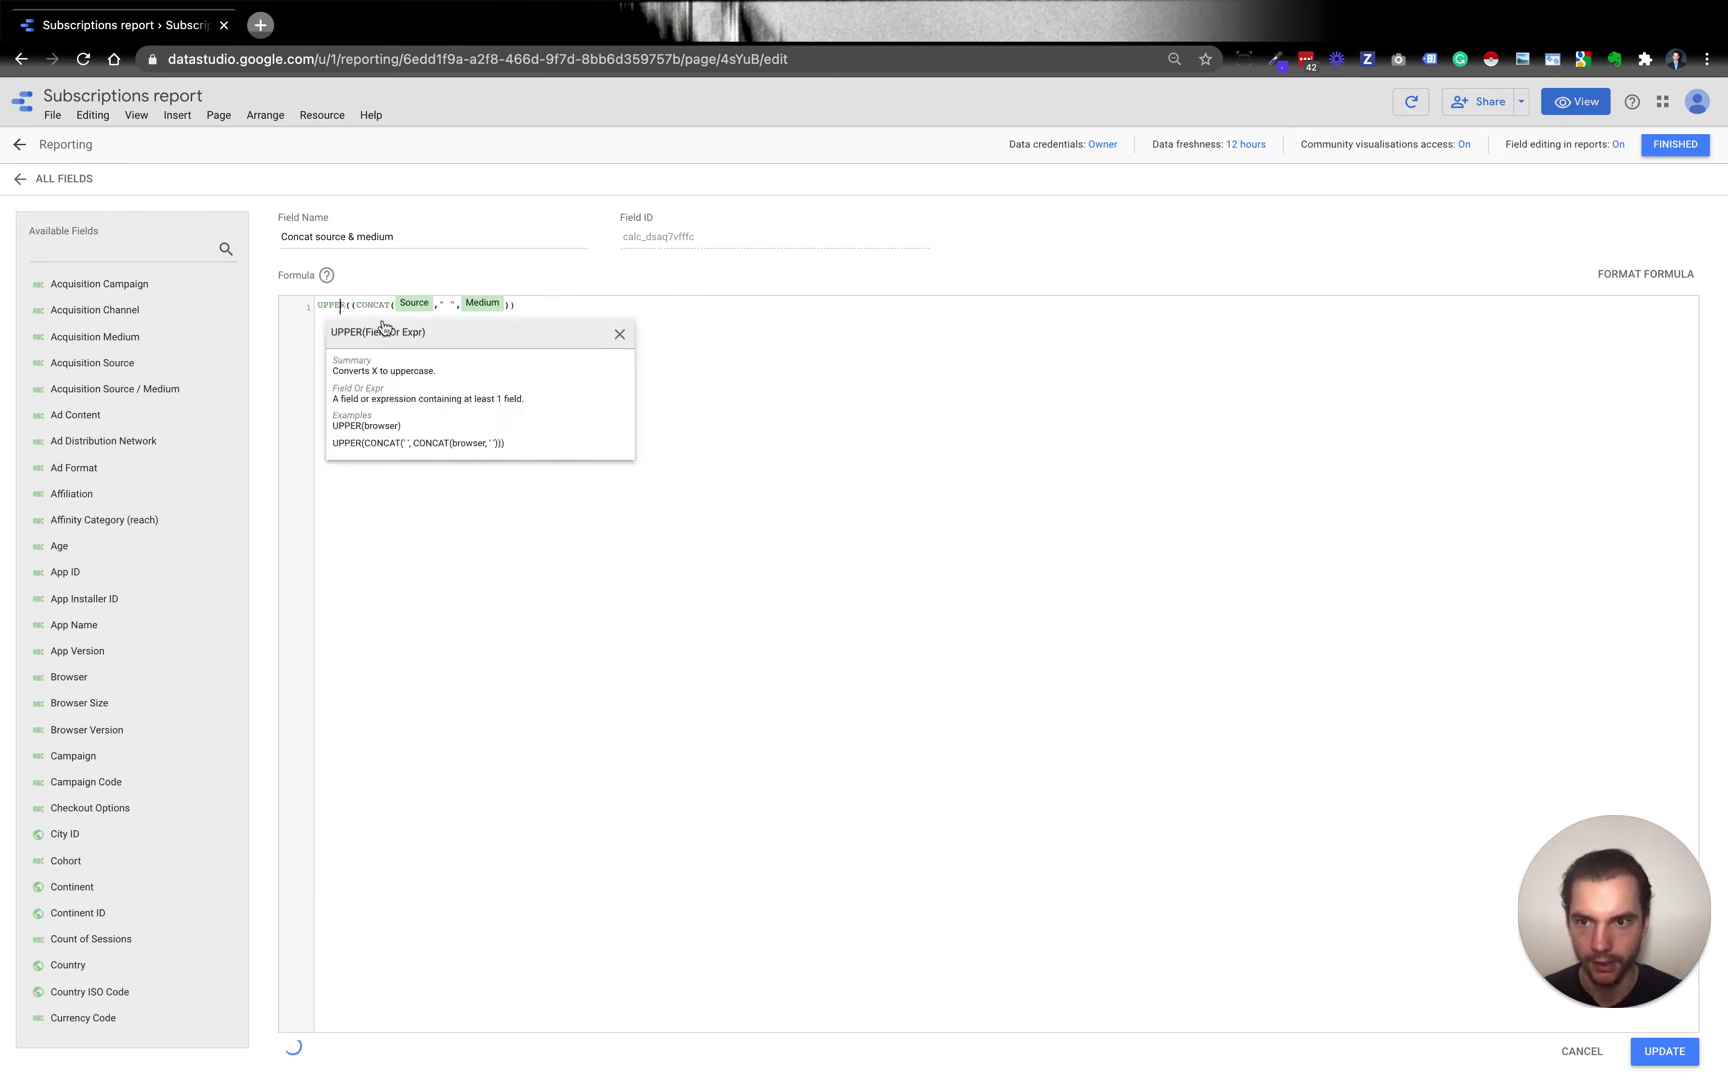
click(740, 308)
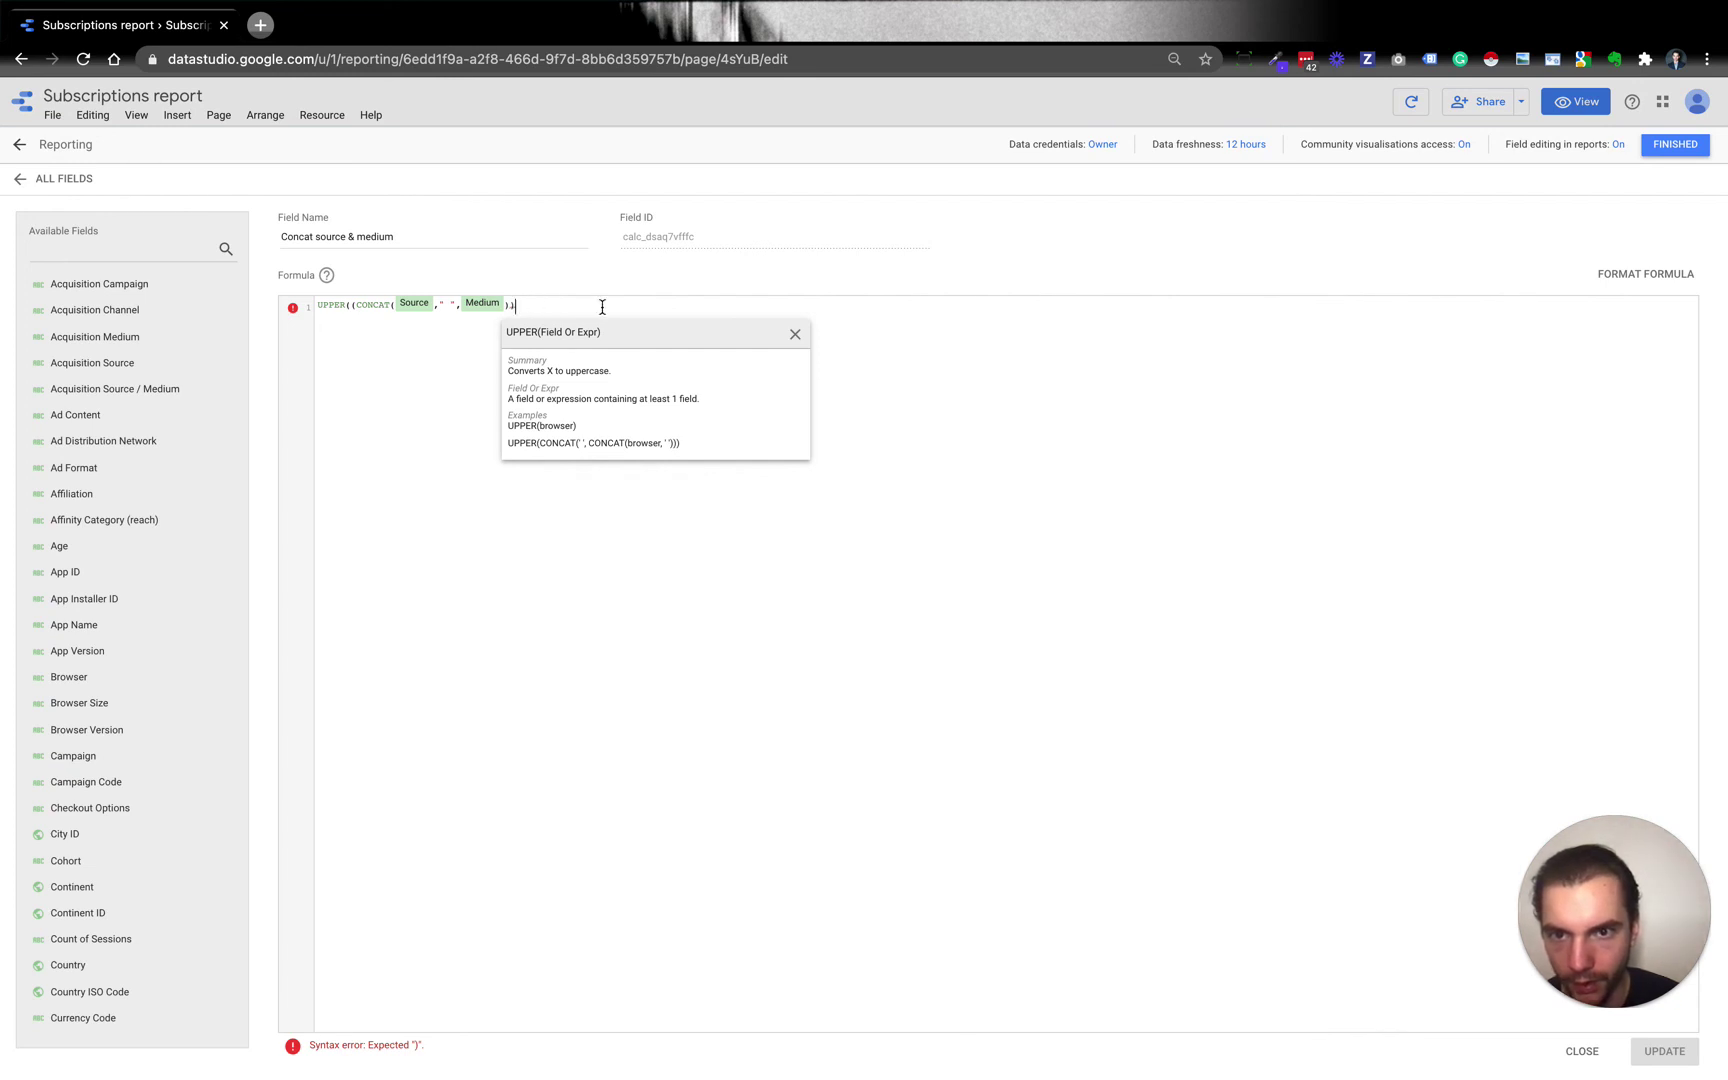
click(795, 334)
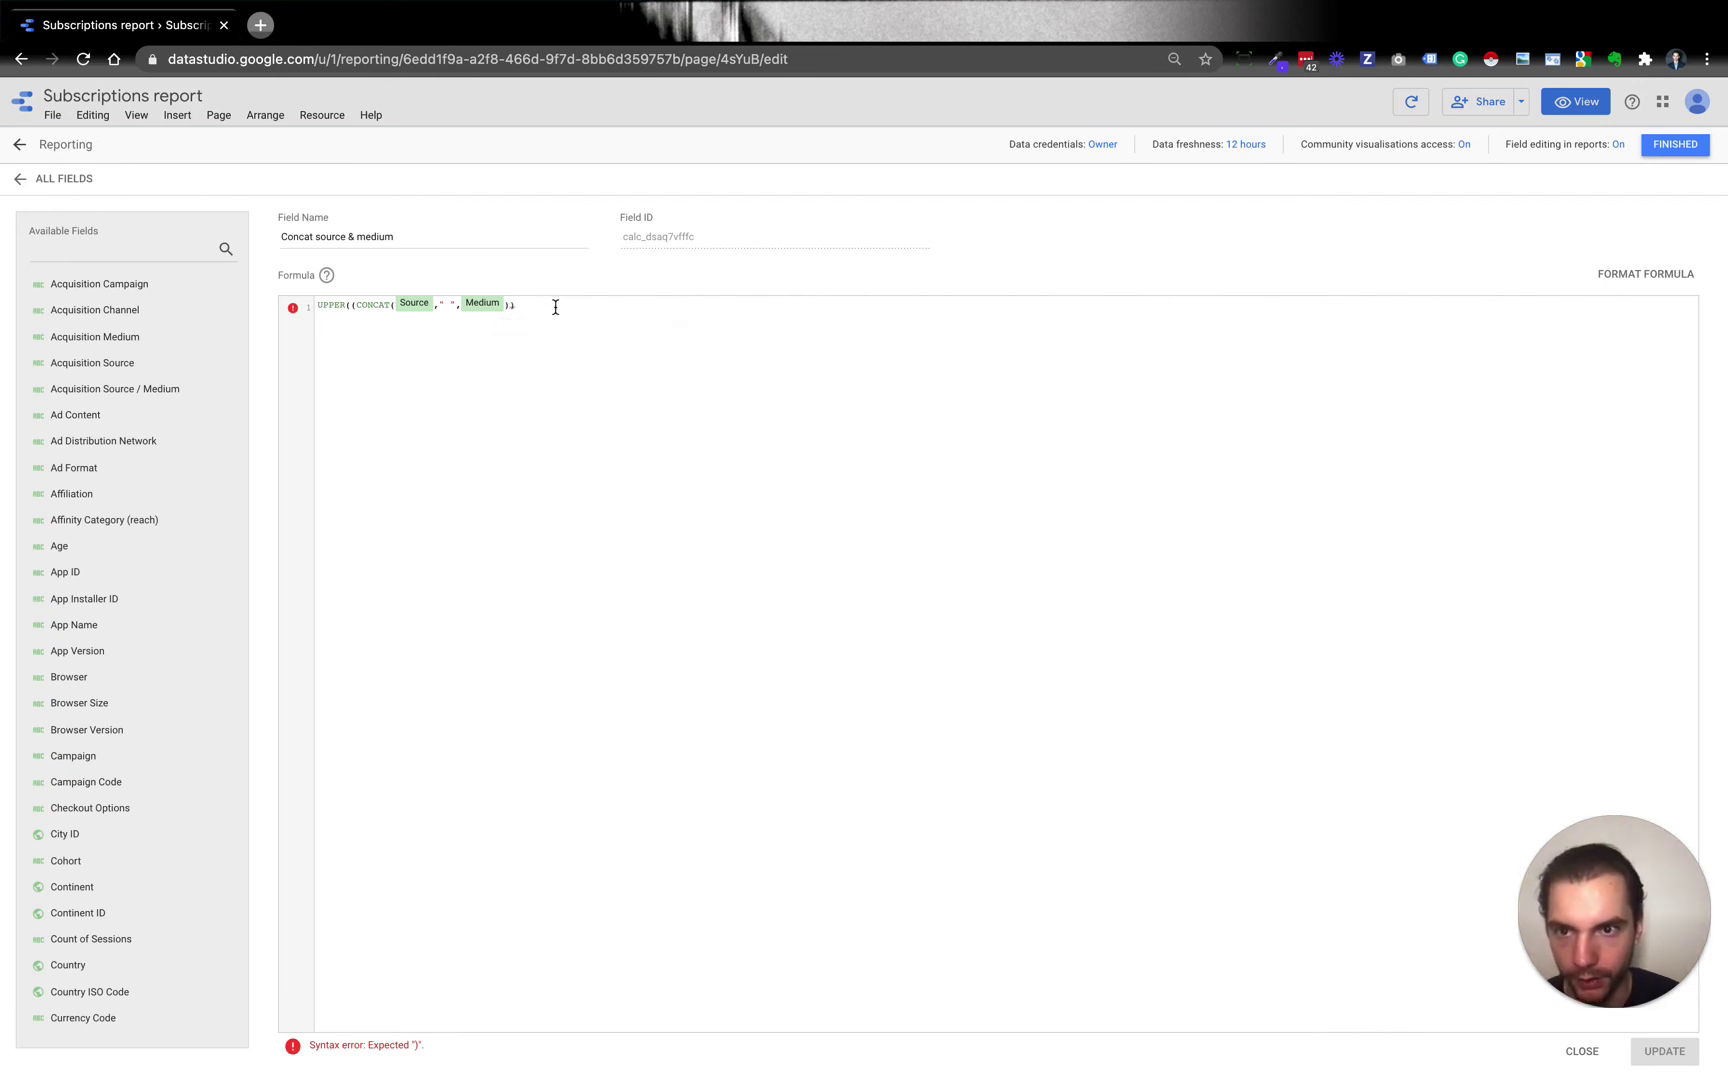
mouse_move(297, 310)
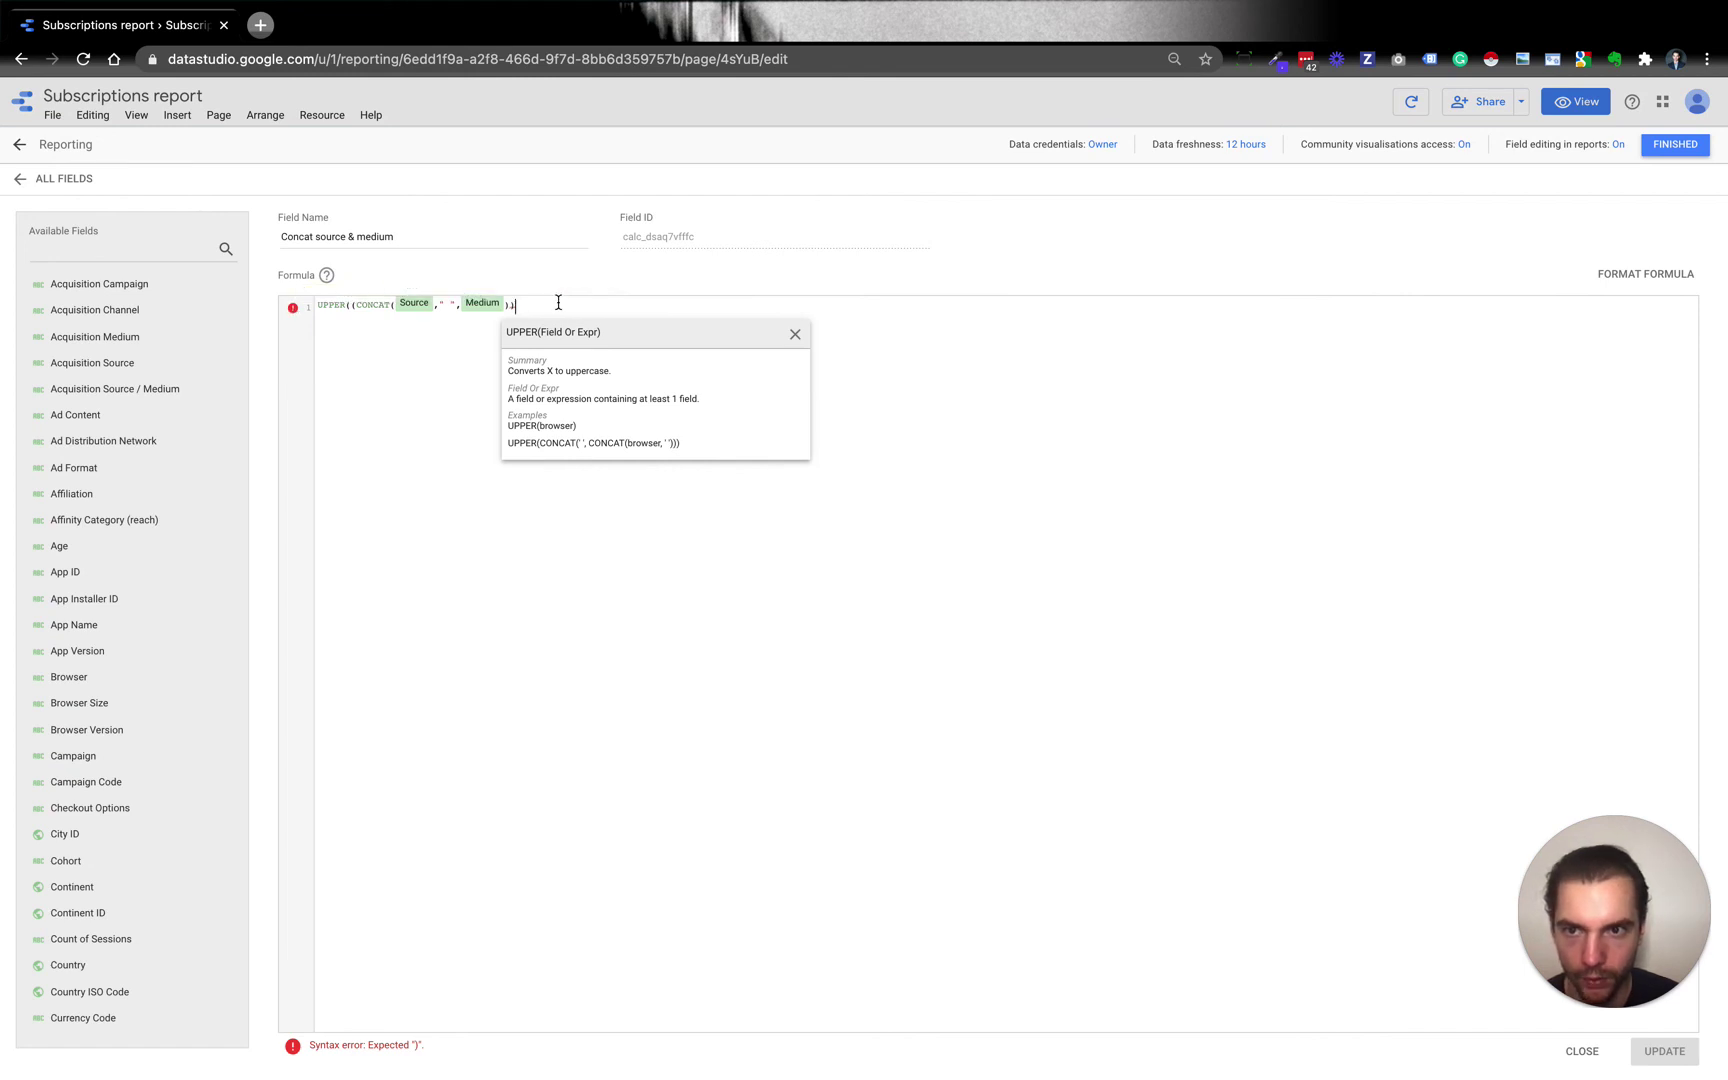
click(357, 304)
key(BackSpace)
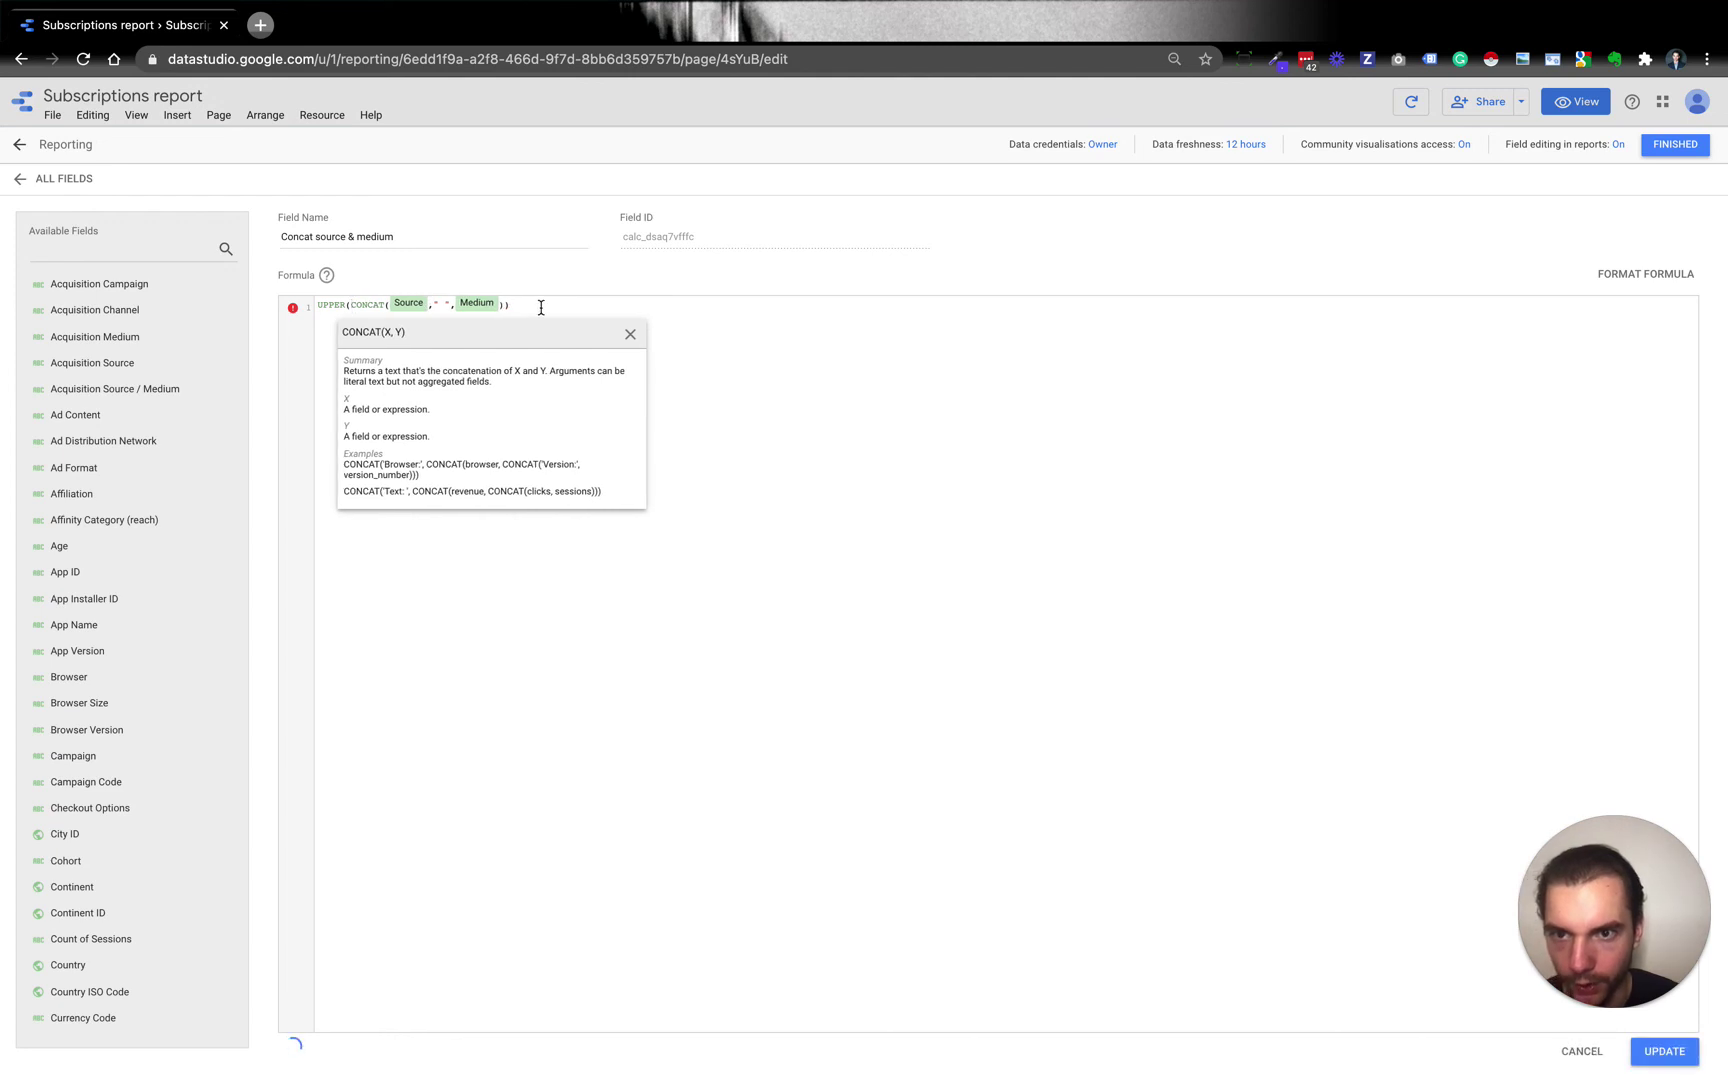
click(628, 333)
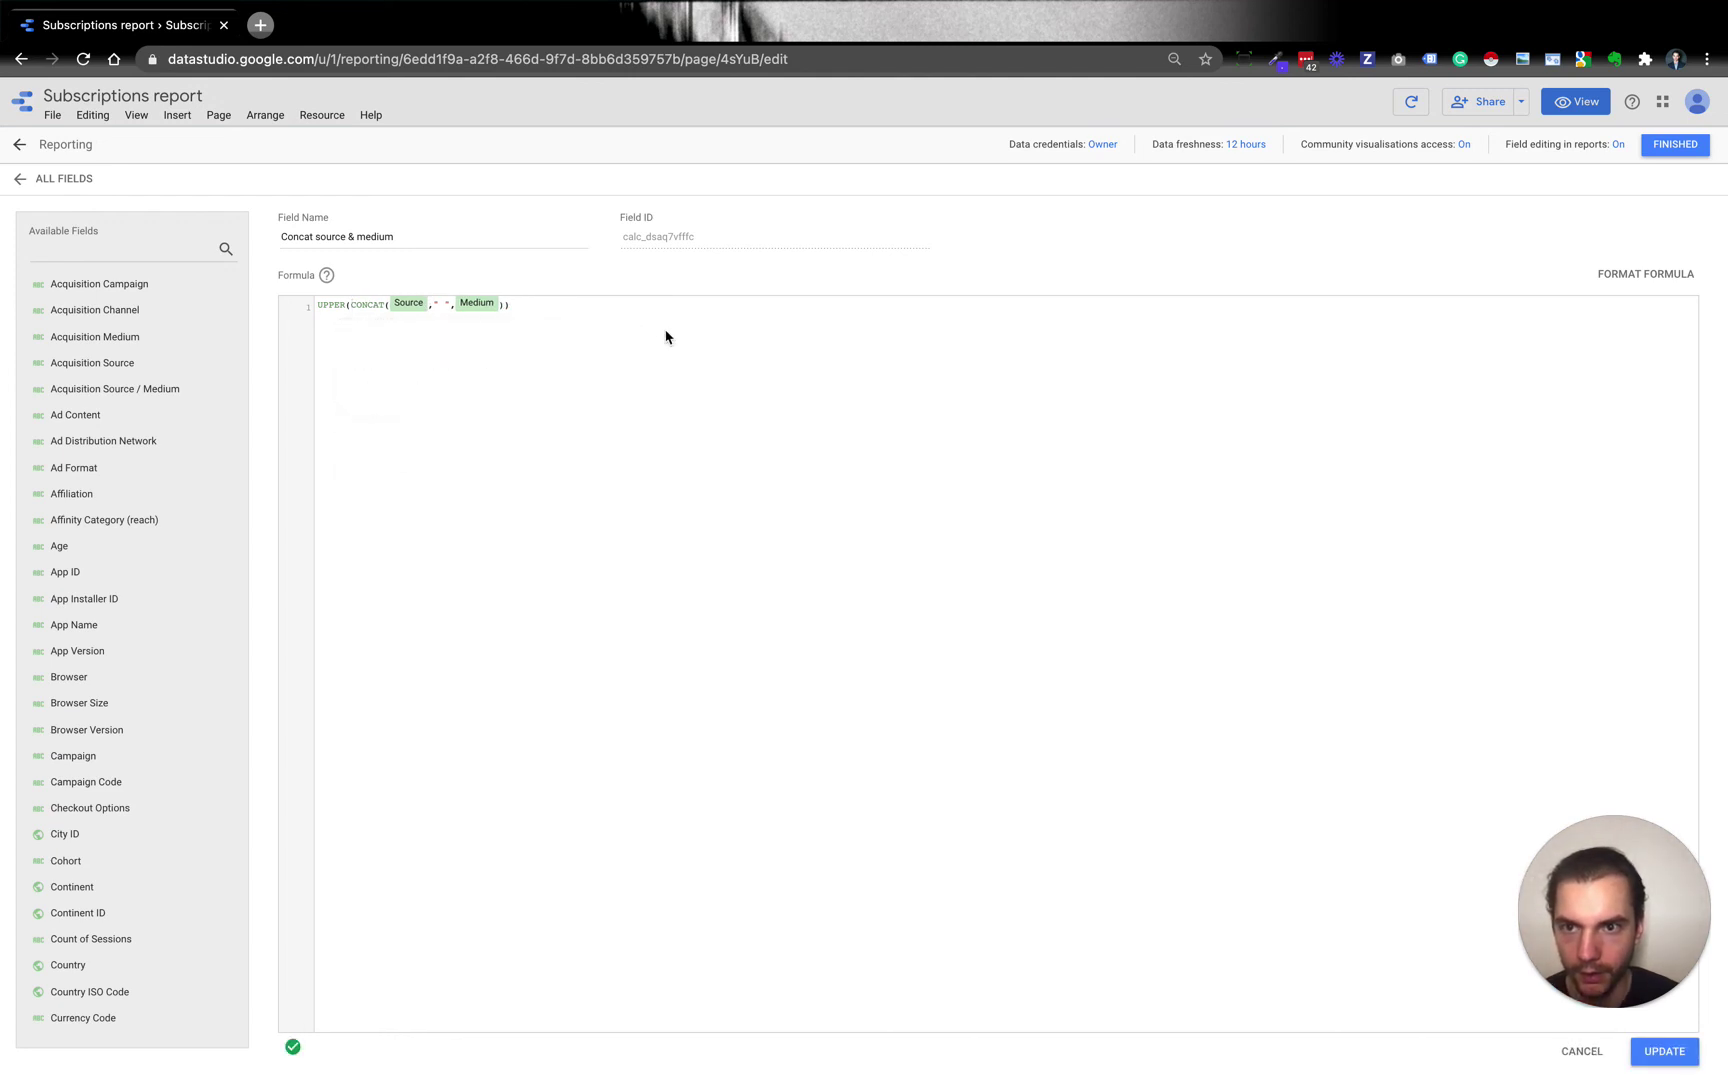
Step: Save the updated Concat source & medium field and return to the report page with the table
click(1665, 1051)
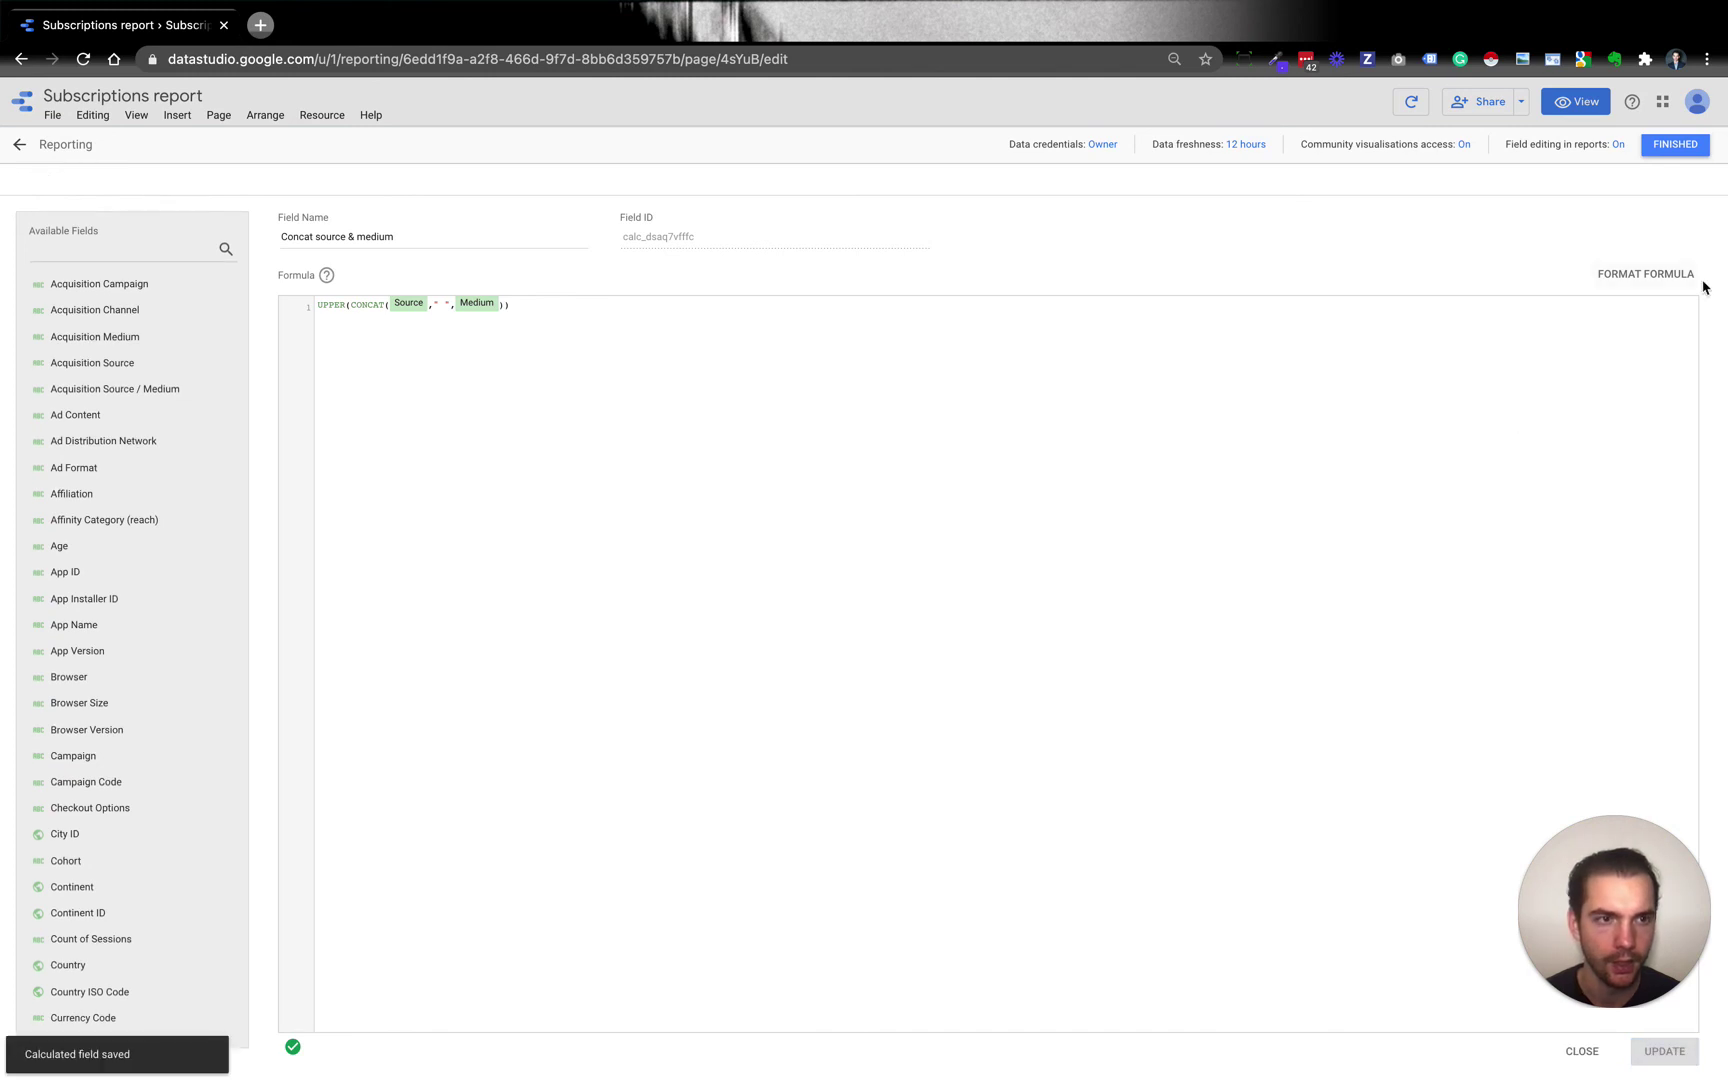
click(1677, 148)
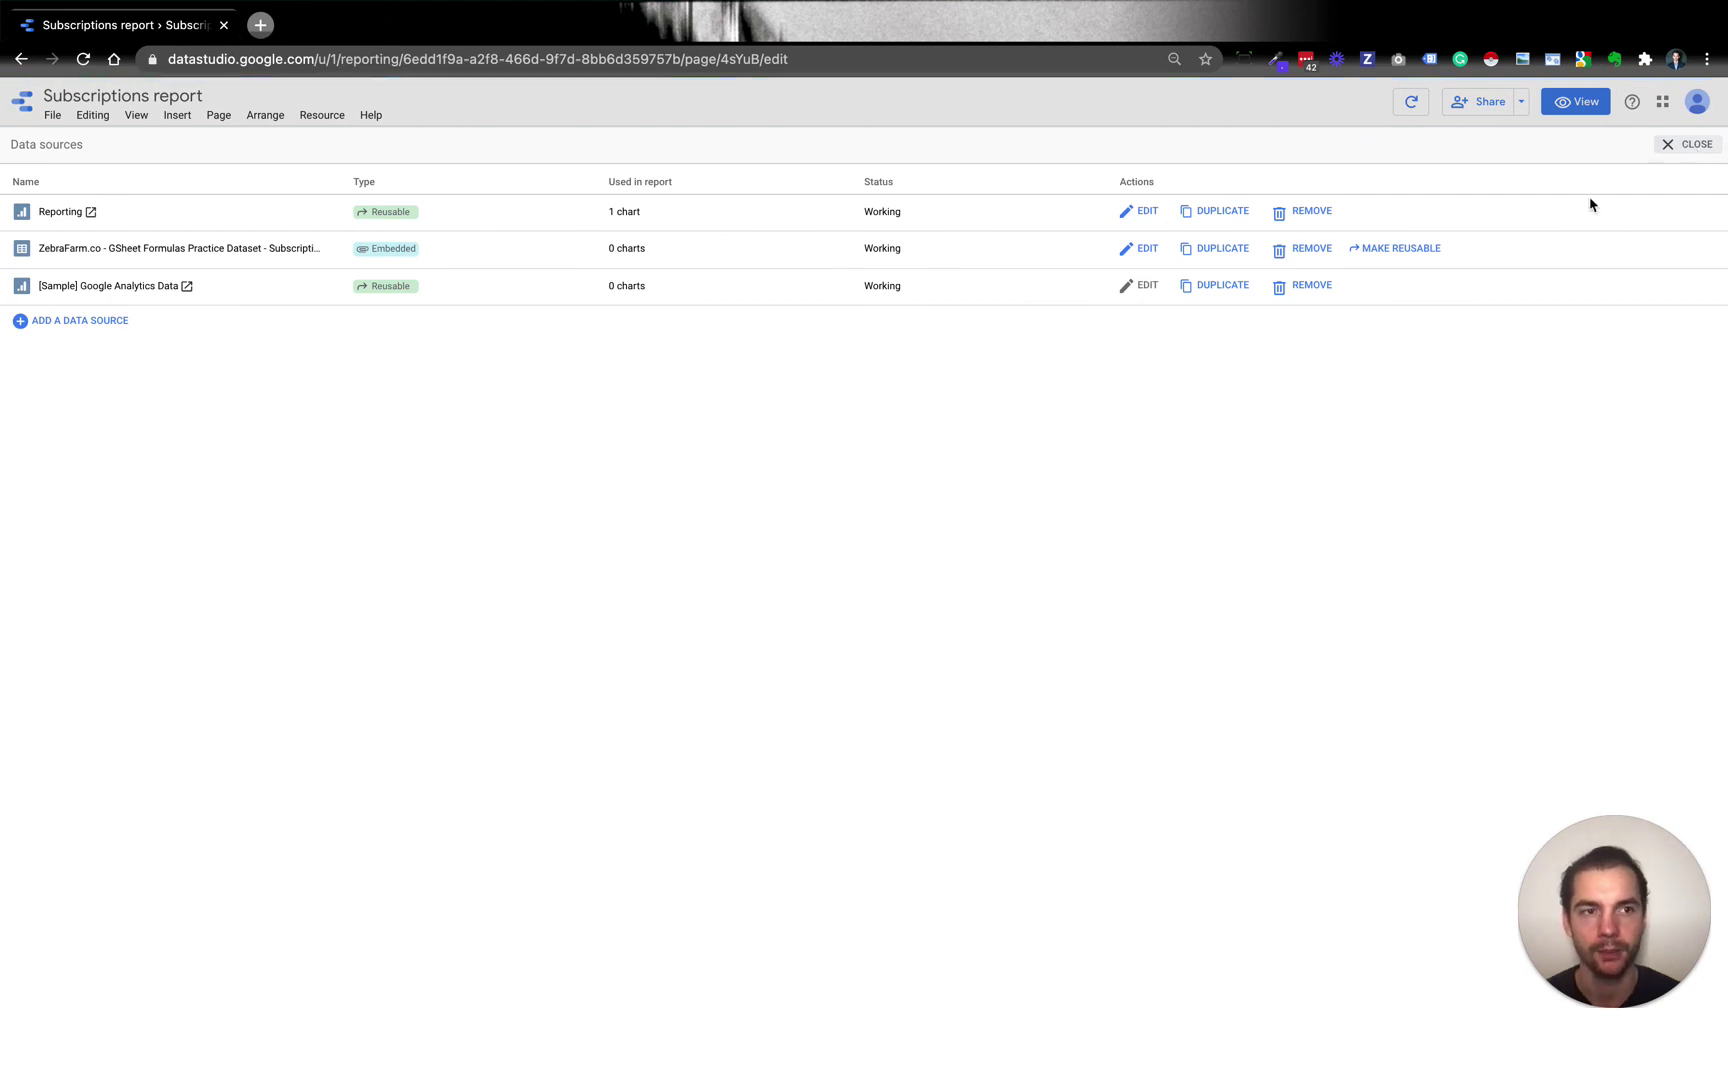
click(1686, 148)
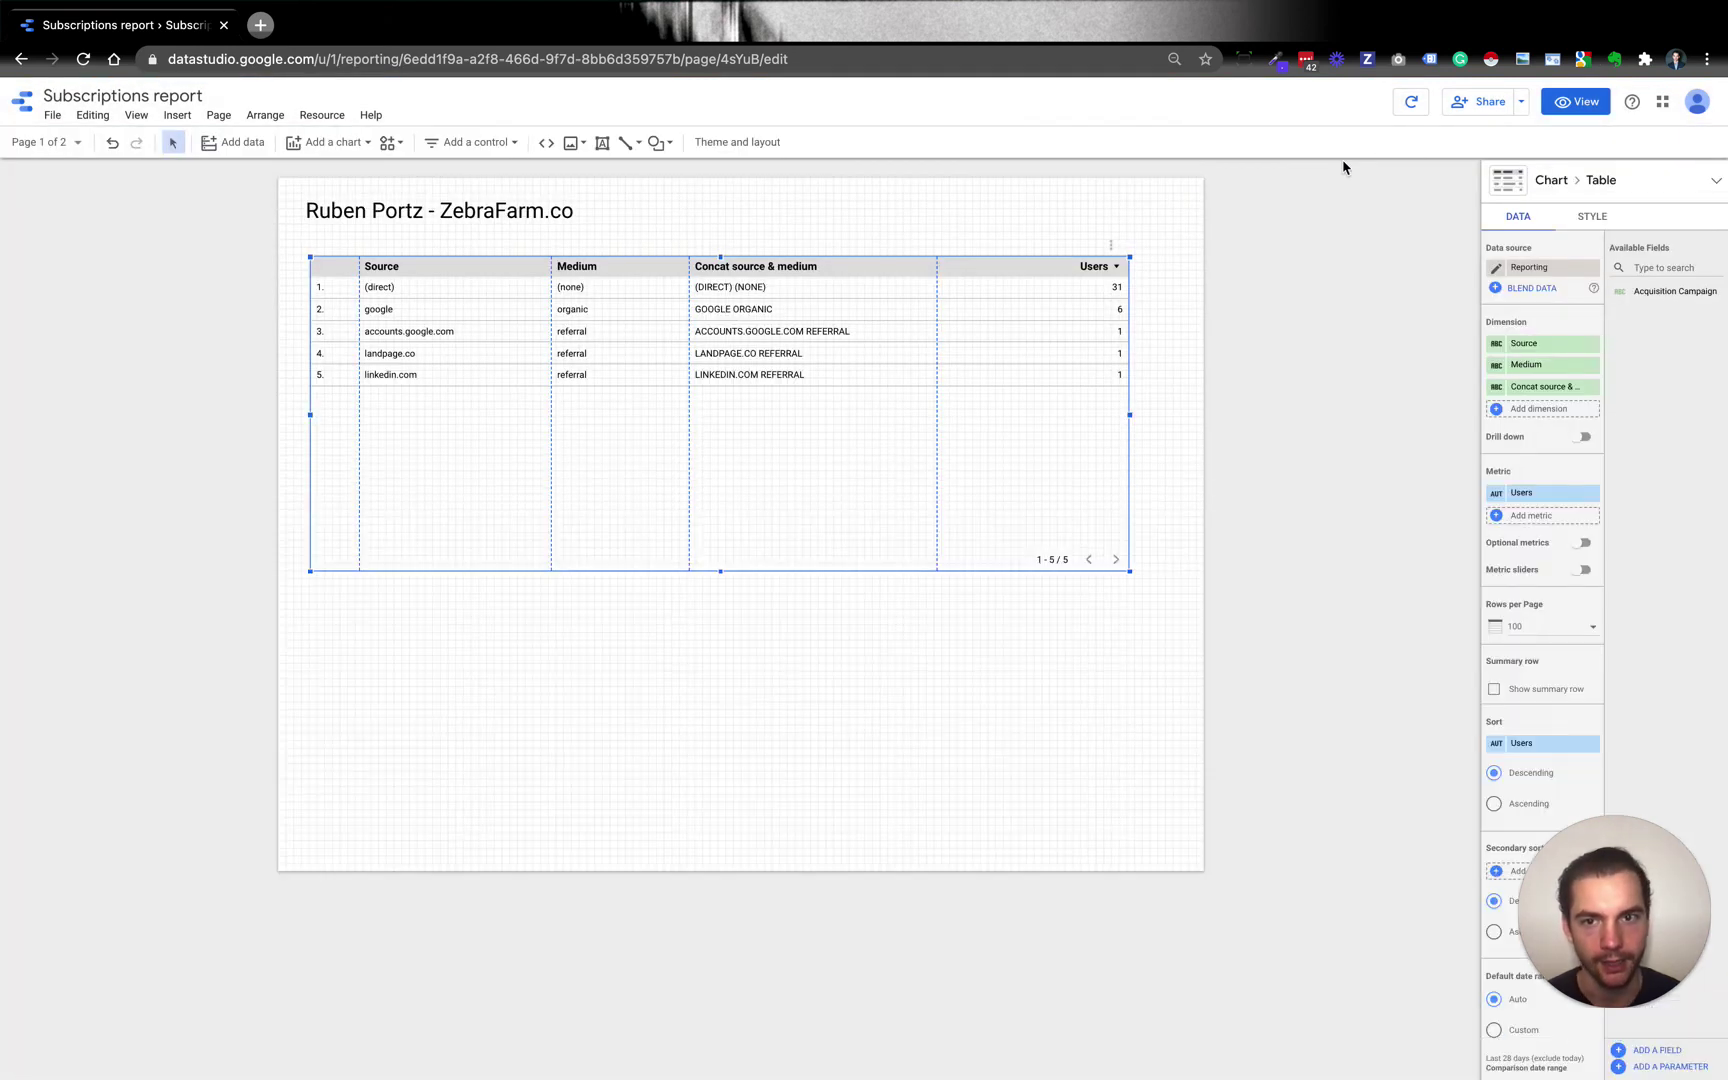
click(806, 668)
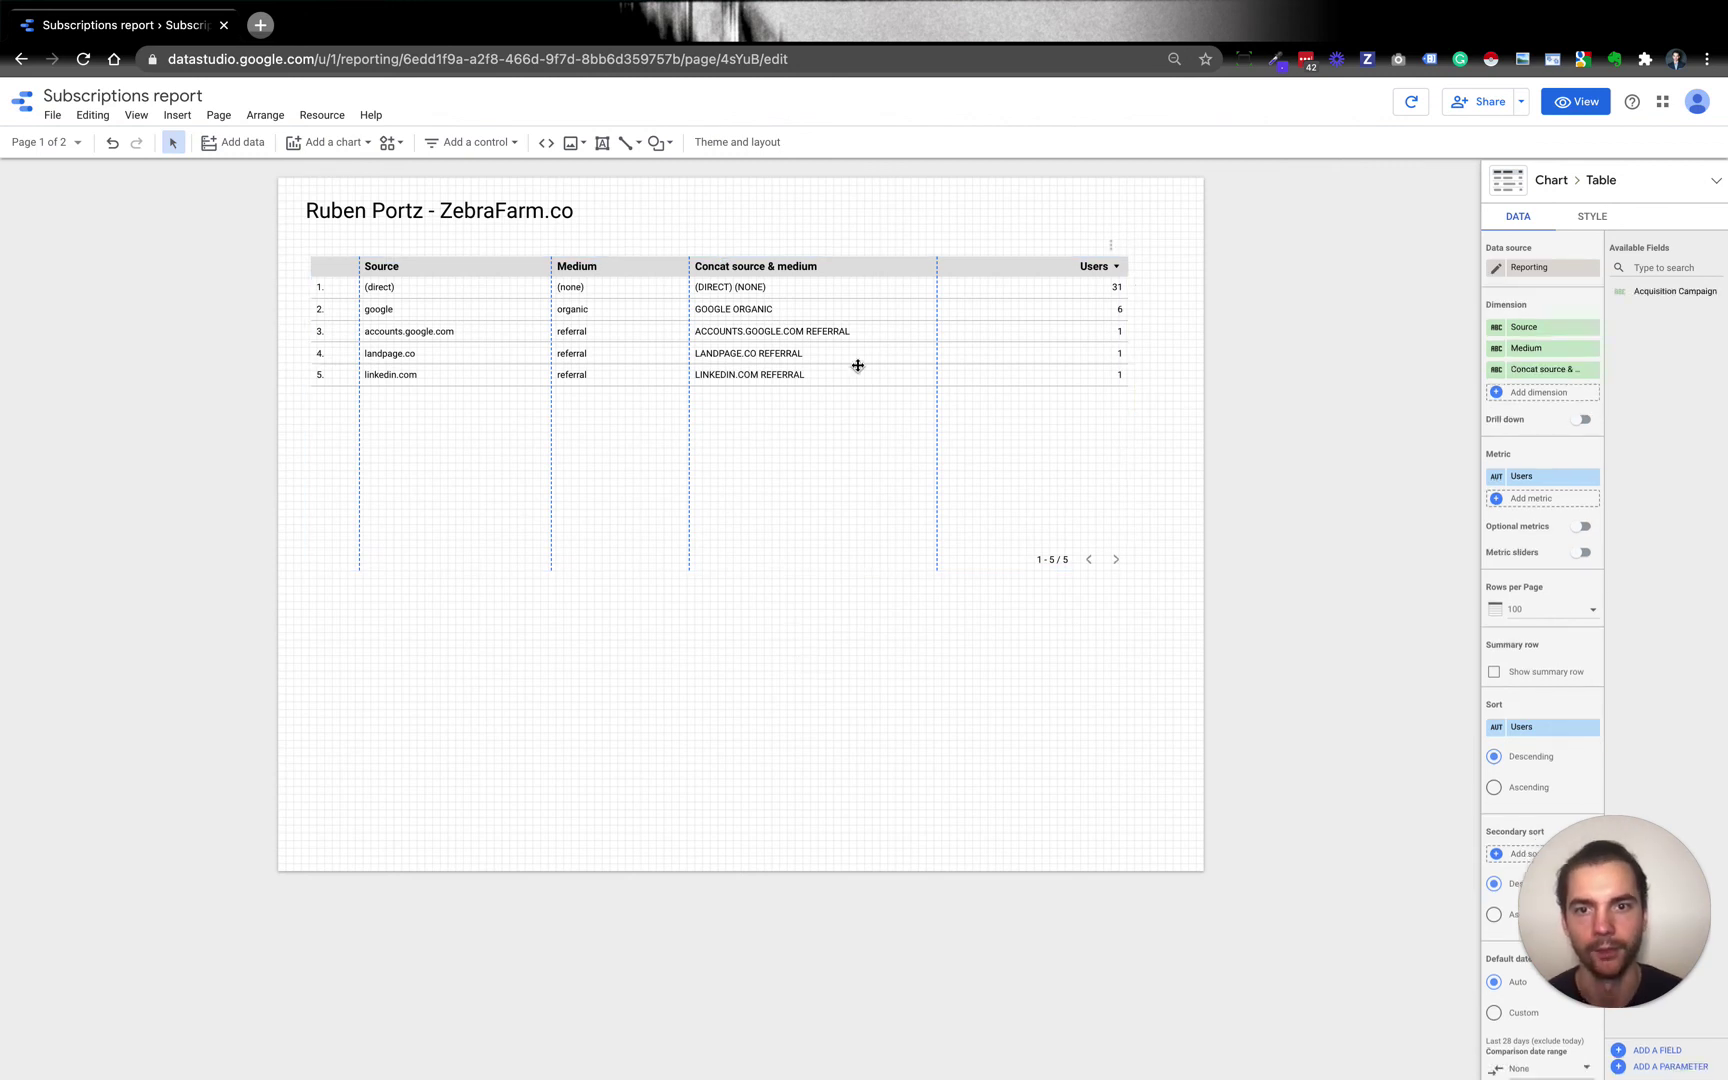